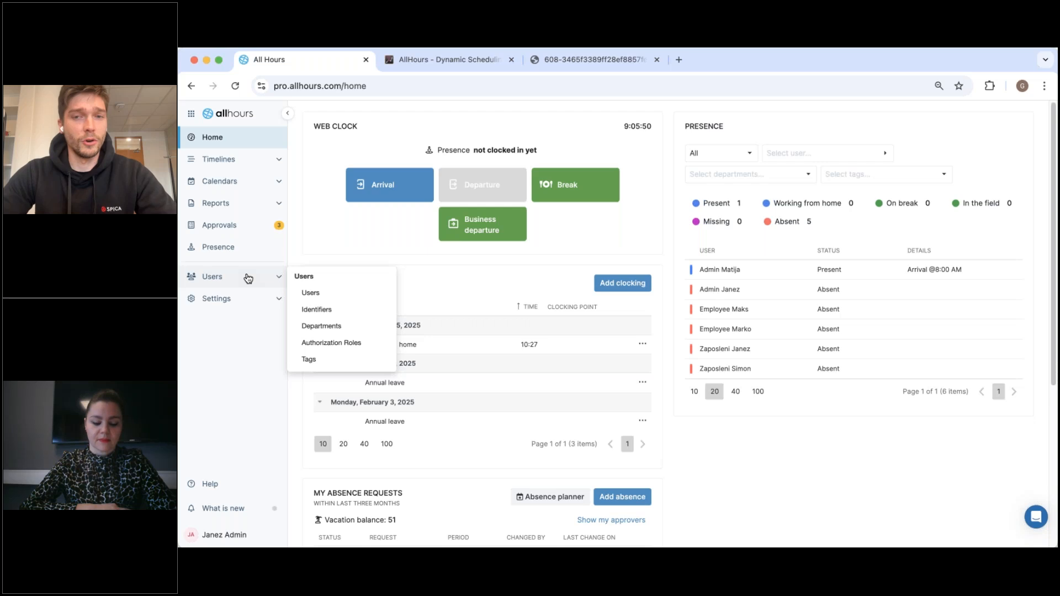
# Add a new user with first name Test and last name ADMIN from the users list and save it.
pyautogui.click(238, 281)
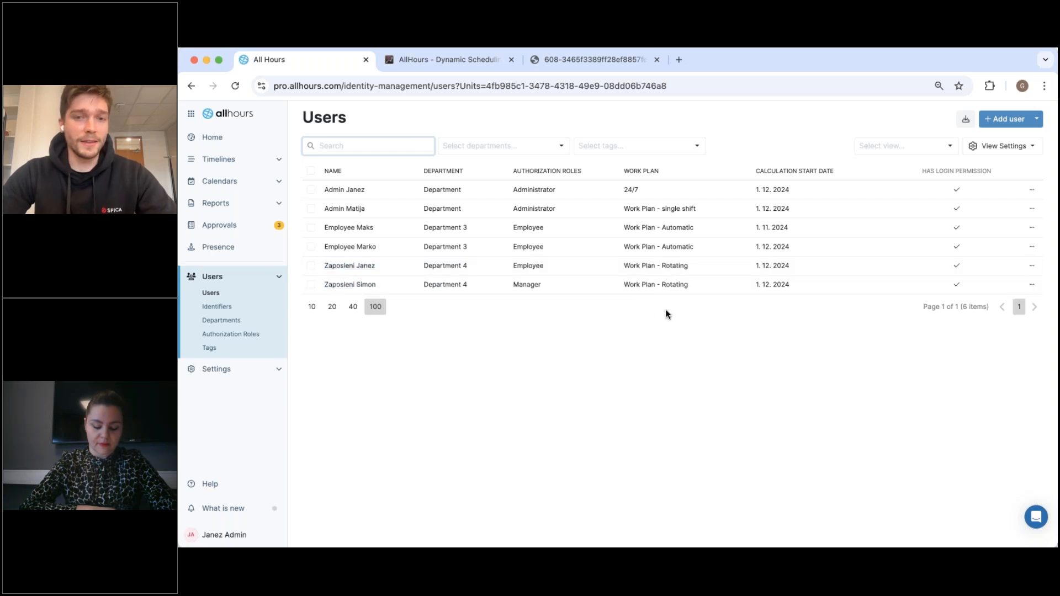
pyautogui.click(1008, 120)
pyautogui.write('Test')
pyautogui.press('Tab')
pyautogui.press('Tab')
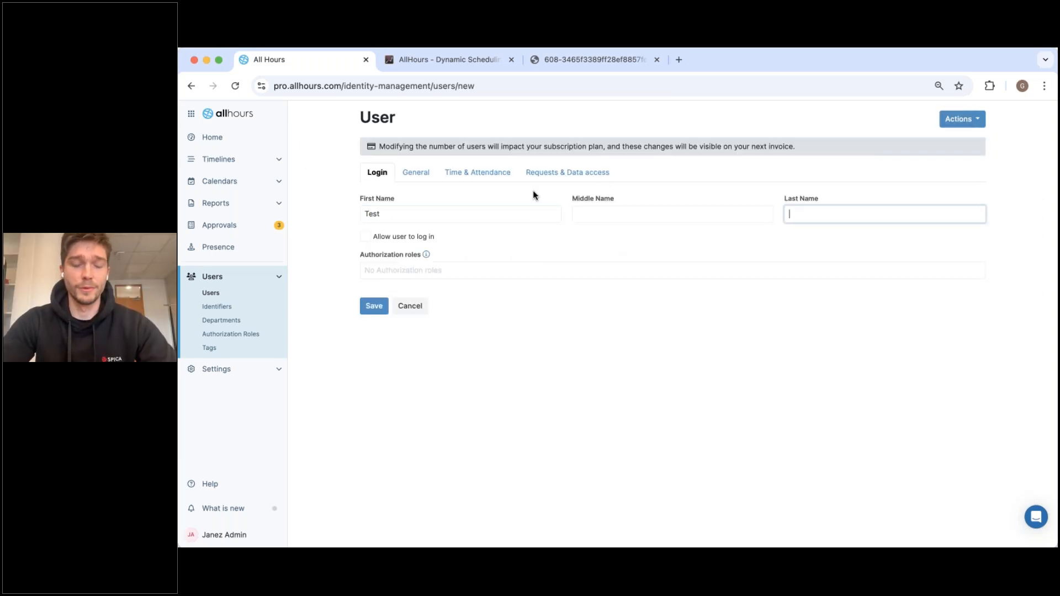
pyautogui.write('ADMIN')
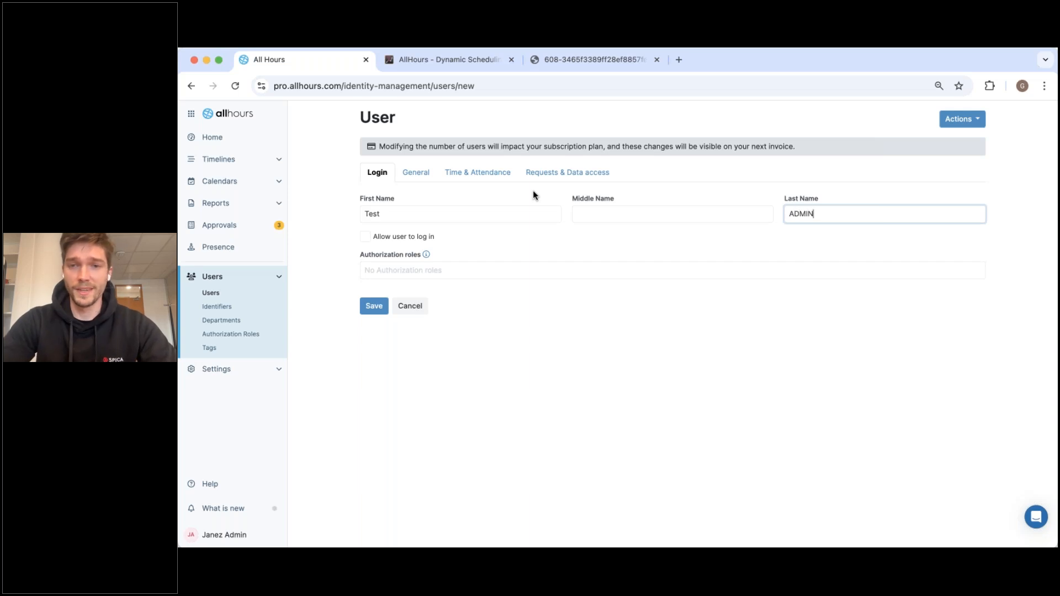
pyautogui.click(381, 313)
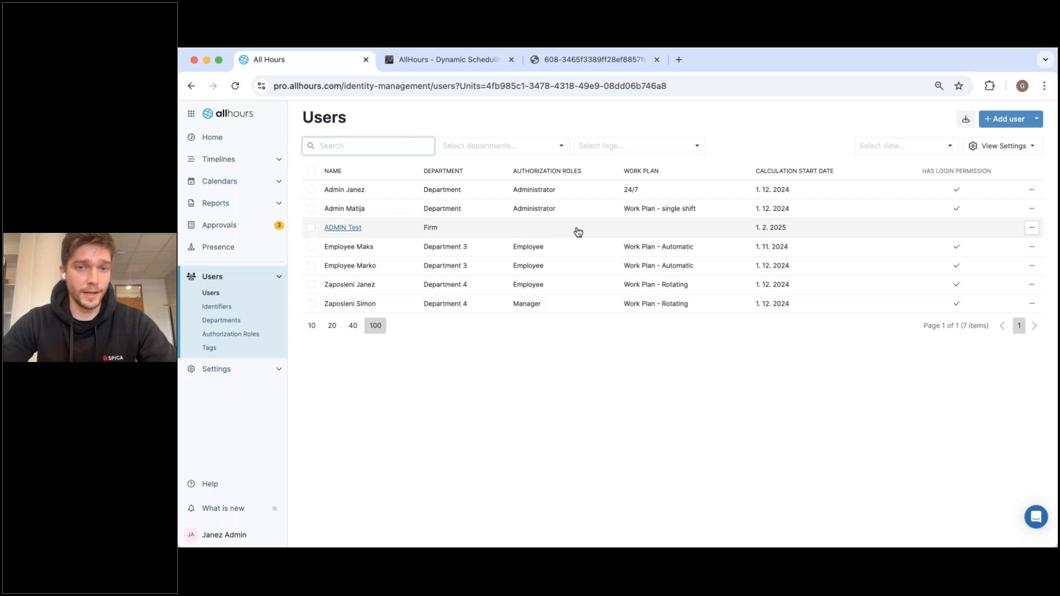
# Assign the work plan "Work Plan - Automatic" to the Test ADMIN user in the Time & Attendance data and save the user.
pyautogui.click(653, 233)
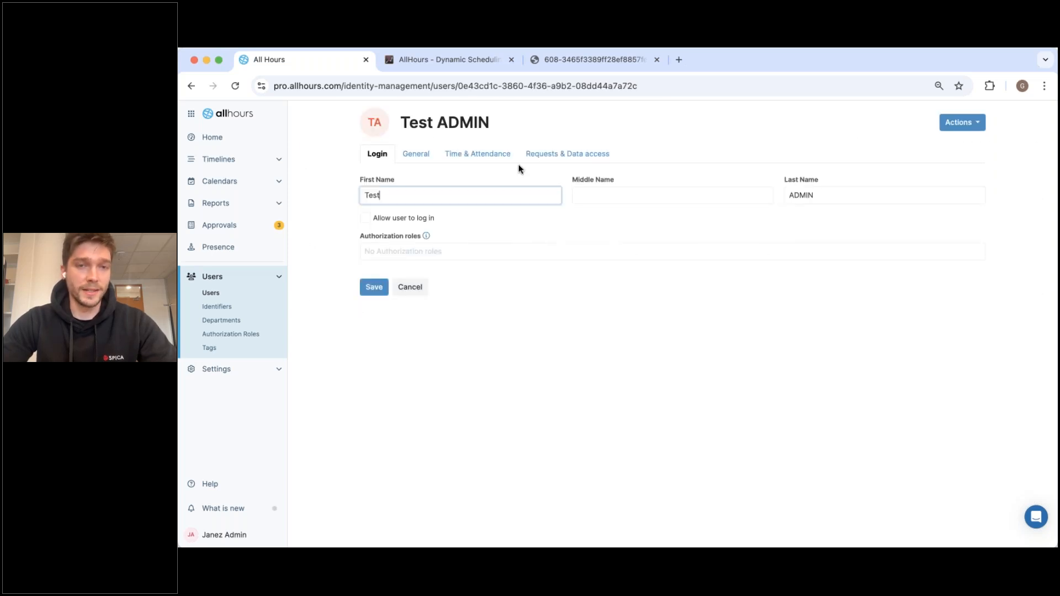
pyautogui.click(488, 155)
pyautogui.moveTo(465, 237); pyautogui.dragTo(343, 237)
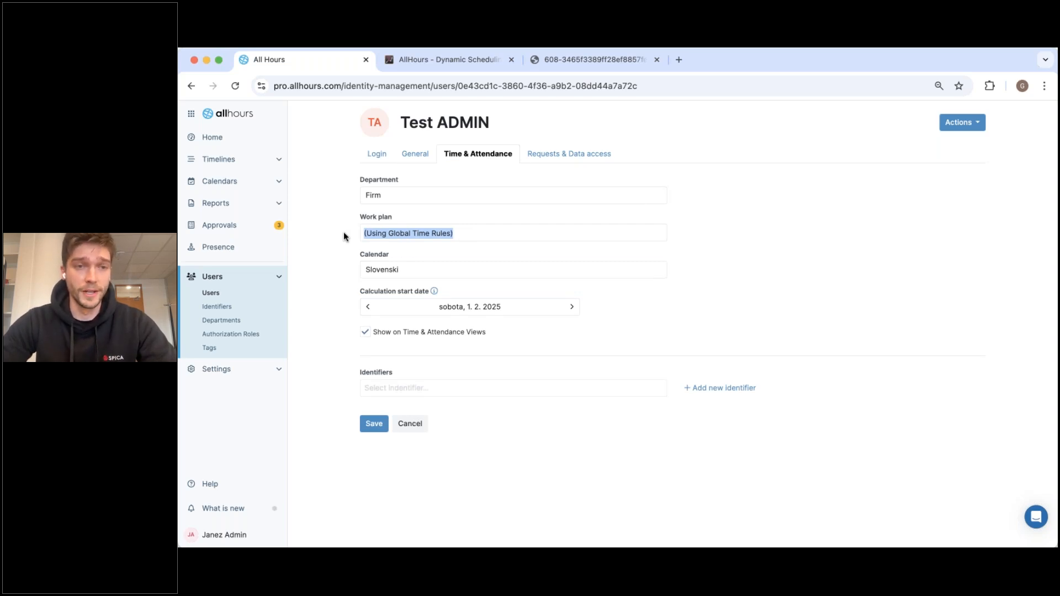
pyautogui.click(344, 236)
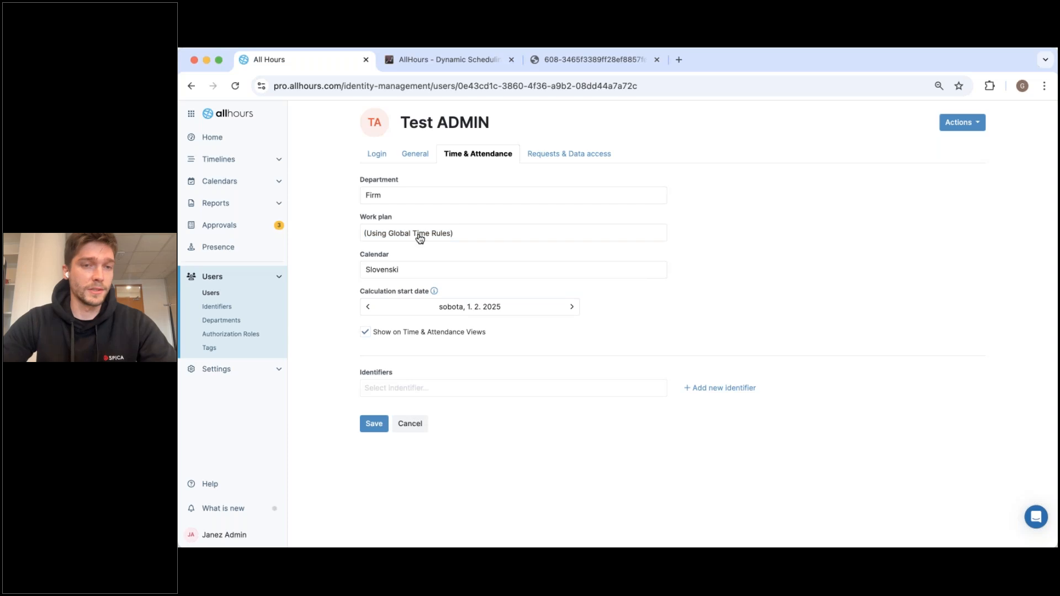
pyautogui.click(460, 236)
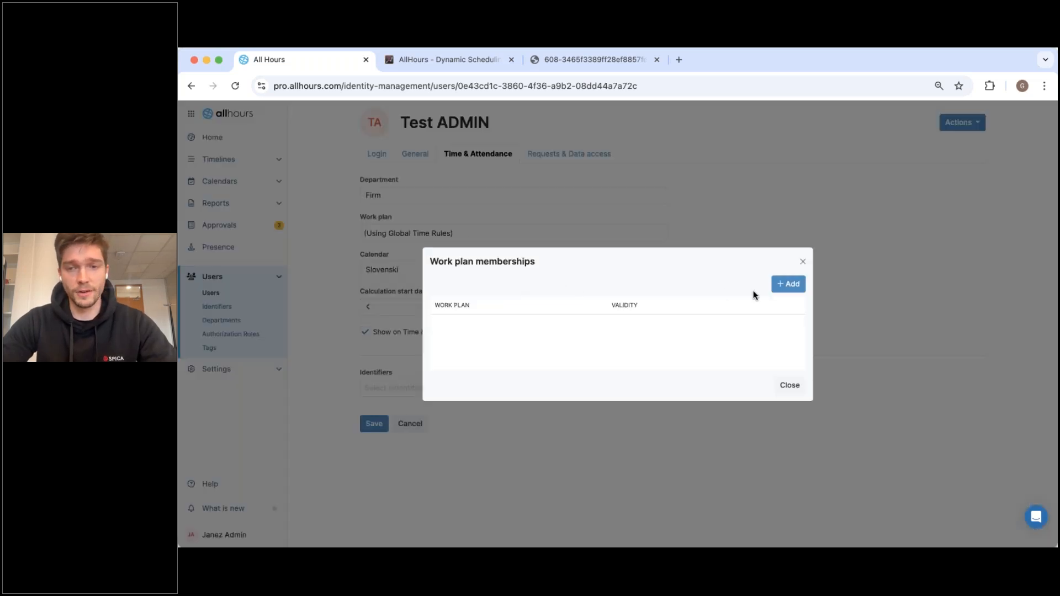
pyautogui.click(787, 283)
pyautogui.click(643, 330)
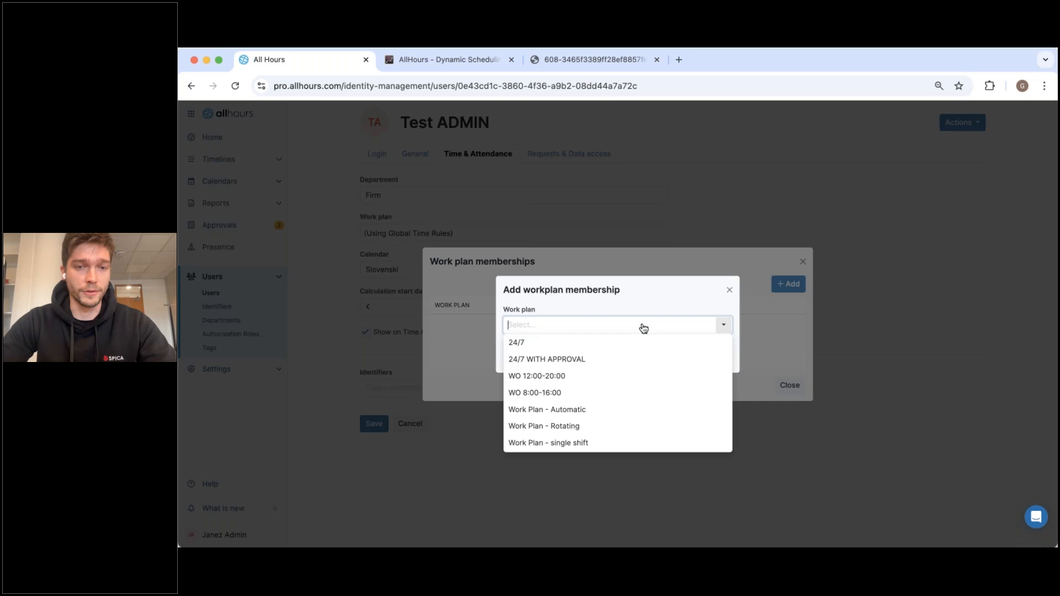
pyautogui.click(591, 413)
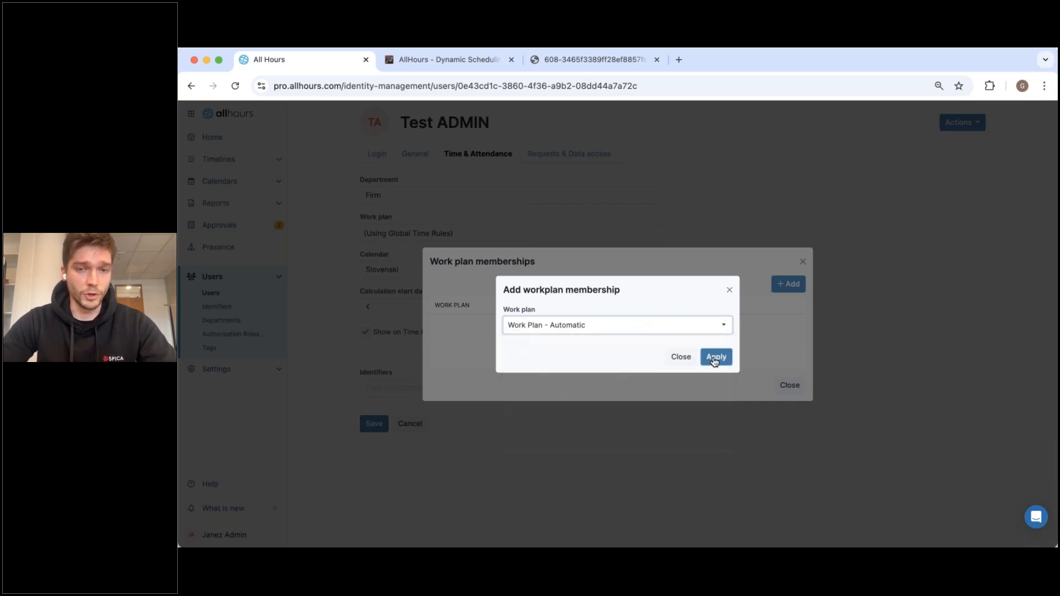
pyautogui.click(717, 358)
pyautogui.click(788, 385)
pyautogui.click(373, 422)
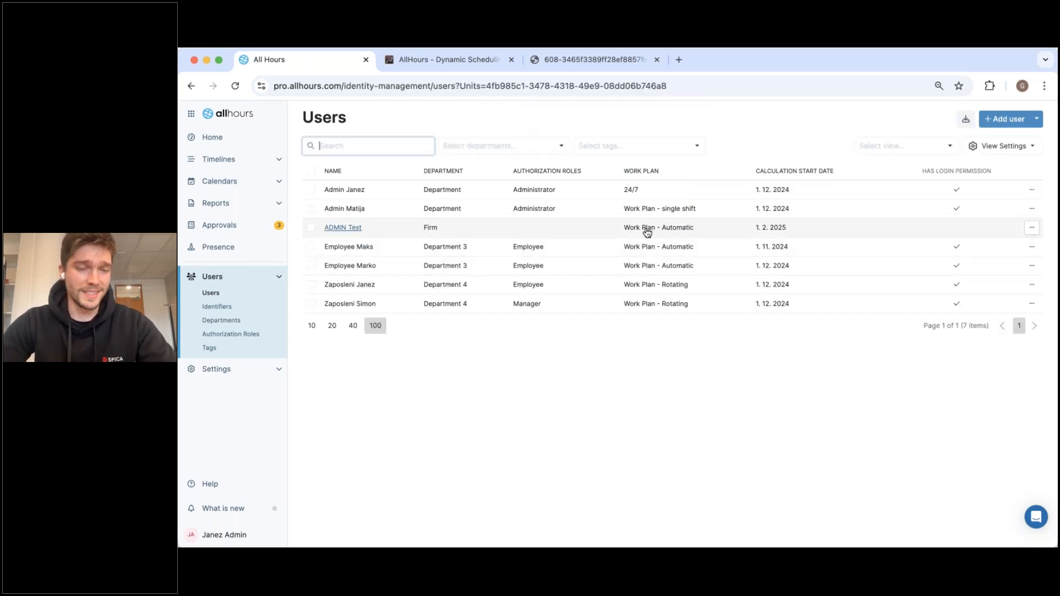
# Review the shift plan in the Global Time Rules settings, and return to the users list to compare the assigned work plans.
pyautogui.moveTo(260, 374)
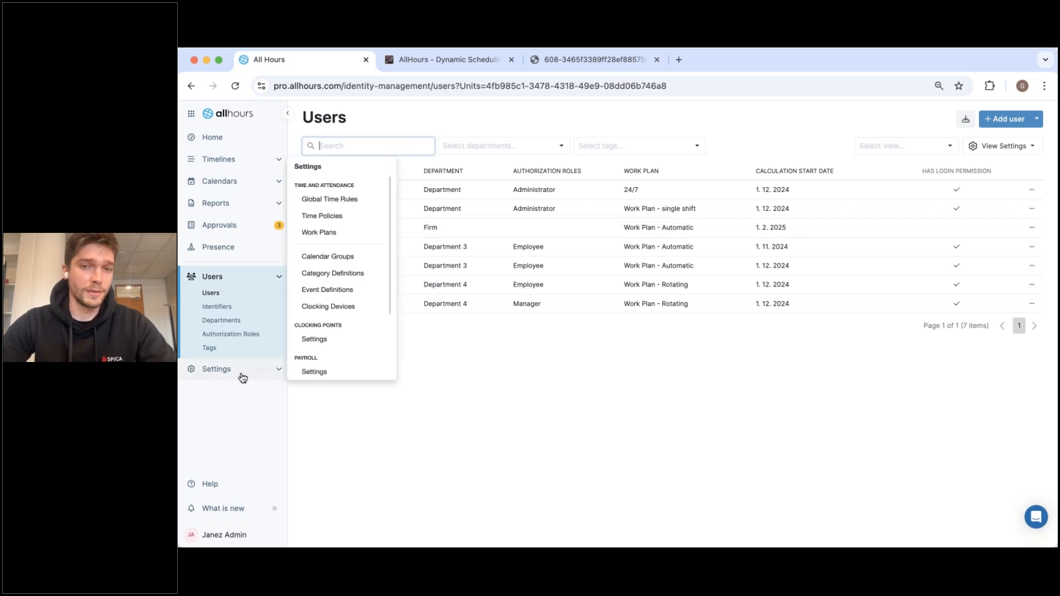
pyautogui.click(242, 375)
pyautogui.click(231, 332)
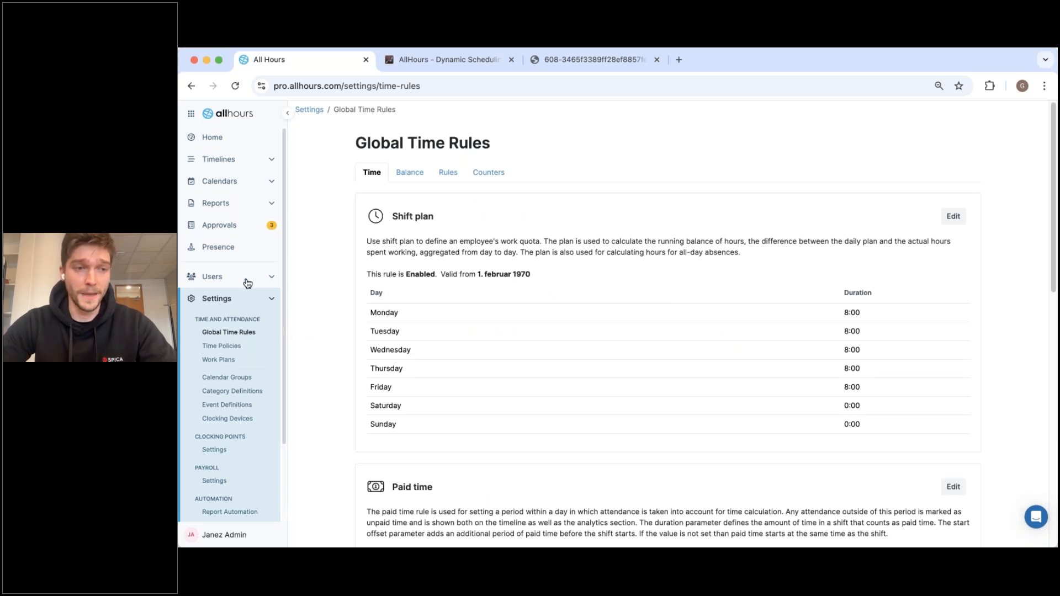
pyautogui.moveTo(242, 278)
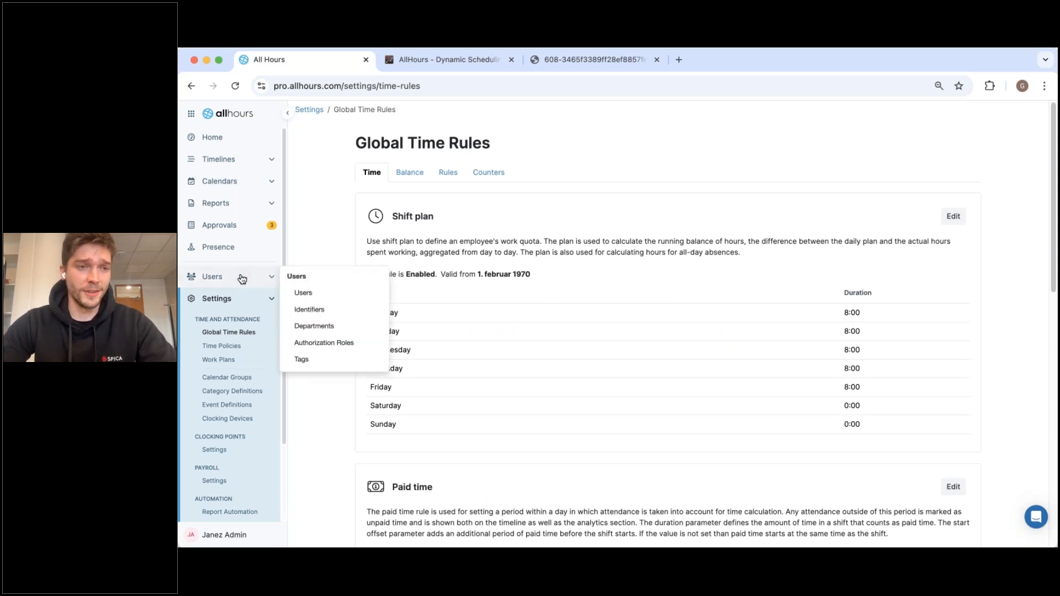
pyautogui.click(242, 278)
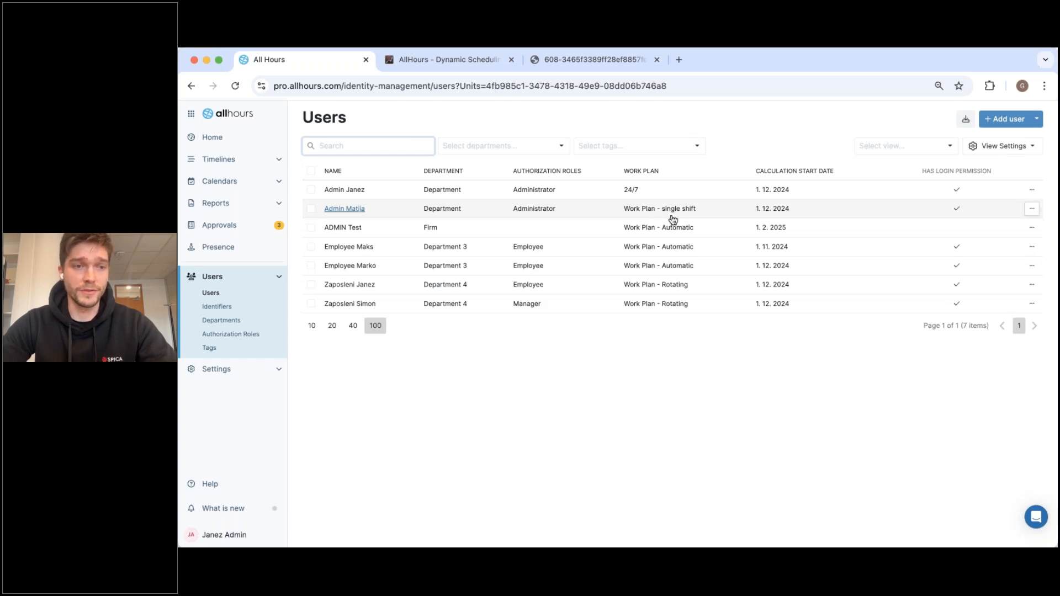
# Open the "Work Plan - single shift" work plan in the settings to examine its time policies and day restrictions.
pyautogui.click(242, 371)
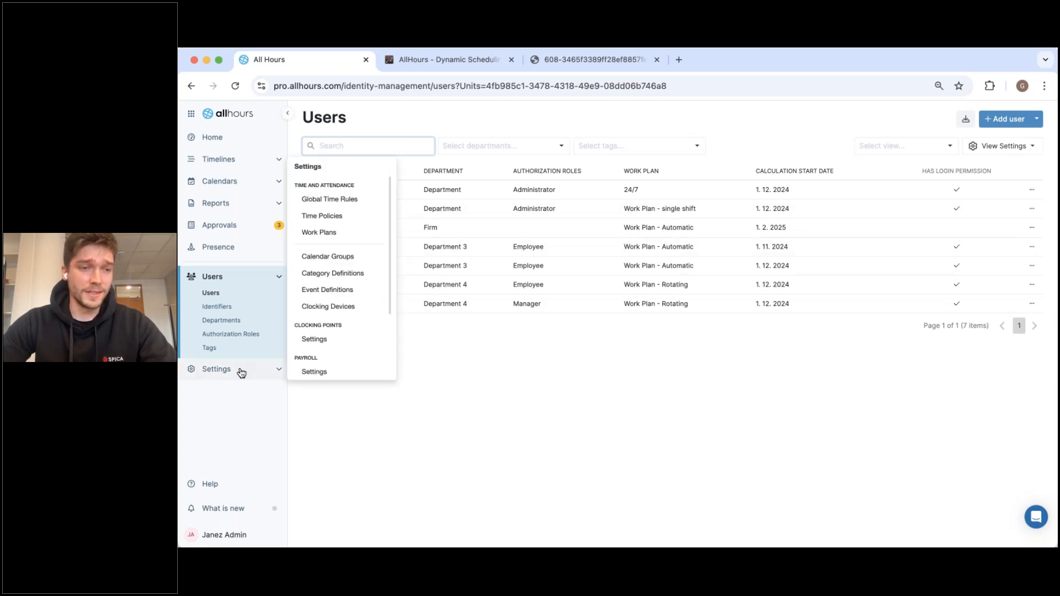
pyautogui.click(241, 371)
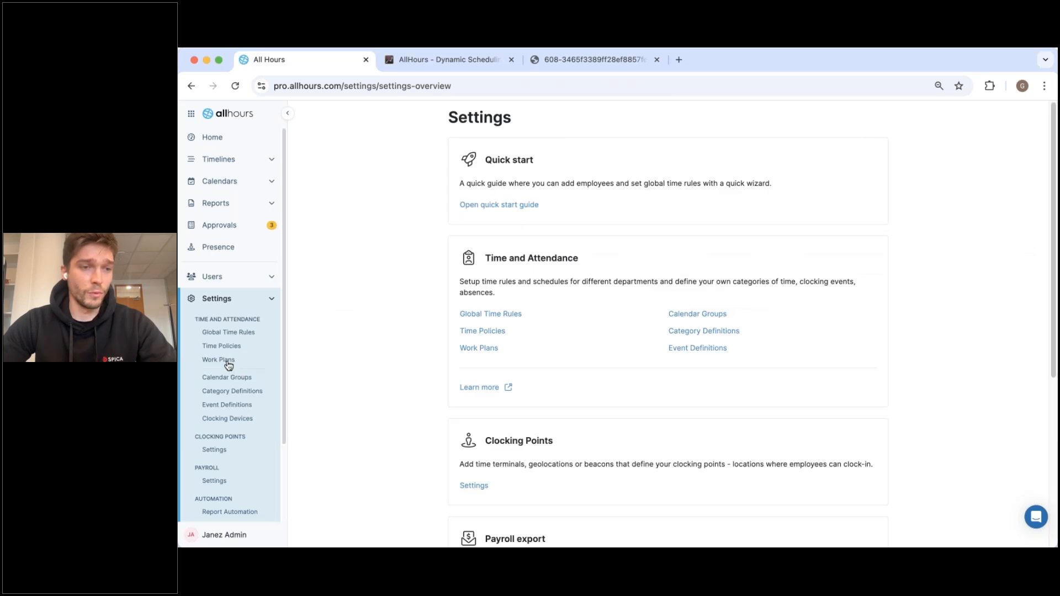
pyautogui.click(227, 364)
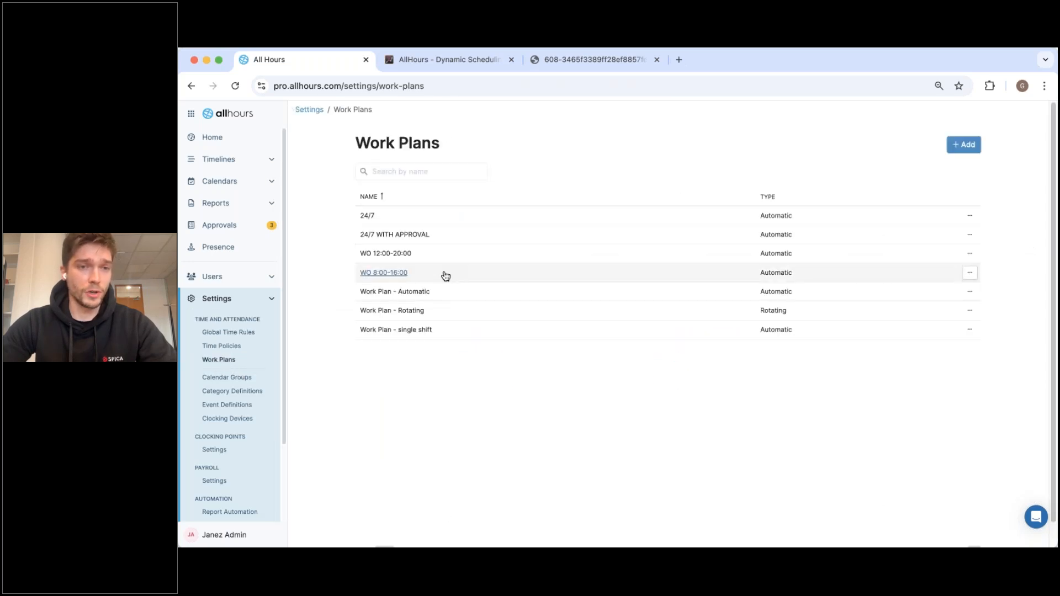
pyautogui.click(395, 331)
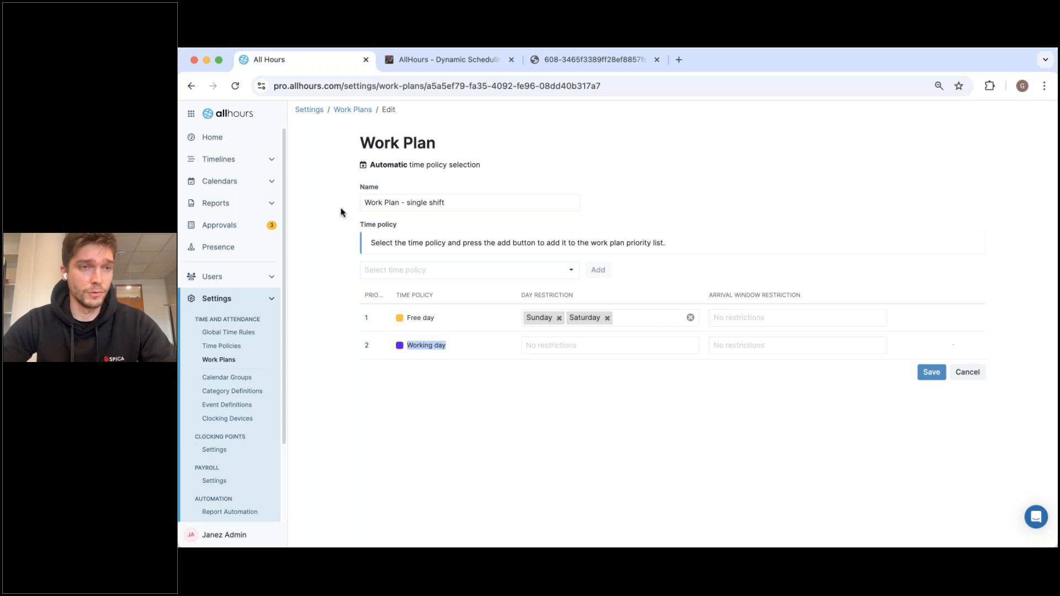
# Show the Employee Day timeline of the administrator on the single shift work plan and check today's time policy.
pyautogui.click(246, 168)
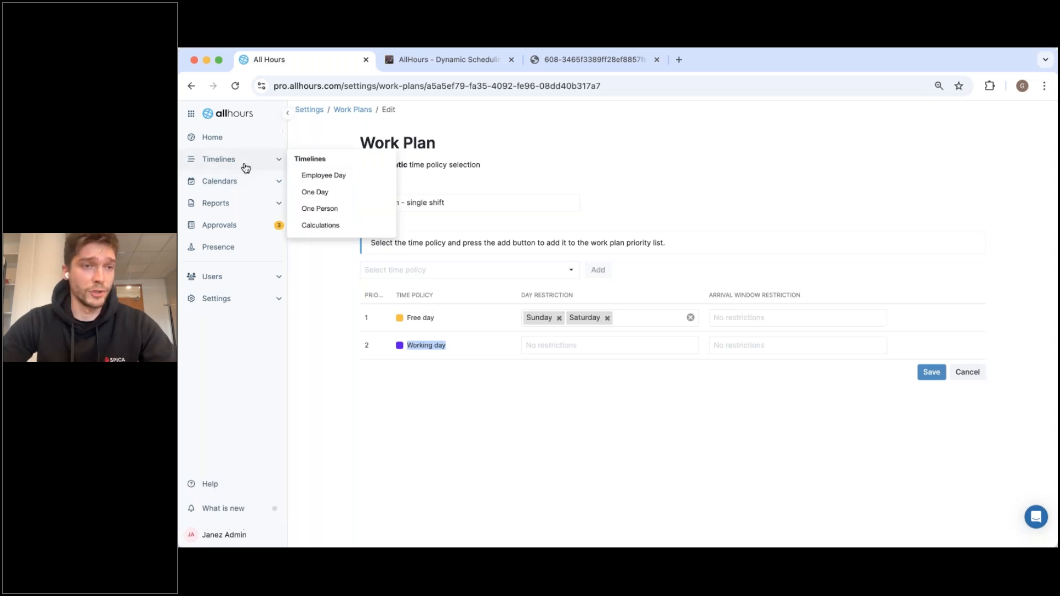
pyautogui.click(323, 175)
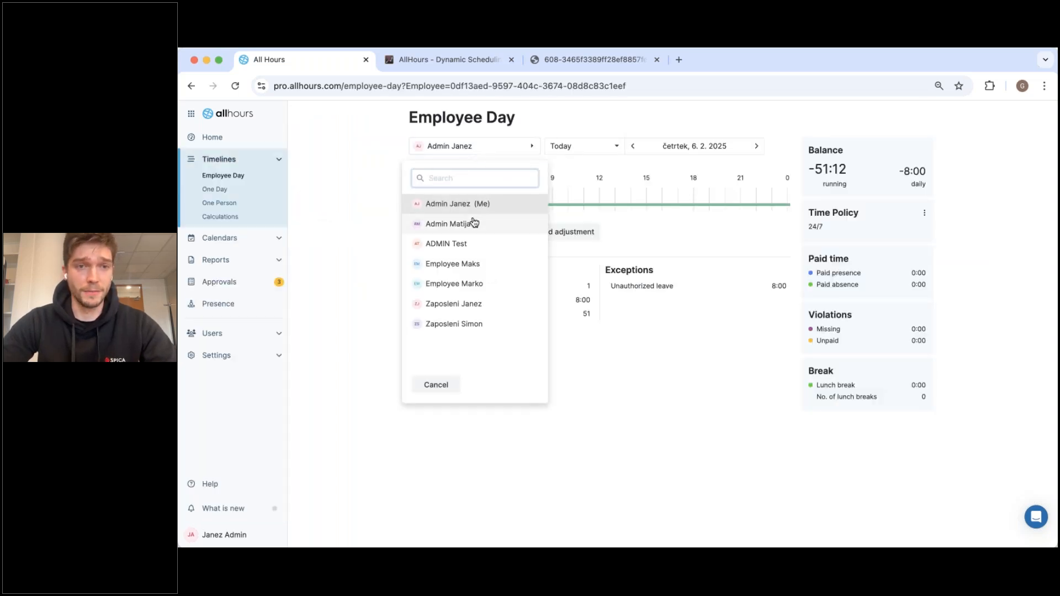
pyautogui.click(472, 220)
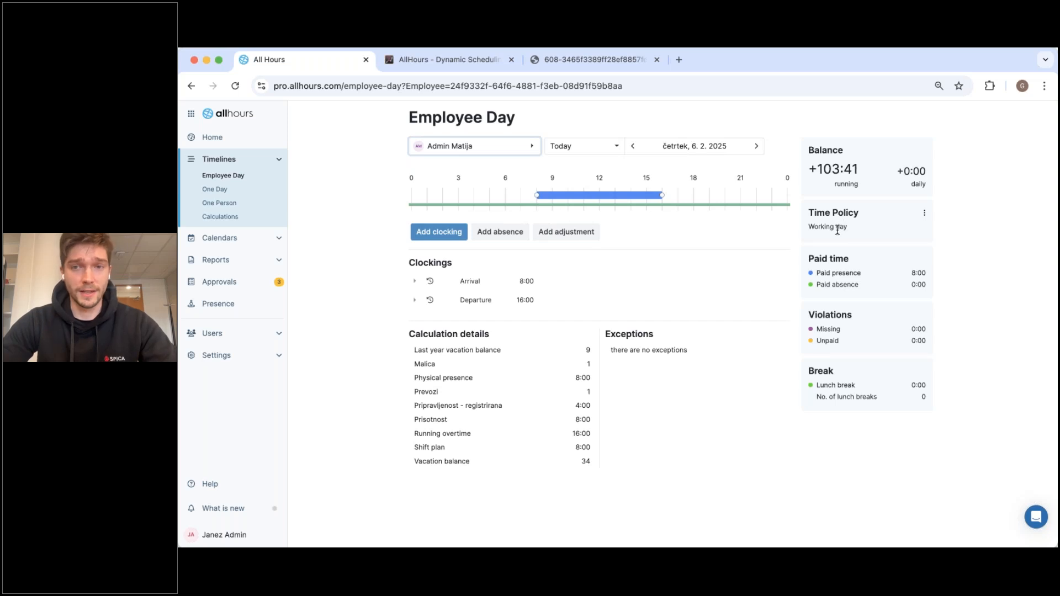
pyautogui.moveTo(856, 229); pyautogui.dragTo(805, 229)
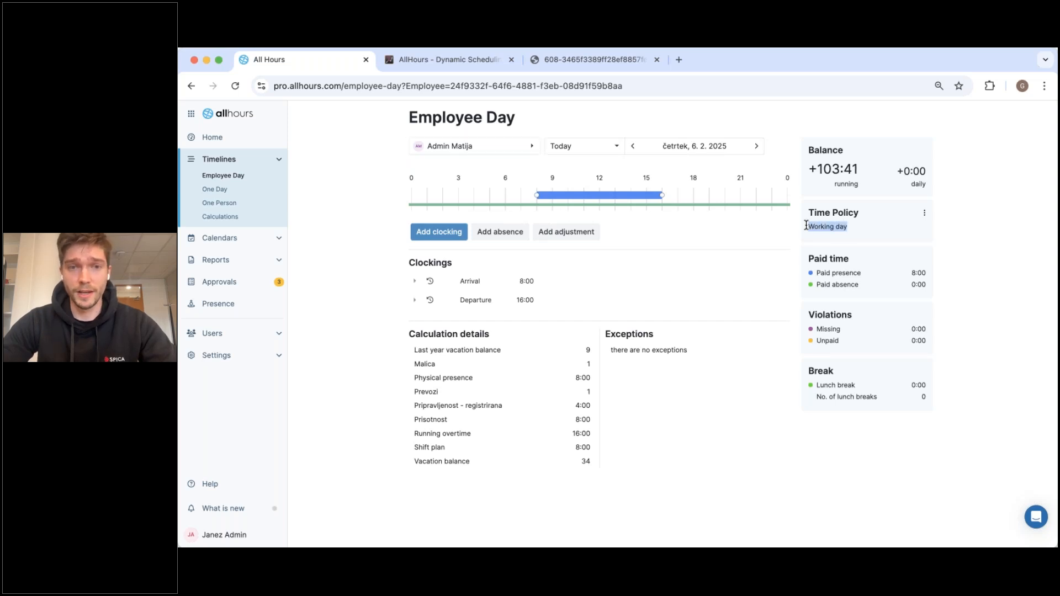
# Advance this employee's day view one day at a time to 10. 2. 2025, checking the time policy on each date.
pyautogui.click(756, 147)
pyautogui.click(757, 147)
pyautogui.click(757, 146)
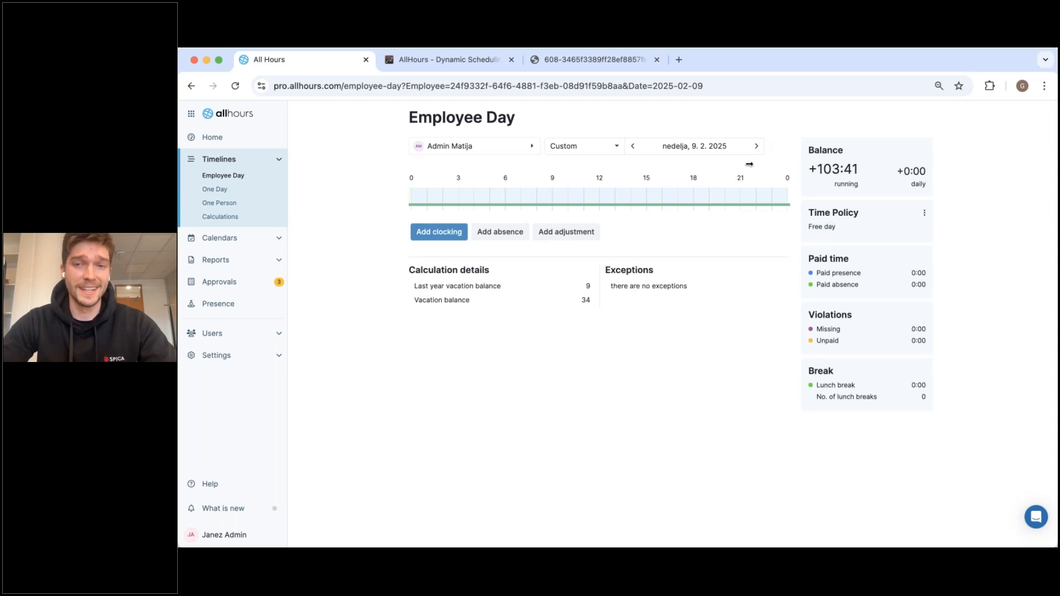
pyautogui.click(757, 147)
pyautogui.moveTo(851, 231); pyautogui.dragTo(781, 243)
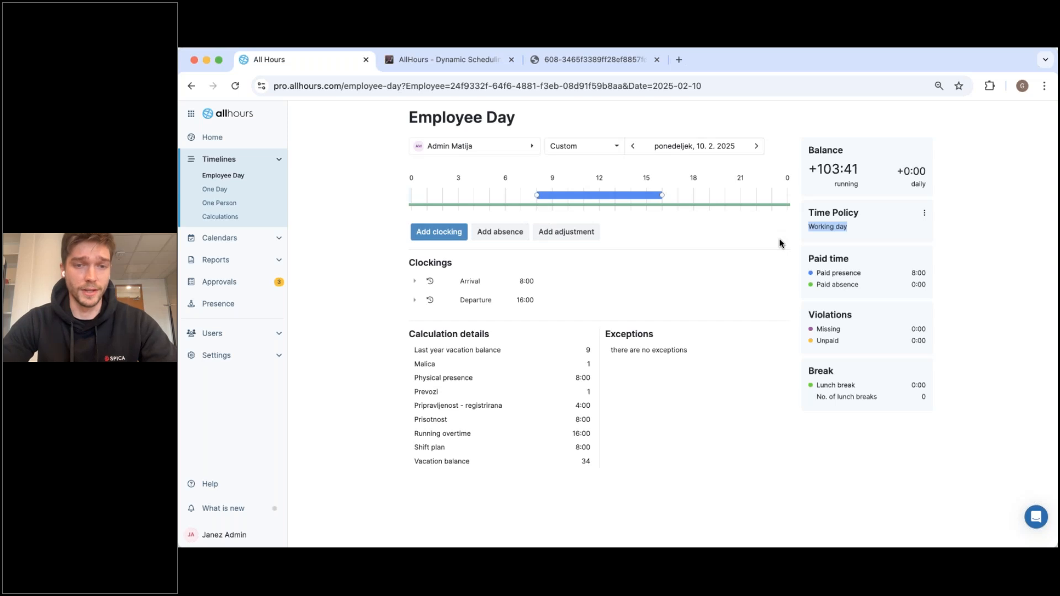
# Return to the work plans in the settings and open "Work Plan - Automatic".
pyautogui.moveTo(272, 341)
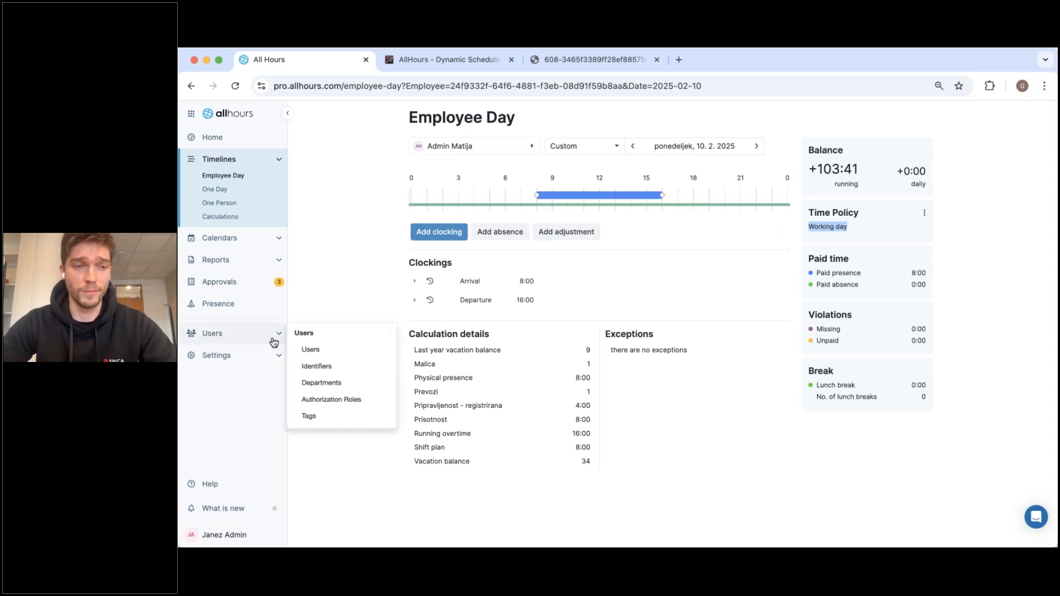
pyautogui.click(261, 355)
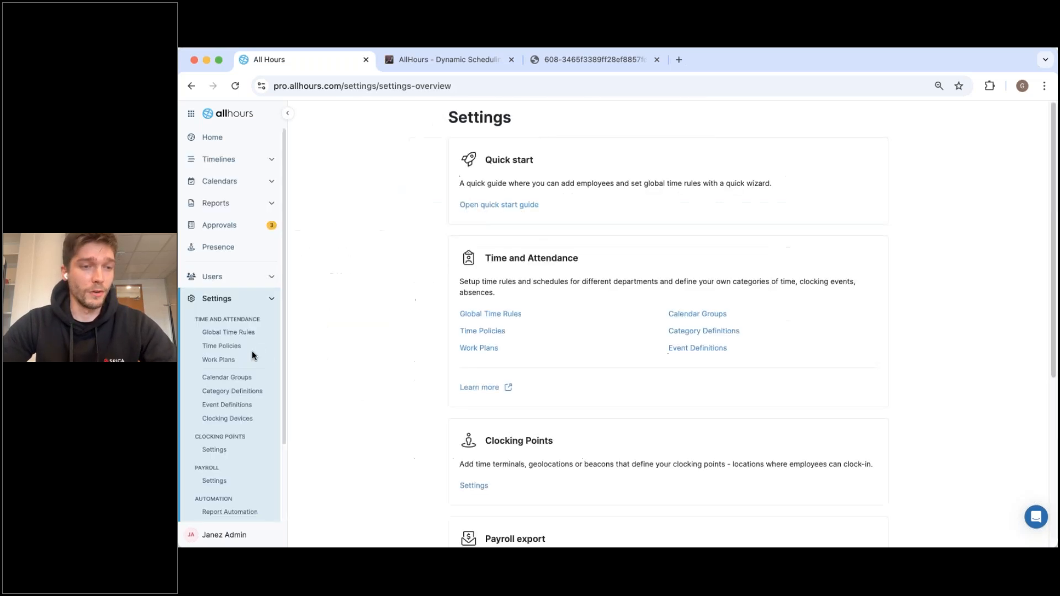
pyautogui.click(234, 364)
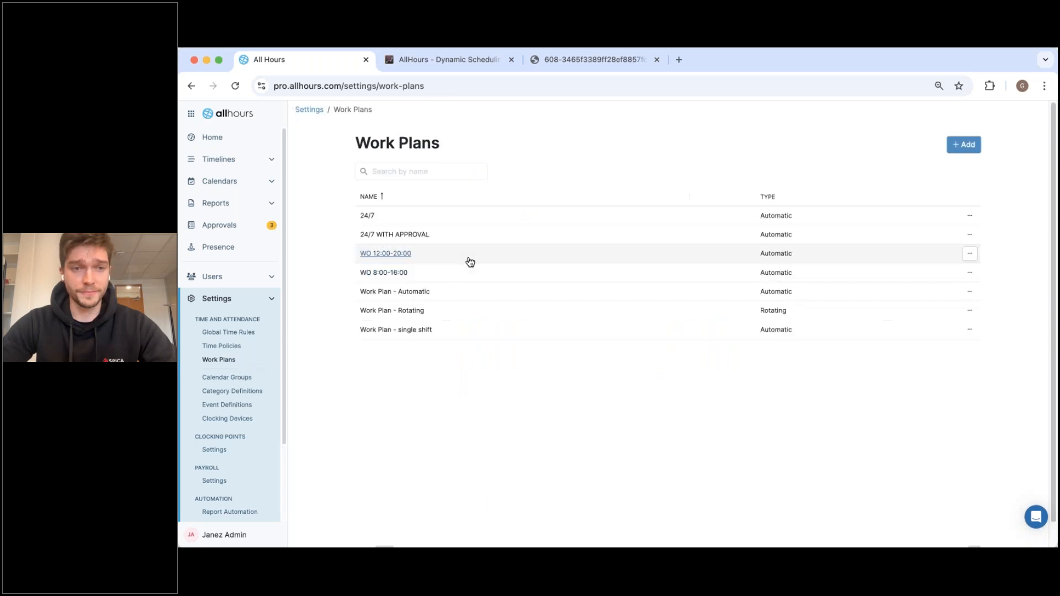
pyautogui.click(393, 294)
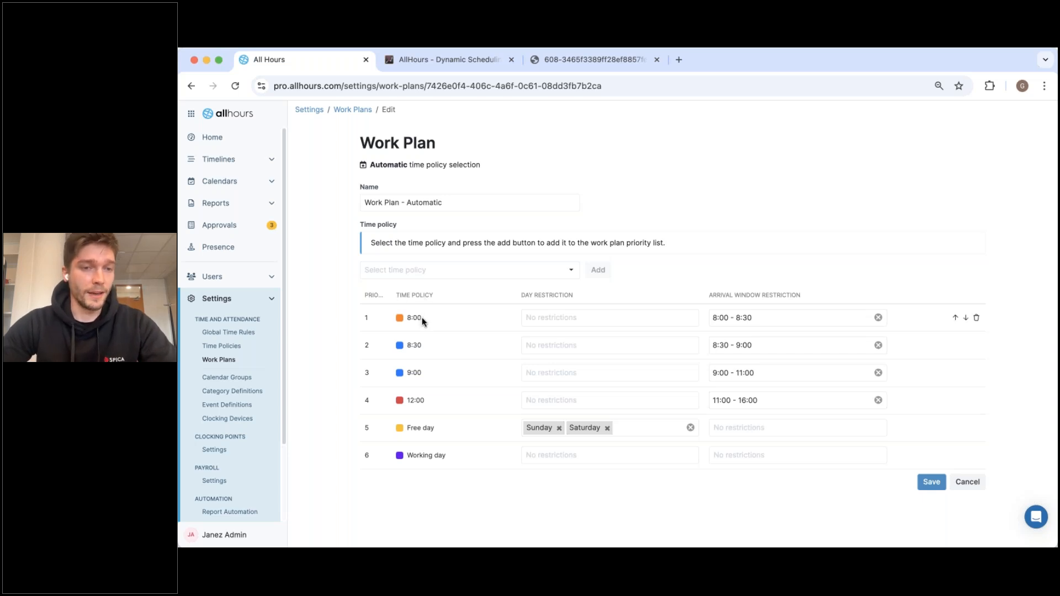
# Examine how the time policies of the automatic work plan pair with their arrival window restrictions, without changing any of them.
pyautogui.doubleClick(420, 346)
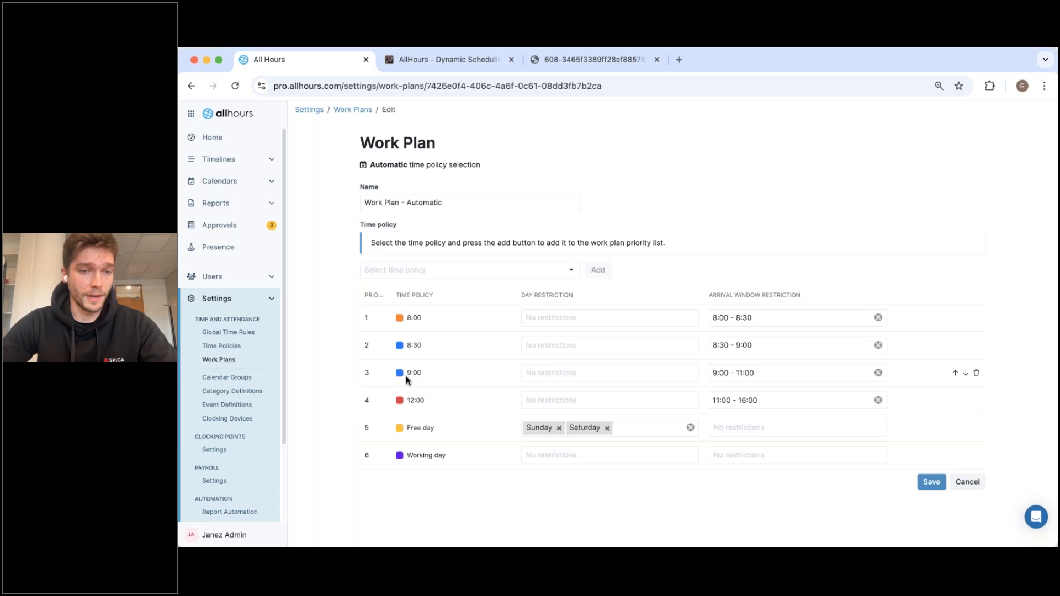
pyautogui.doubleClick(418, 400)
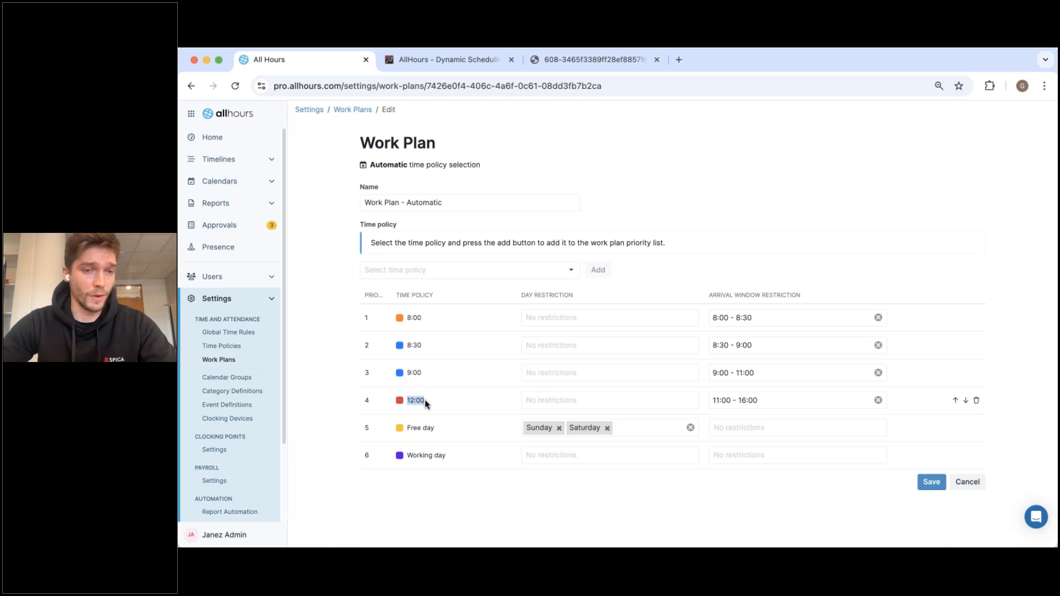
pyautogui.click(711, 232)
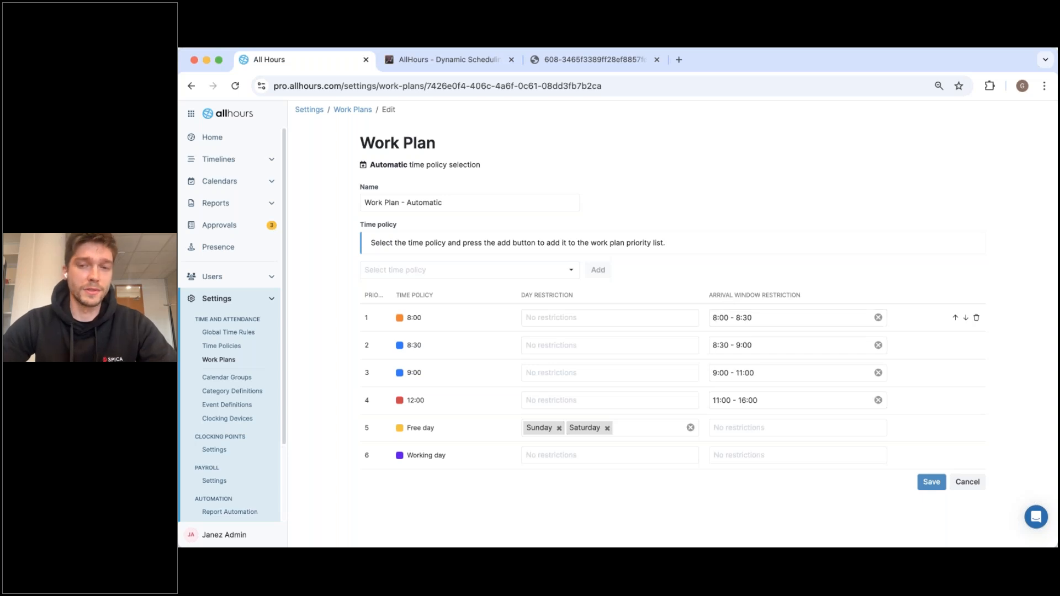
pyautogui.moveTo(714, 319); pyautogui.dragTo(753, 317)
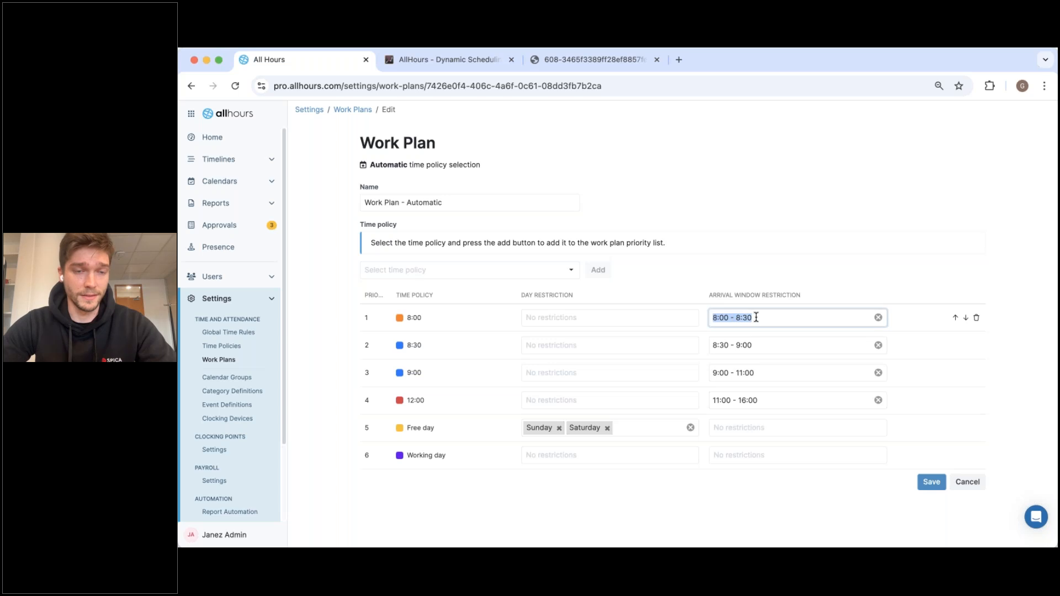
pyautogui.click(742, 318)
pyautogui.click(414, 322)
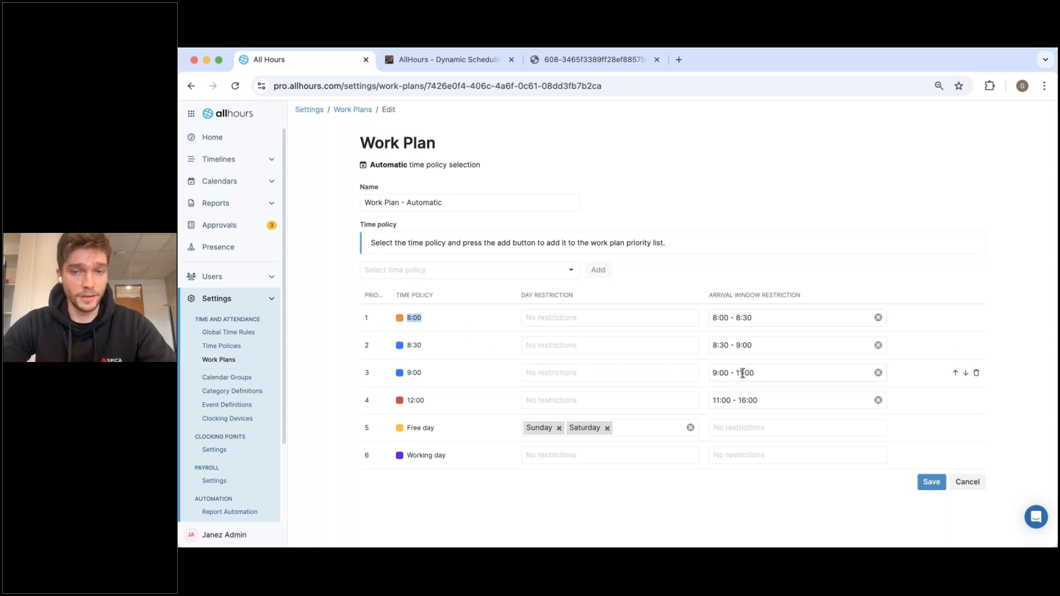
pyautogui.moveTo(713, 374)
pyautogui.mouseDown()
pyautogui.moveTo(770, 376)
pyautogui.moveTo(705, 375)
pyautogui.mouseUp()
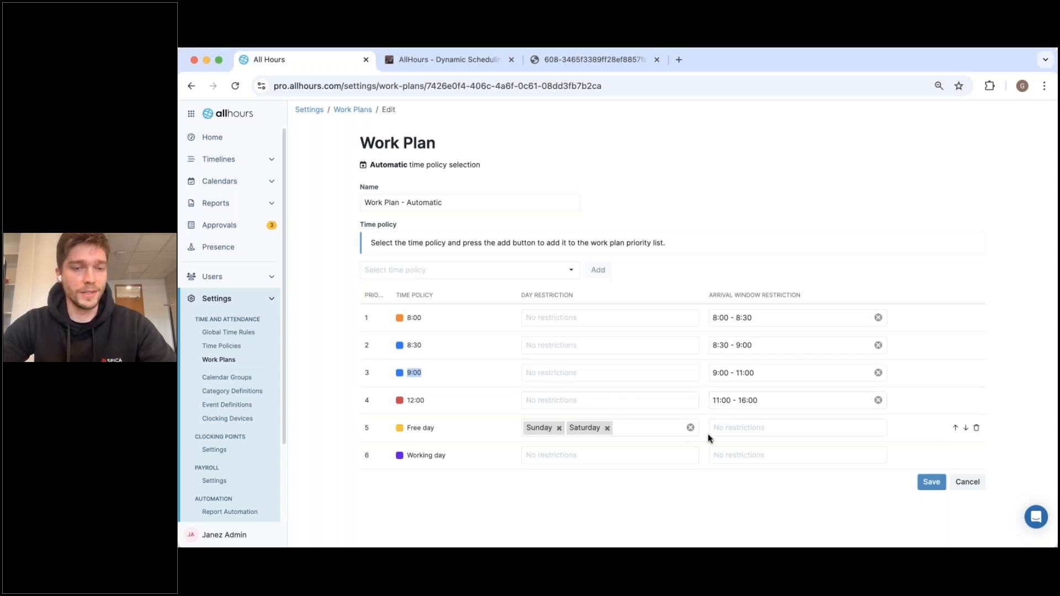
# Remove the Working day and Free day time policies from the automatic work plan's priority list.
pyautogui.click(441, 459)
pyautogui.moveTo(440, 456); pyautogui.dragTo(403, 459)
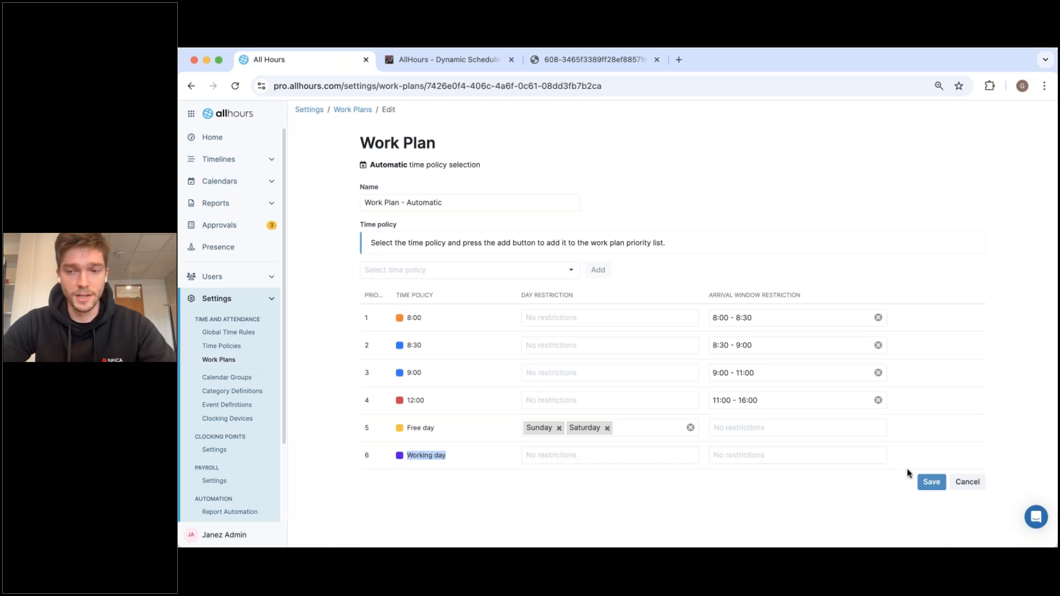
pyautogui.click(978, 457)
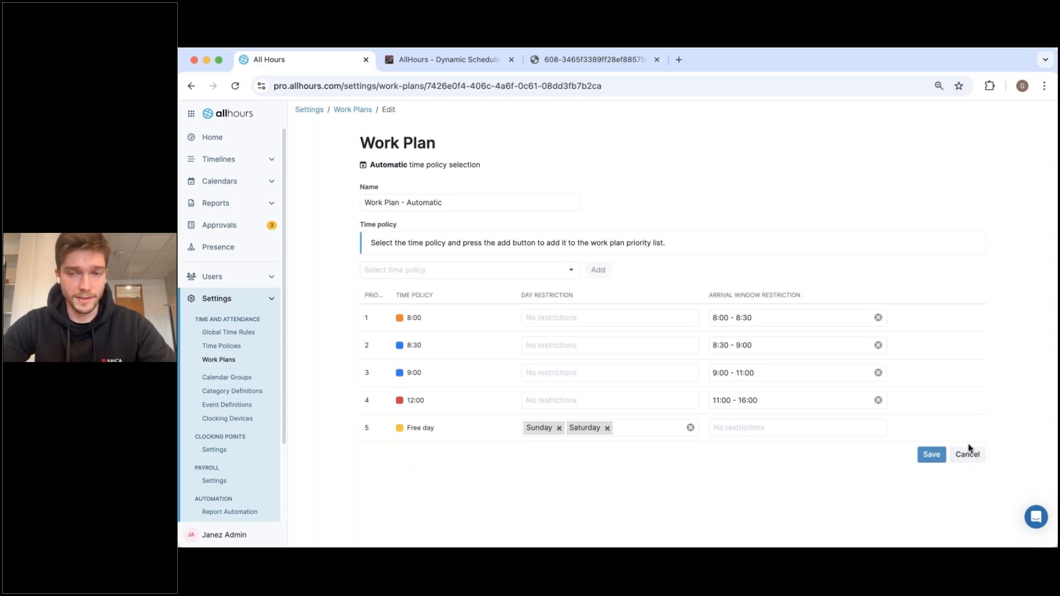
pyautogui.click(978, 429)
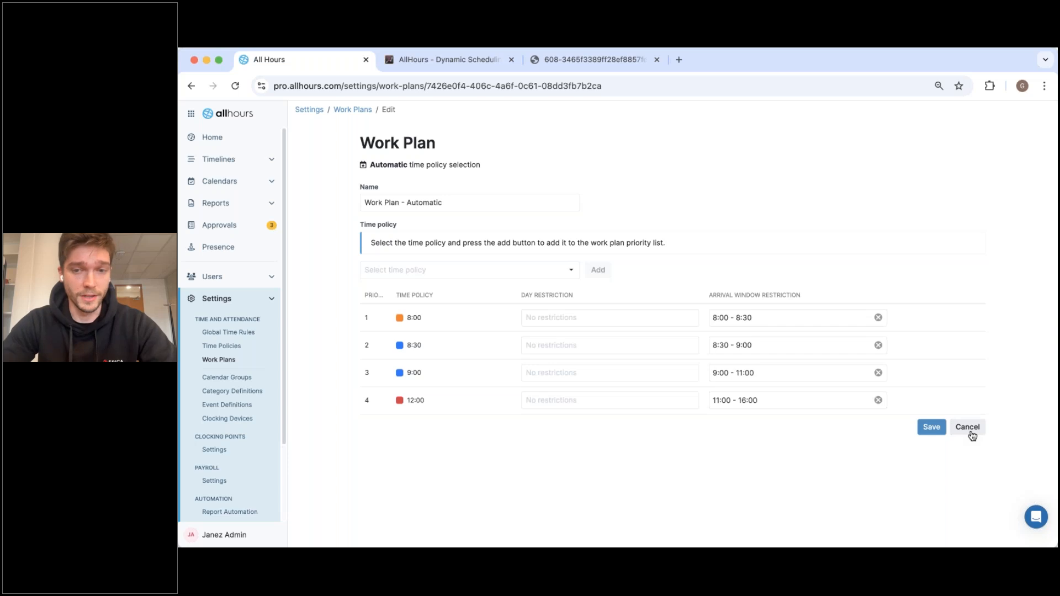
# Try adding the 12:00 time policy at priority 5 without restrictions, and discard all unsaved changes to the work plan.
pyautogui.click(547, 272)
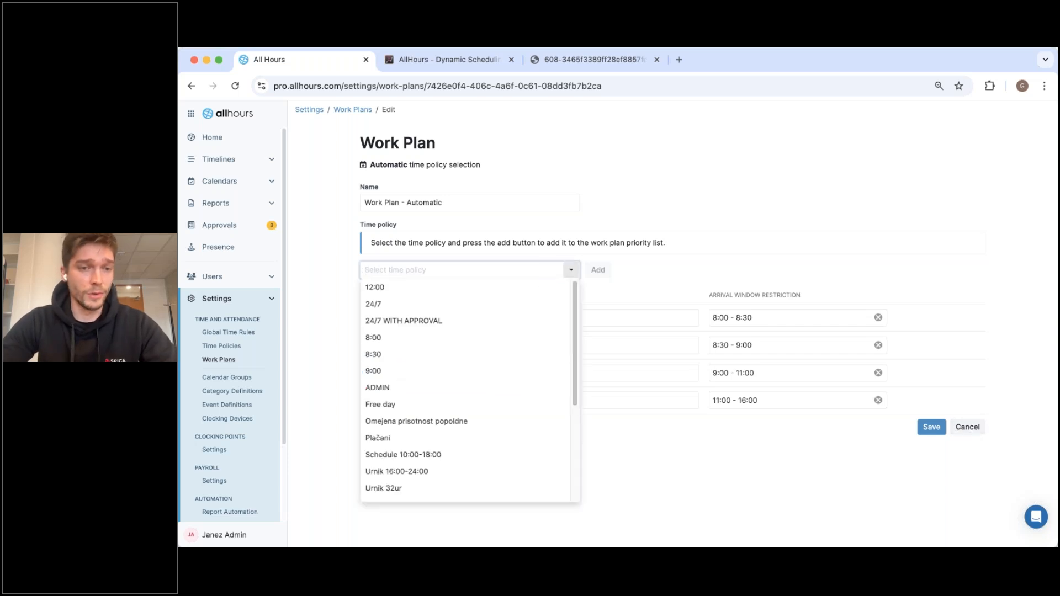
pyautogui.click(555, 286)
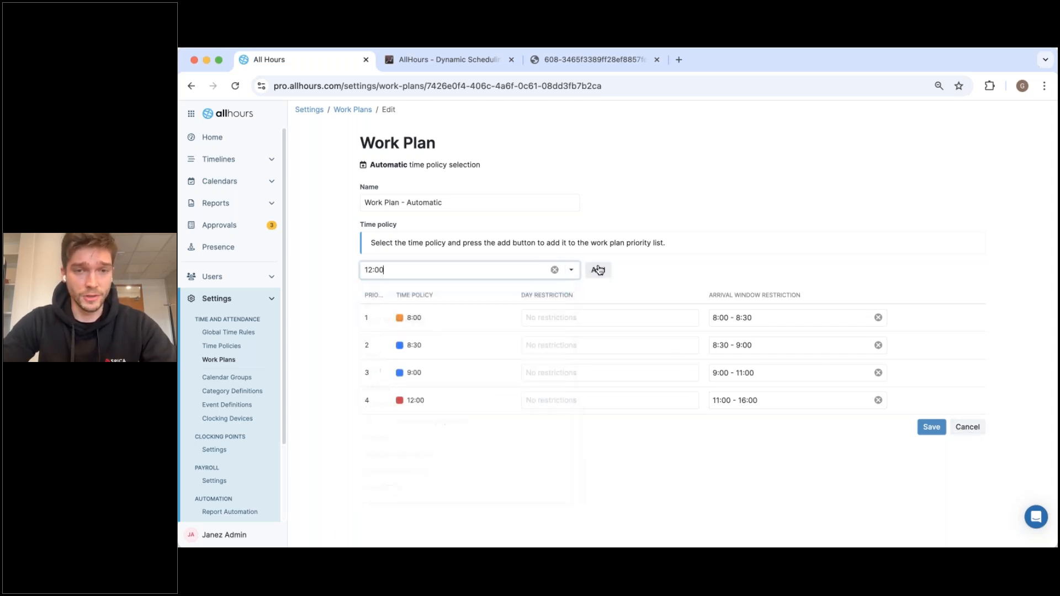
pyautogui.click(598, 270)
pyautogui.doubleClick(417, 427)
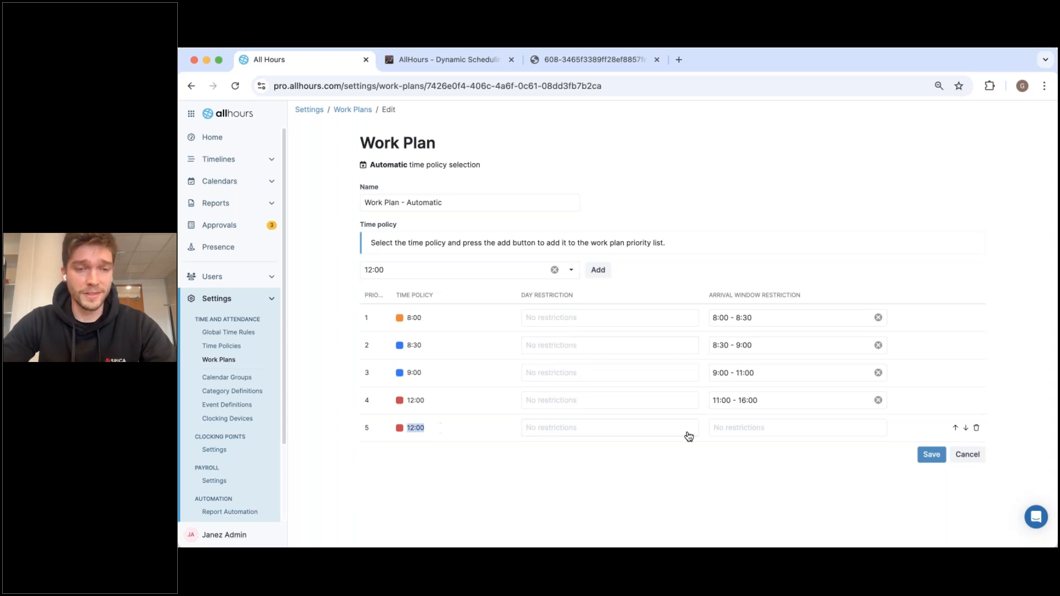
pyautogui.click(784, 428)
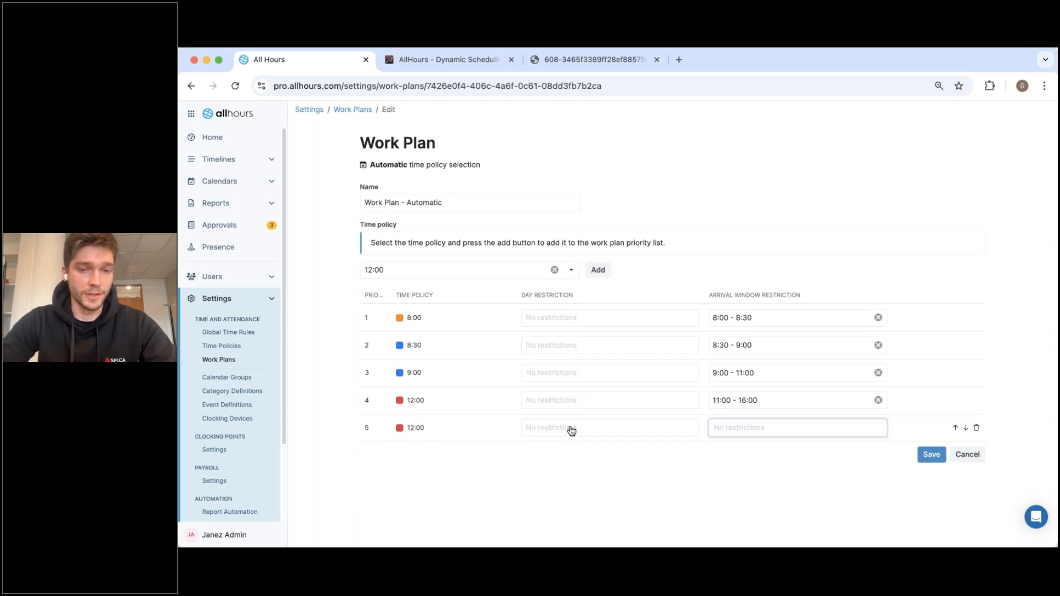
pyautogui.moveTo(464, 431); pyautogui.dragTo(410, 430)
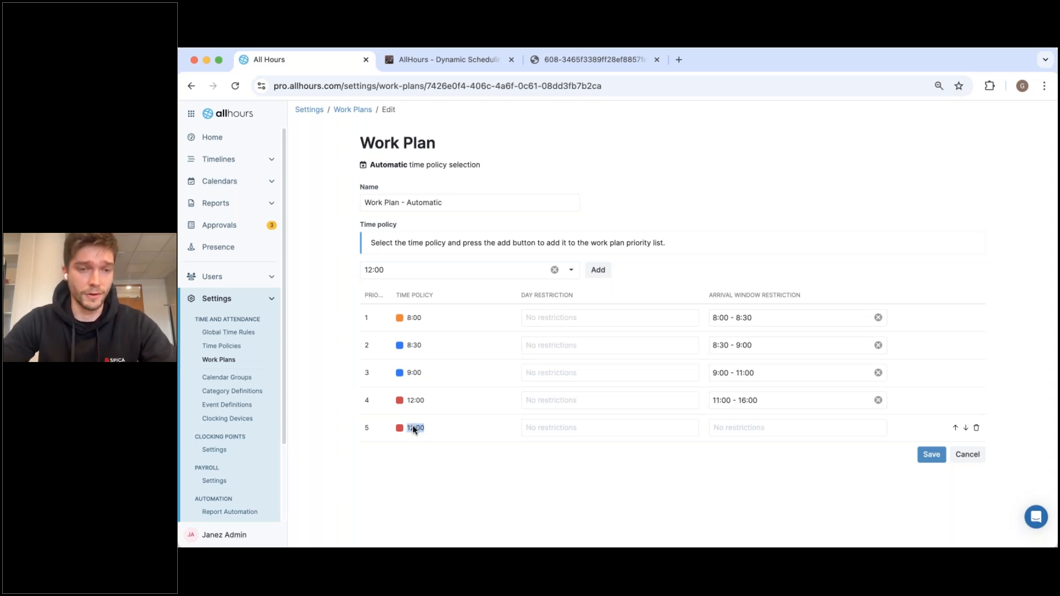
pyautogui.click(964, 456)
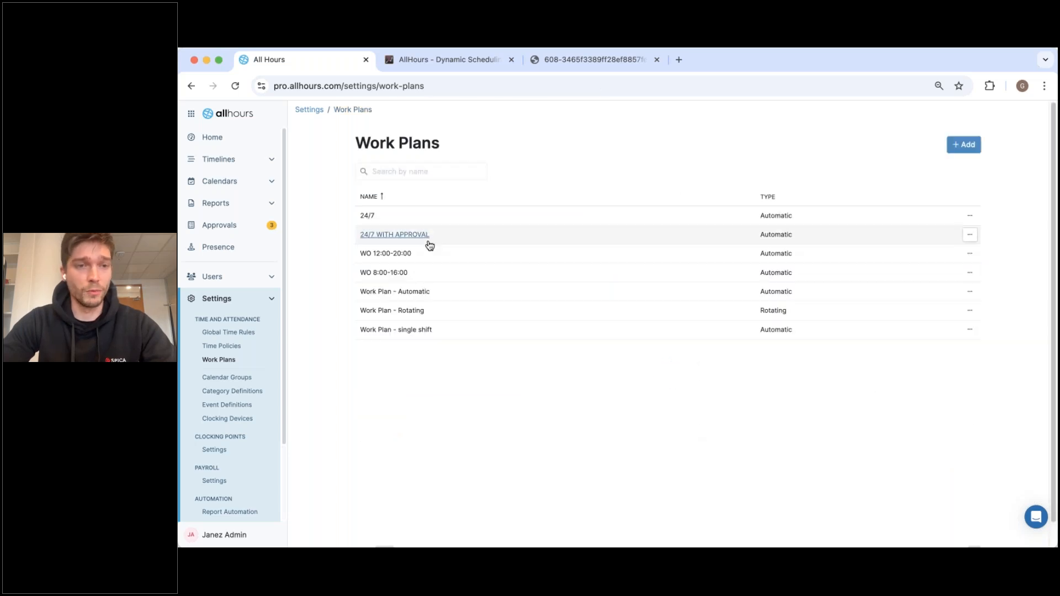
# Reopen "Work Plan - Automatic" and review its time policies from 8:00 to 12:00 with their arrival windows.
pyautogui.click(393, 292)
pyautogui.moveTo(414, 317); pyautogui.dragTo(416, 398)
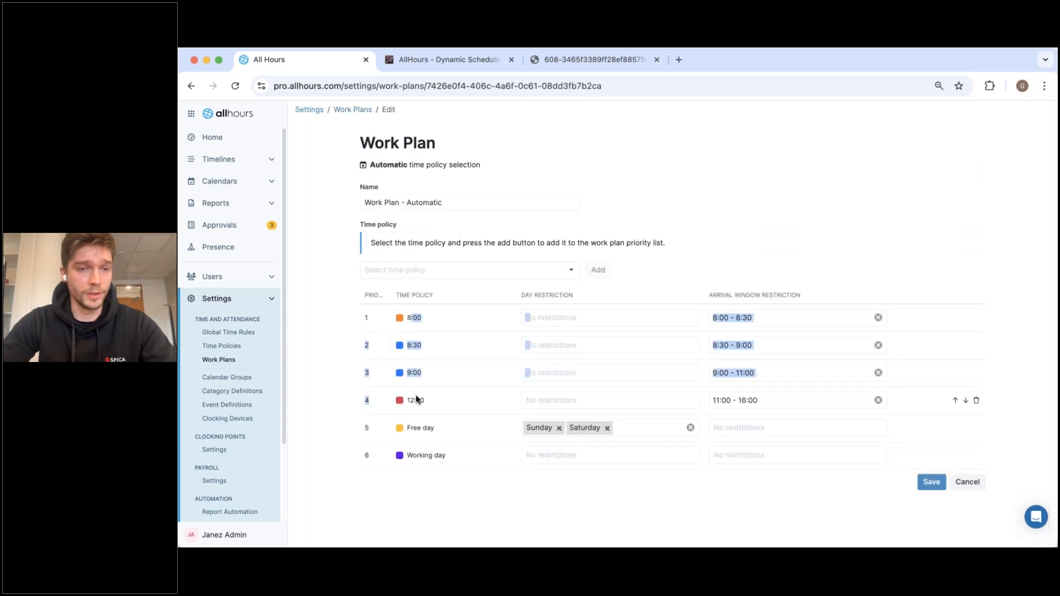
pyautogui.click(419, 403)
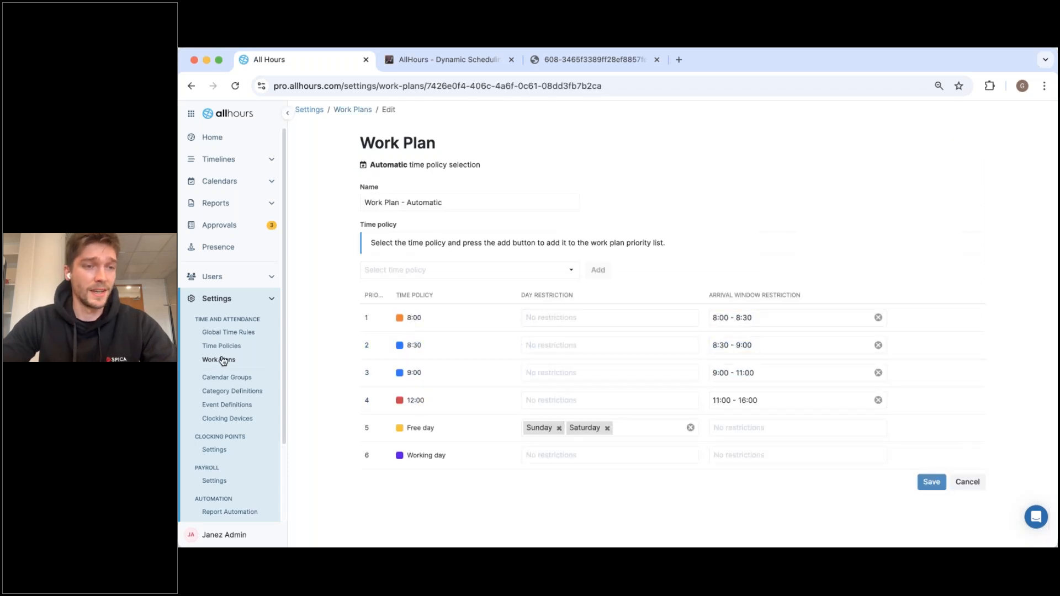
# Find the Department 3 employees on the automatic work plan, and check the first one's time policy in Employee Day for 10. 2. 2025.
pyautogui.click(226, 308)
pyautogui.click(234, 281)
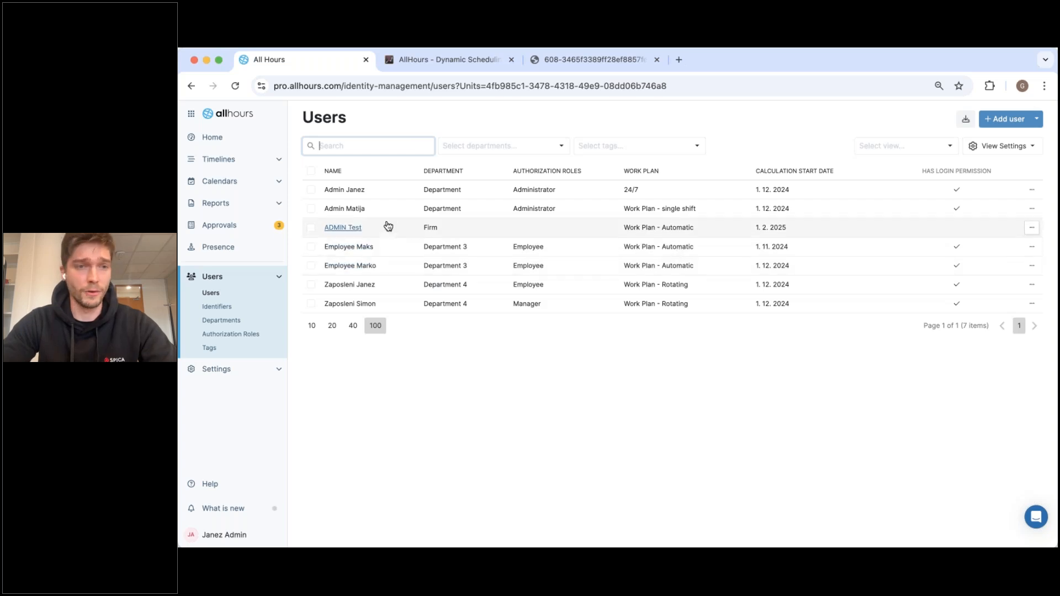
pyautogui.moveTo(255, 156)
pyautogui.click(313, 175)
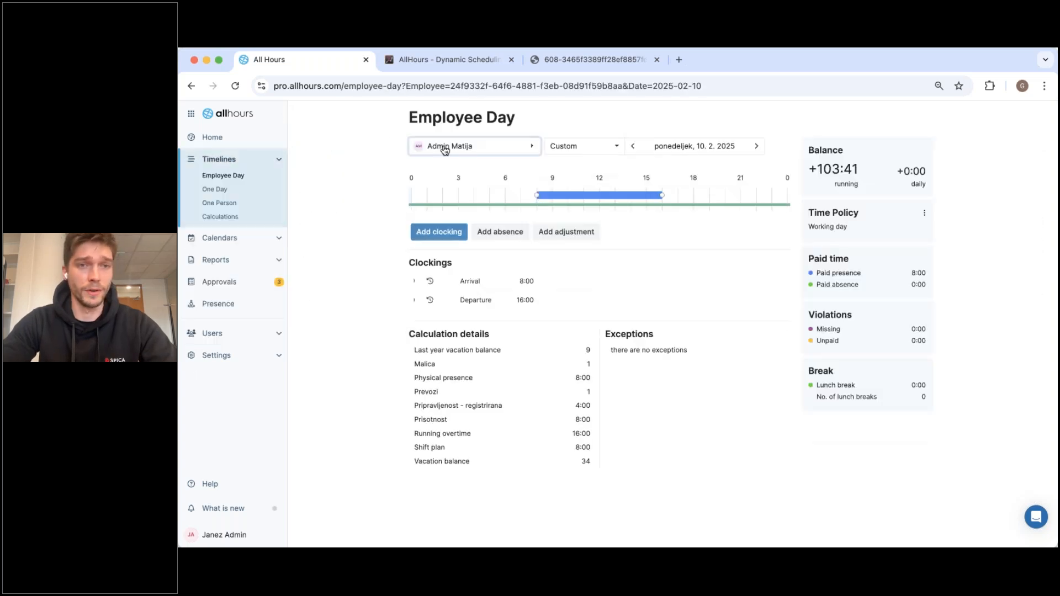
pyautogui.click(445, 150)
pyautogui.click(473, 264)
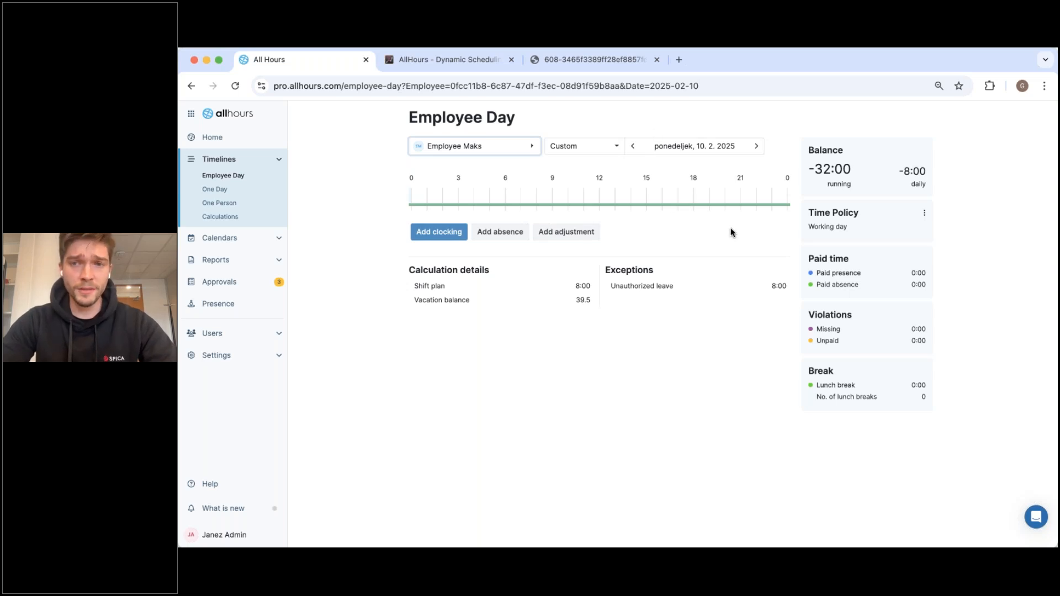
pyautogui.moveTo(849, 228); pyautogui.dragTo(808, 229)
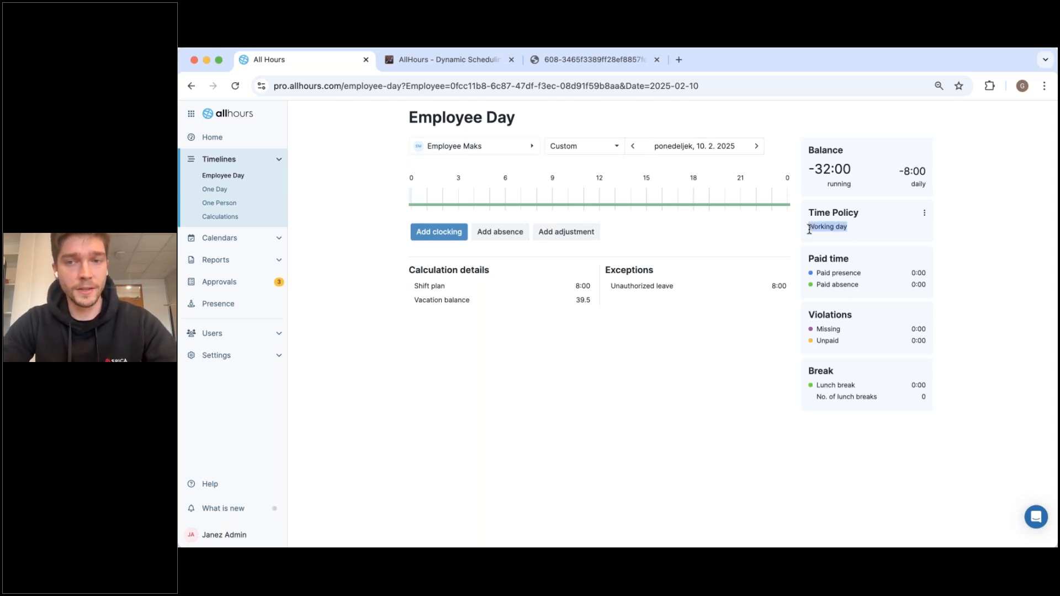
# Add an Annual leave absence for this employee on 10. 2. 2025 and check the vacation leave hours.
pyautogui.click(505, 232)
pyautogui.click(721, 429)
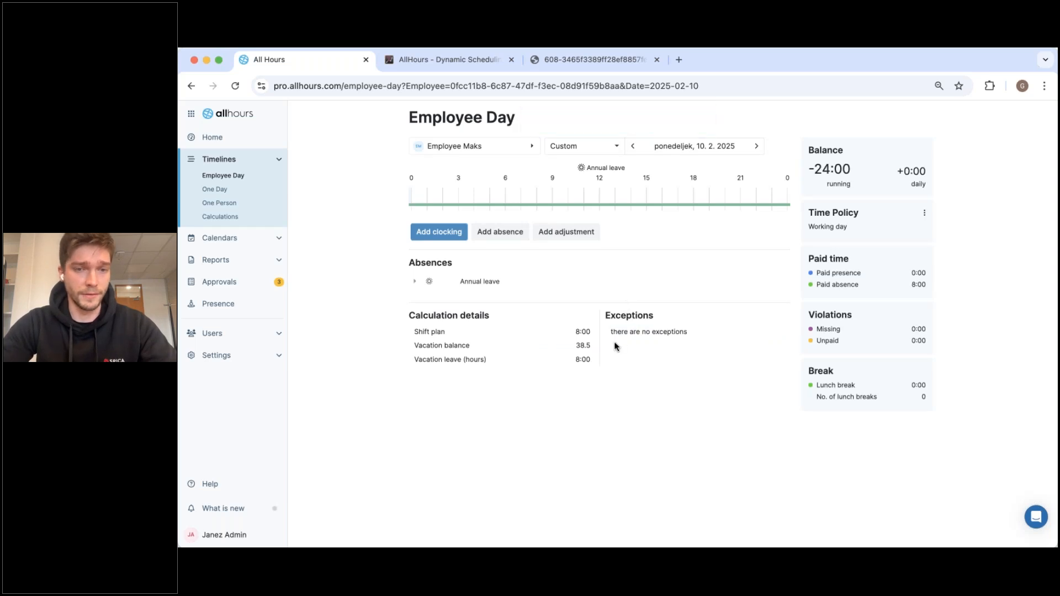
pyautogui.moveTo(565, 359); pyautogui.dragTo(389, 355)
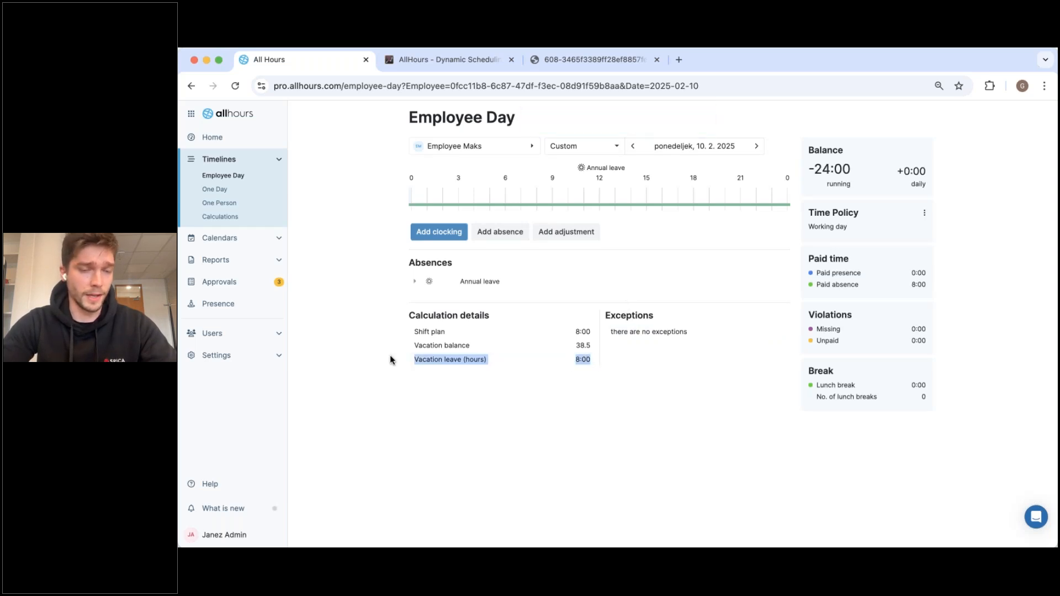
# Add an Arrival clocking at 09:10 on 11. 2. 2025 for the same employee.
pyautogui.click(757, 147)
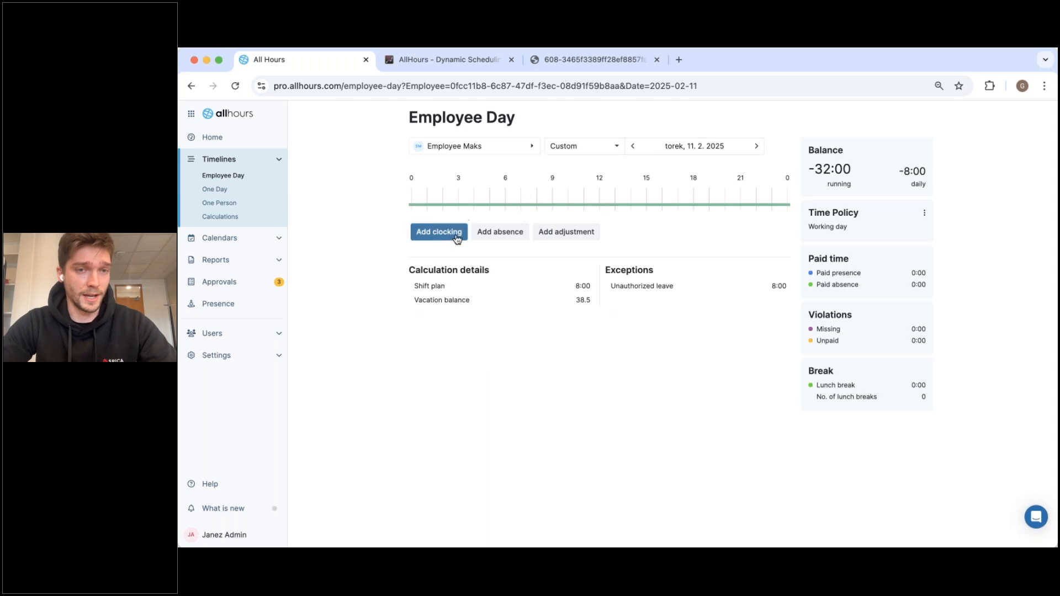
pyautogui.click(437, 240)
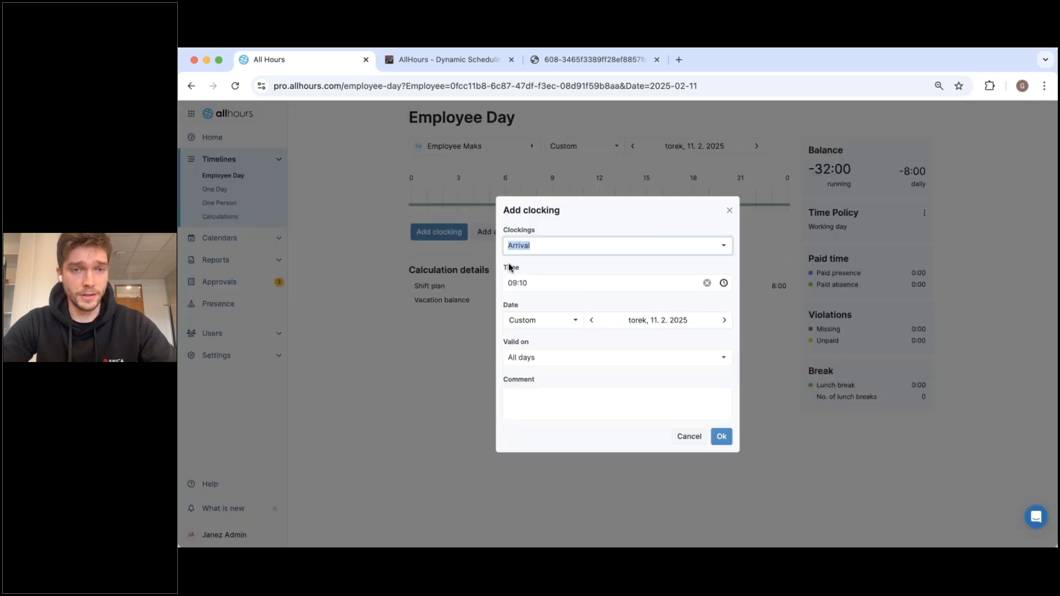
pyautogui.press('Tab')
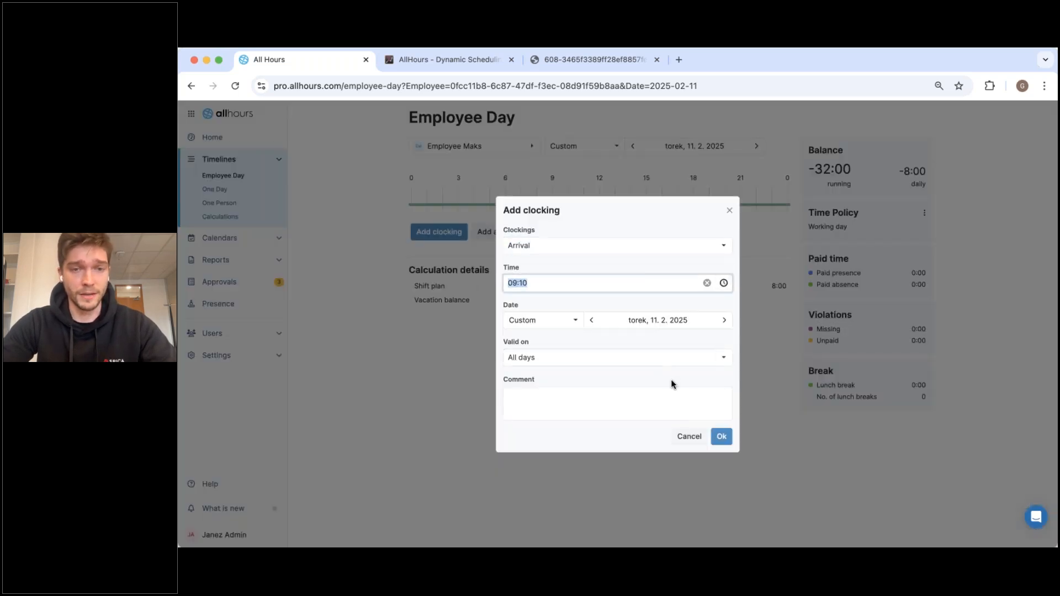
pyautogui.click(720, 430)
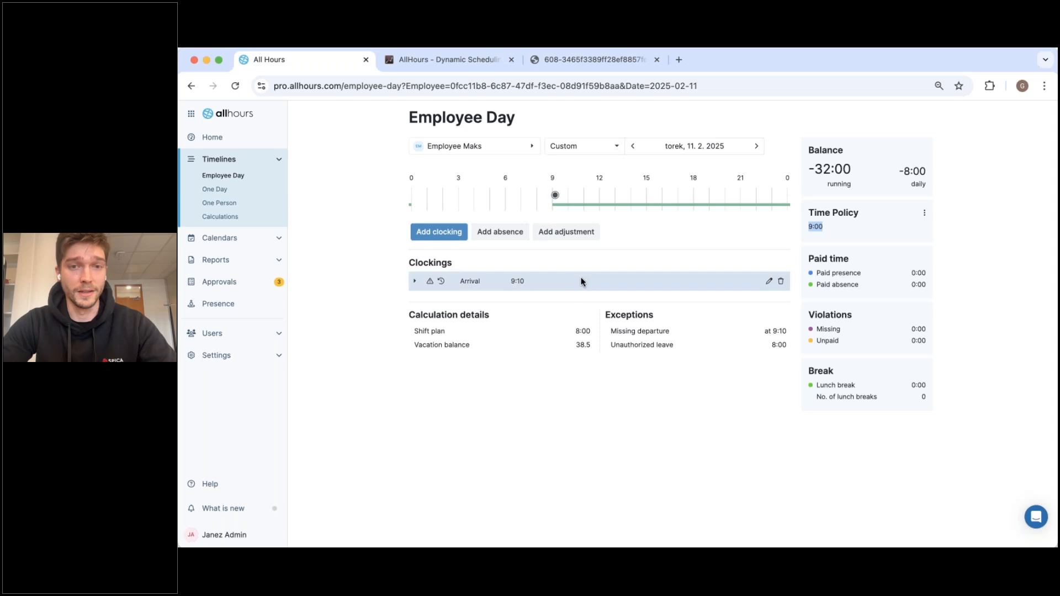
# Add a Departure clocking at 17:00 on 11. 2. 2025 and check the paid presence.
pyautogui.click(454, 231)
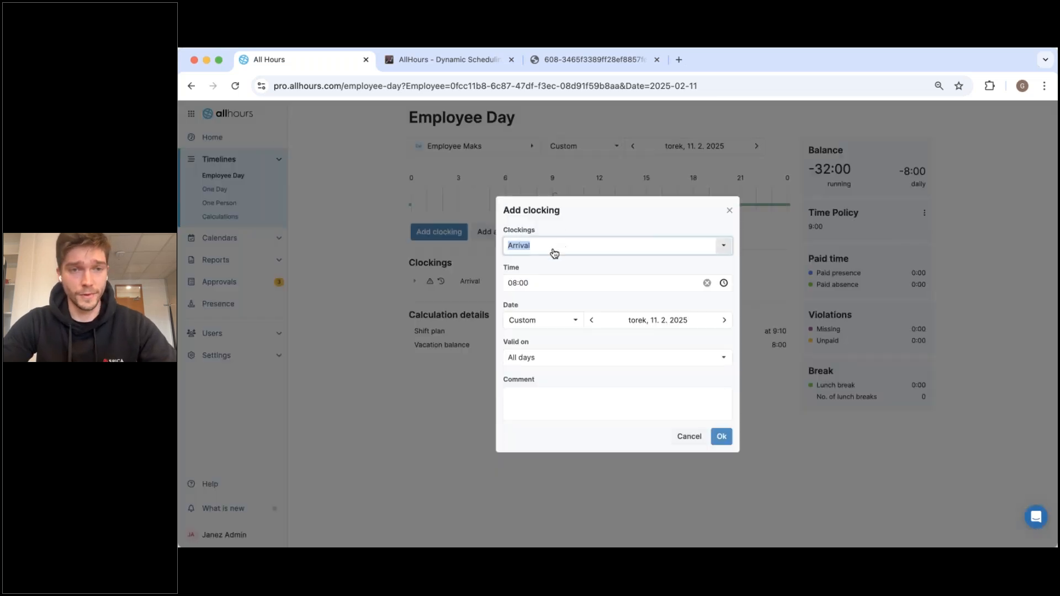
pyautogui.click(560, 244)
pyautogui.click(552, 330)
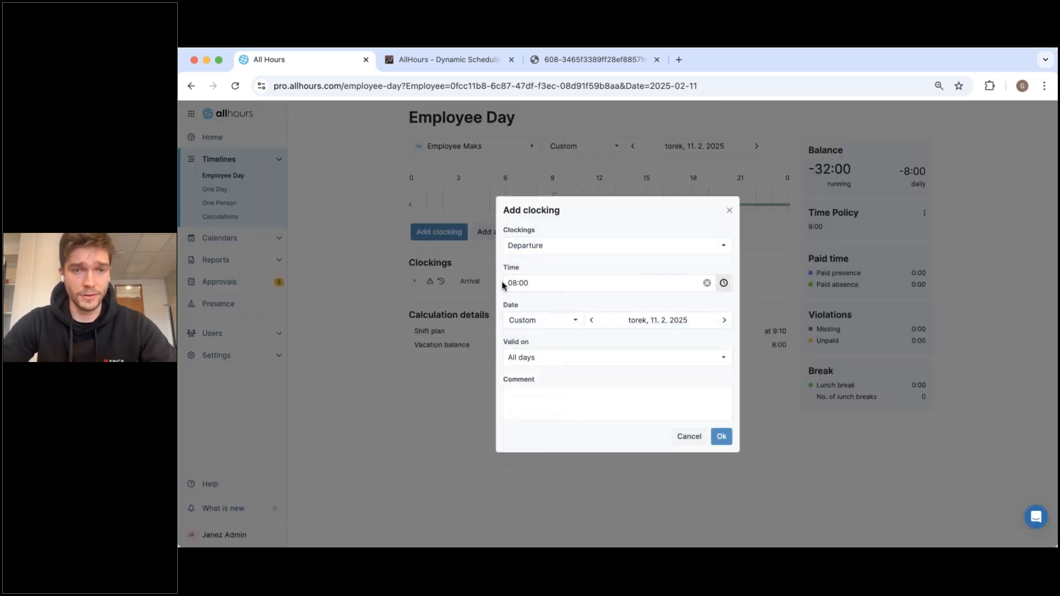
pyautogui.write('17')
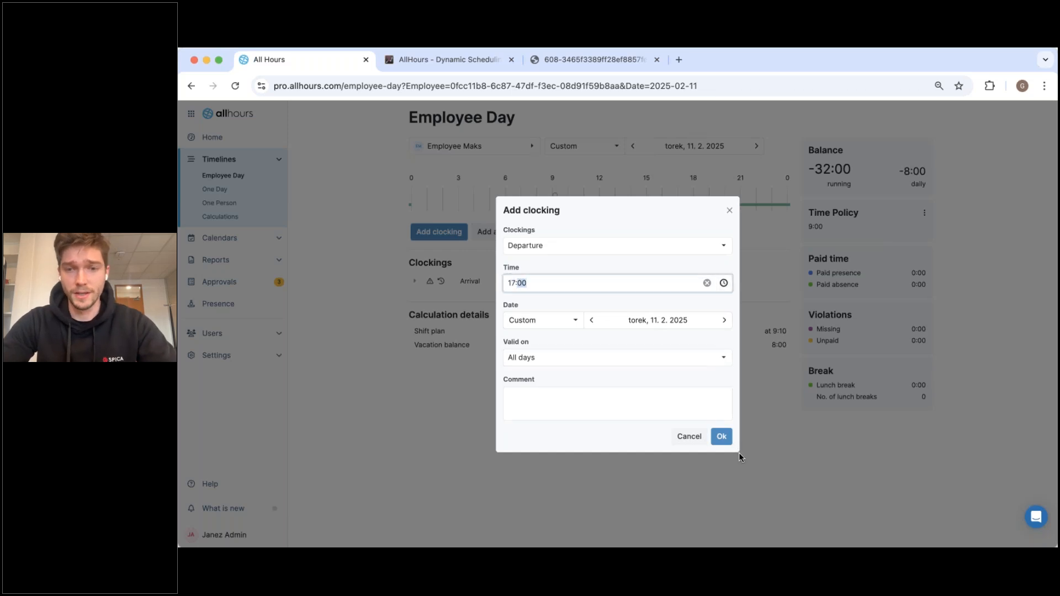
pyautogui.click(721, 437)
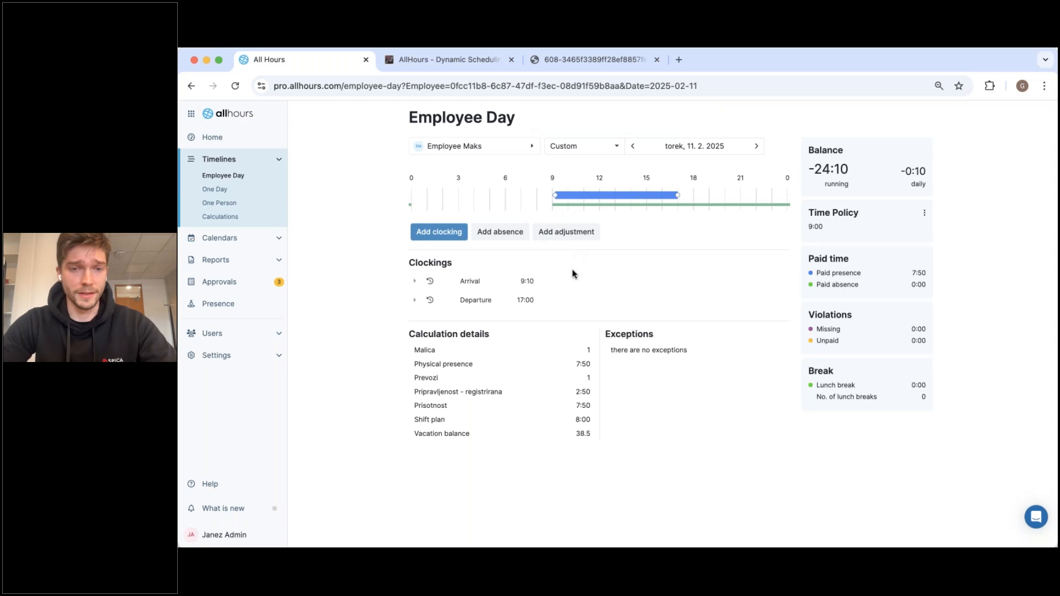
pyautogui.moveTo(935, 273); pyautogui.dragTo(911, 273)
# Add an Arrival clocking at 12:00 on 12. 2. 2025 and check which time policy is selected.
pyautogui.click(756, 145)
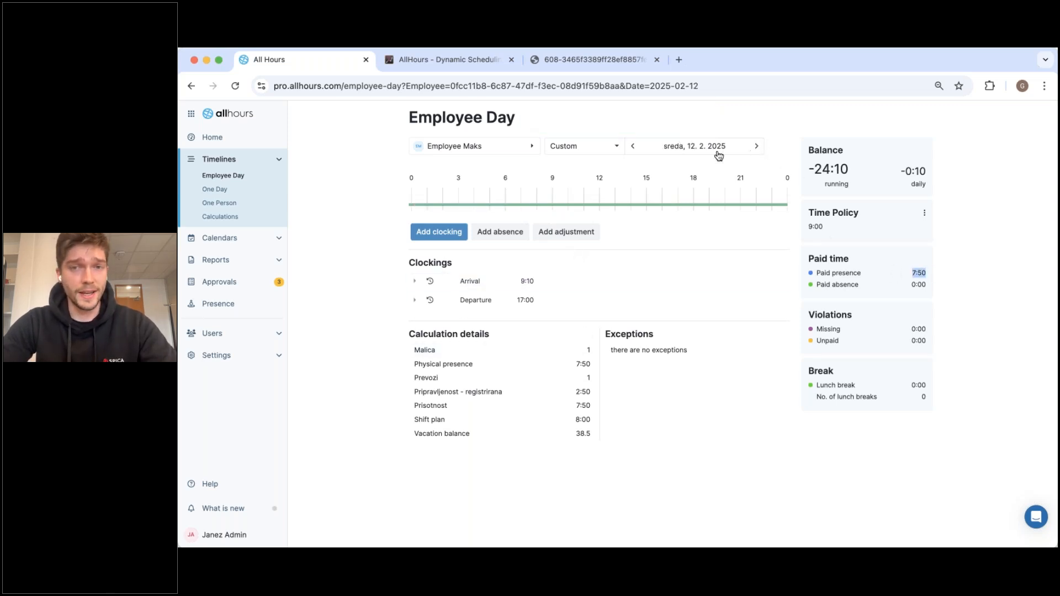
pyautogui.click(424, 232)
pyautogui.click(515, 281)
pyautogui.write('12:00')
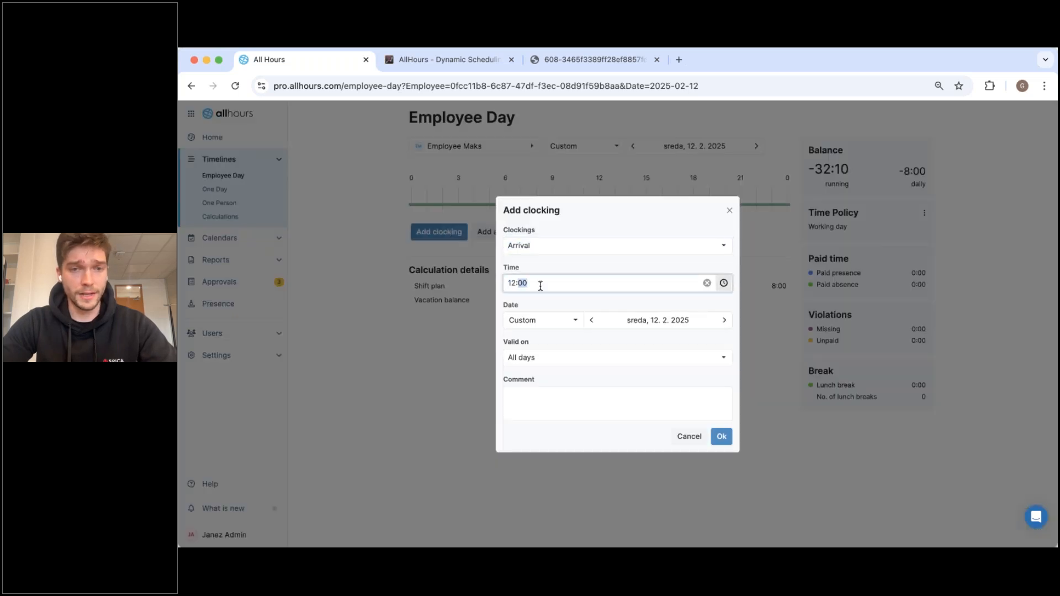
pyautogui.click(719, 436)
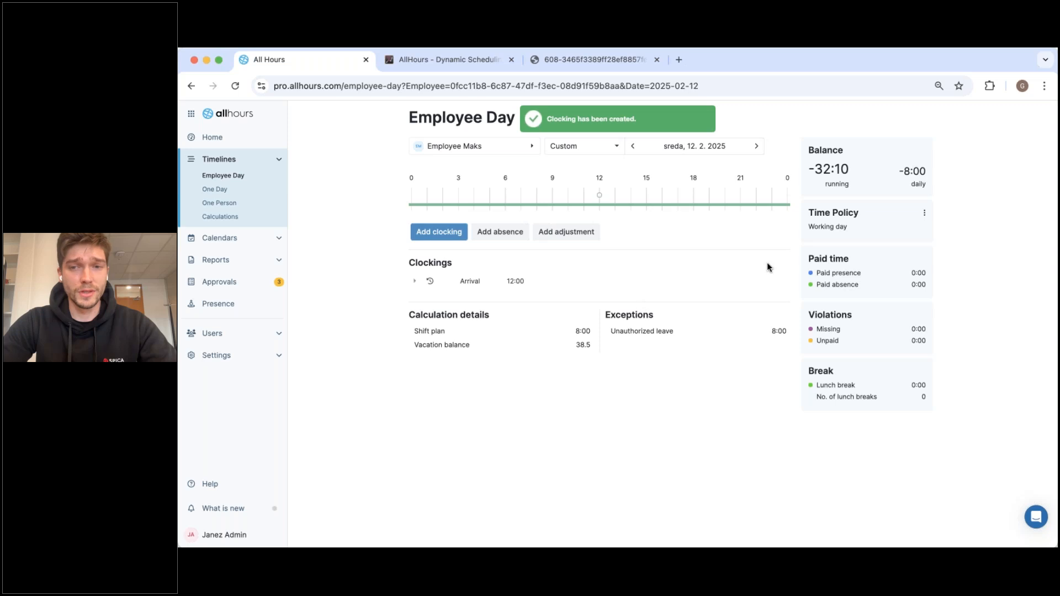
pyautogui.moveTo(829, 226); pyautogui.dragTo(807, 225)
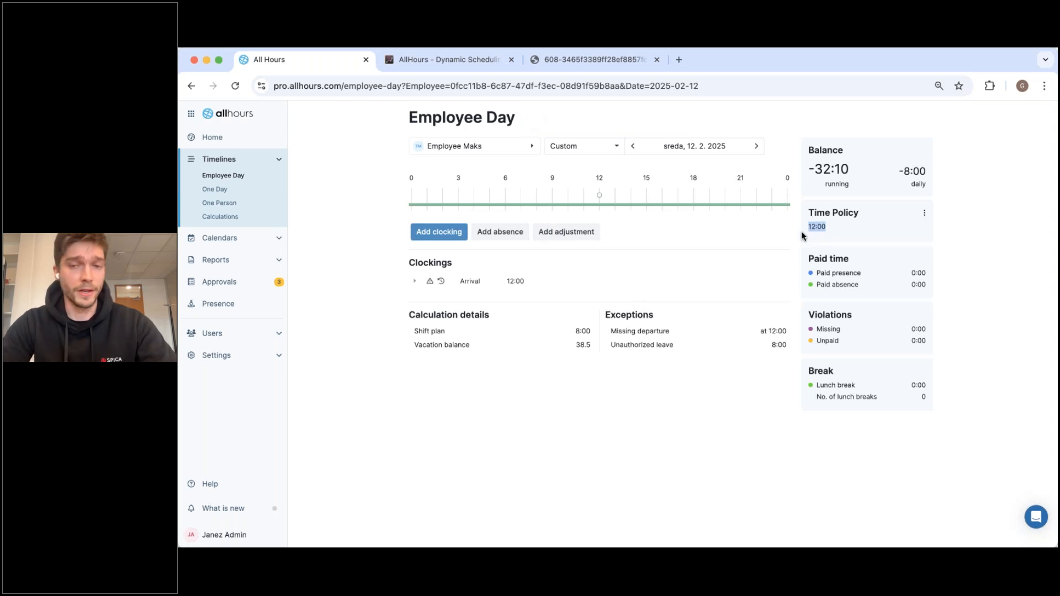
# Add a Departure clocking at 15:00 on 12. 2. 2025.
pyautogui.click(587, 226)
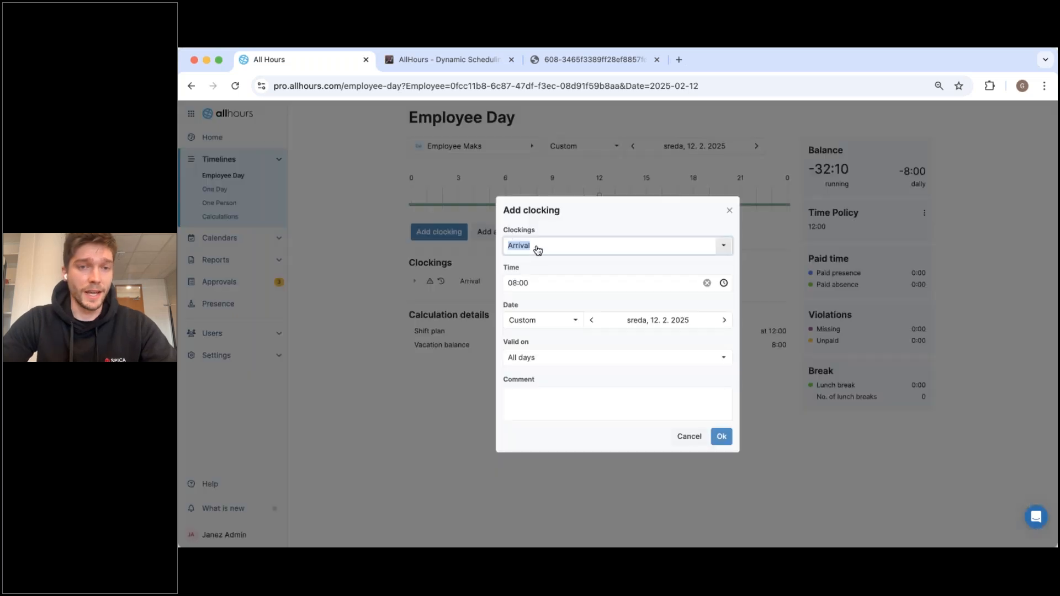
pyautogui.click(534, 246)
pyautogui.click(536, 332)
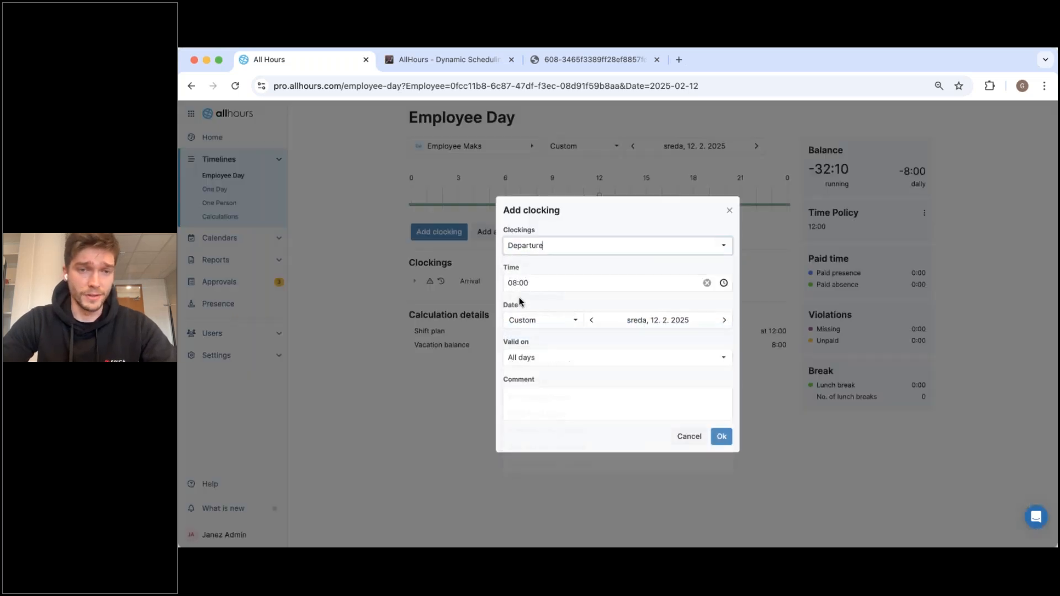
pyautogui.click(514, 285)
pyautogui.write('15')
pyautogui.press('Return')
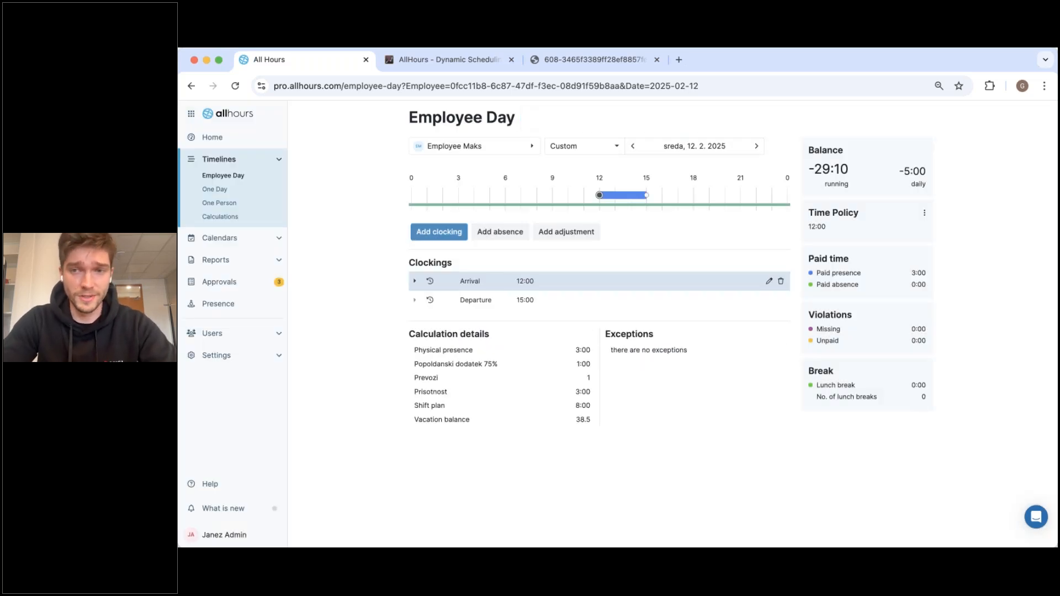
# Change the Arrival clocking on 12. 2. 2025 to 8:33 and check which time policy is selected.
pyautogui.click(493, 284)
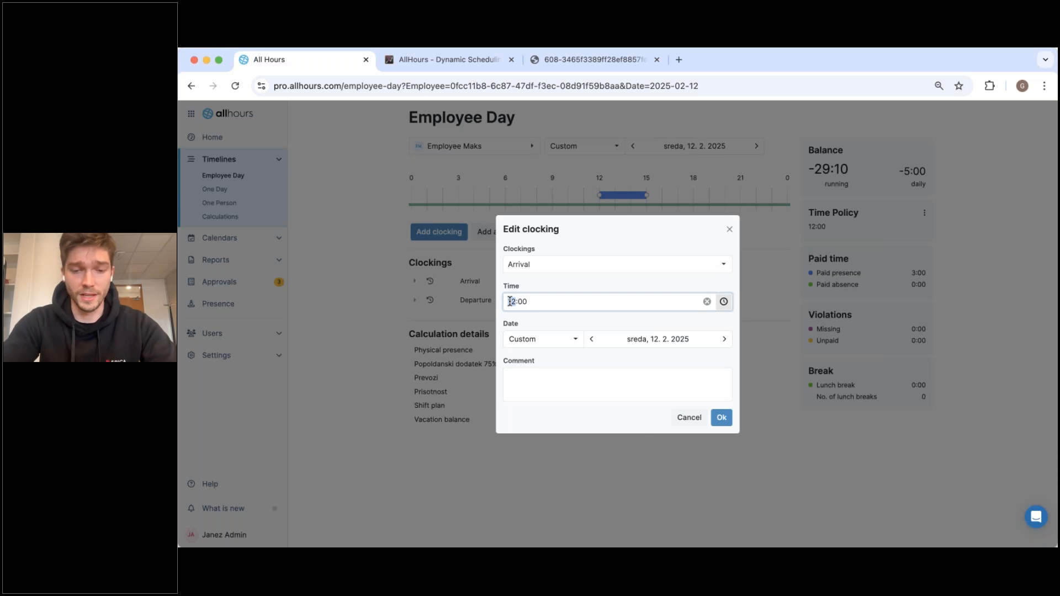
pyautogui.write('8:33')
pyautogui.click(722, 417)
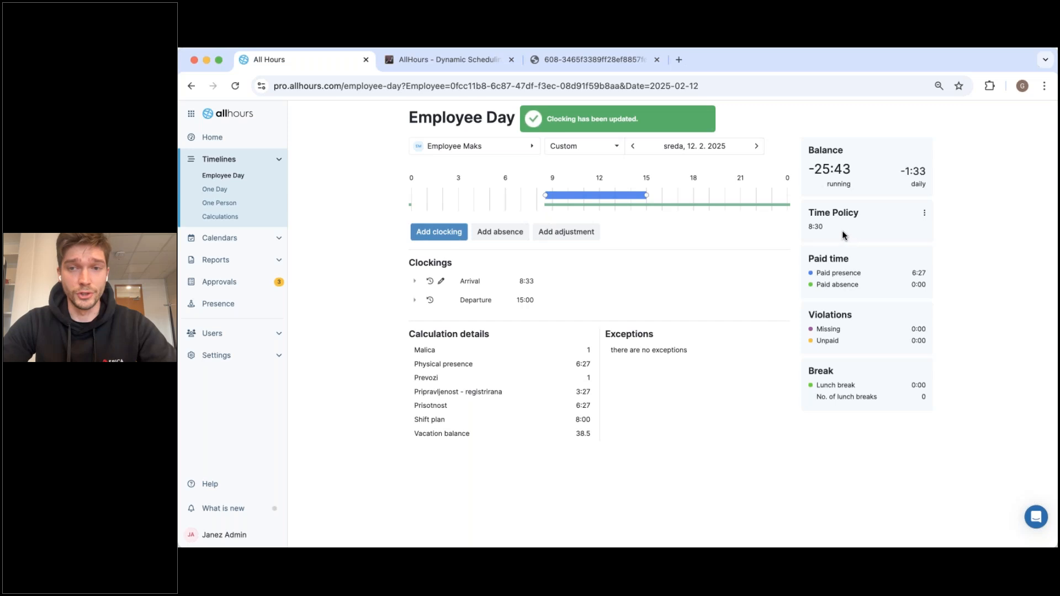
pyautogui.moveTo(812, 226); pyautogui.dragTo(794, 232)
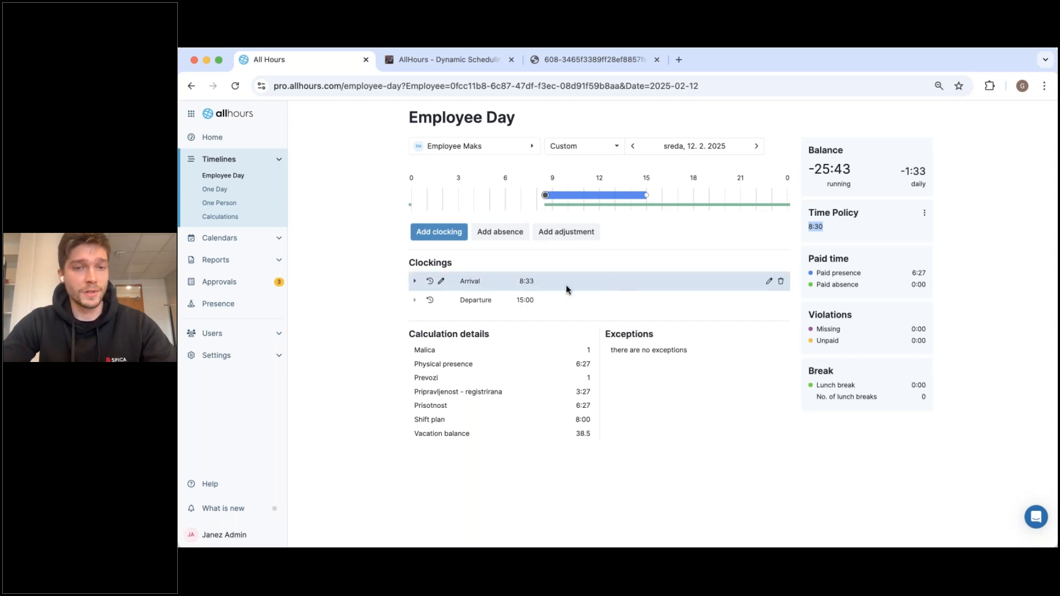
# Change the Arrival clocking on 12. 2. 2025 to 11:33 and check which time policy is selected.
pyautogui.click(527, 284)
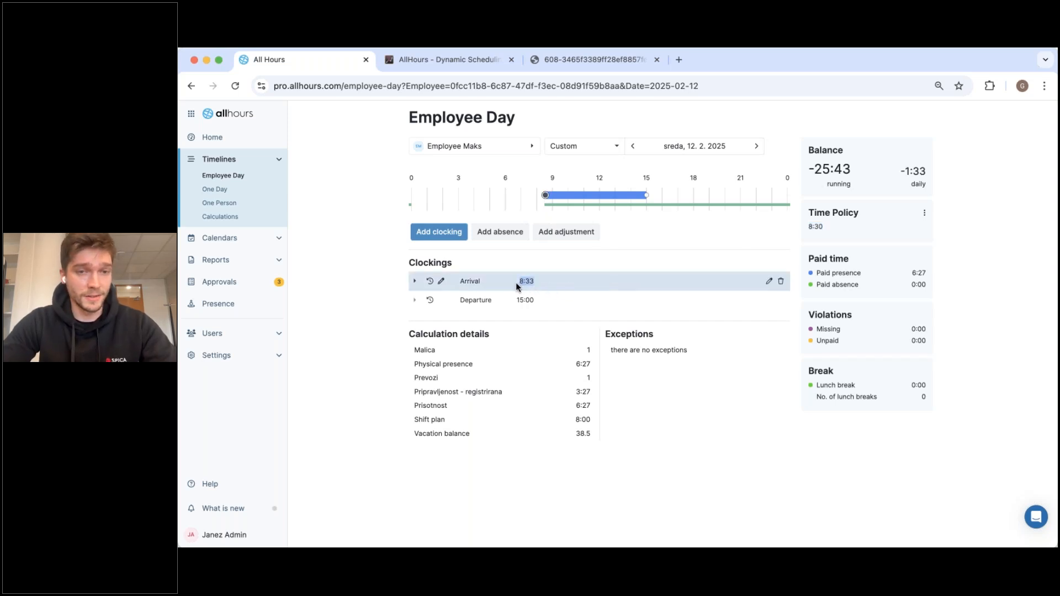
pyautogui.click(516, 289)
pyautogui.click(514, 303)
pyautogui.write('11')
pyautogui.press('Return')
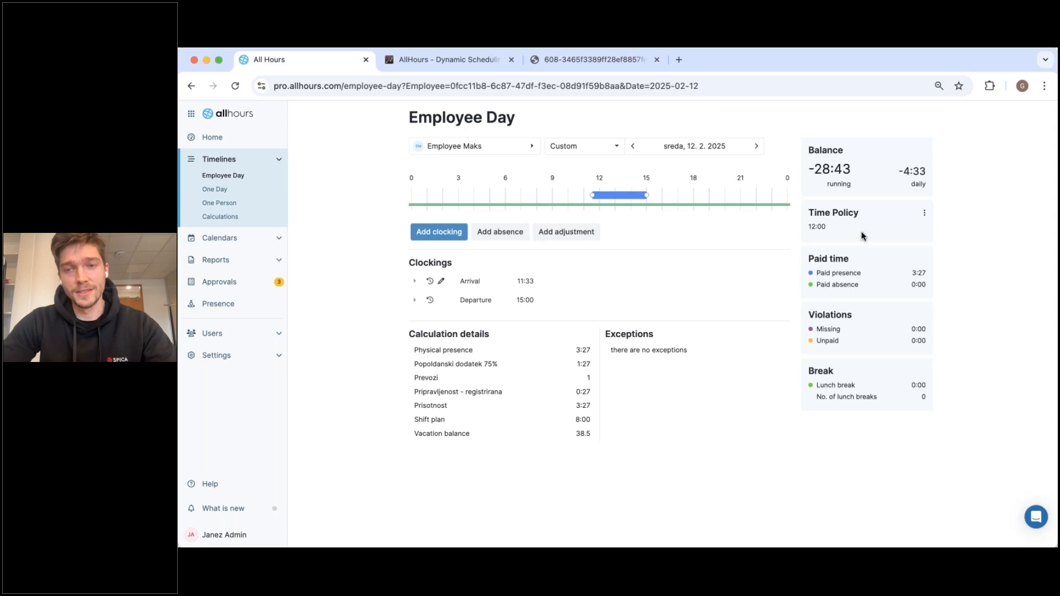
pyautogui.moveTo(845, 232); pyautogui.dragTo(806, 226)
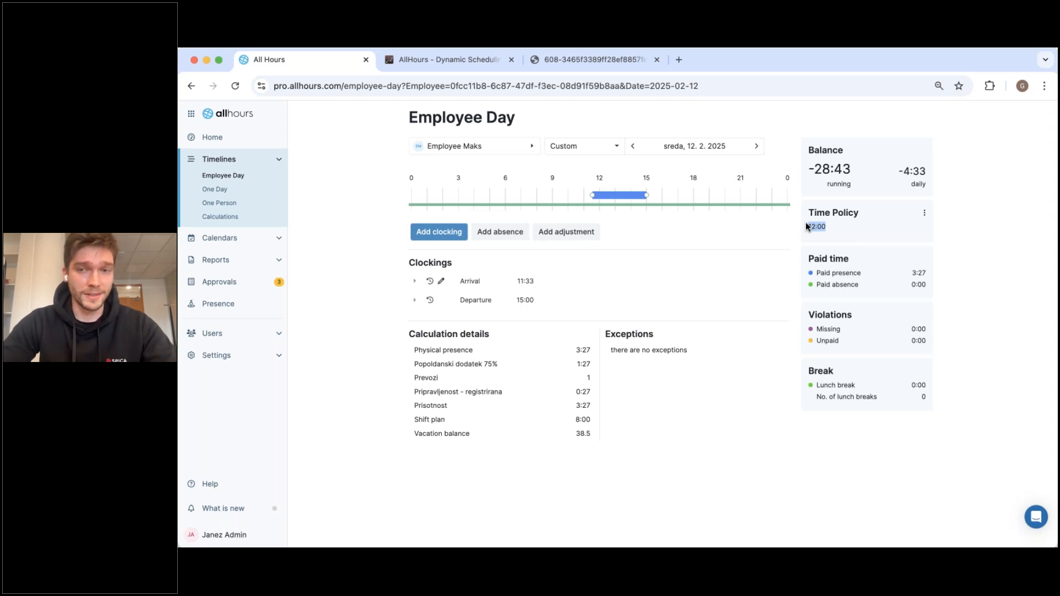
# Manually change the time policy for 12. 2. 2025 to 8:30.
pyautogui.click(925, 214)
pyautogui.click(855, 258)
pyautogui.click(608, 327)
pyautogui.click(556, 177)
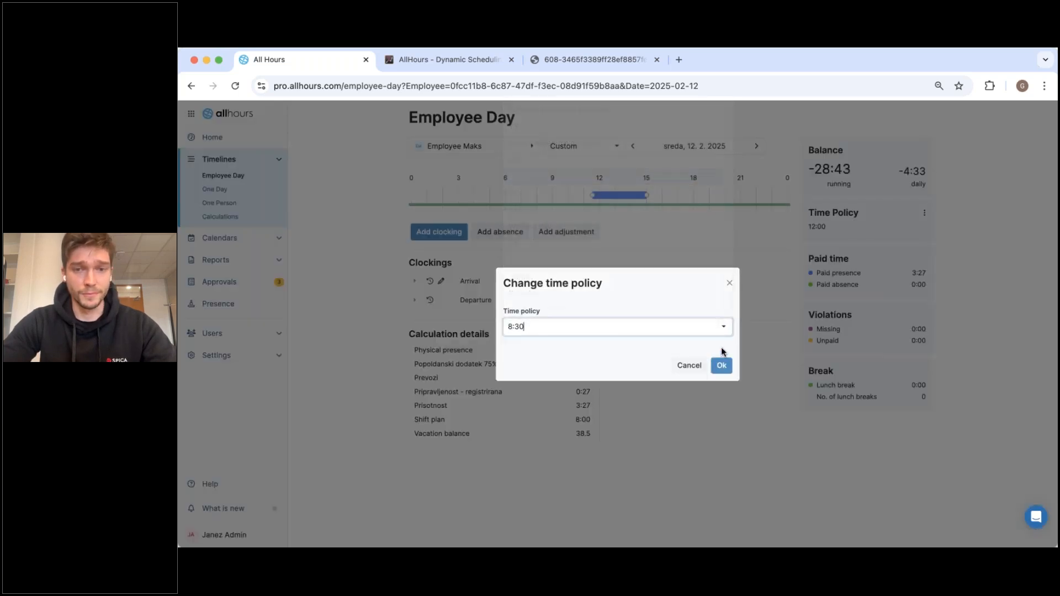
pyautogui.click(721, 361)
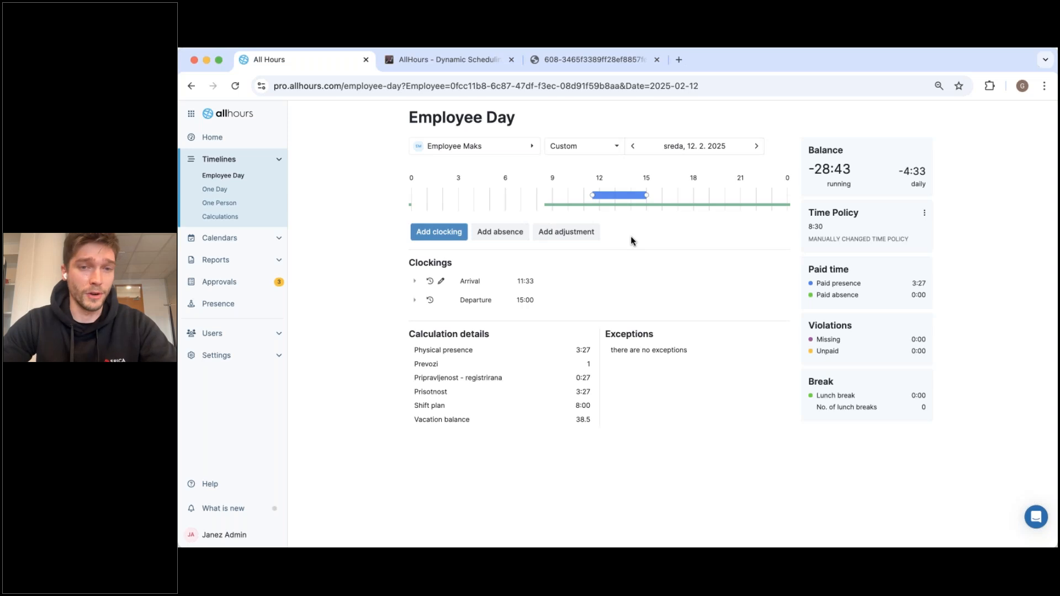
# Review the arrival window restrictions in Work Plan - Automatic, and return to the Employee Day view.
pyautogui.moveTo(259, 338)
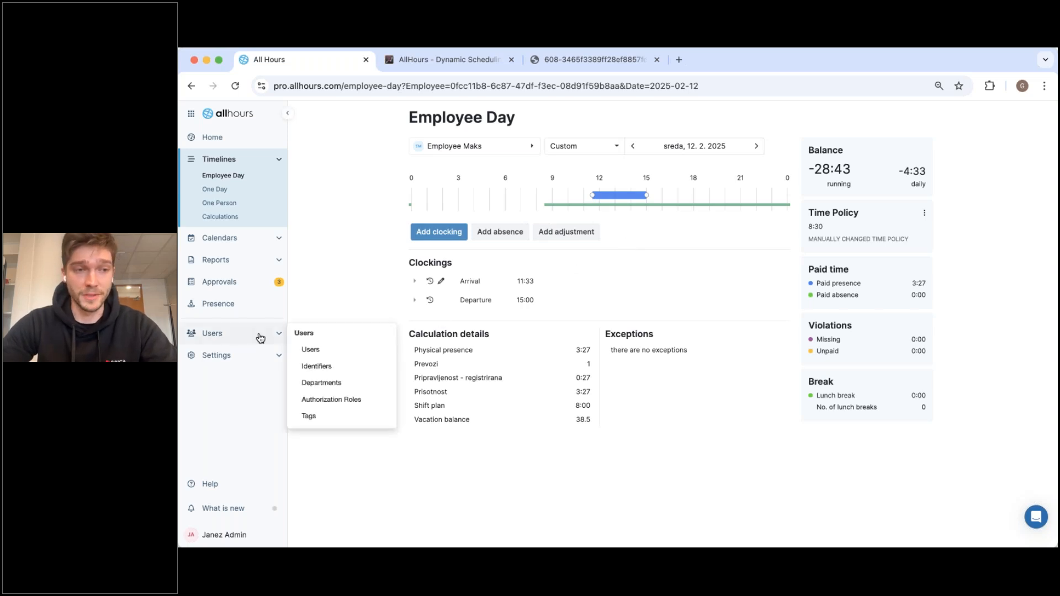
pyautogui.click(245, 355)
pyautogui.click(243, 363)
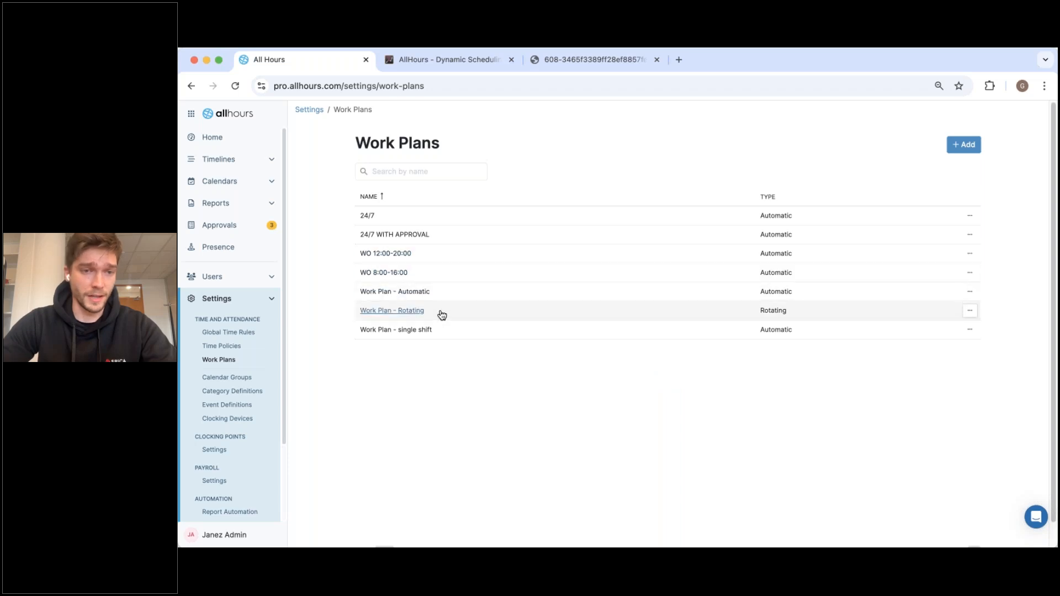
pyautogui.click(445, 293)
pyautogui.moveTo(752, 321); pyautogui.dragTo(718, 319)
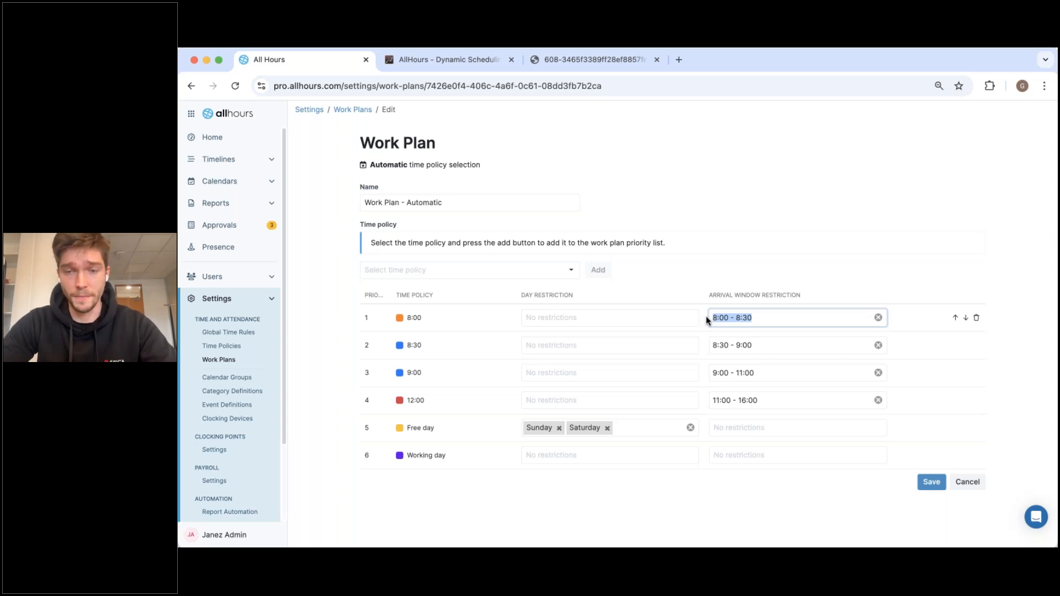
pyautogui.click(836, 270)
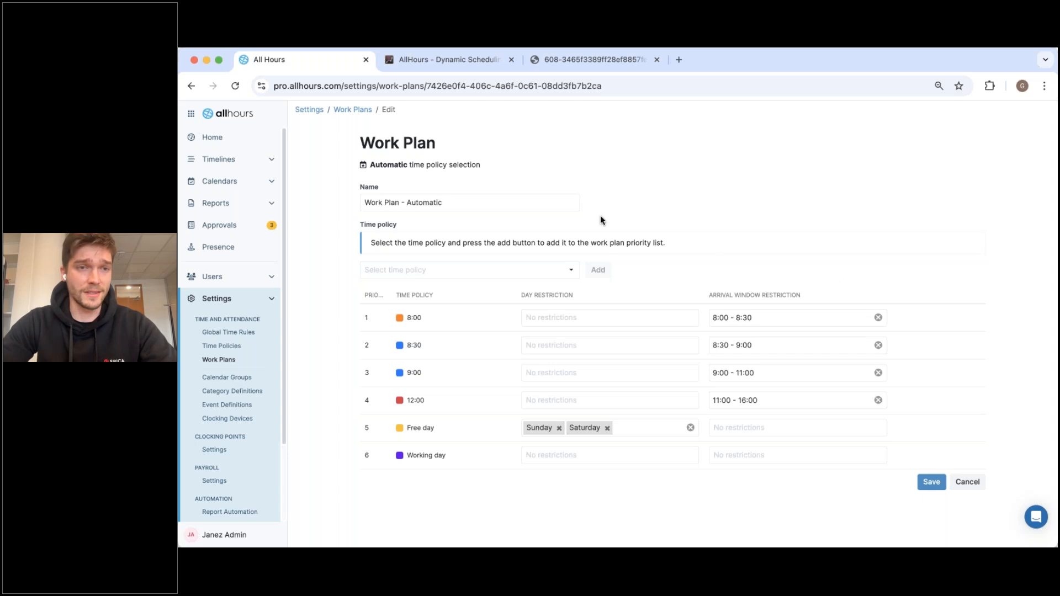
pyautogui.moveTo(244, 165)
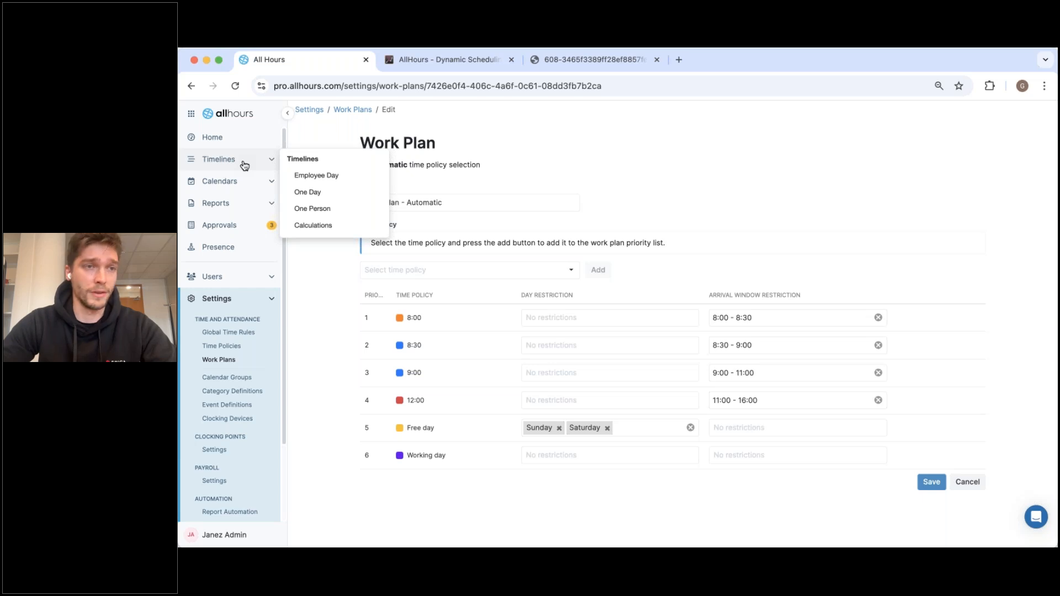
pyautogui.click(244, 164)
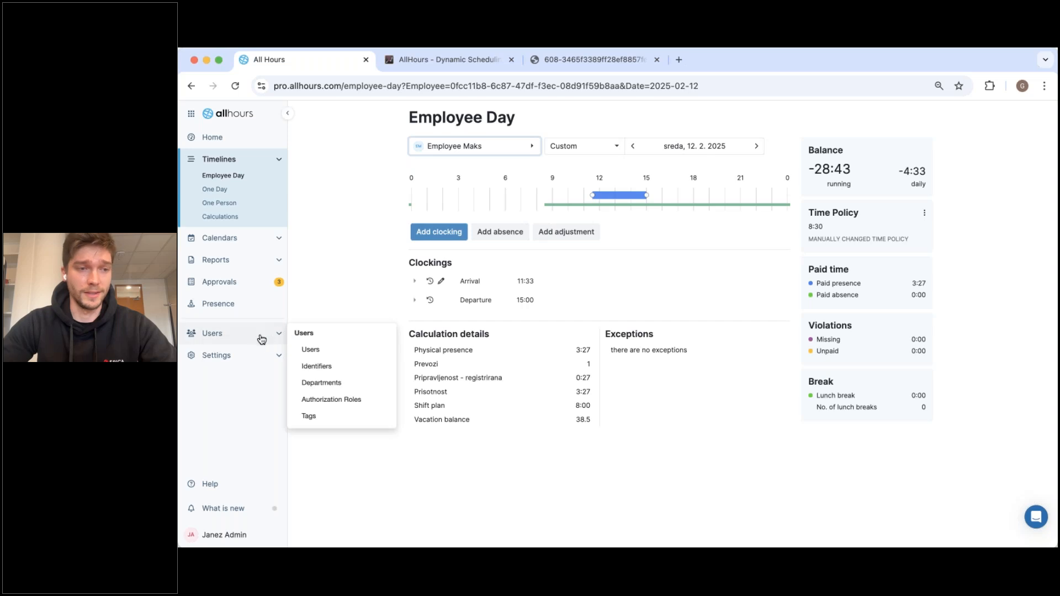
# Open Work Plan - Rotating and examine the order of its time policy positions.
pyautogui.click(254, 357)
pyautogui.click(238, 361)
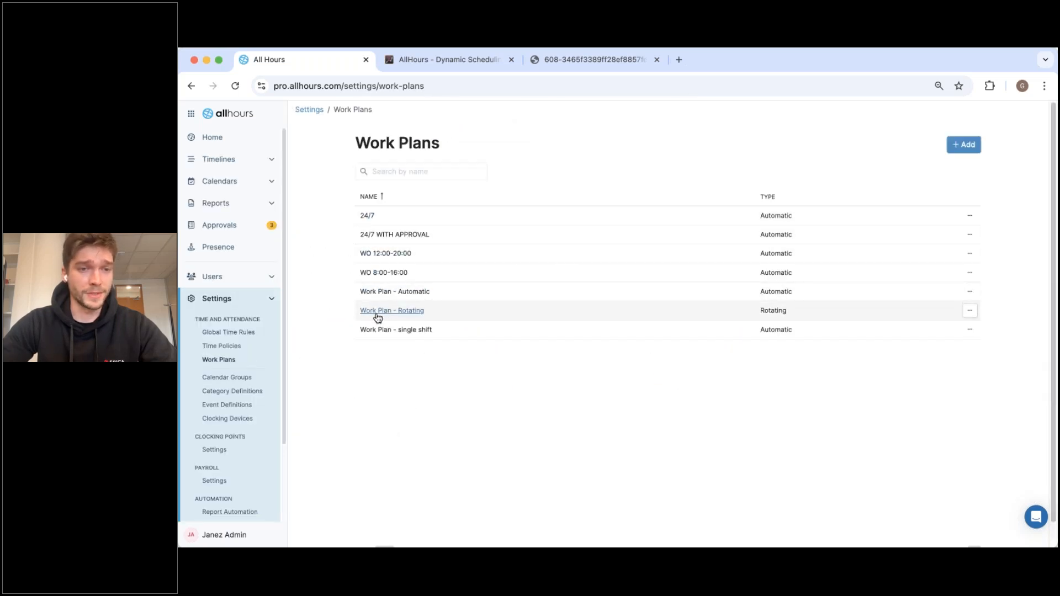
pyautogui.click(380, 312)
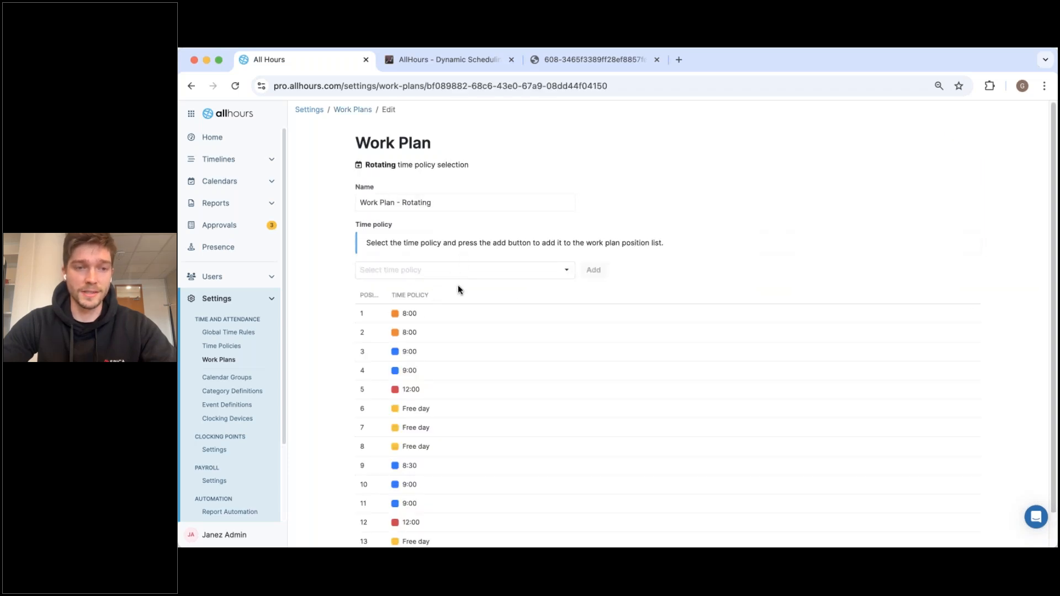
pyautogui.scroll(-1, 458, 286)
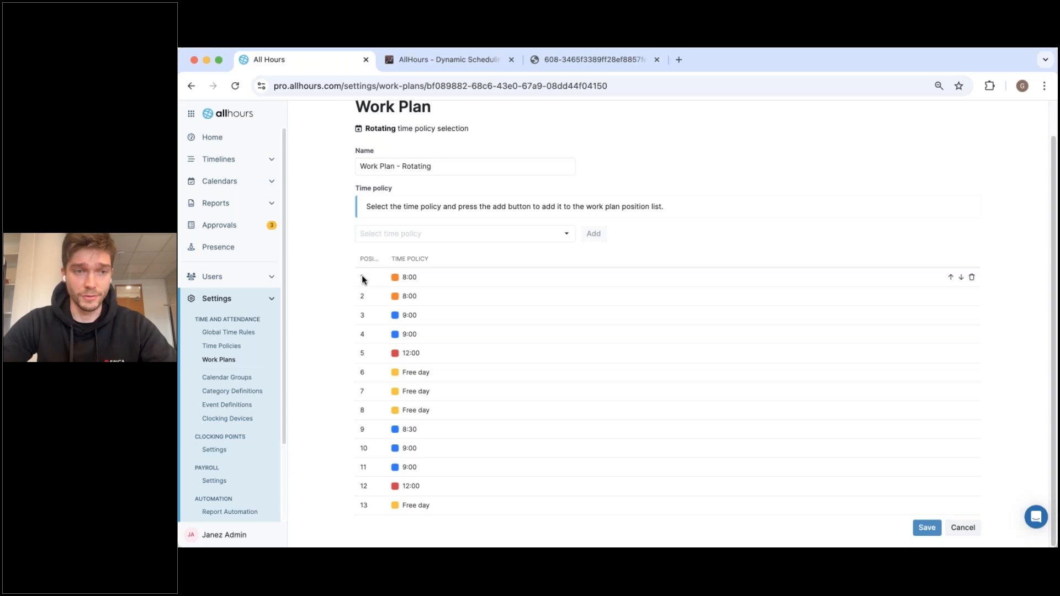
pyautogui.doubleClick(362, 315)
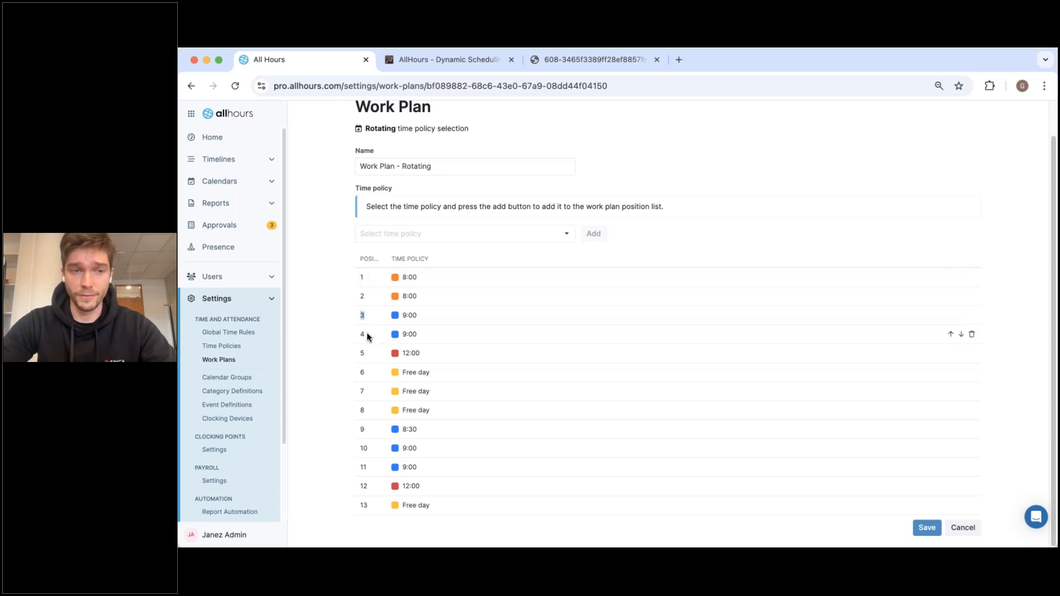
pyautogui.moveTo(371, 339); pyautogui.dragTo(363, 356)
pyautogui.click(650, 237)
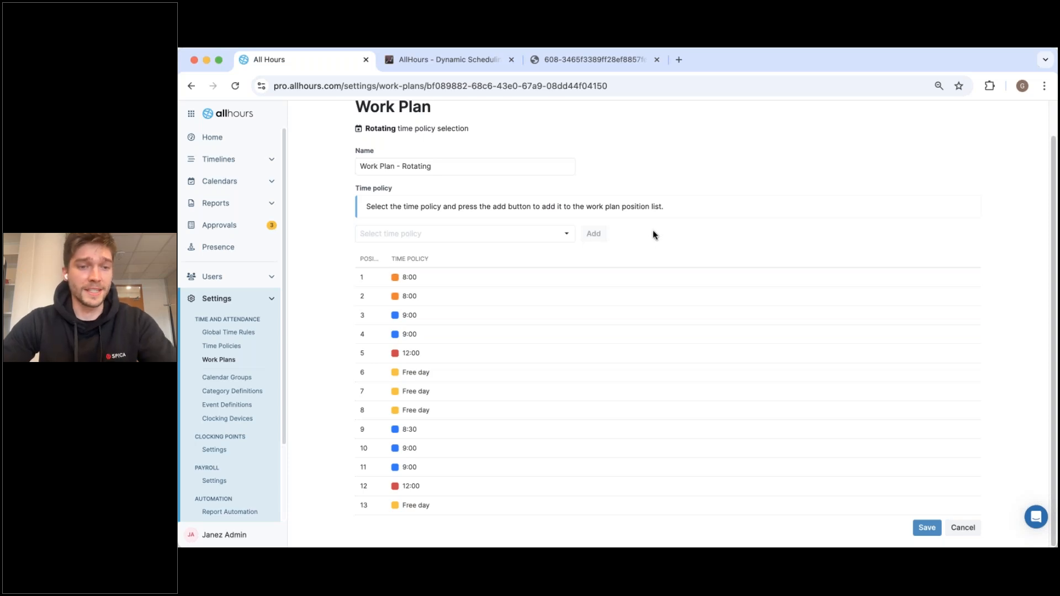
# Start a new work plan named Test with Rotating time policy selection.
pyautogui.click(241, 299)
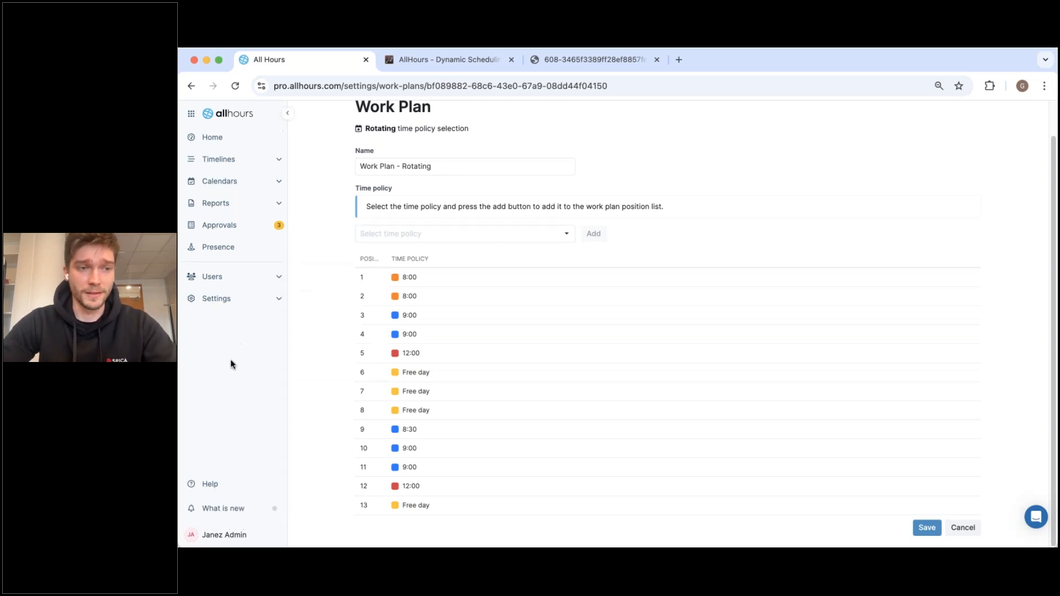
pyautogui.click(239, 299)
pyautogui.click(218, 360)
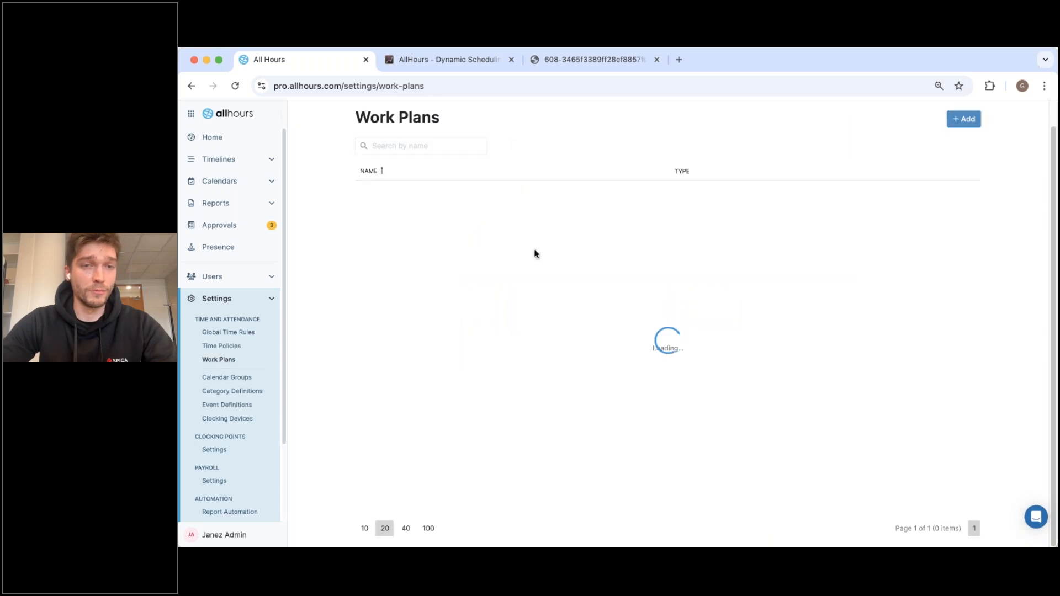
pyautogui.click(960, 122)
pyautogui.click(563, 204)
pyautogui.write('TEs')
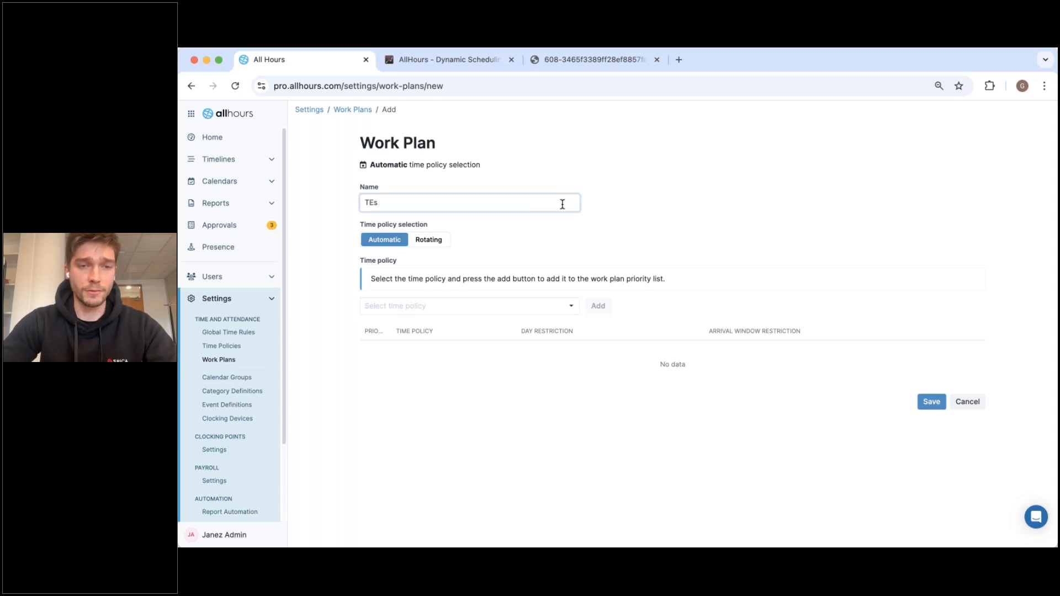
pyautogui.write('tst')
pyautogui.click(429, 239)
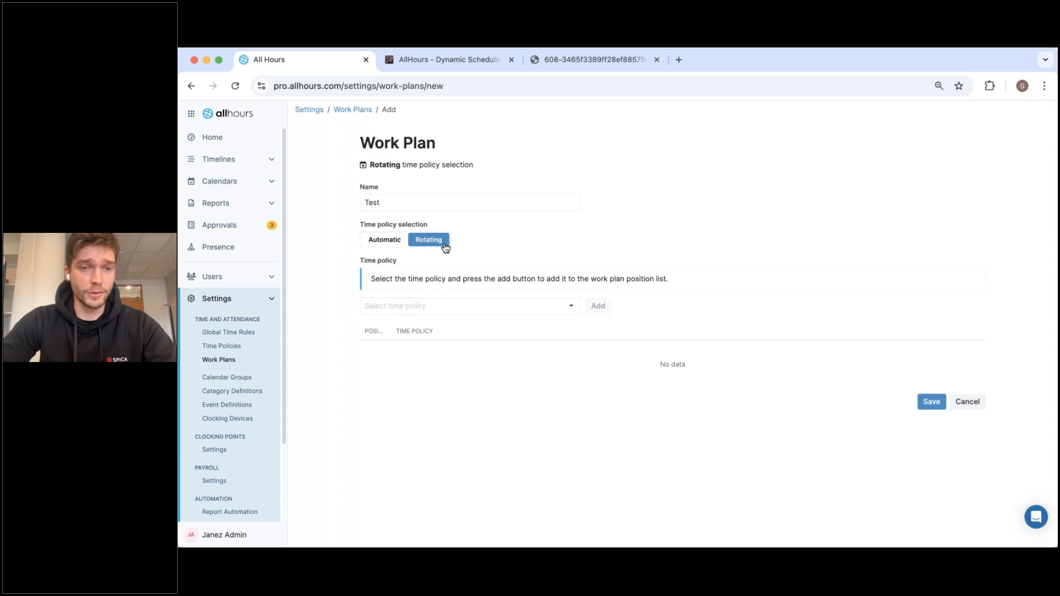
# Add the 12:00 time policy to the Test work plan three times, as positions 1 to 3.
pyautogui.click(428, 310)
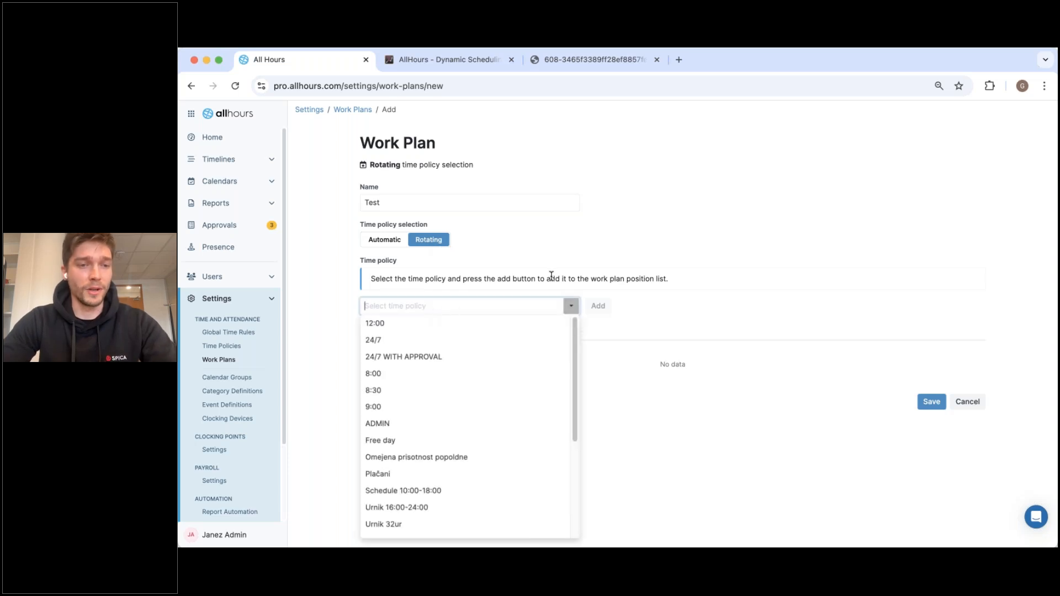
pyautogui.click(520, 325)
pyautogui.click(596, 312)
pyautogui.click(595, 312)
pyautogui.click(596, 312)
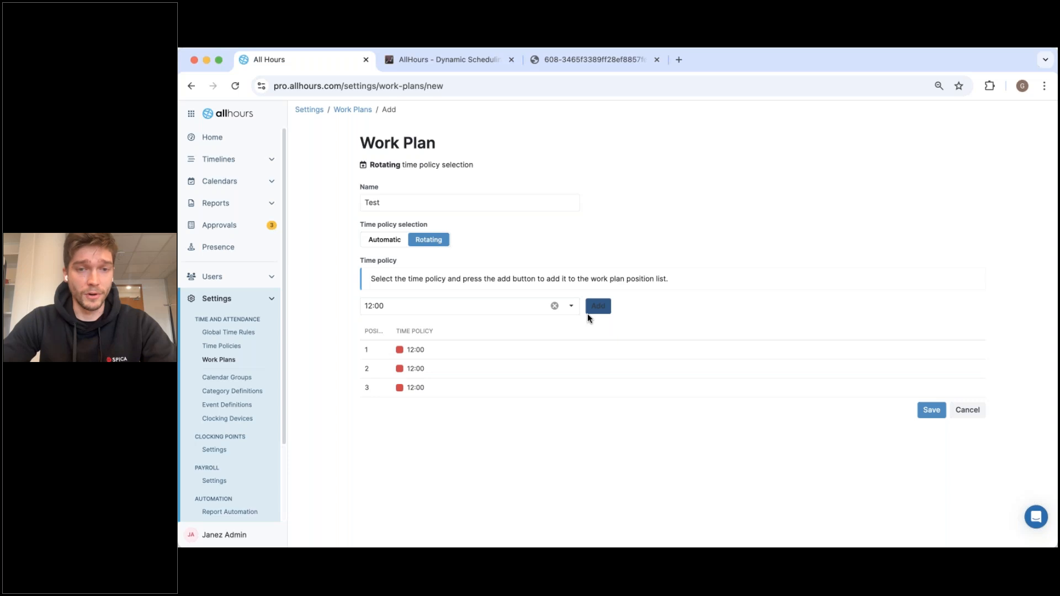
# Add the 8:00 time policy once and the Free day policy twice, as positions 4 to 6 of the Test plan.
pyautogui.click(571, 306)
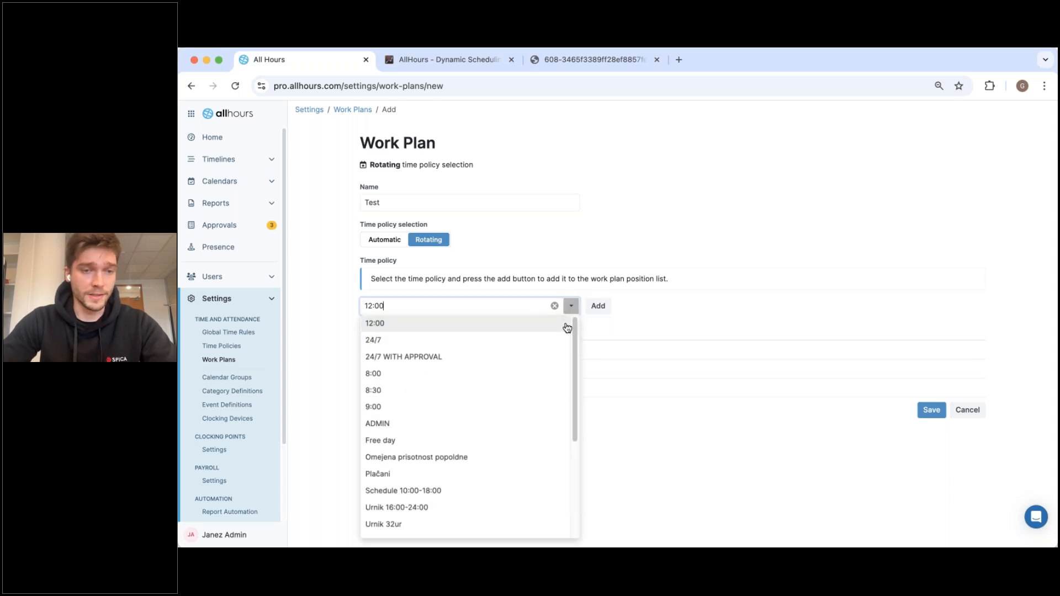
pyautogui.click(525, 371)
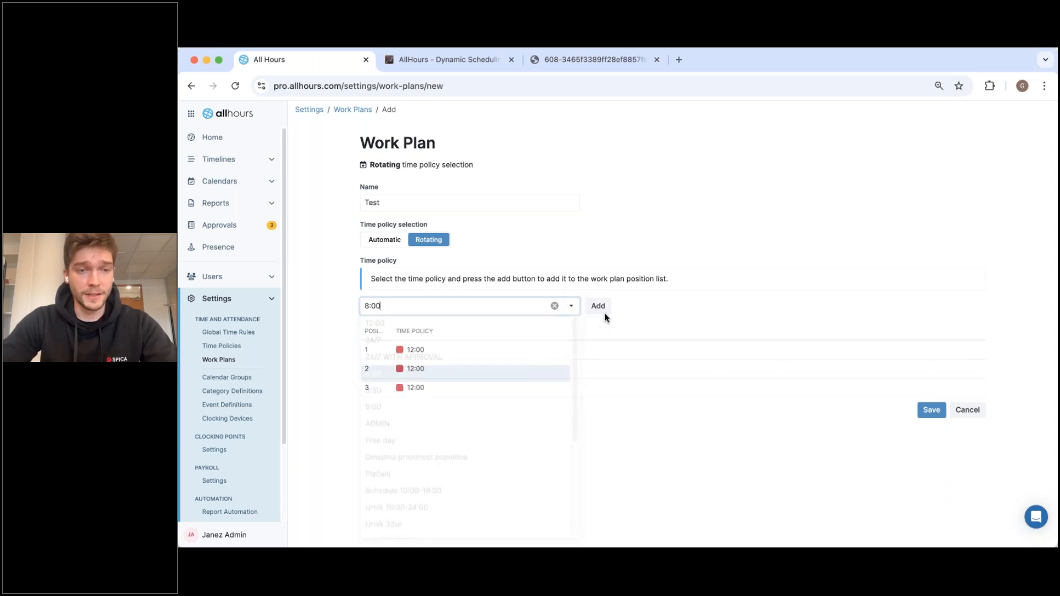
pyautogui.click(601, 309)
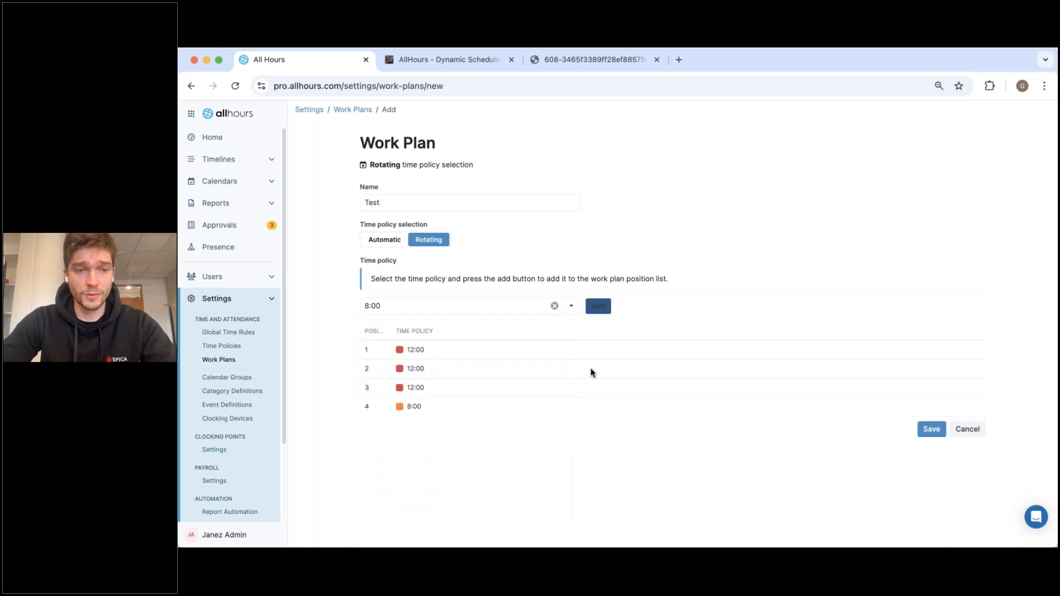
pyautogui.click(571, 306)
pyautogui.click(480, 436)
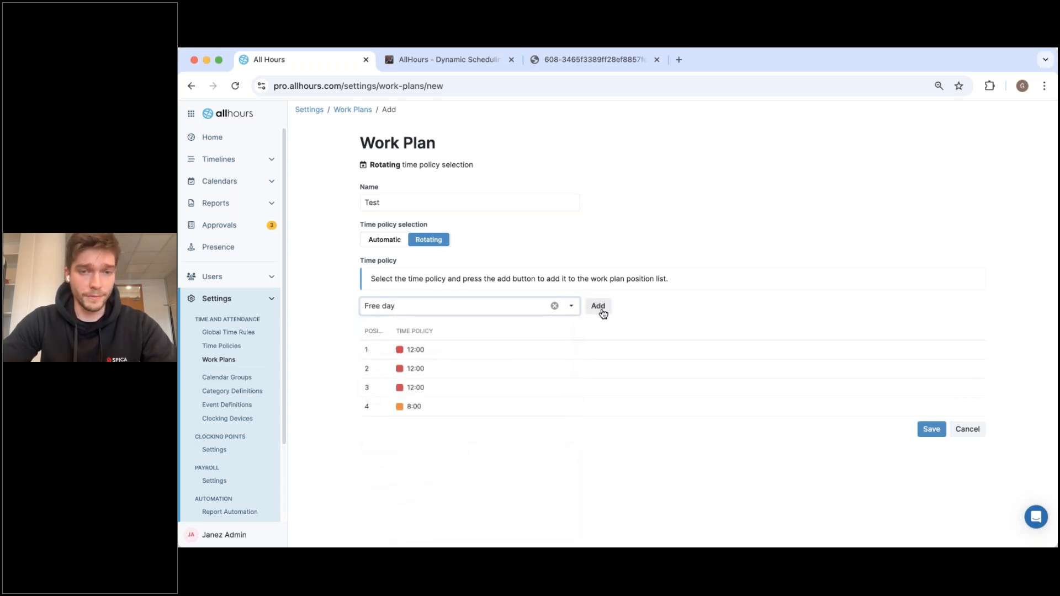
pyautogui.click(598, 306)
pyautogui.click(598, 307)
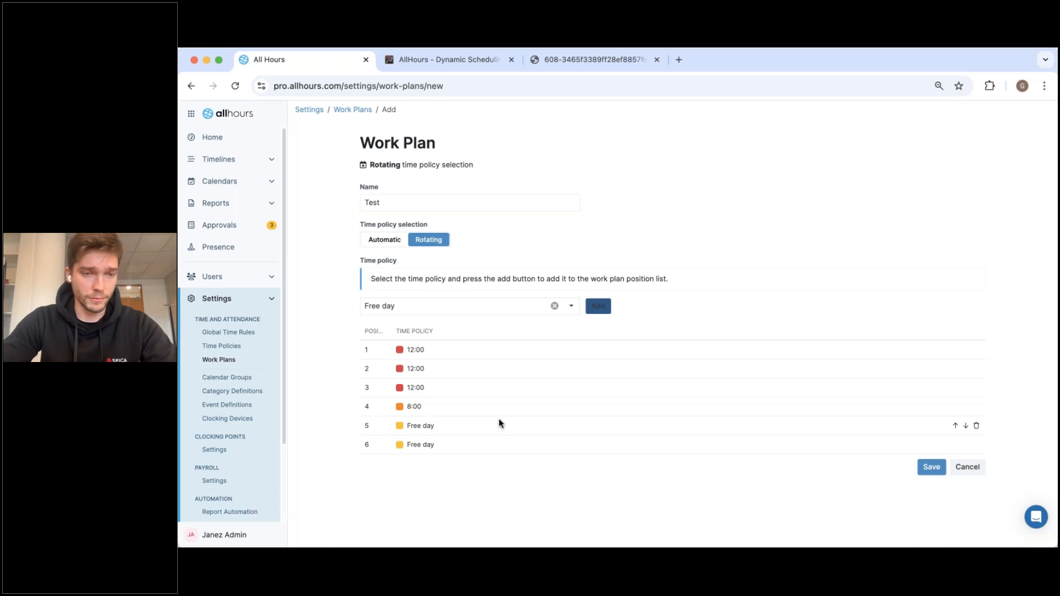
# Add the 9:00 time policy five times, as positions 7 to 11 of the Test plan.
pyautogui.click(571, 306)
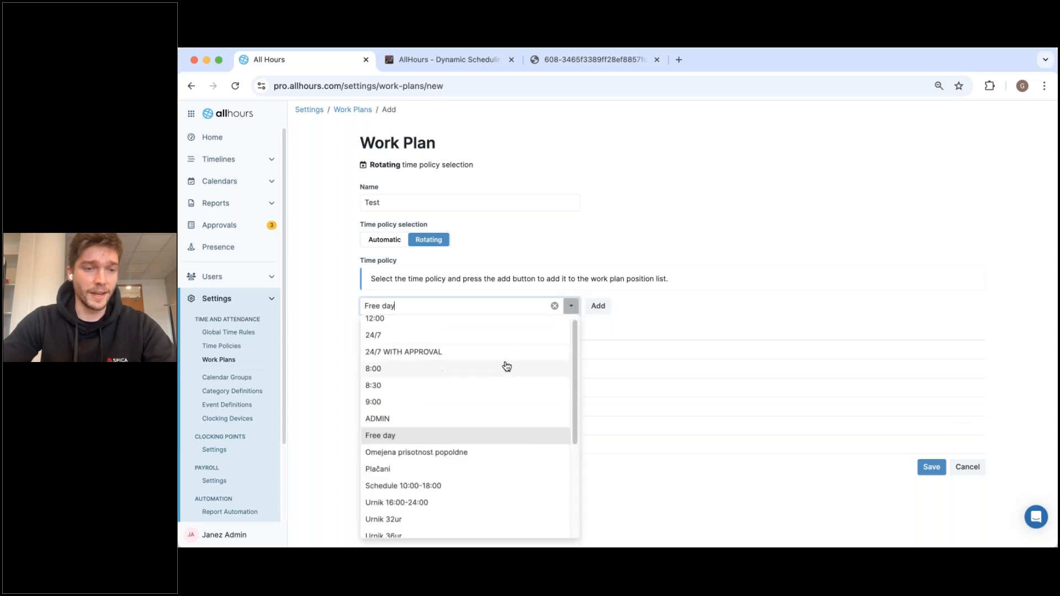
pyautogui.scroll(1, 485, 381)
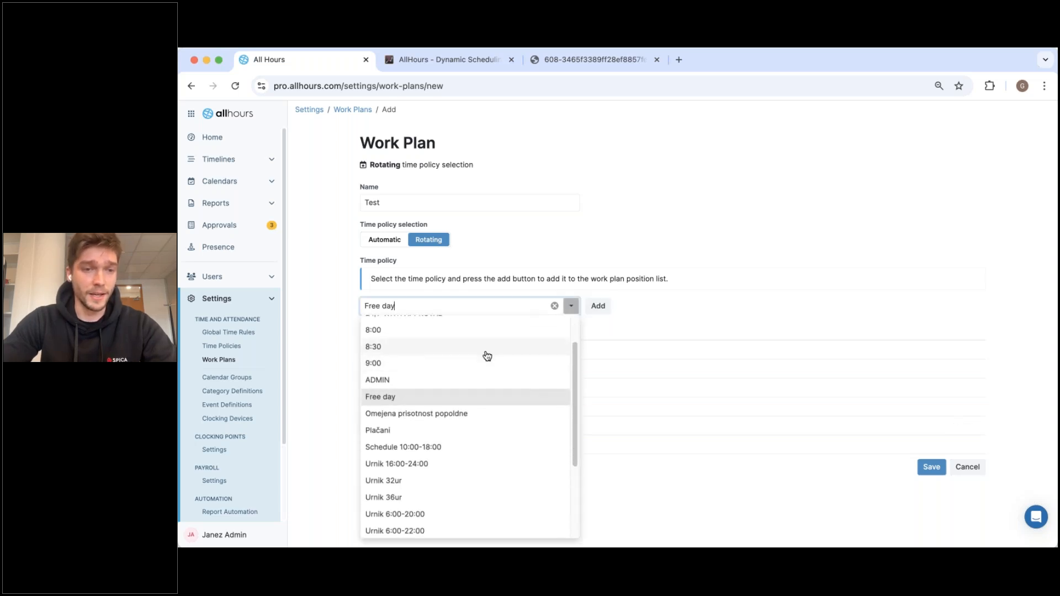
pyautogui.click(485, 363)
pyautogui.click(599, 307)
pyautogui.click(599, 308)
pyautogui.click(598, 308)
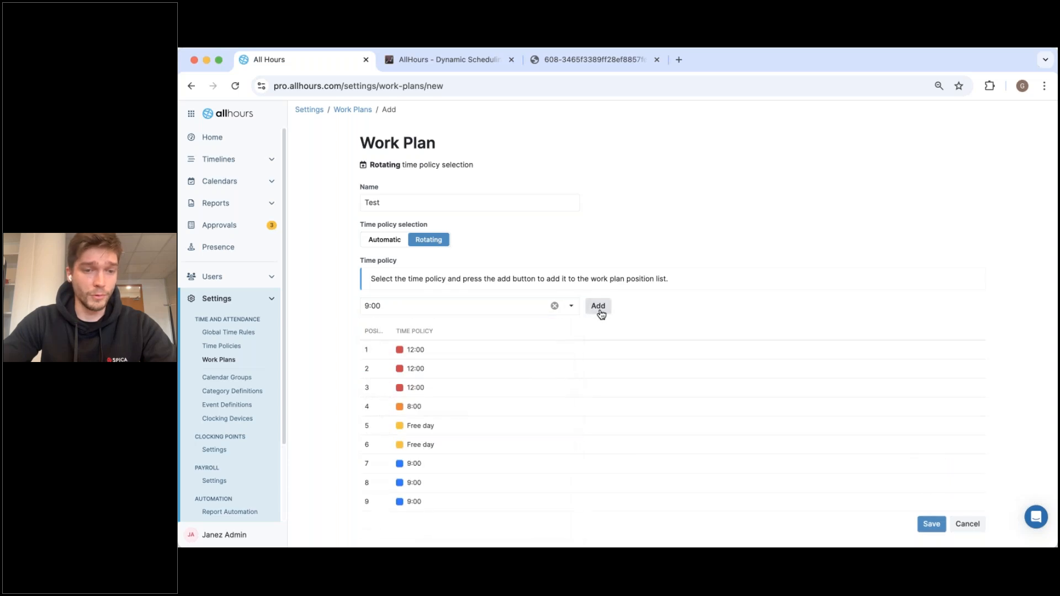
pyautogui.click(599, 307)
pyautogui.click(601, 309)
pyautogui.scroll(-1, 665, 333)
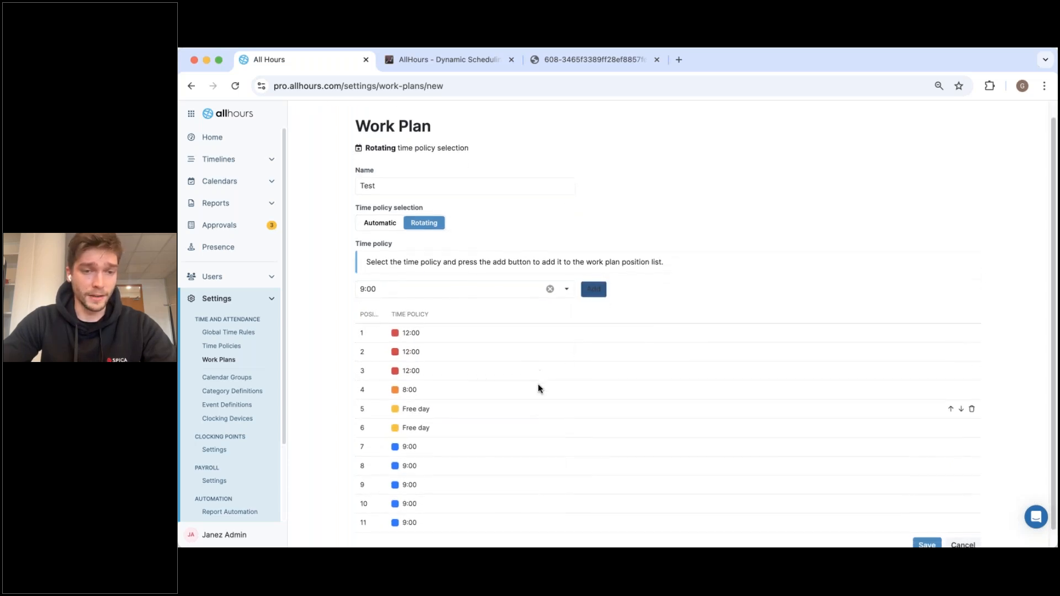
# Add one Free day policy at position 12 and two 12:00 policies at positions 13 and 14 of the Test plan.
pyautogui.click(567, 299)
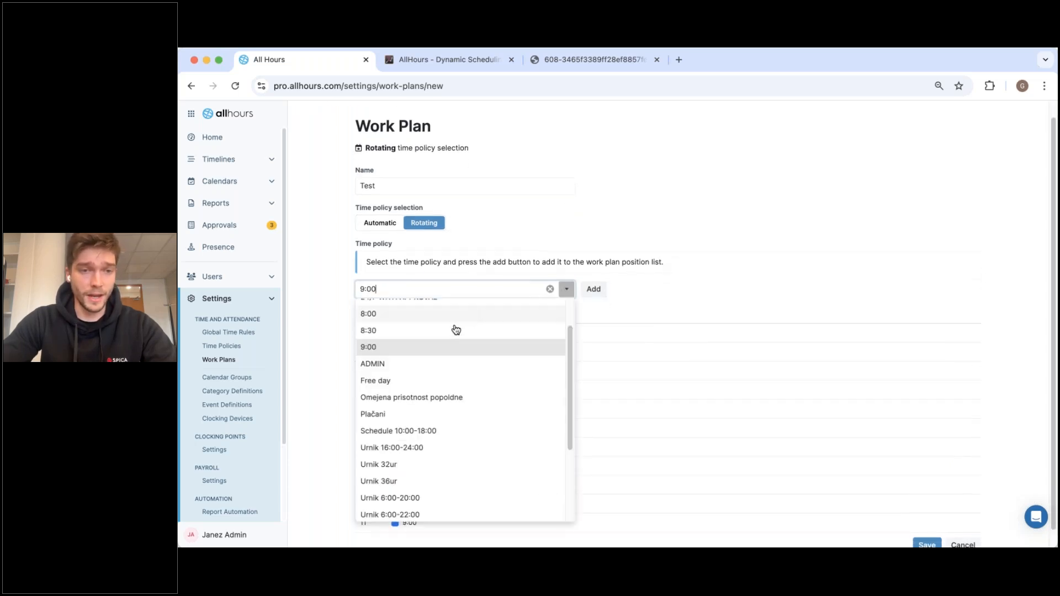
pyautogui.click(436, 371)
pyautogui.click(597, 289)
pyautogui.scroll(-2, 553, 309)
pyautogui.click(563, 260)
pyautogui.click(563, 260)
pyautogui.scroll(3, 519, 301)
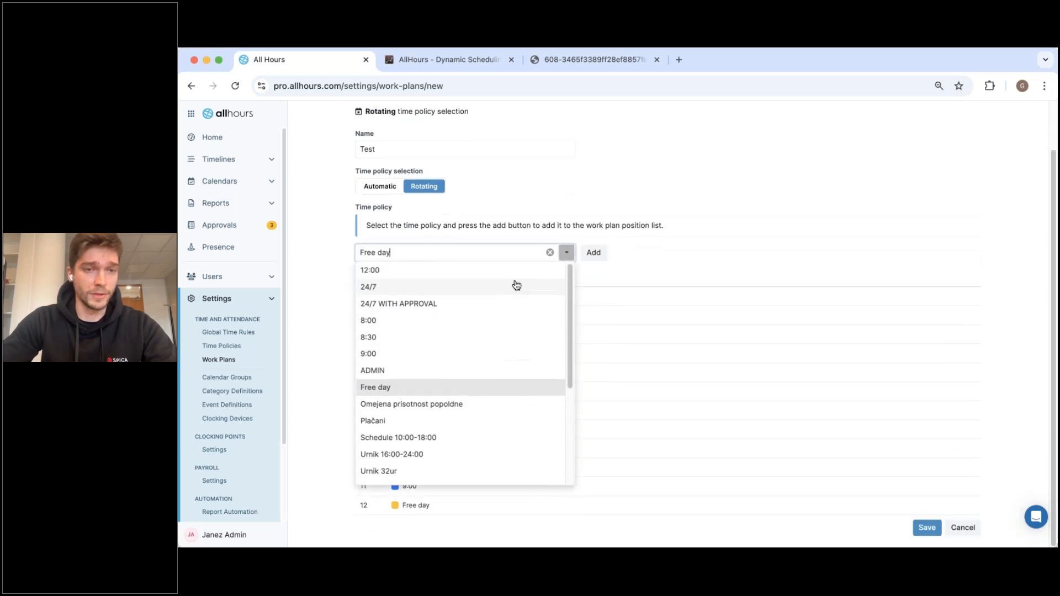
pyautogui.click(525, 270)
pyautogui.click(600, 255)
pyautogui.click(601, 256)
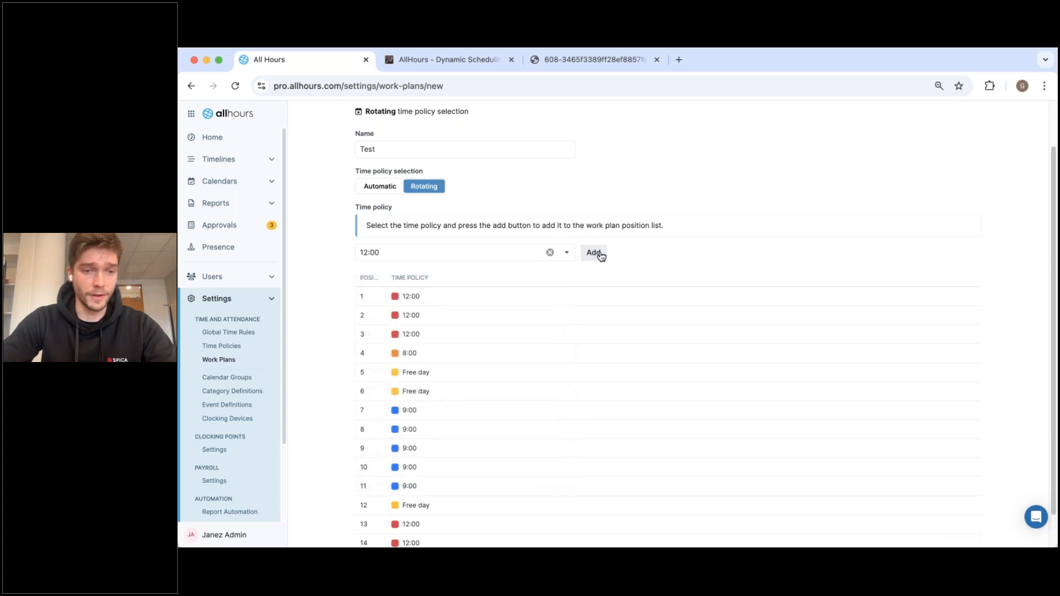
pyautogui.scroll(-2, 591, 251)
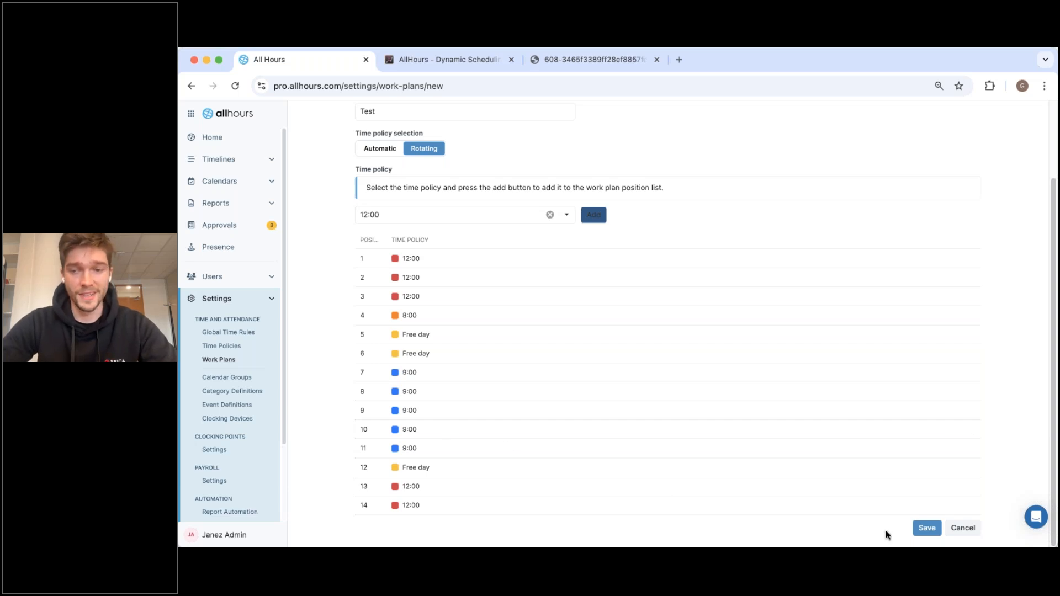
# Save the Test work plan and open the list of users.
pyautogui.click(927, 528)
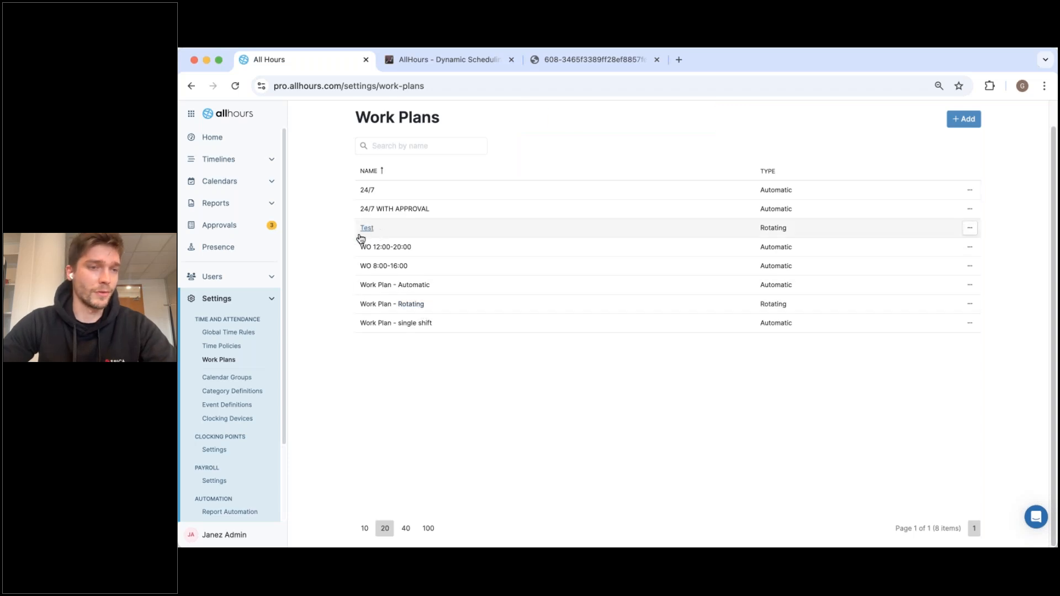
pyautogui.moveTo(267, 277)
pyautogui.click(302, 291)
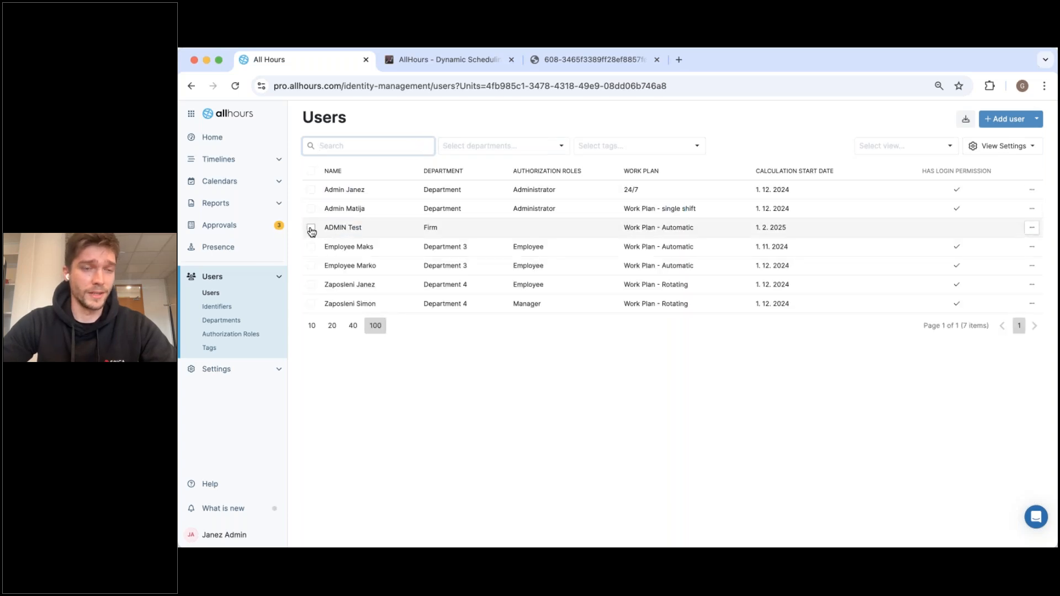
# Start a work plan assignment for the test admin user and choose Work Plan - Rotating as the plan.
pyautogui.click(311, 231)
pyautogui.click(413, 146)
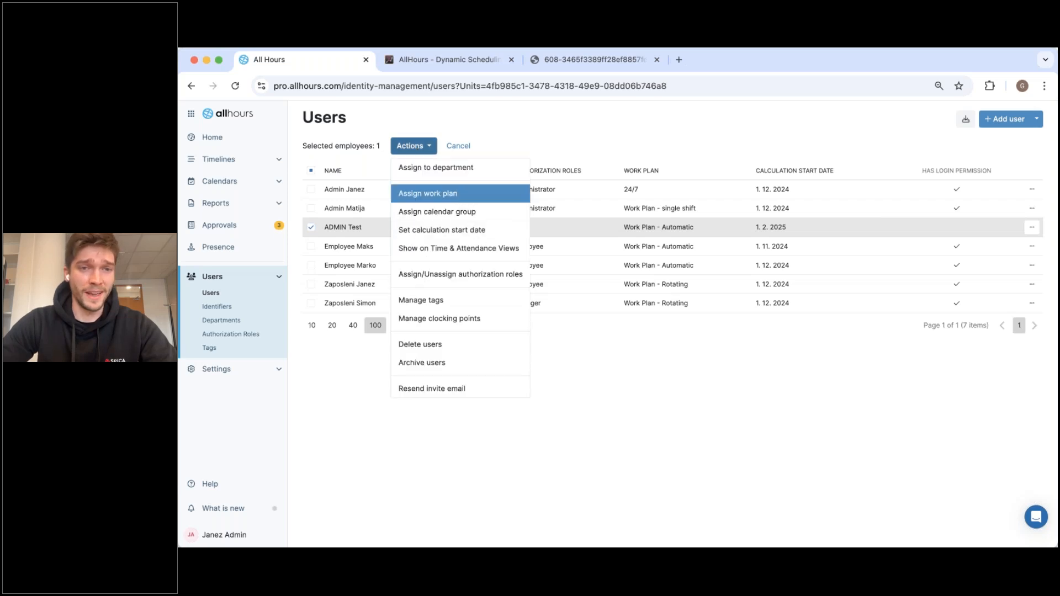
pyautogui.click(454, 194)
pyautogui.click(594, 289)
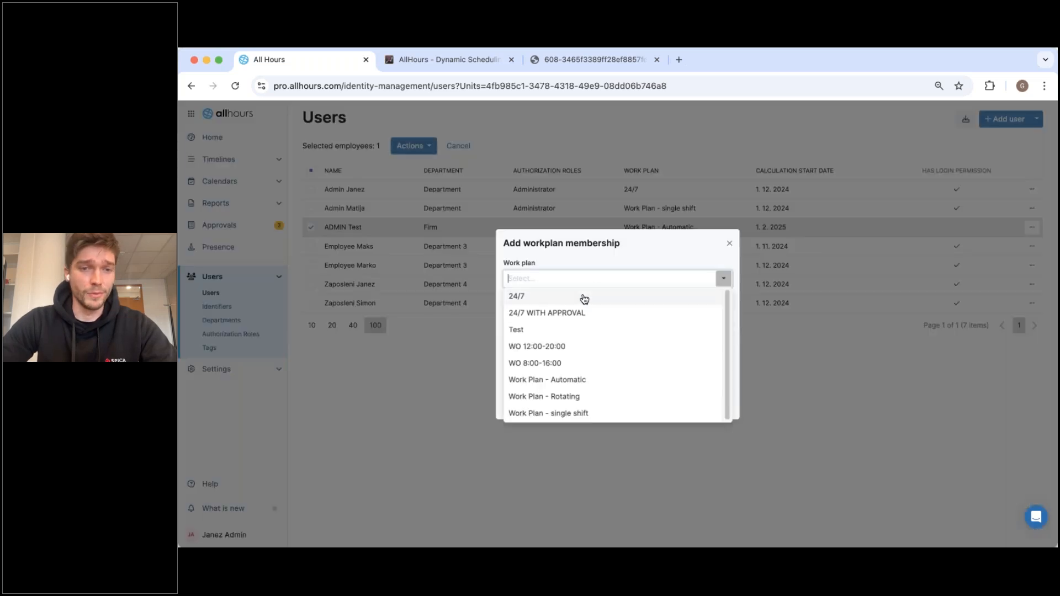
pyautogui.click(547, 331)
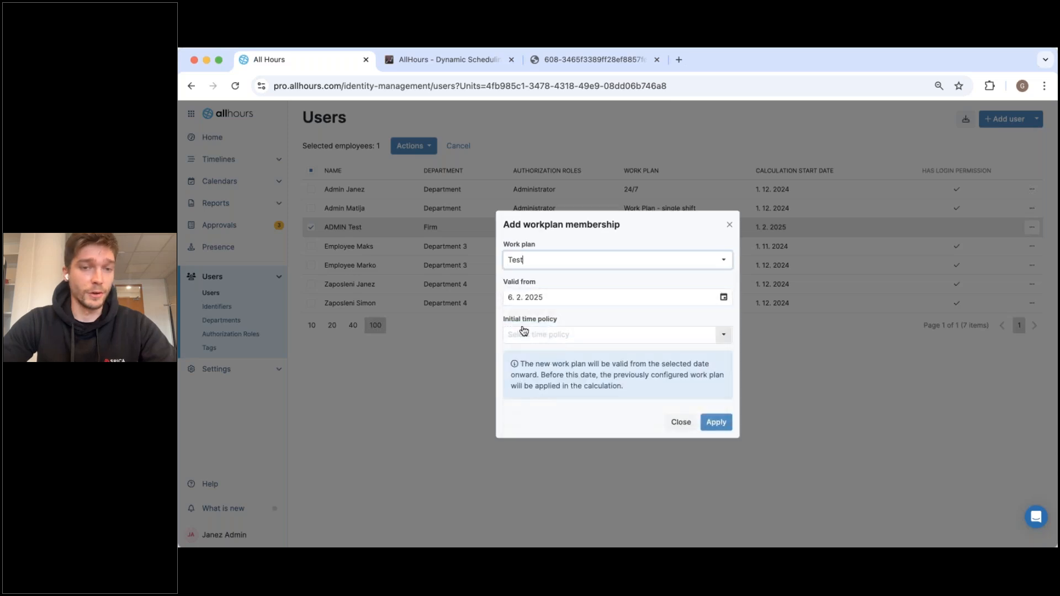
pyautogui.click(538, 264)
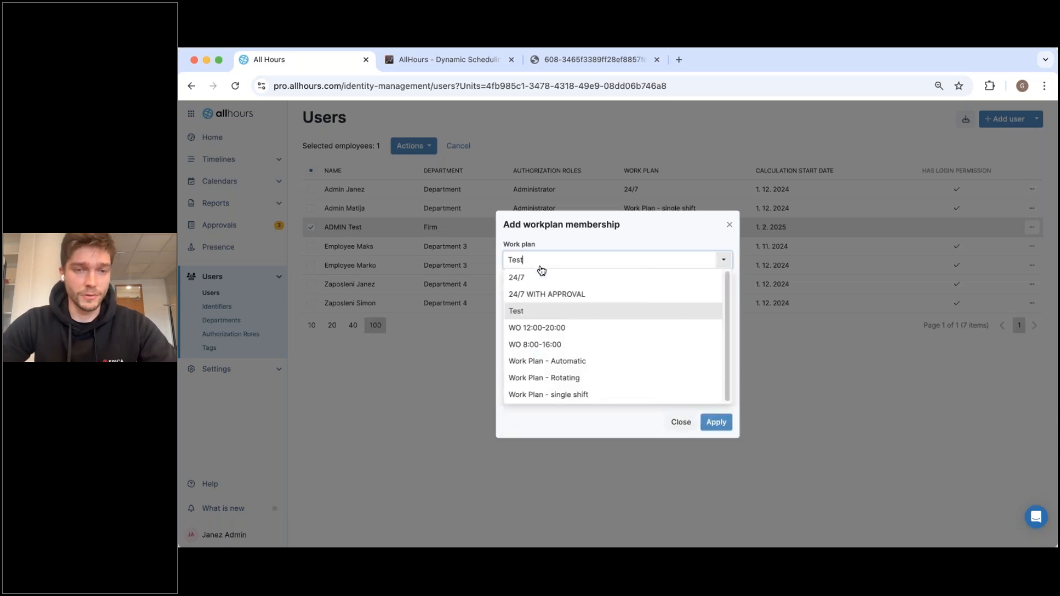
pyautogui.click(546, 385)
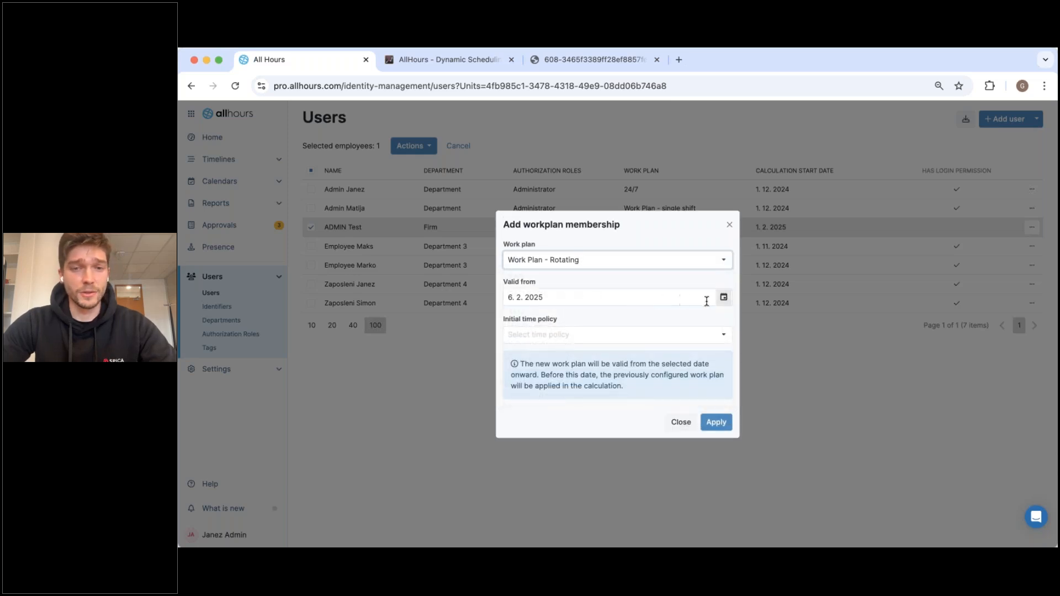
# Make the membership valid from 1. 2. 2025 with the 8:30 policy at position 9 as initial time policy, and apply it.
pyautogui.click(722, 298)
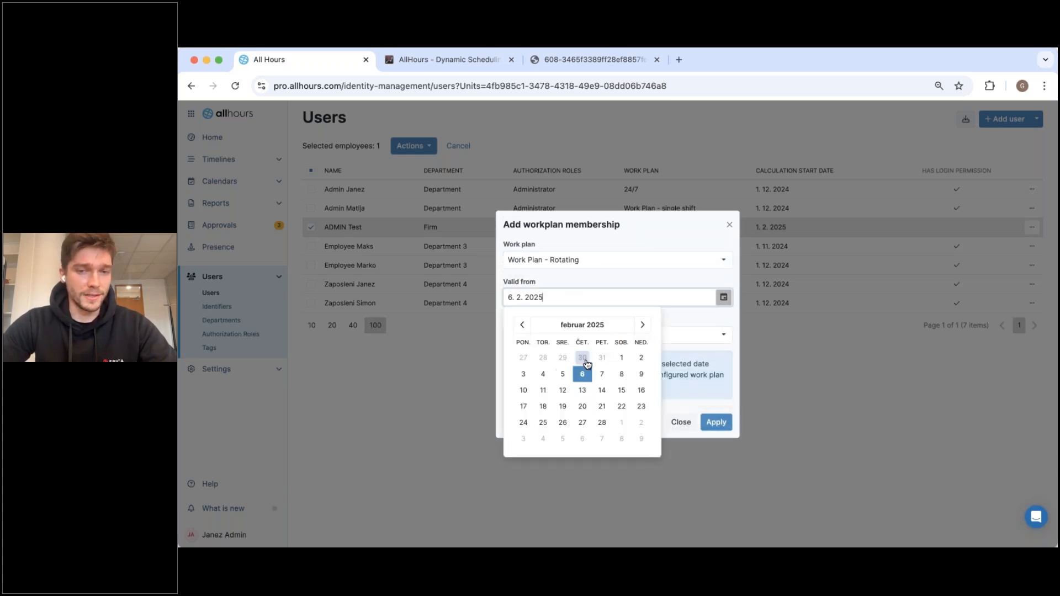
pyautogui.click(620, 359)
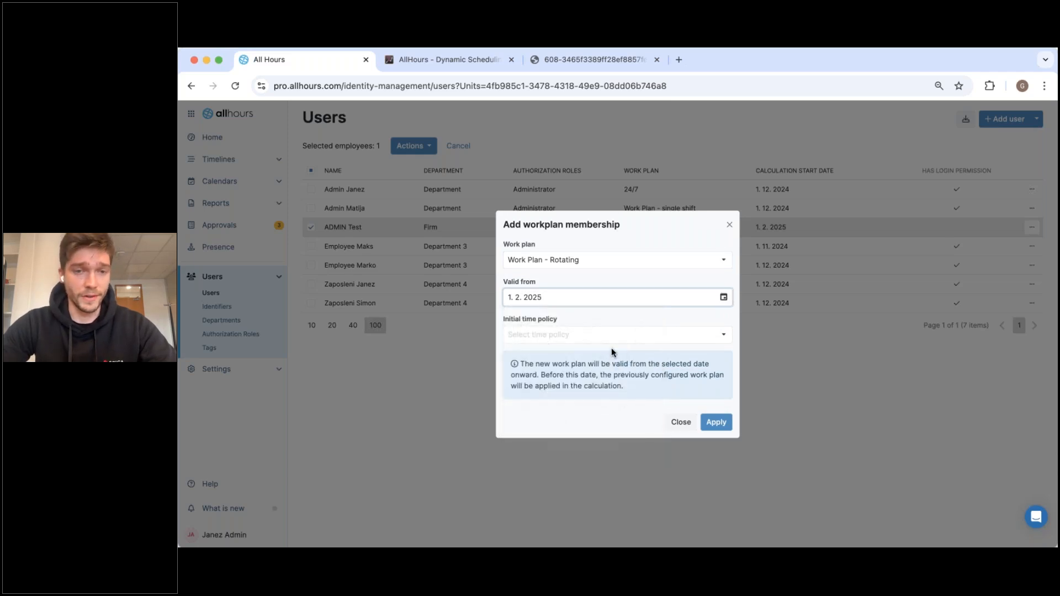
pyautogui.click(613, 337)
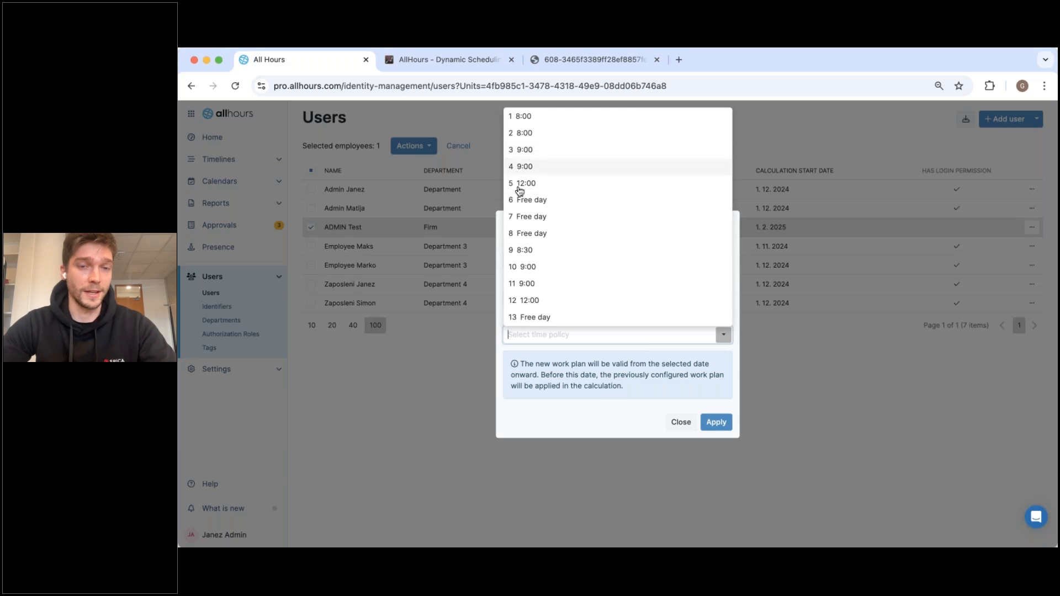
pyautogui.click(533, 252)
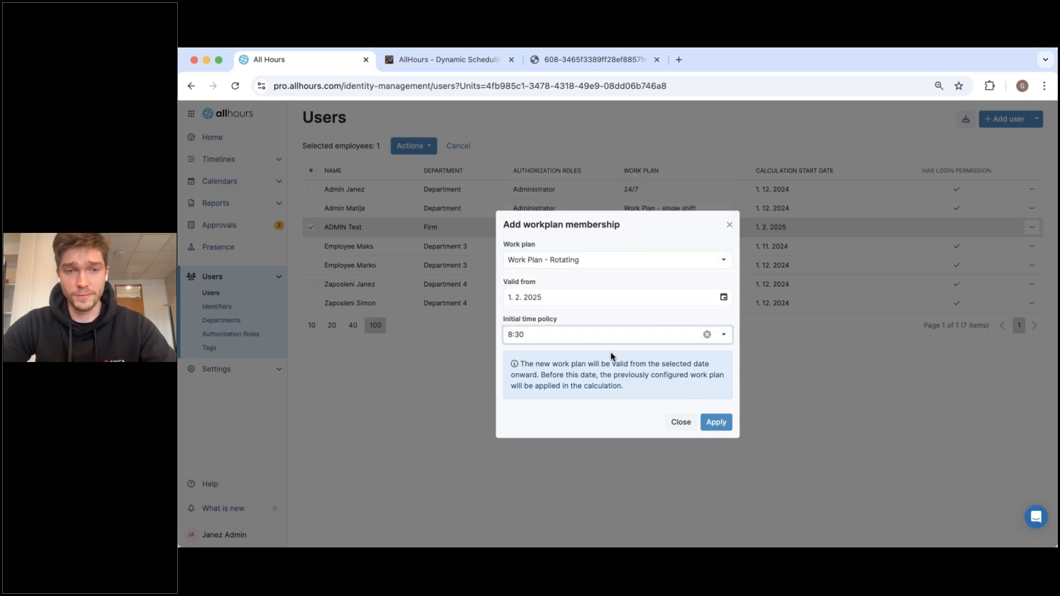
pyautogui.click(715, 423)
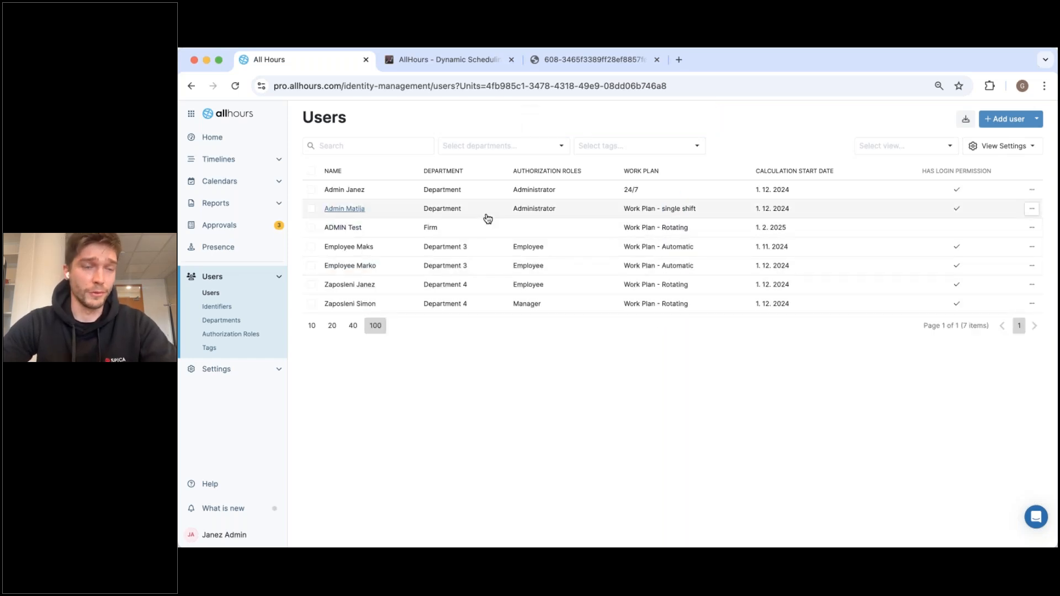
# Open the Employee Day timeline for the test admin user and check the time policy on 12. 2. 2025.
pyautogui.moveTo(221, 159)
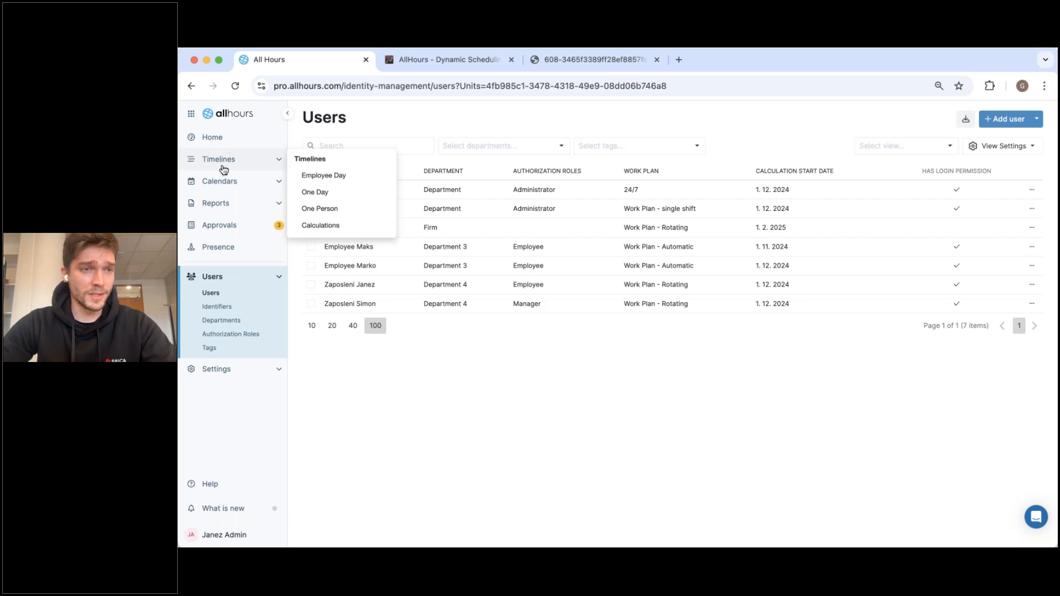
pyautogui.click(226, 165)
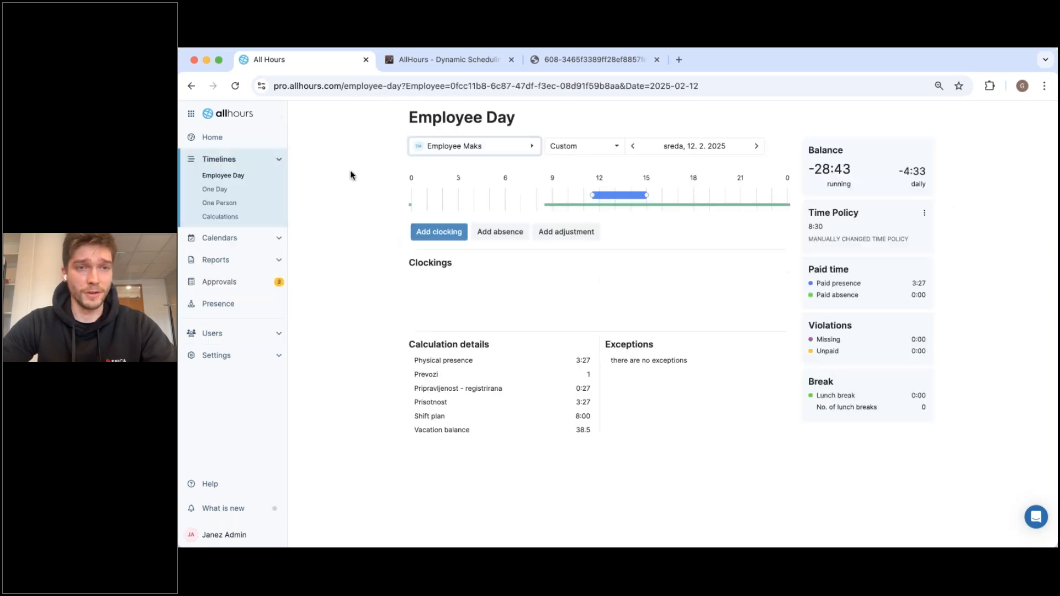
pyautogui.click(497, 155)
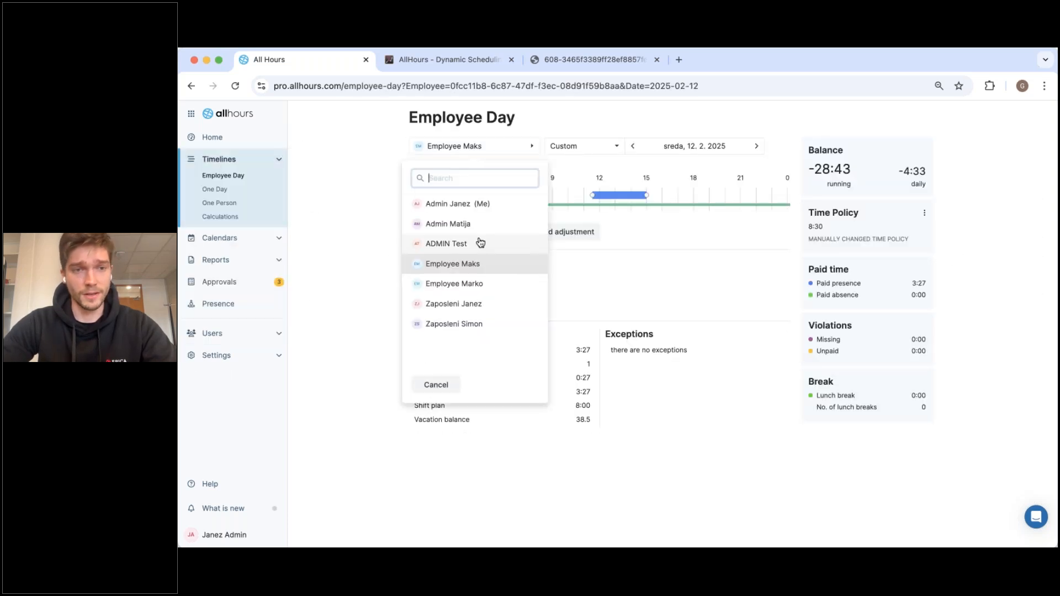
pyautogui.click(480, 242)
pyautogui.moveTo(838, 233); pyautogui.dragTo(804, 231)
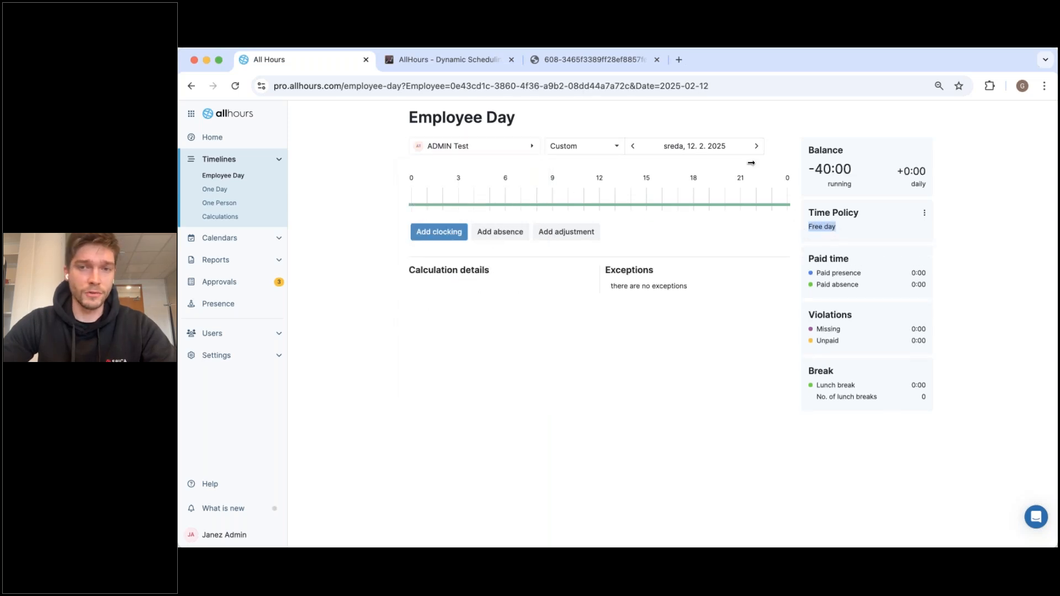
# Go through the following days up to 21. 2. 2025 and examine how the time policy rotates from day to day.
pyautogui.click(757, 147)
pyautogui.click(756, 147)
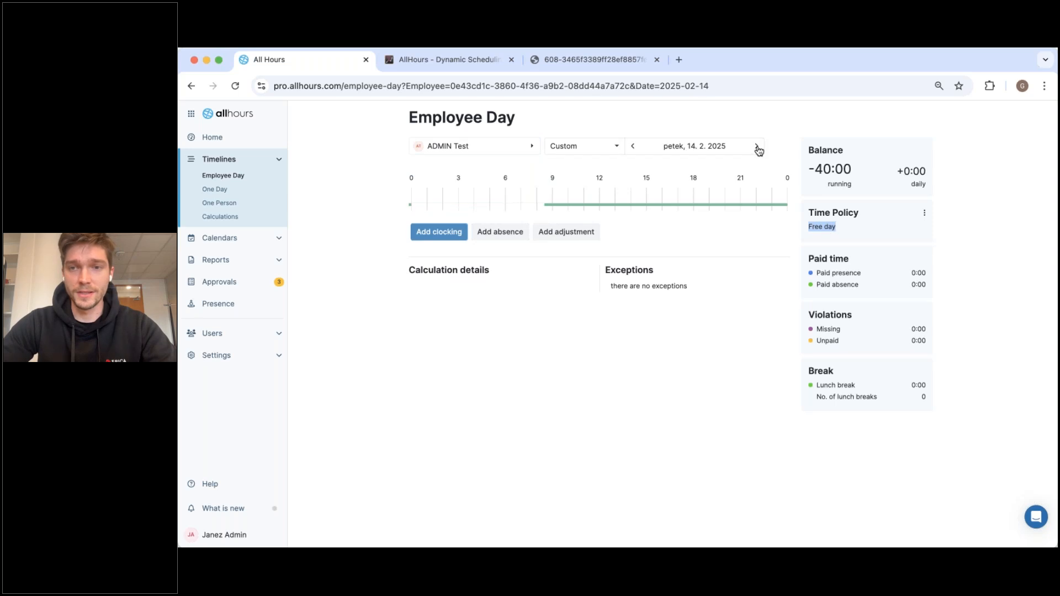
pyautogui.doubleClick(816, 227)
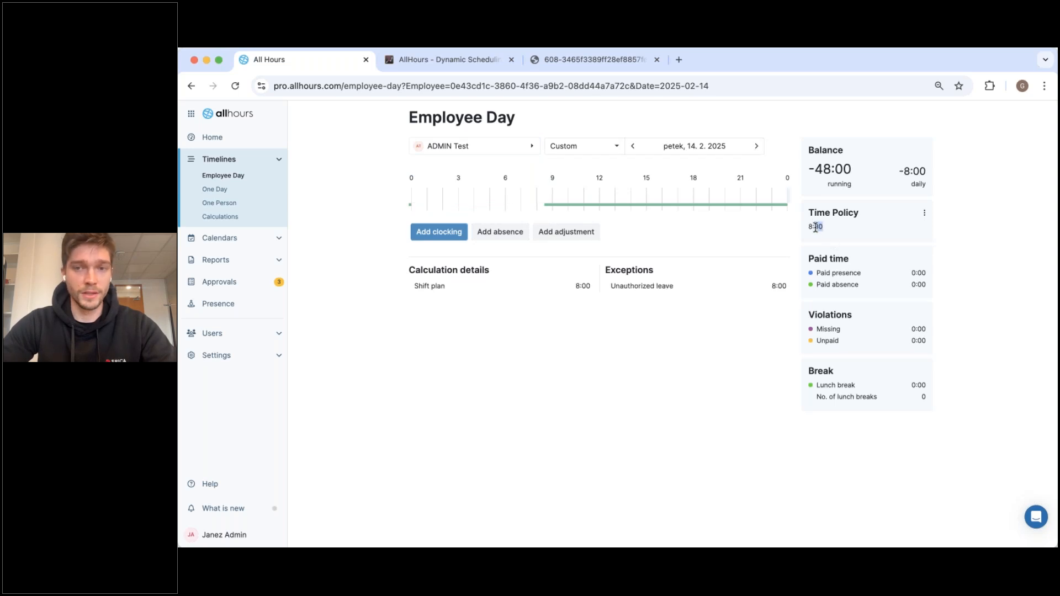
pyautogui.click(758, 147)
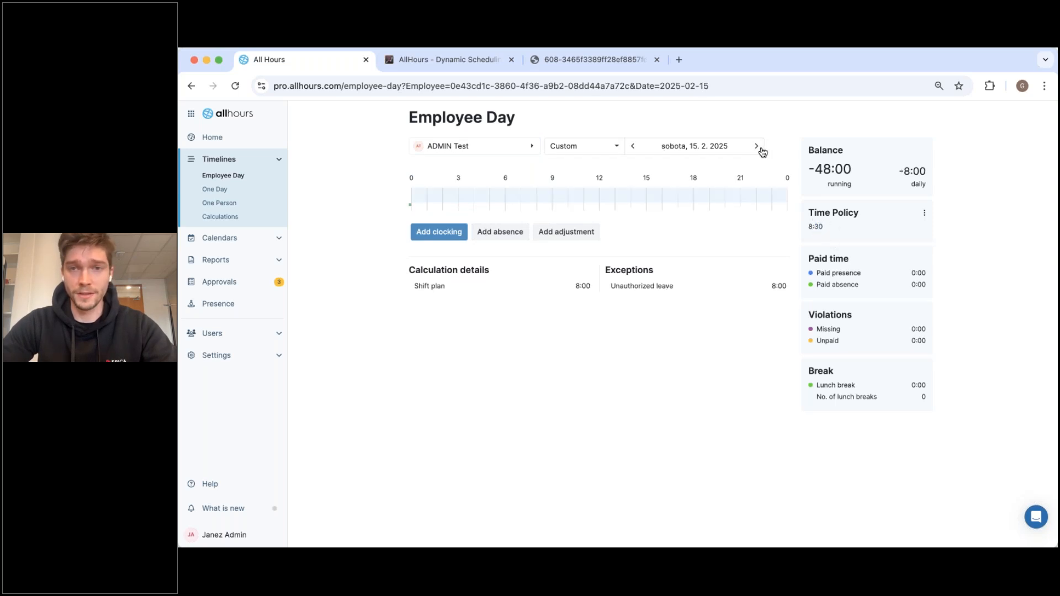
pyautogui.click(758, 148)
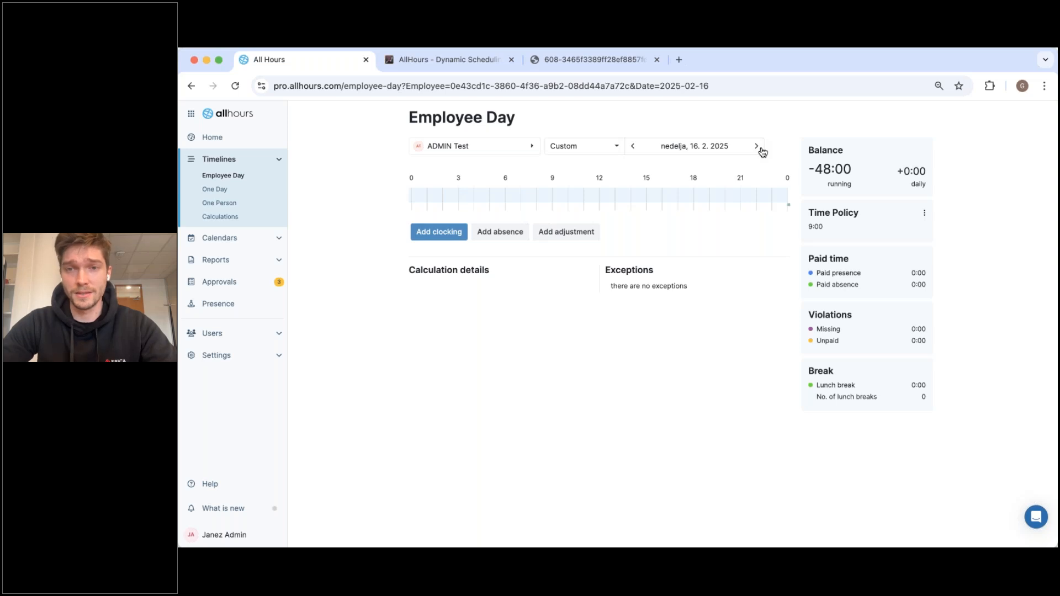
pyautogui.click(761, 148)
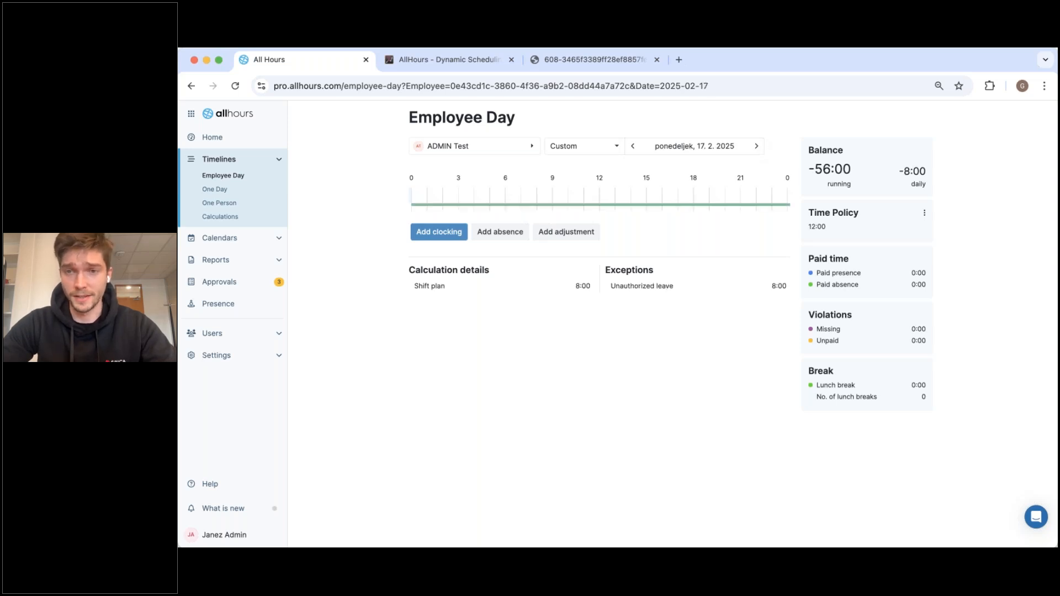
pyautogui.click(758, 147)
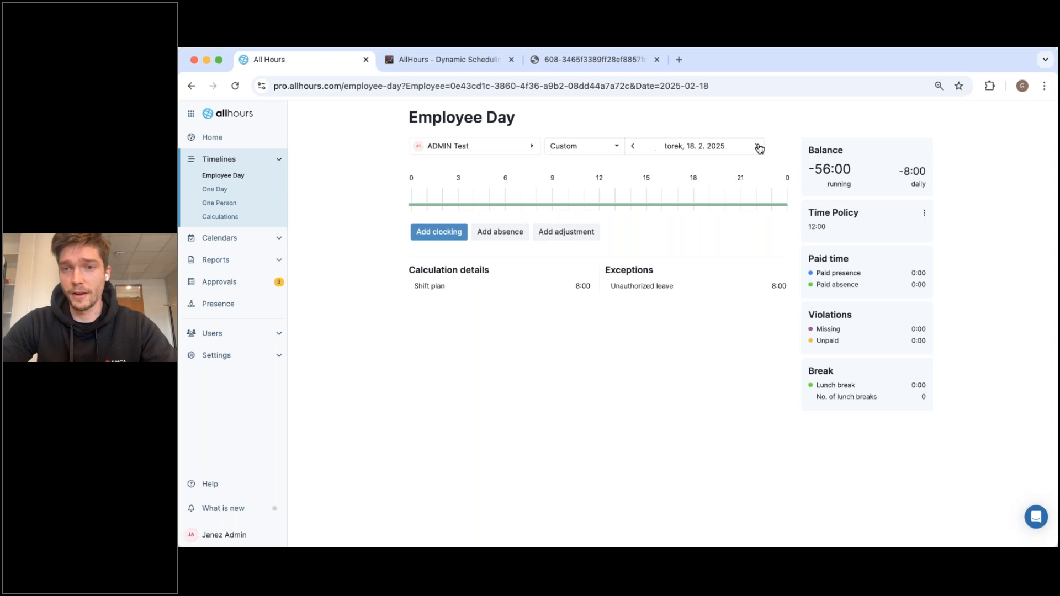
pyautogui.click(759, 148)
pyautogui.doubleClick(816, 227)
pyautogui.click(758, 148)
pyautogui.click(757, 148)
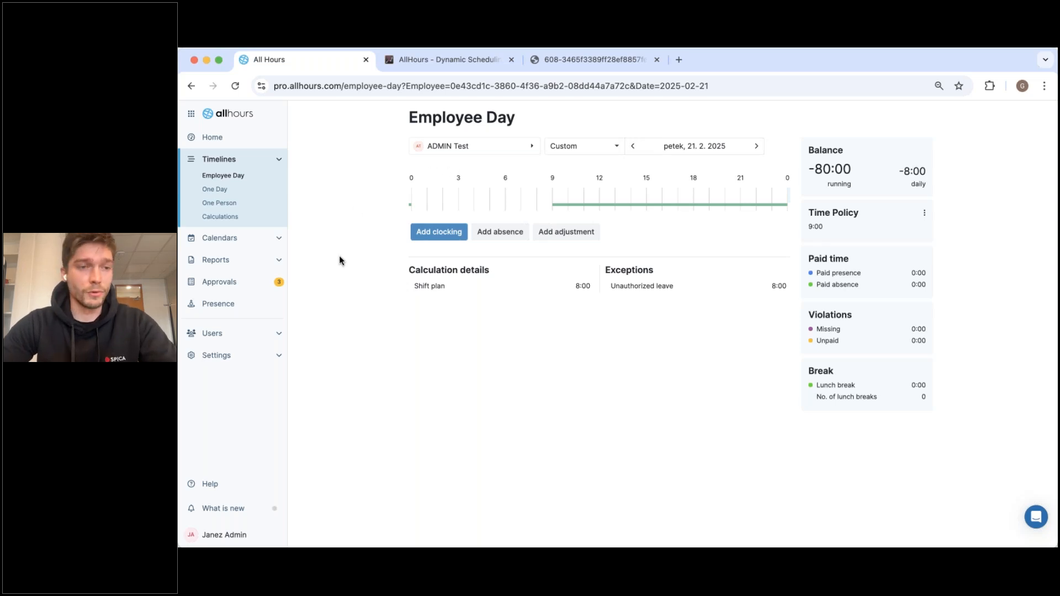
# In the Time Policies settings, create a new time policy named Morning shift with the color orange.
pyautogui.moveTo(284, 333)
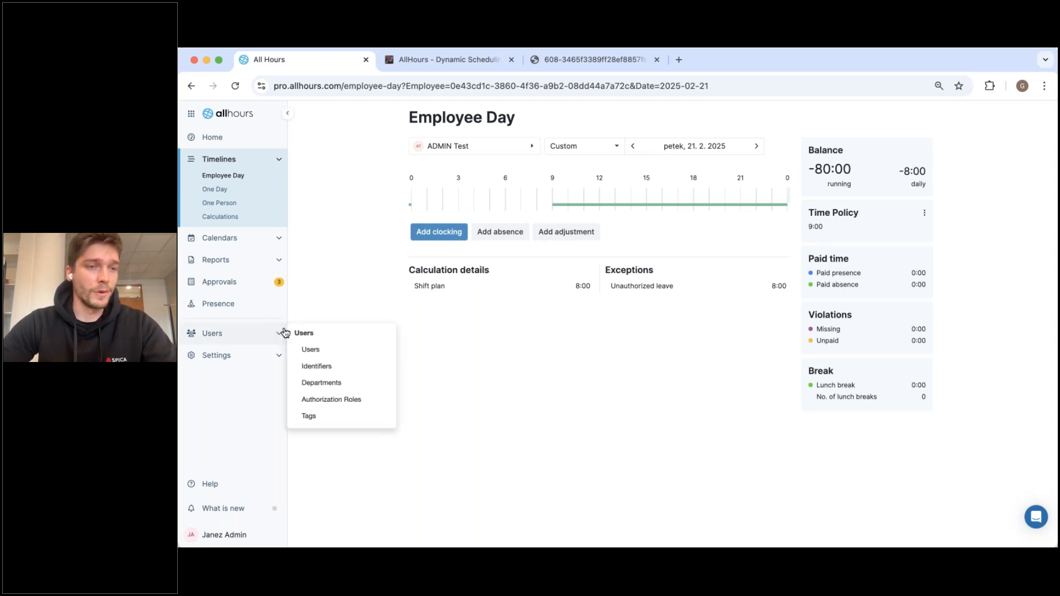
pyautogui.moveTo(249, 361)
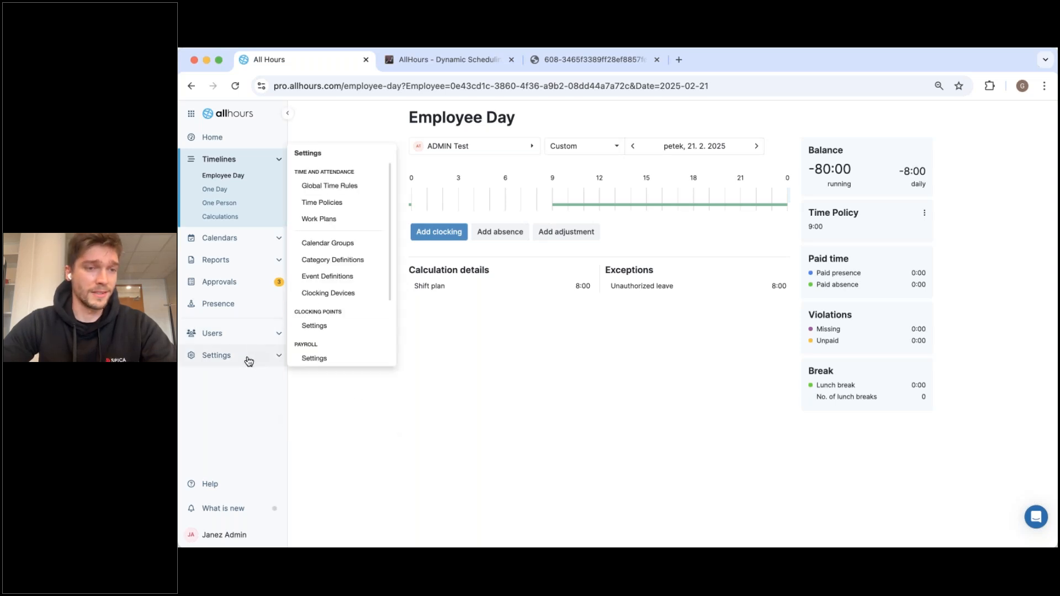
pyautogui.click(249, 360)
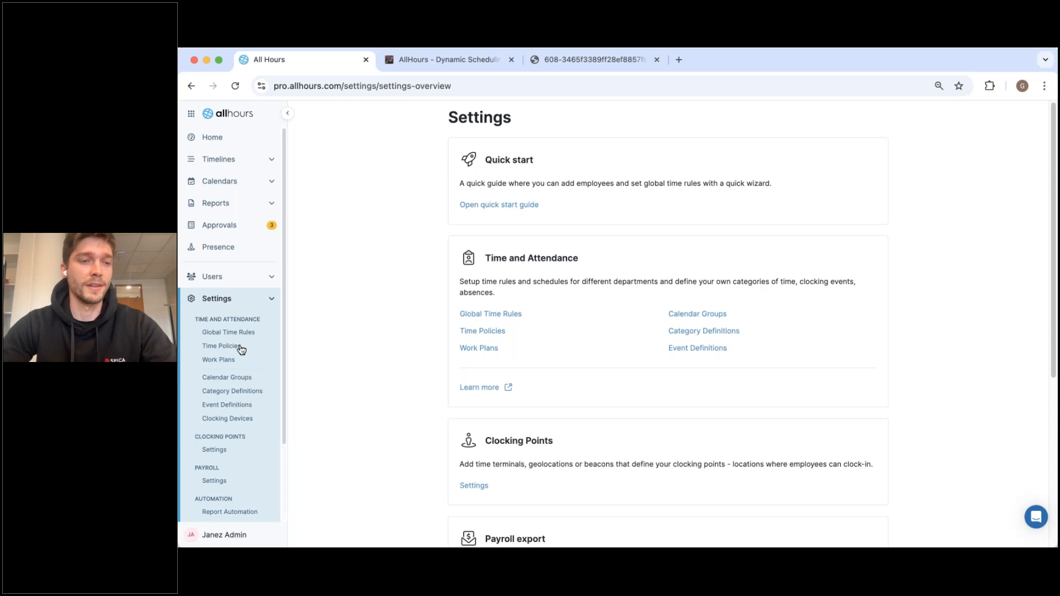
pyautogui.click(241, 349)
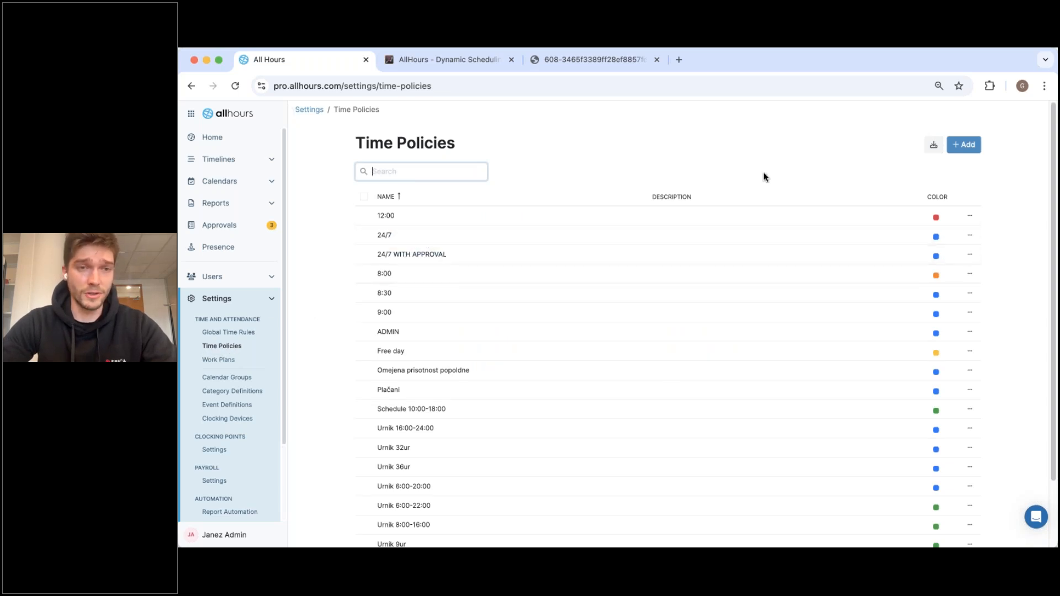
pyautogui.click(966, 146)
pyautogui.click(644, 270)
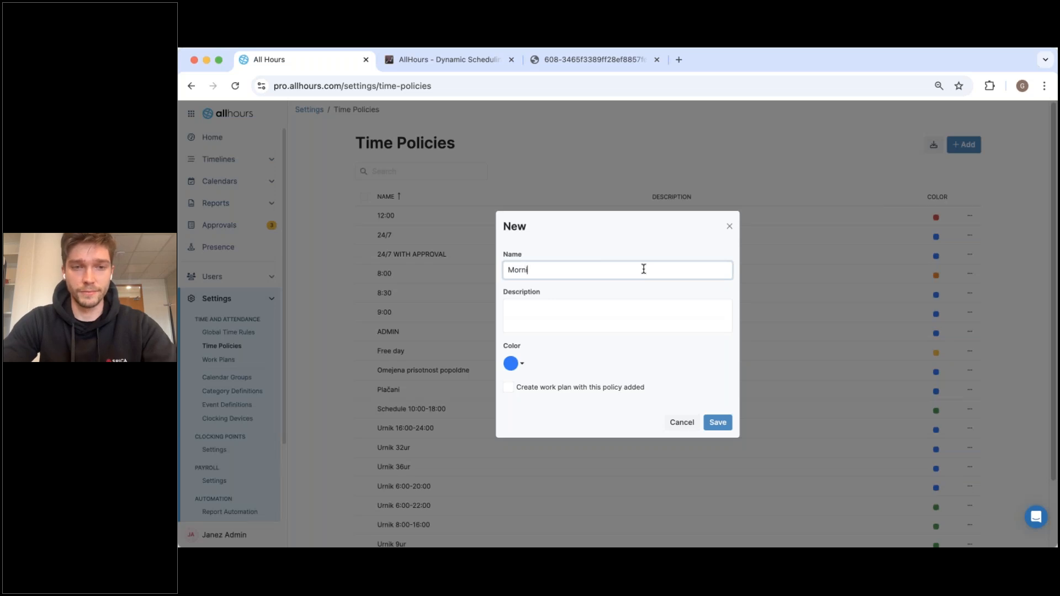
pyautogui.write('Morning shift')
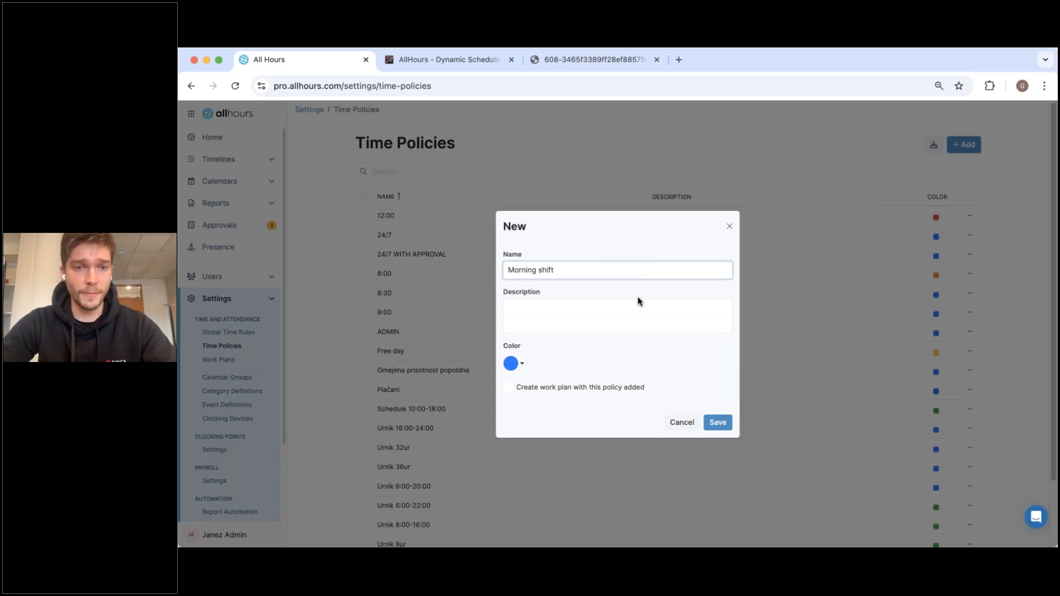
pyautogui.click(511, 363)
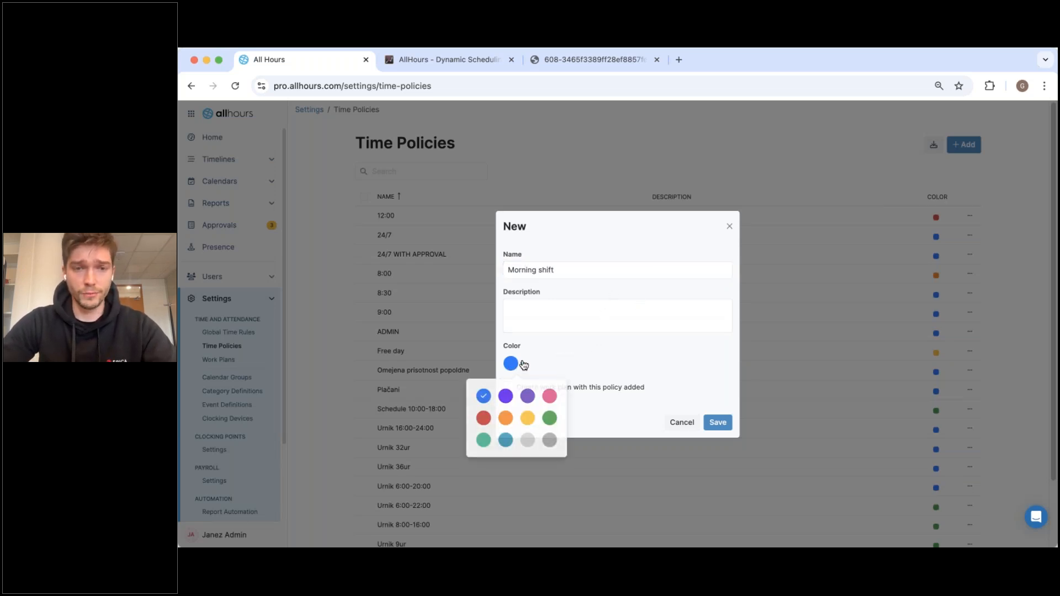
pyautogui.click(506, 420)
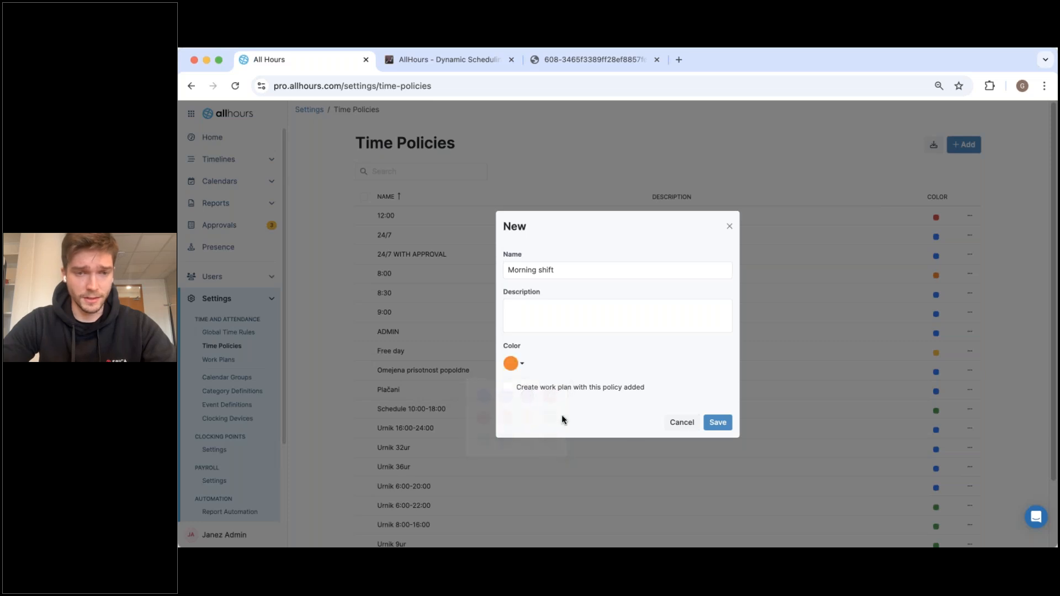
pyautogui.click(718, 422)
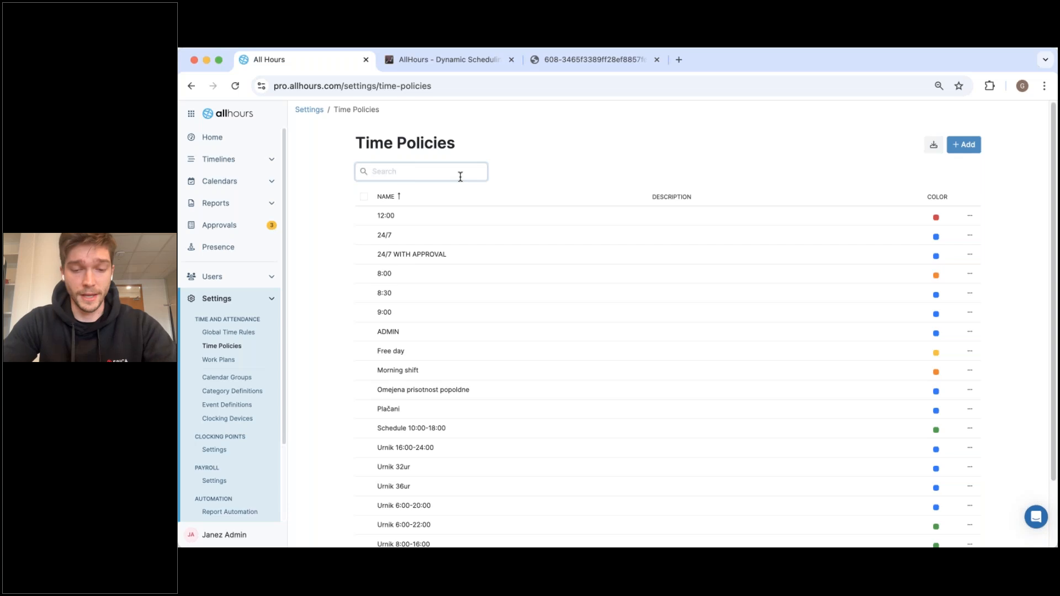
# Search the time policies for "mor", open Morning shift and start its quick setup.
pyautogui.write('mor')
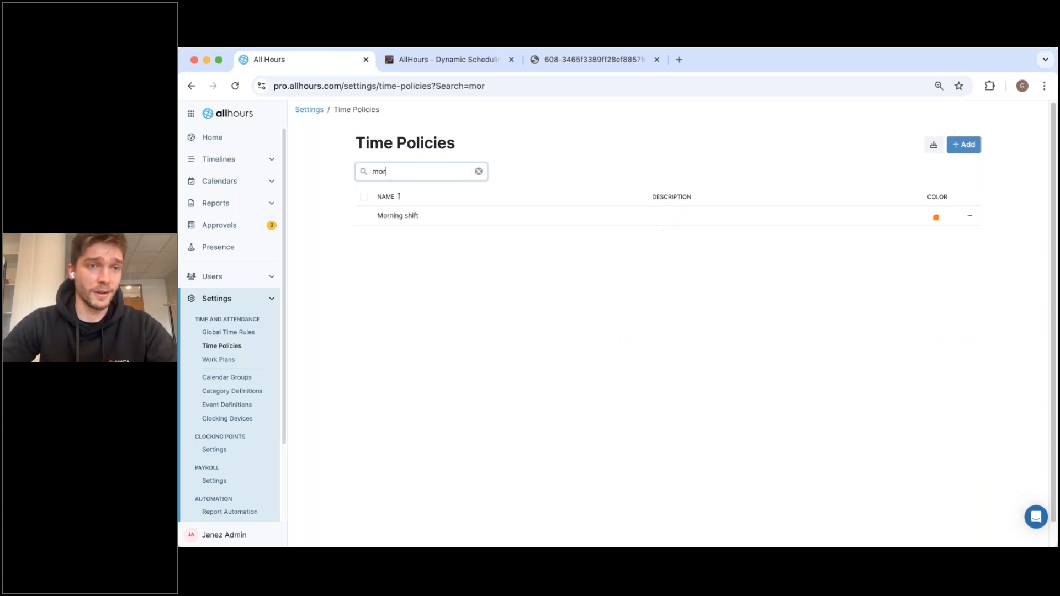
pyautogui.click(422, 222)
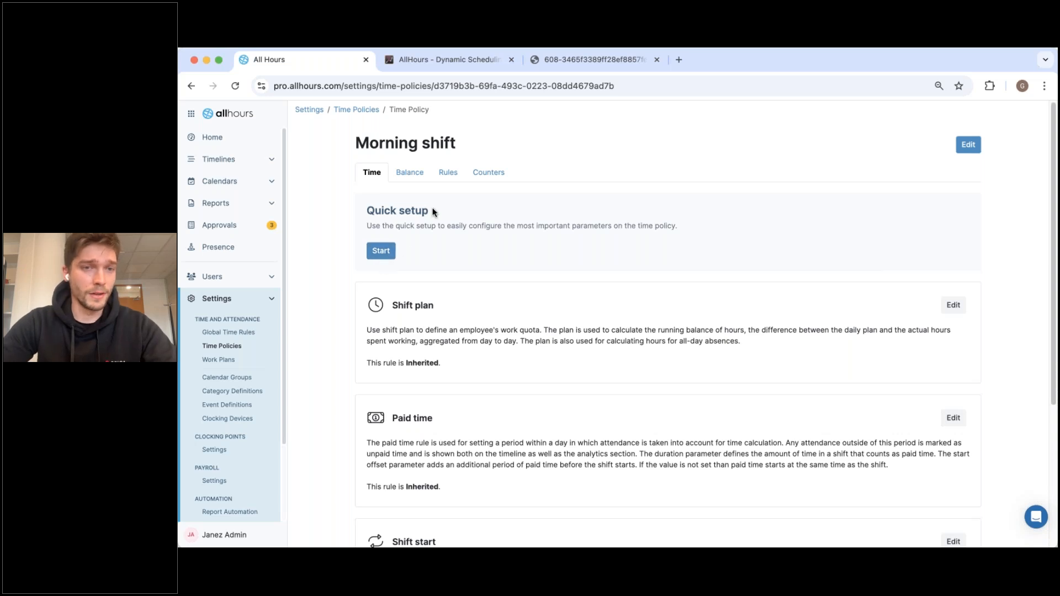
pyautogui.moveTo(432, 212); pyautogui.dragTo(367, 210)
pyautogui.click(381, 251)
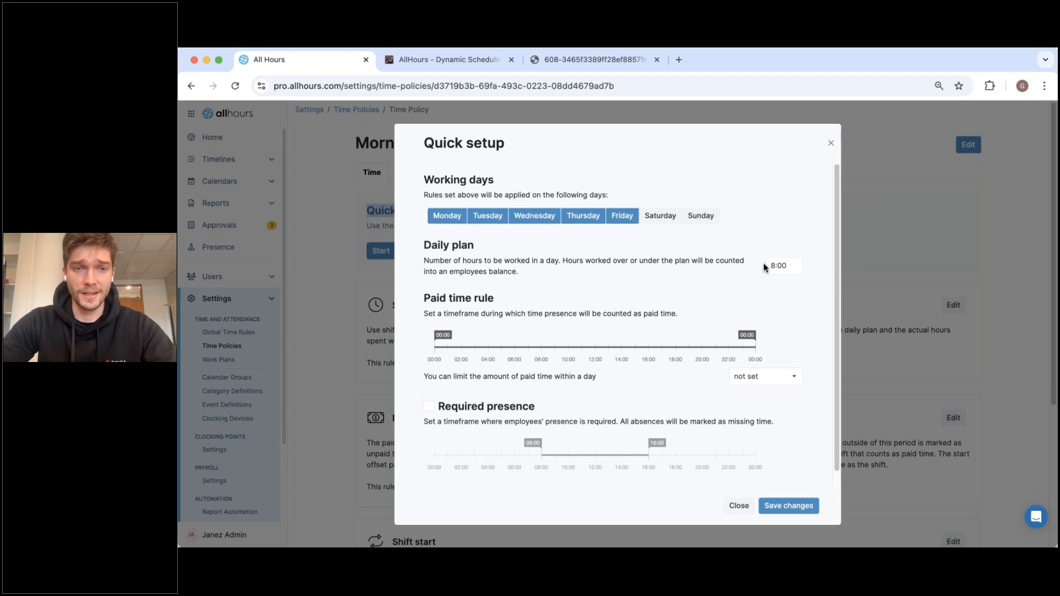
# Set the Morning shift's paid time from 06:00 to 16:00 and save the quick setup from the beginning of time.
pyautogui.click(790, 265)
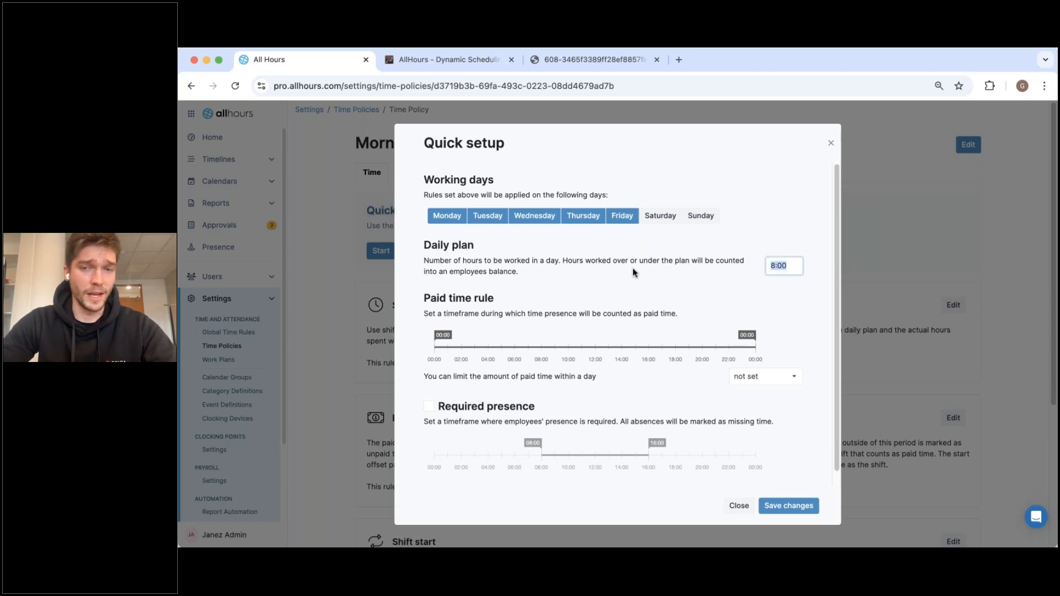
pyautogui.moveTo(447, 339); pyautogui.dragTo(531, 363)
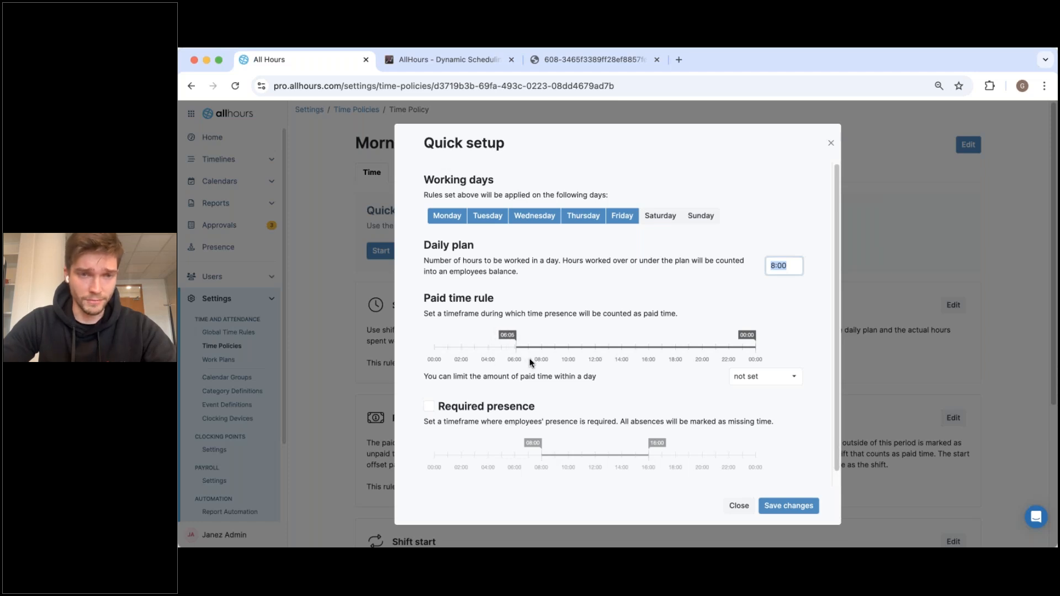
pyautogui.moveTo(731, 346); pyautogui.dragTo(635, 374)
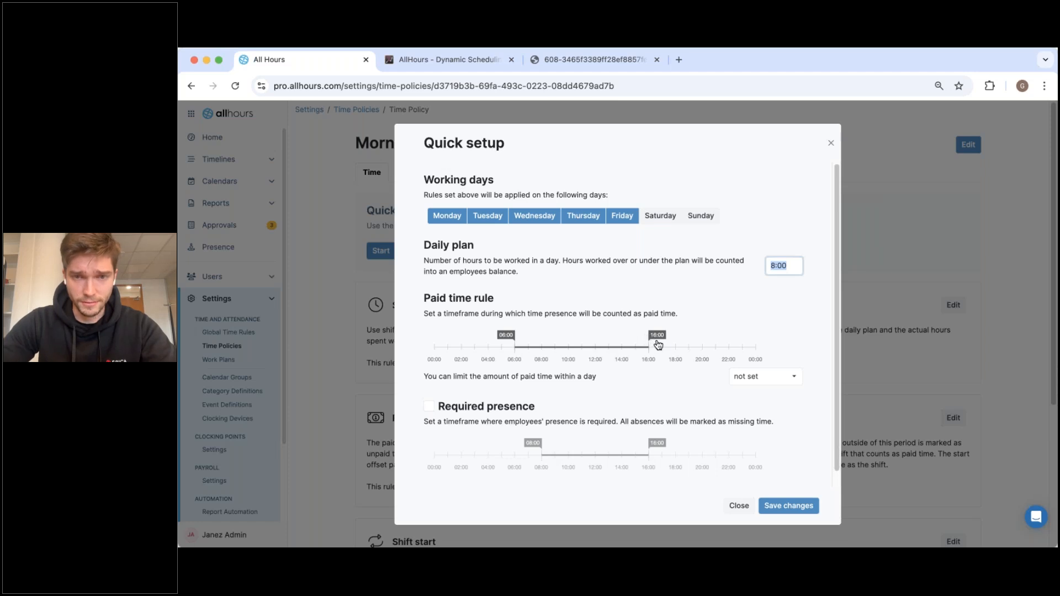
pyautogui.click(770, 500)
pyautogui.click(577, 312)
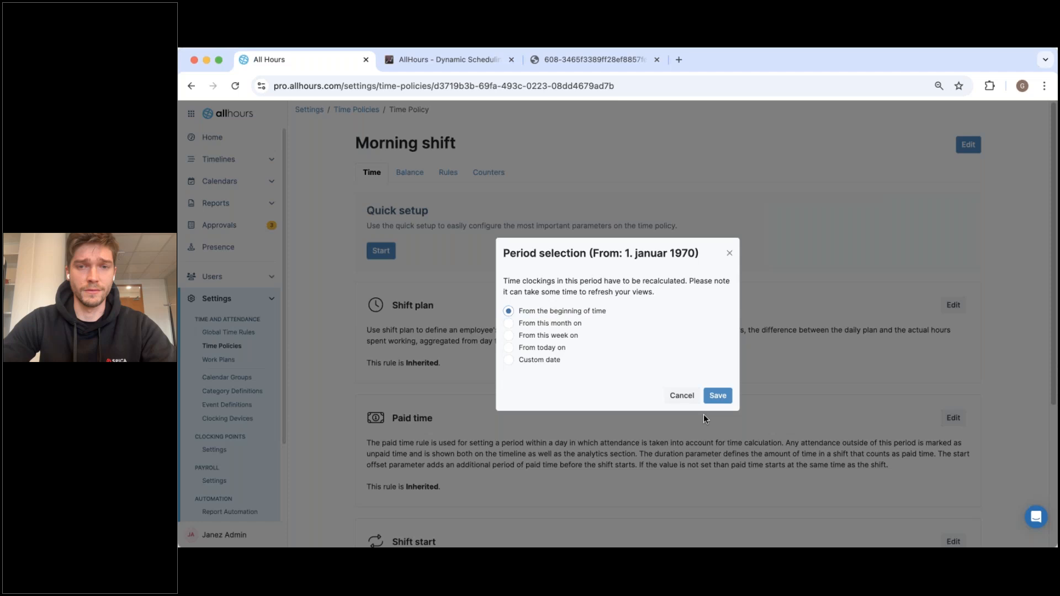
pyautogui.click(715, 404)
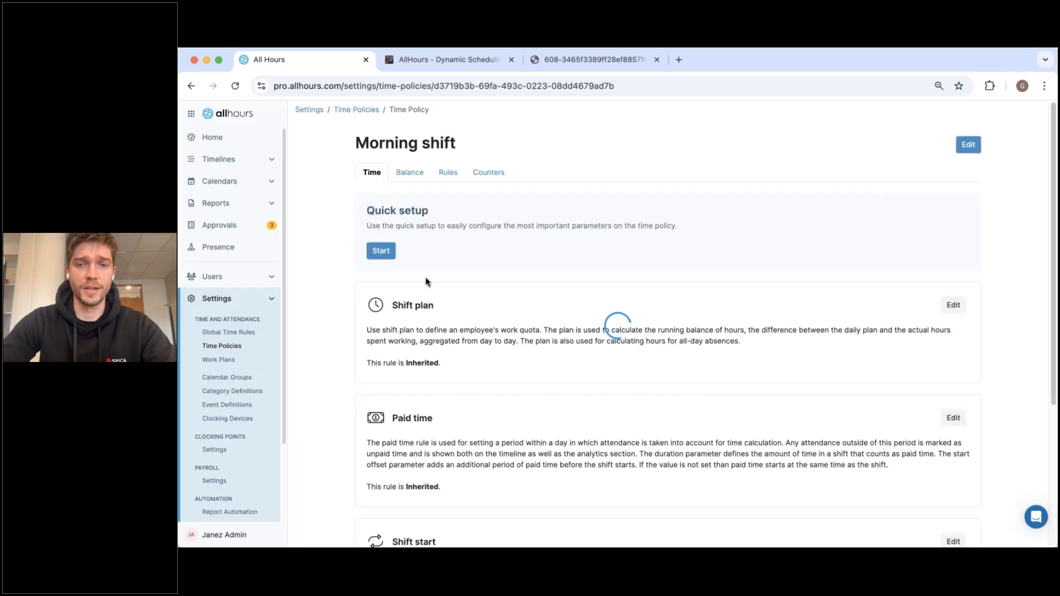
# Create a new time policy named Afternoon shift with the color green.
pyautogui.click(239, 350)
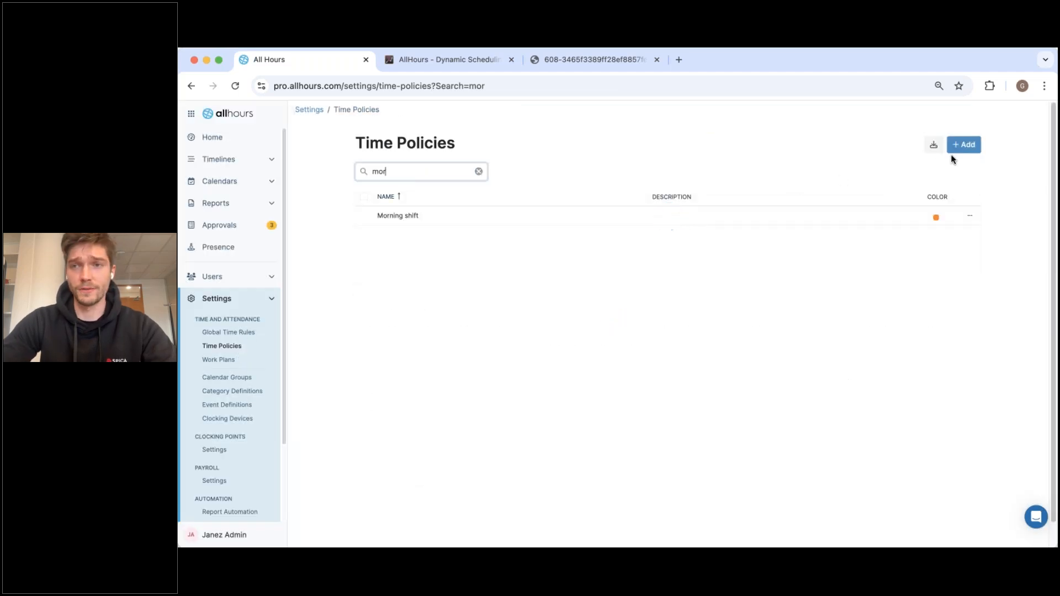
pyautogui.click(964, 145)
pyautogui.click(607, 272)
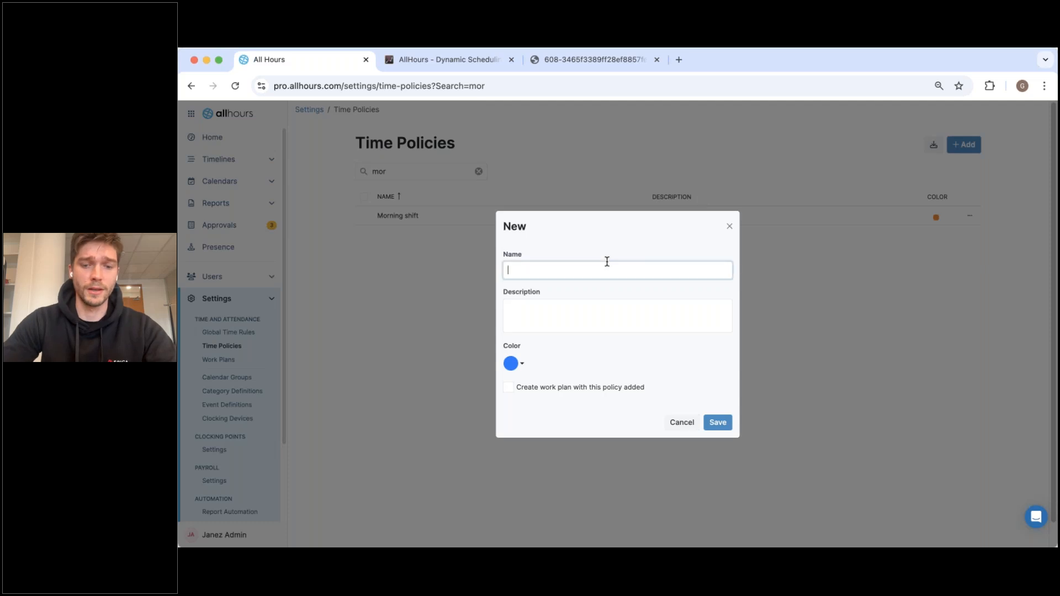
pyautogui.write('Aftern')
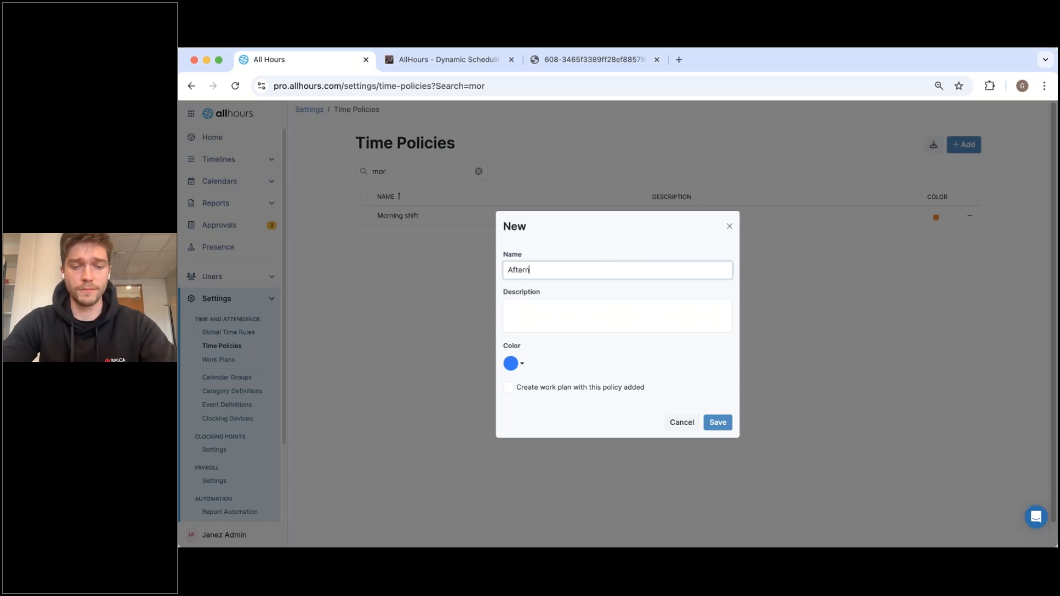
pyautogui.write('oon shidt')
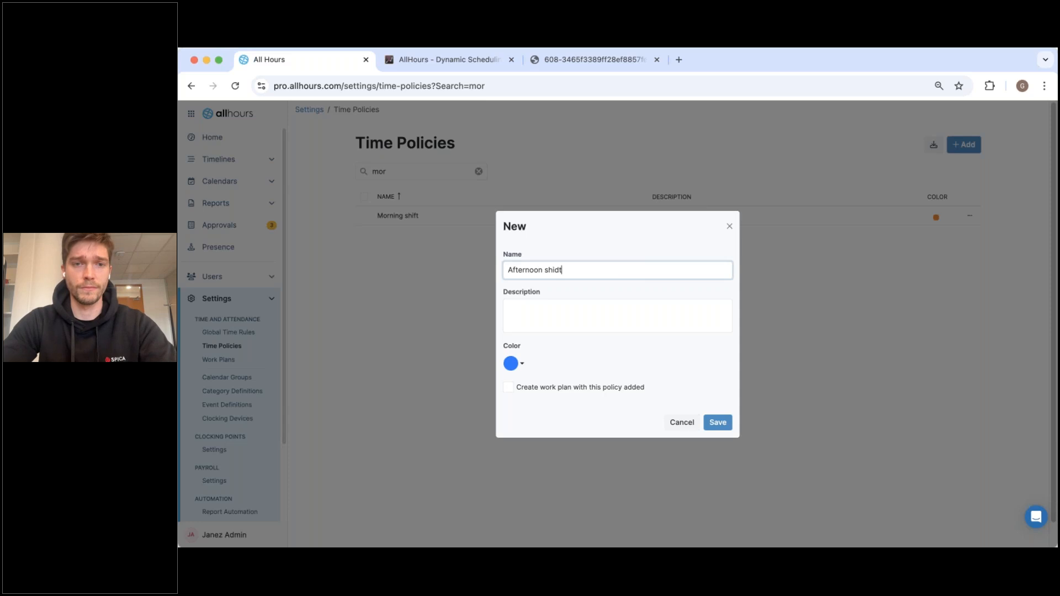
pyautogui.press('BackSpace')
pyautogui.press('BackSpace')
pyautogui.write('ft')
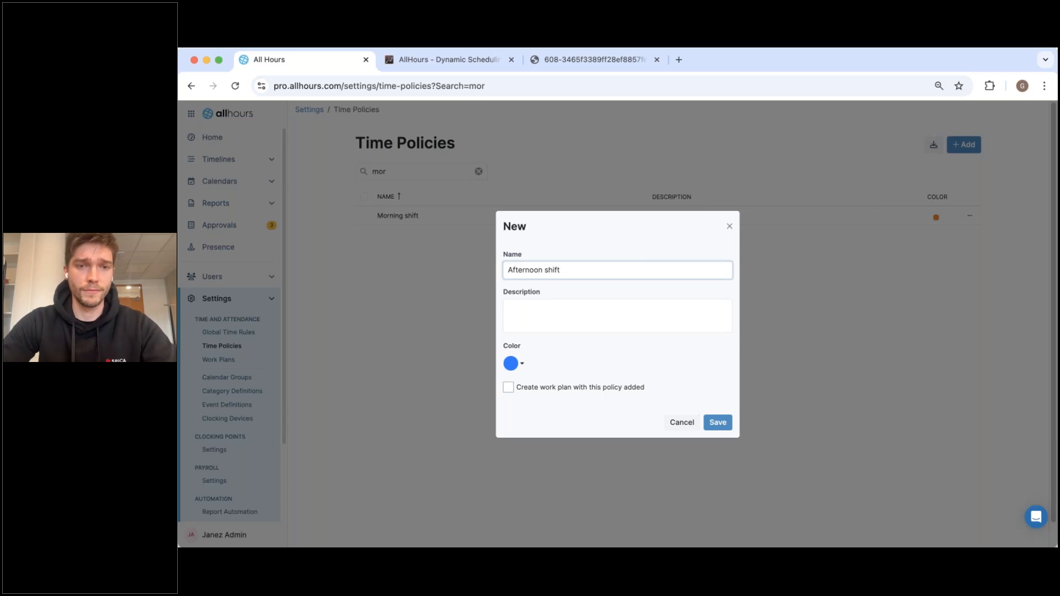
pyautogui.click(514, 363)
pyautogui.click(549, 418)
pyautogui.click(718, 422)
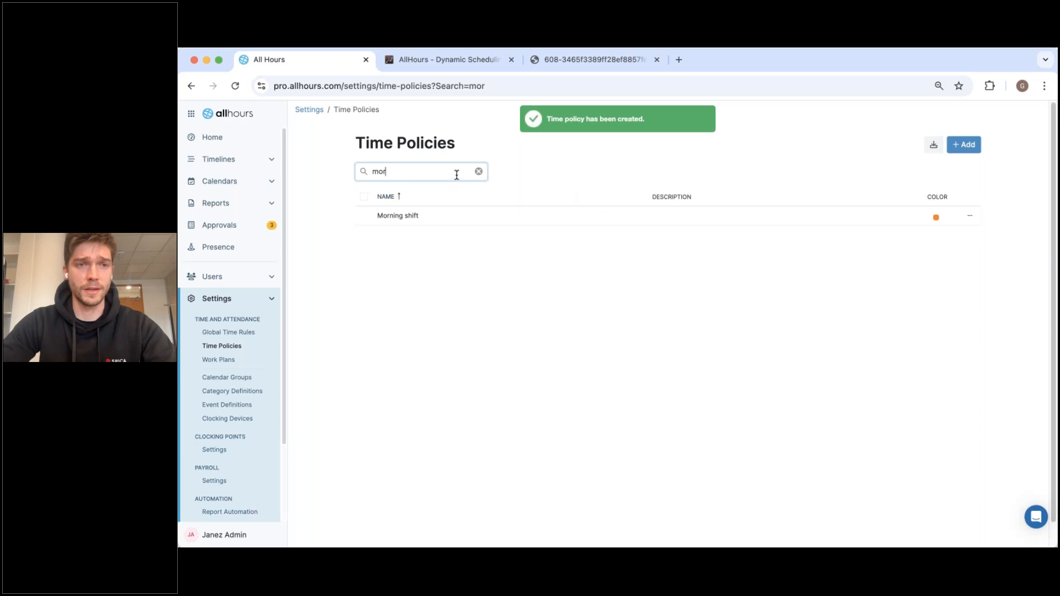
# Search the time policies for "after", open Afternoon shift and start its quick setup.
pyautogui.moveTo(456, 170); pyautogui.dragTo(284, 173)
pyautogui.write('after')
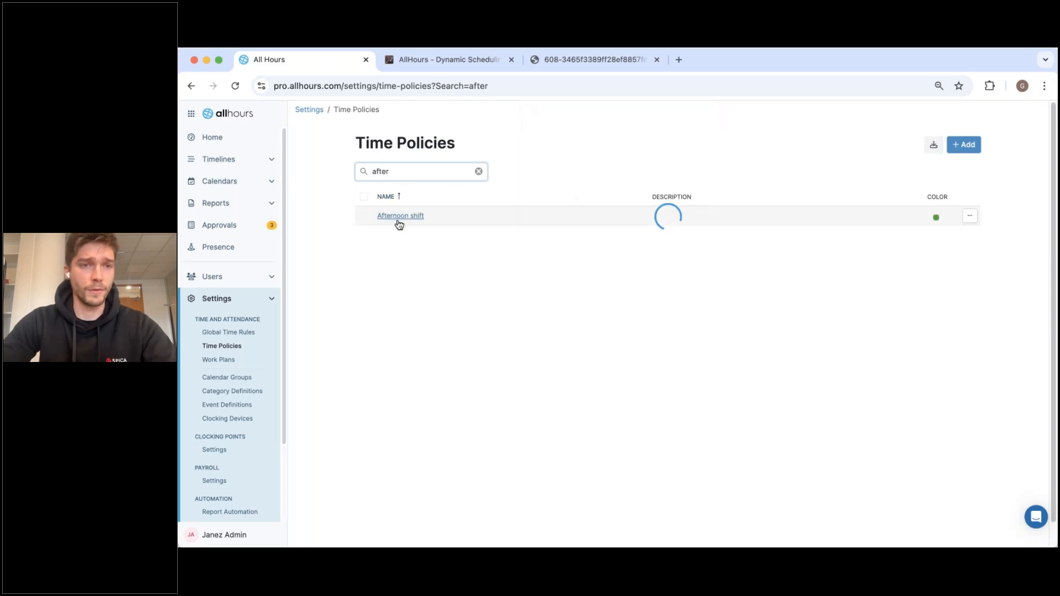
pyautogui.click(401, 217)
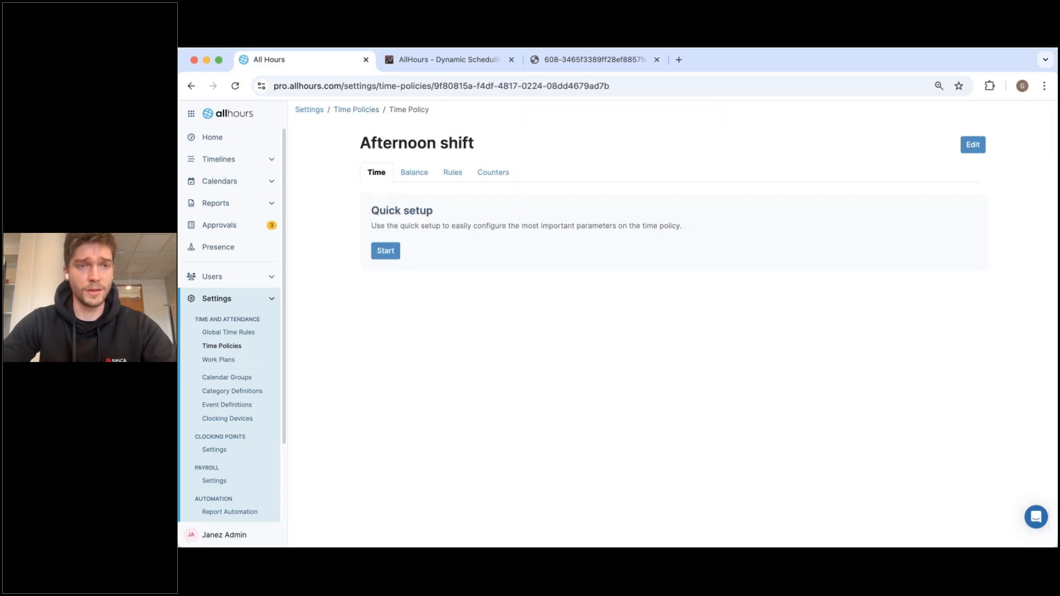
pyautogui.click(381, 250)
# Set the Afternoon shift's paid time from 14:00 to about 22:00 and save it from the beginning of time.
pyautogui.moveTo(454, 347); pyautogui.dragTo(632, 357)
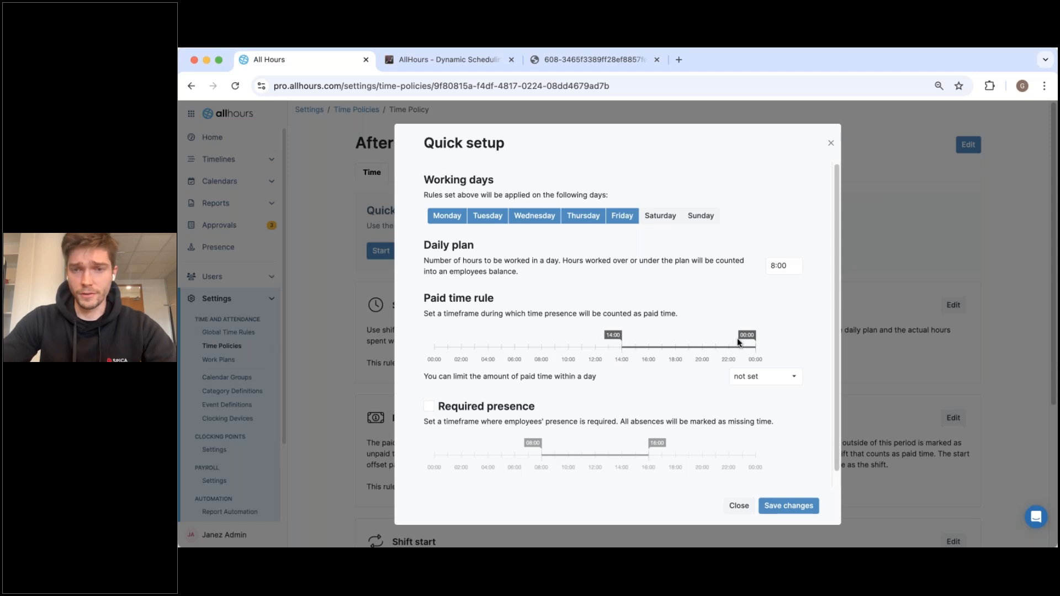
pyautogui.moveTo(755, 347); pyautogui.dragTo(722, 368)
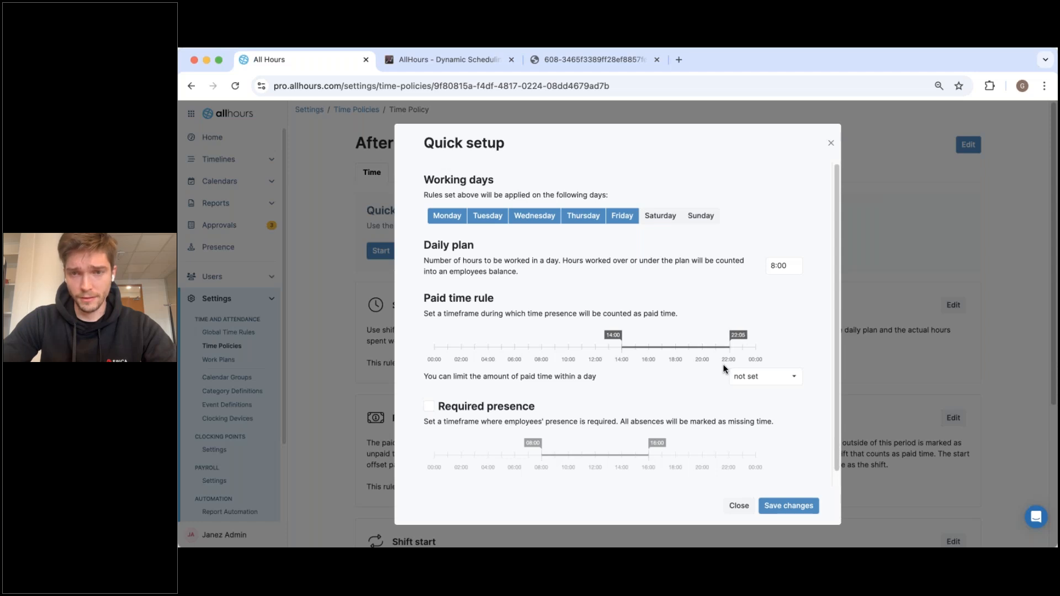
pyautogui.click(773, 504)
pyautogui.click(595, 313)
pyautogui.click(728, 397)
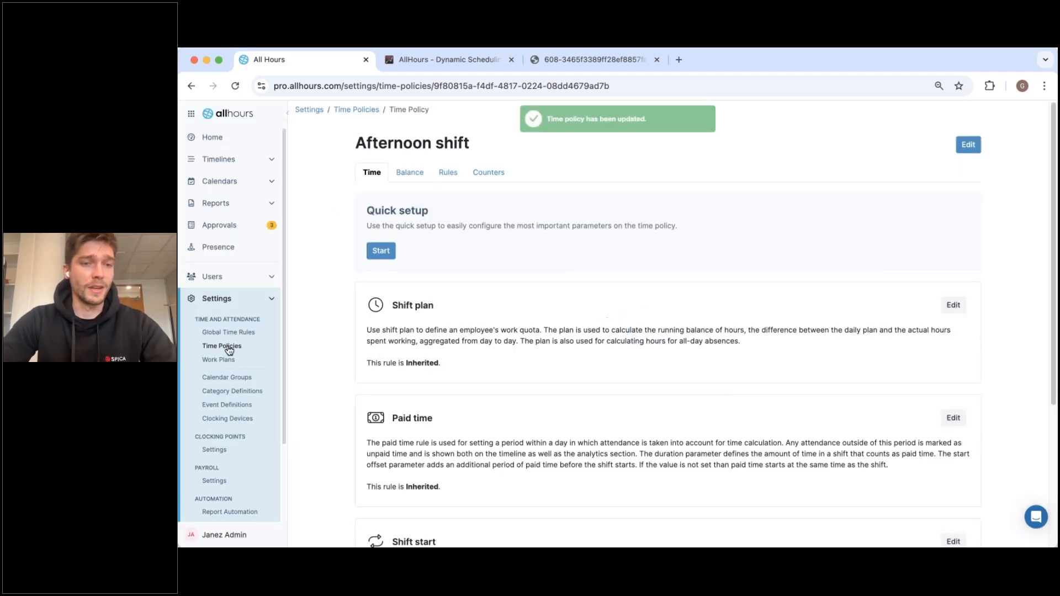
# Return to the time policies, clear the search and create a red time policy named night shift.
pyautogui.click(222, 347)
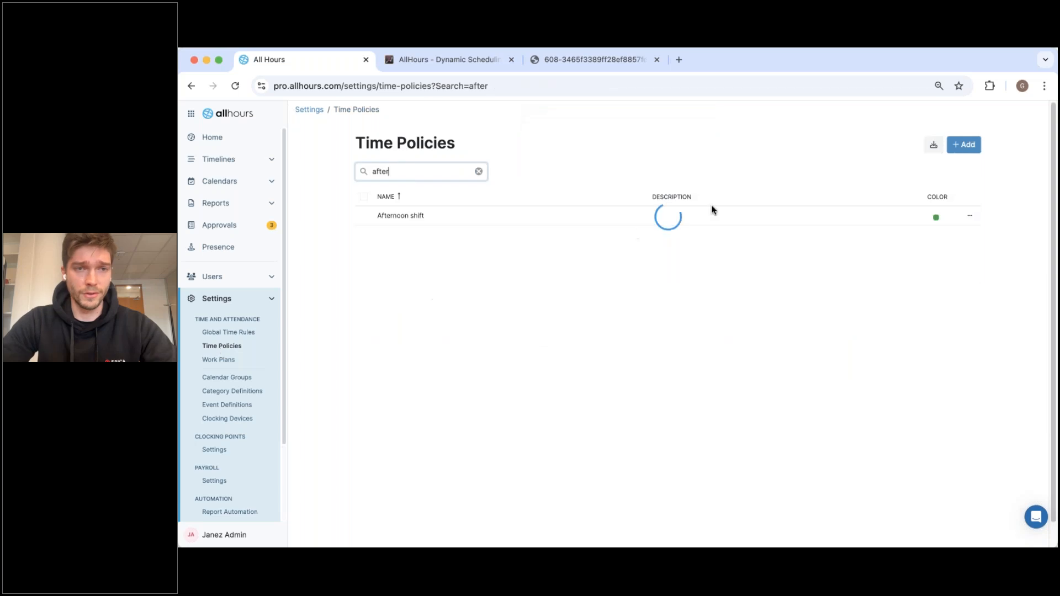
pyautogui.click(478, 172)
pyautogui.click(964, 154)
pyautogui.click(638, 266)
pyautogui.write('night ')
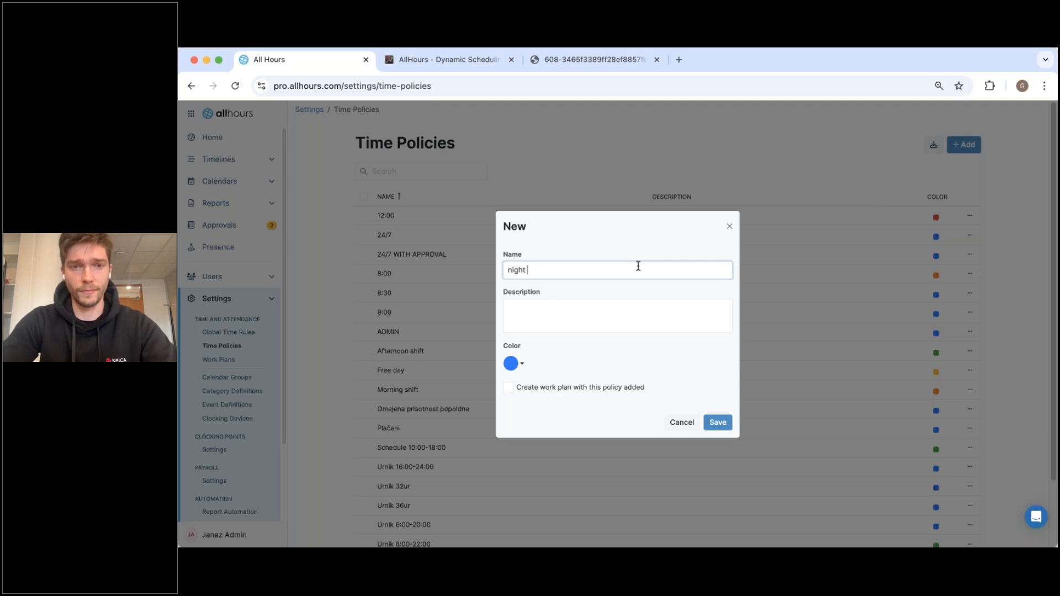
pyautogui.write('shift')
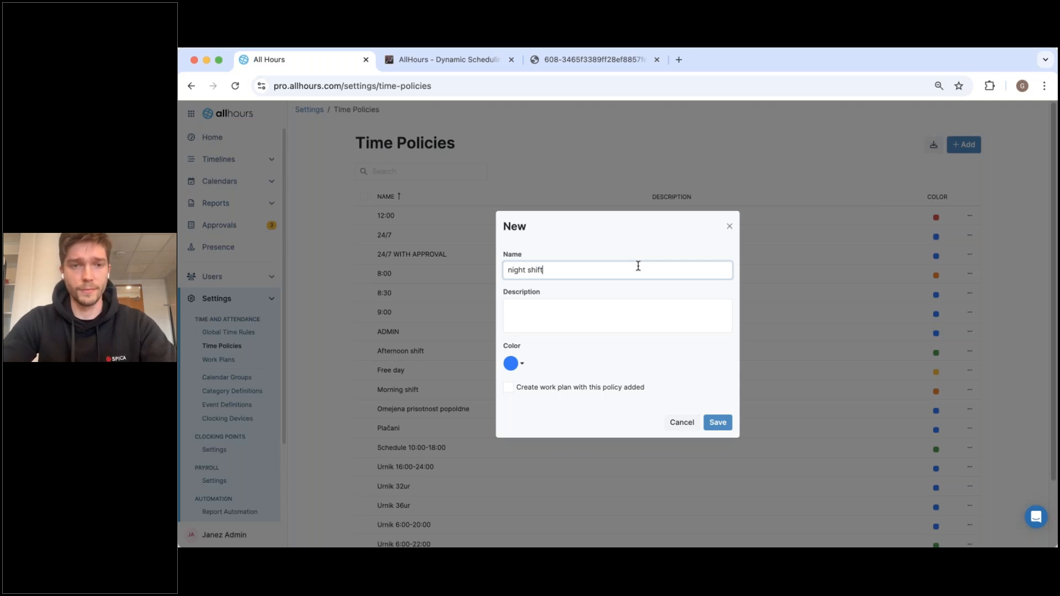
pyautogui.click(524, 366)
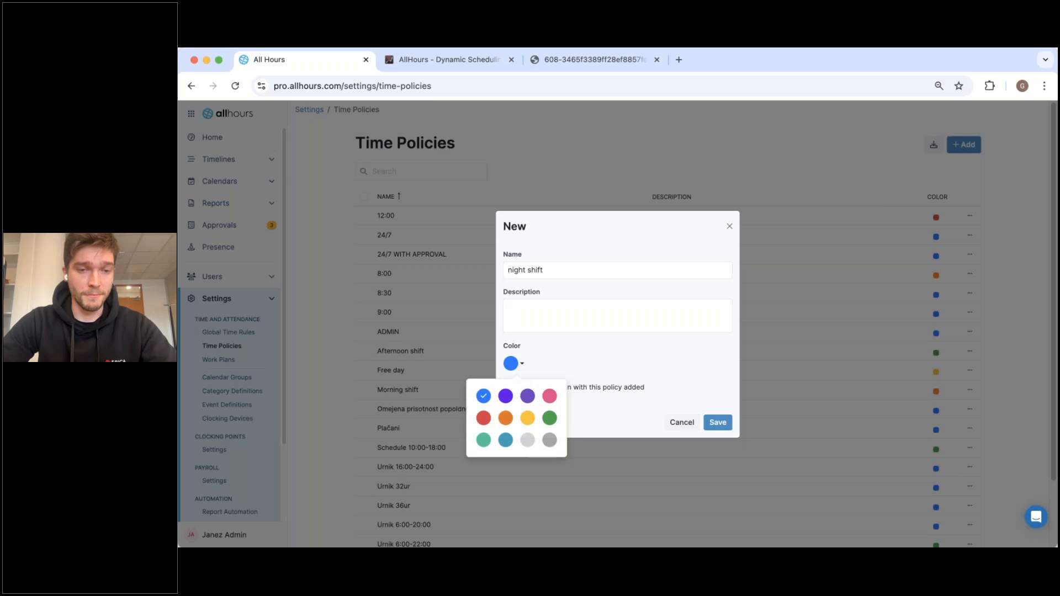
pyautogui.click(488, 422)
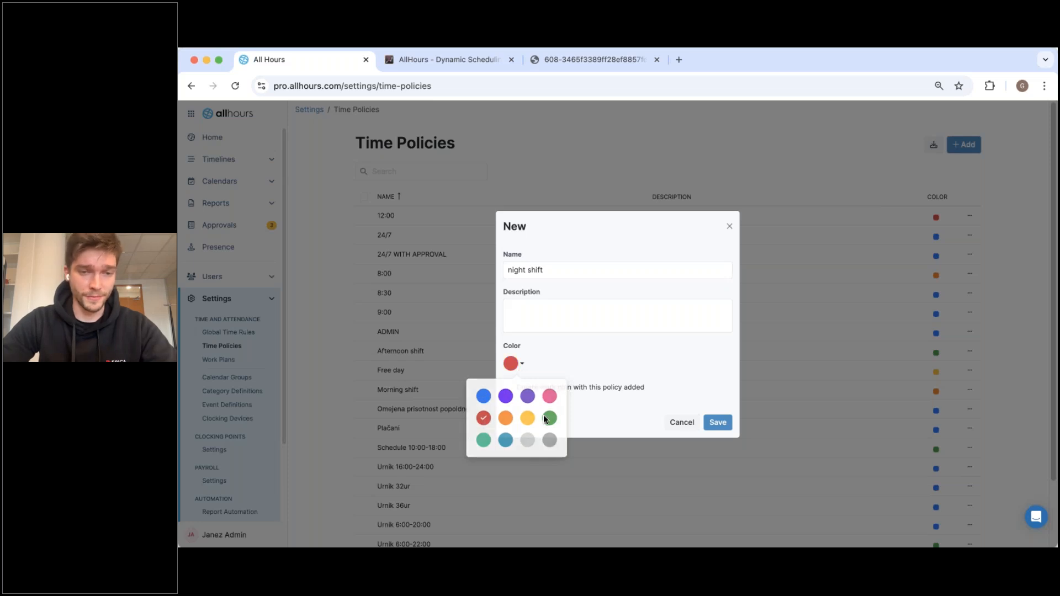
pyautogui.click(717, 422)
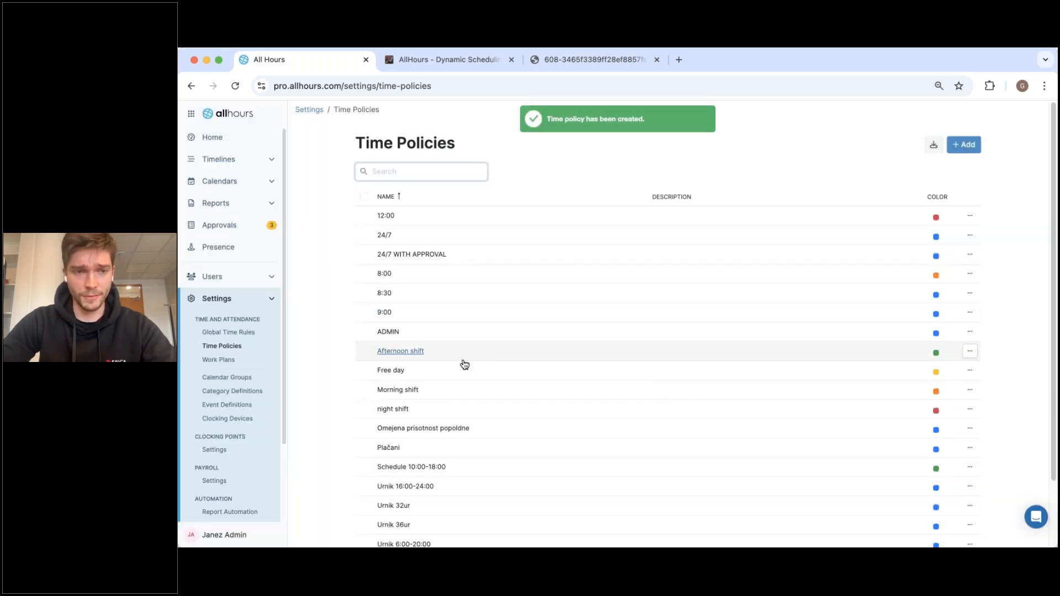
# Search the time policies for "nigh", open night shift and start its quick setup.
pyautogui.click(460, 165)
pyautogui.write('nigh')
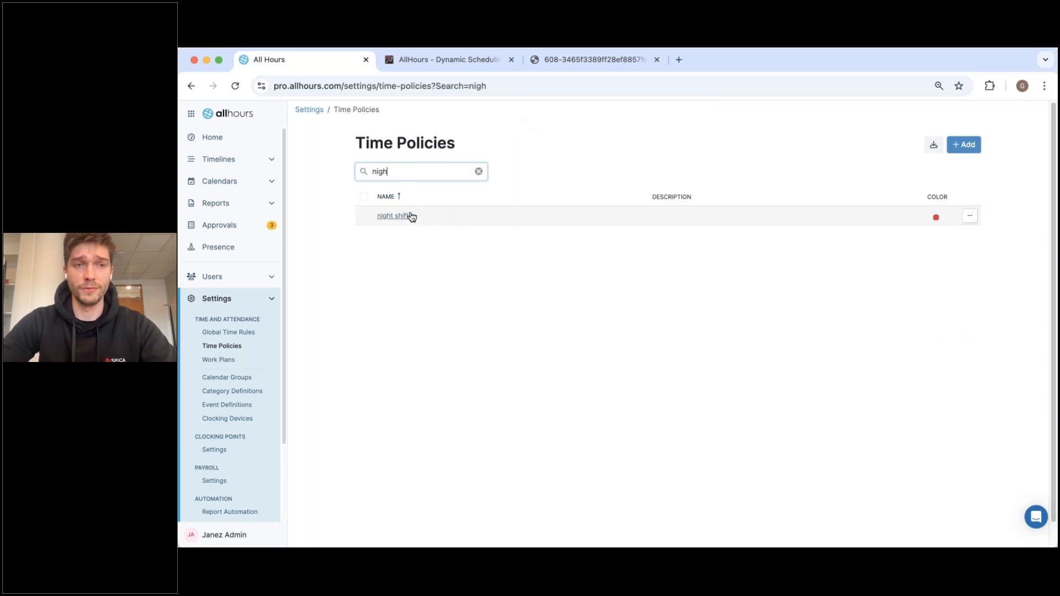
pyautogui.click(393, 216)
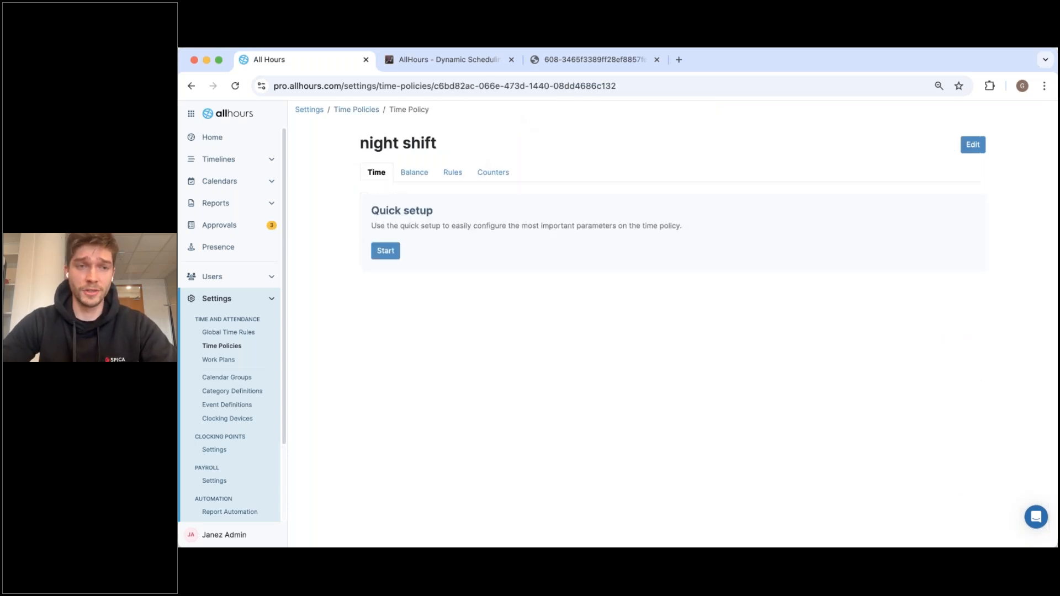
pyautogui.click(381, 251)
# Set the night shift's paid time to start at 22:00 and save the quick setup from the beginning of time.
pyautogui.moveTo(434, 346); pyautogui.dragTo(734, 358)
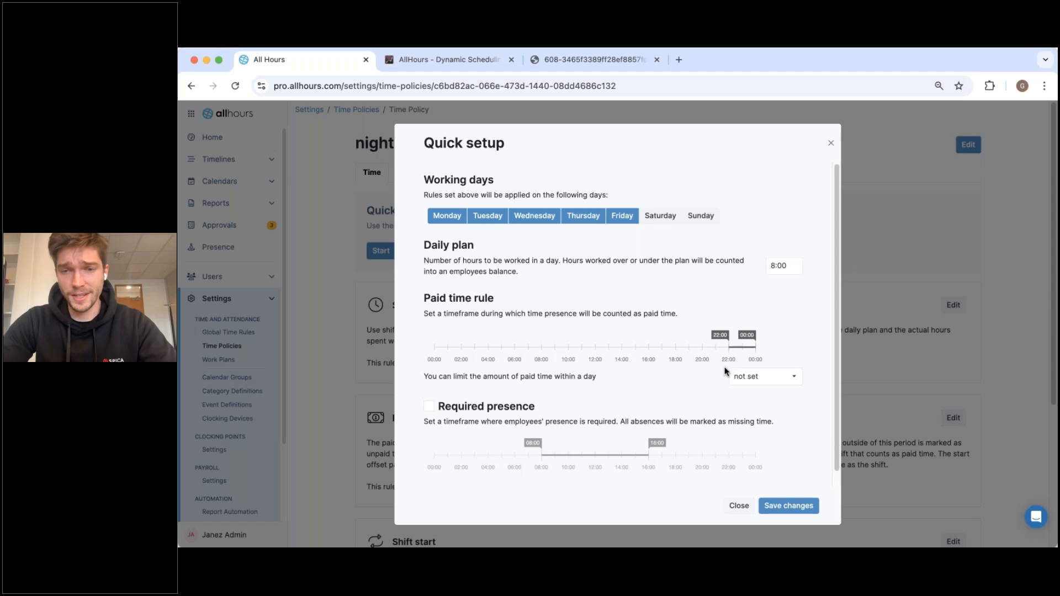
pyautogui.click(788, 506)
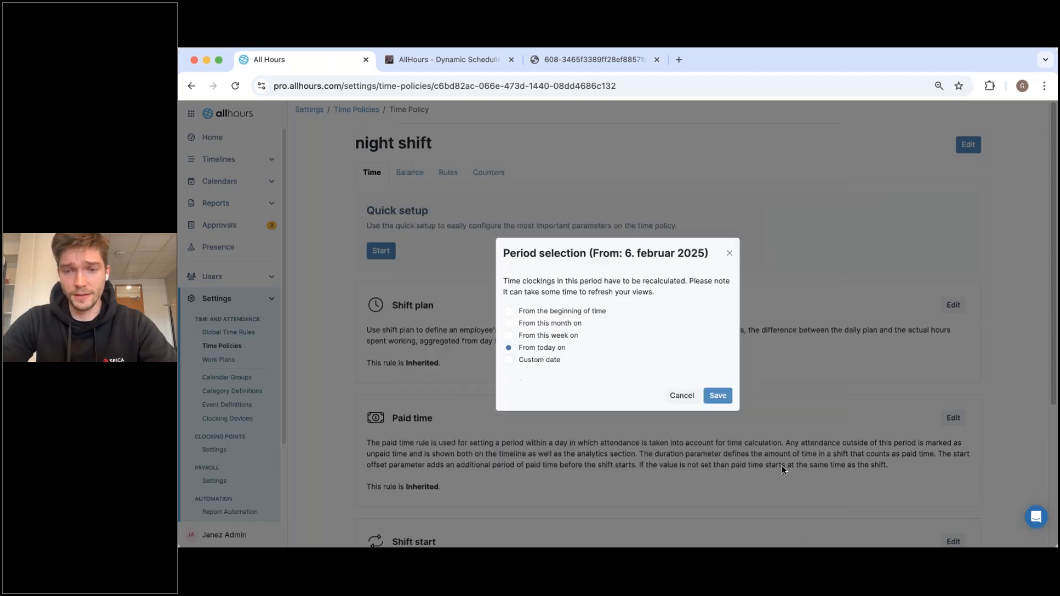
pyautogui.click(508, 311)
pyautogui.click(717, 397)
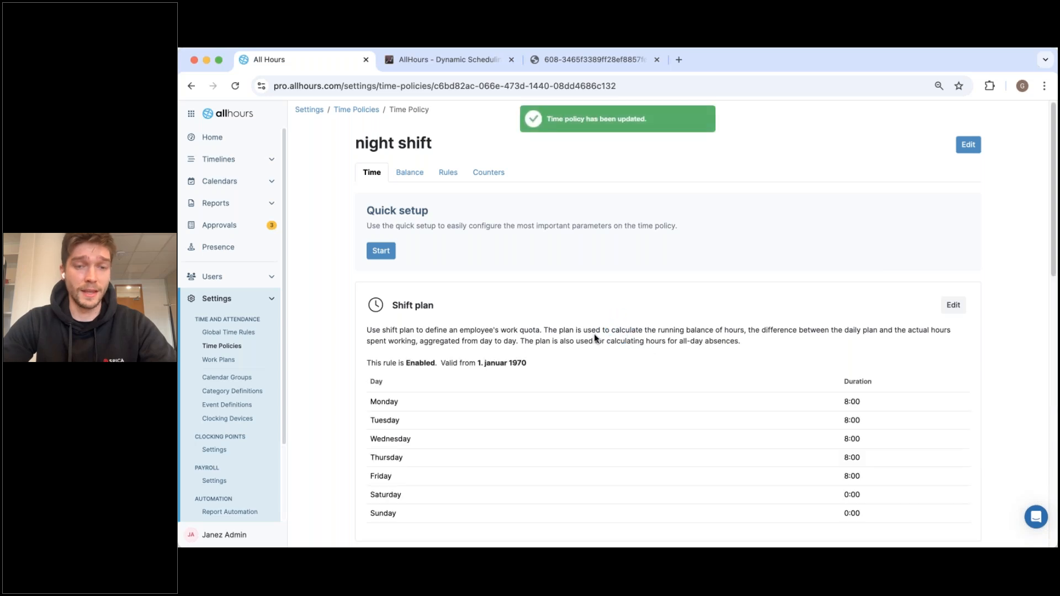
# Examine the night shift's paid time rule and its daily durations.
pyautogui.scroll(-3, 594, 334)
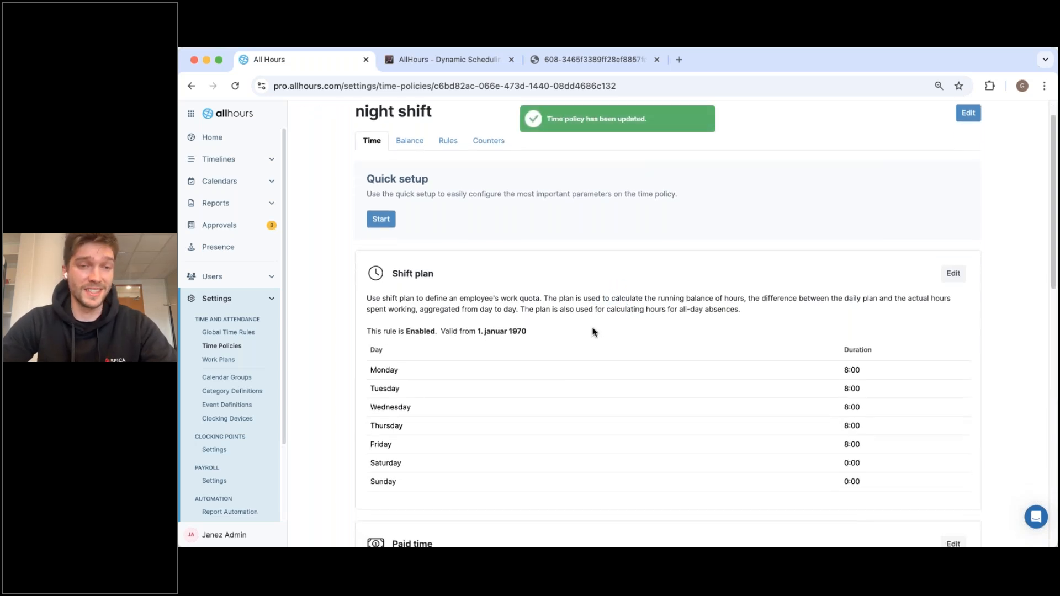
pyautogui.scroll(-5, 611, 274)
pyautogui.moveTo(434, 239); pyautogui.dragTo(392, 239)
pyautogui.moveTo(777, 346); pyautogui.dragTo(745, 352)
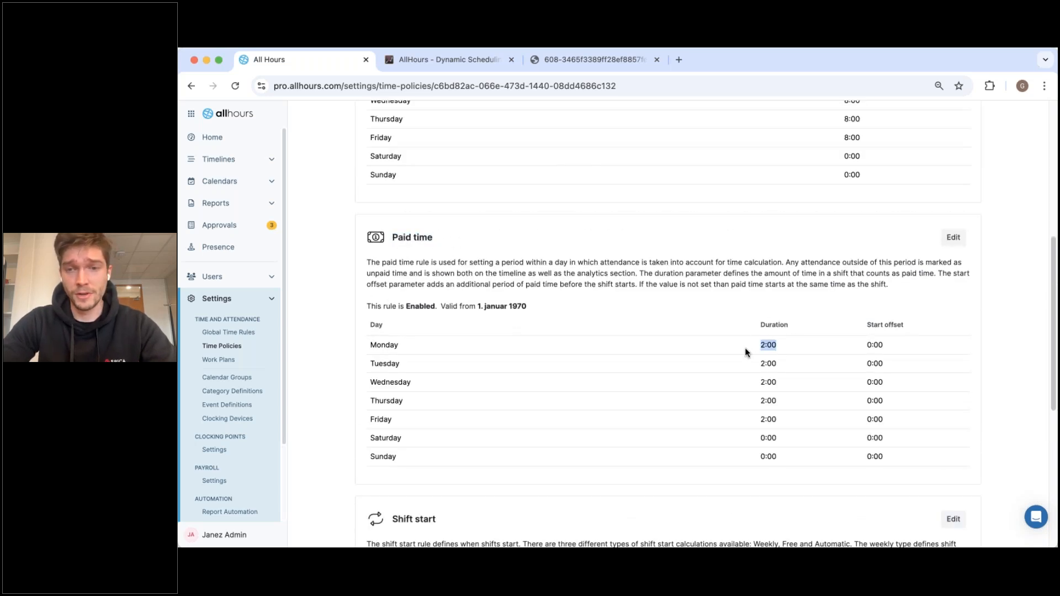
# Set the night shift's paid time duration to 8:00 for Monday through Friday and save the rule.
pyautogui.click(953, 238)
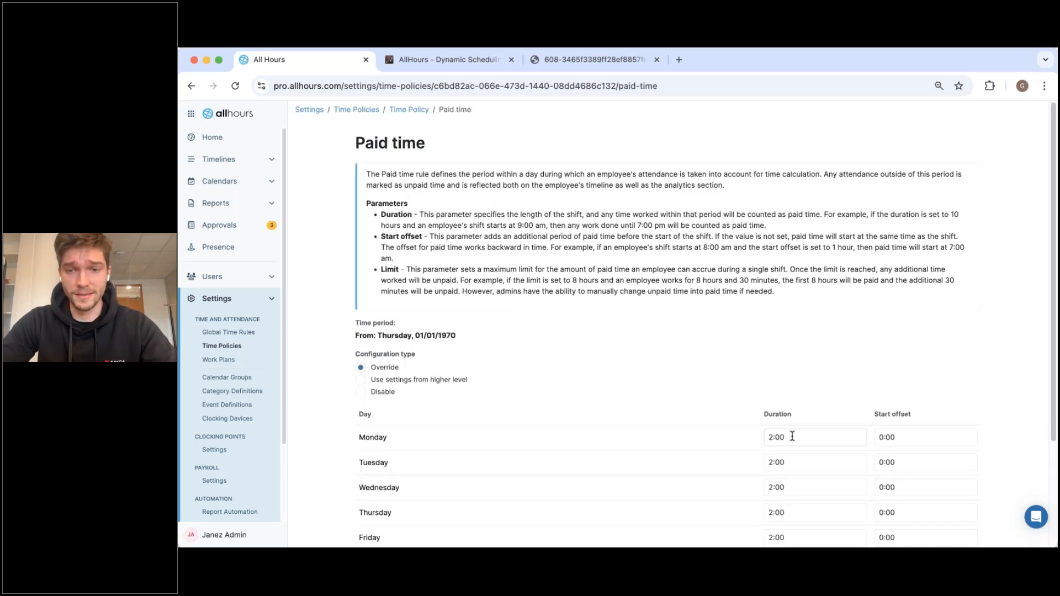
pyautogui.click(771, 437)
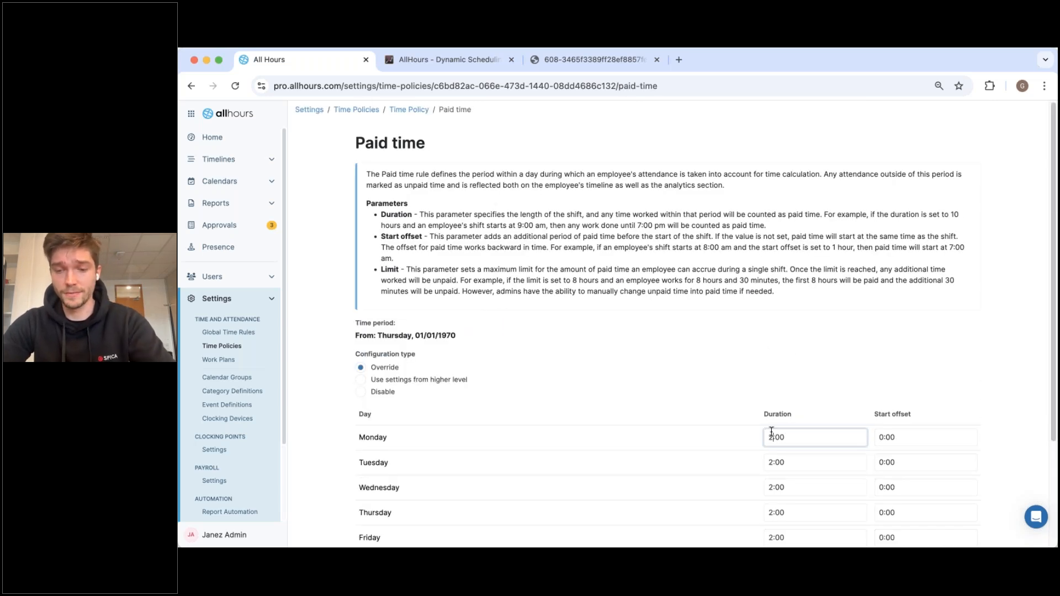
pyautogui.press('BackSpace')
pyautogui.write('8')
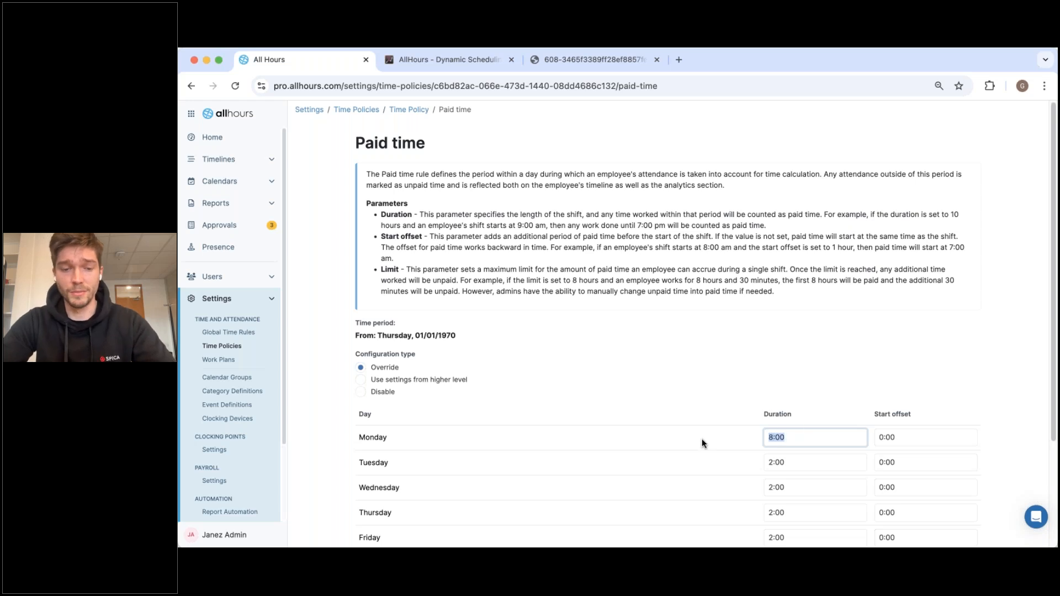
pyautogui.press('Tab')
pyautogui.write('8')
pyautogui.press('Tab')
pyautogui.write('8')
pyautogui.press('Tab')
pyautogui.write('8')
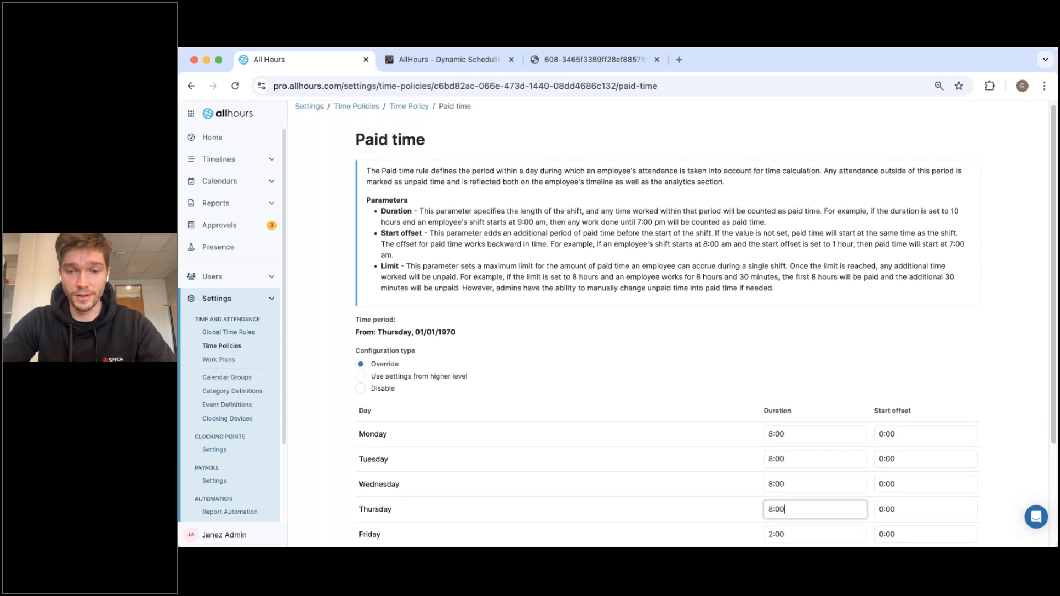
pyautogui.scroll(-1, 761, 462)
pyautogui.press('Tab')
pyautogui.write('8')
pyautogui.scroll(-4, 718, 350)
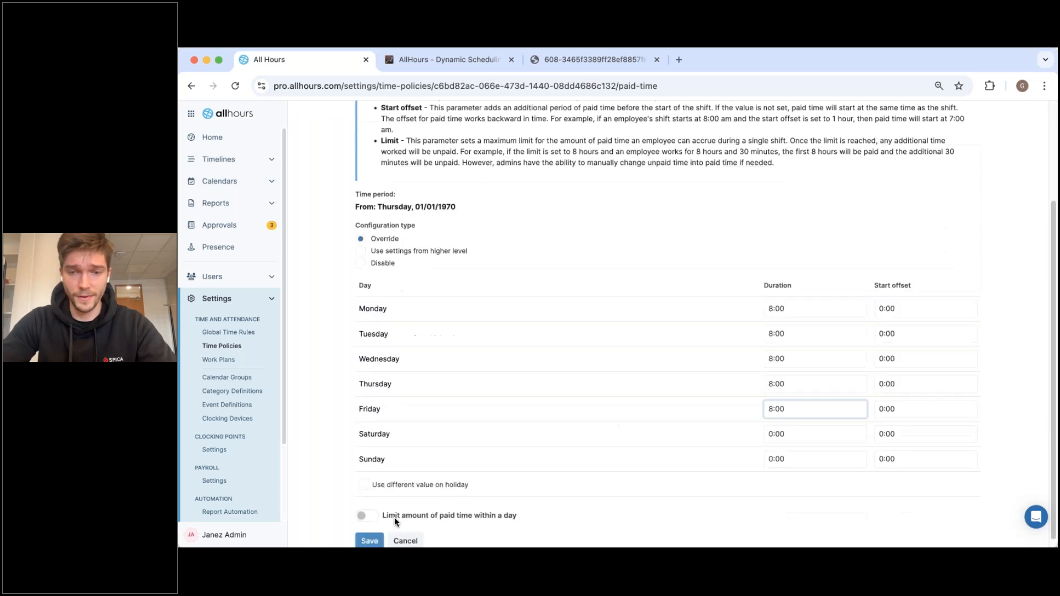
pyautogui.click(368, 541)
pyautogui.click(716, 408)
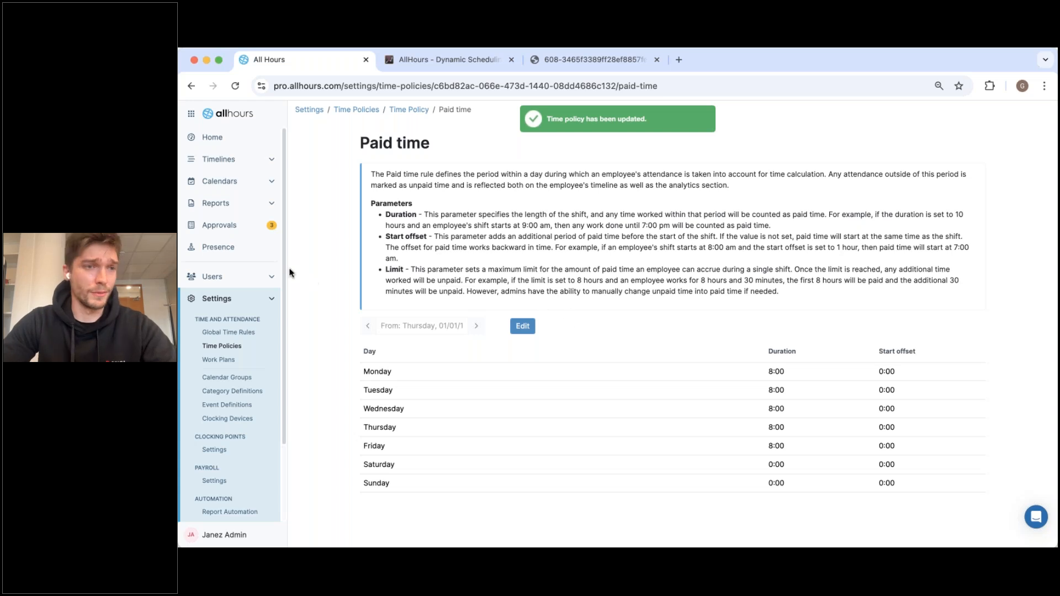
# Open the work plans settings and start a new work plan named "Work plan".
pyautogui.click(247, 154)
pyautogui.click(235, 301)
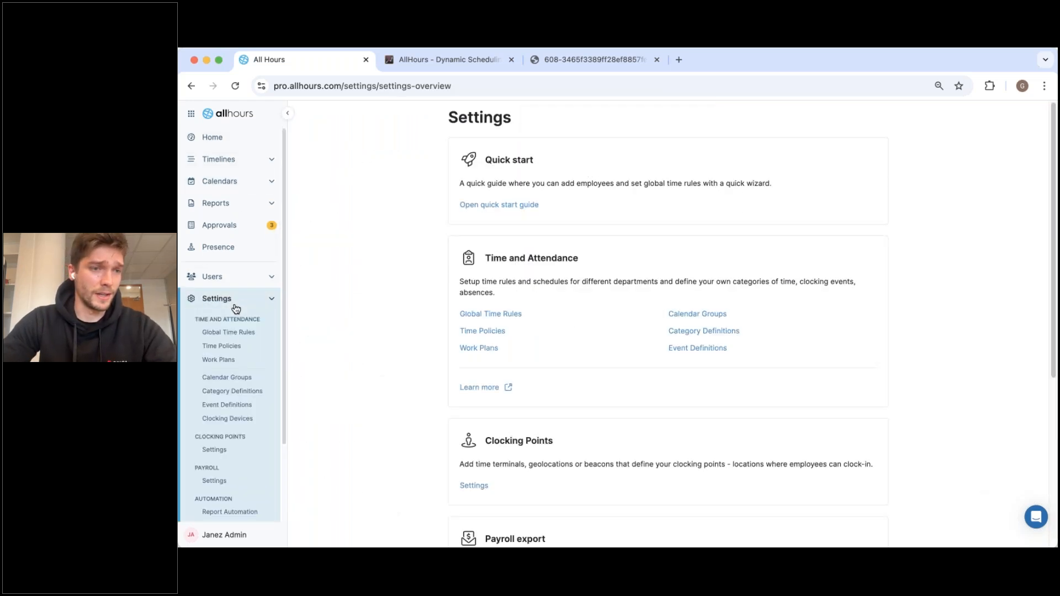
pyautogui.click(220, 360)
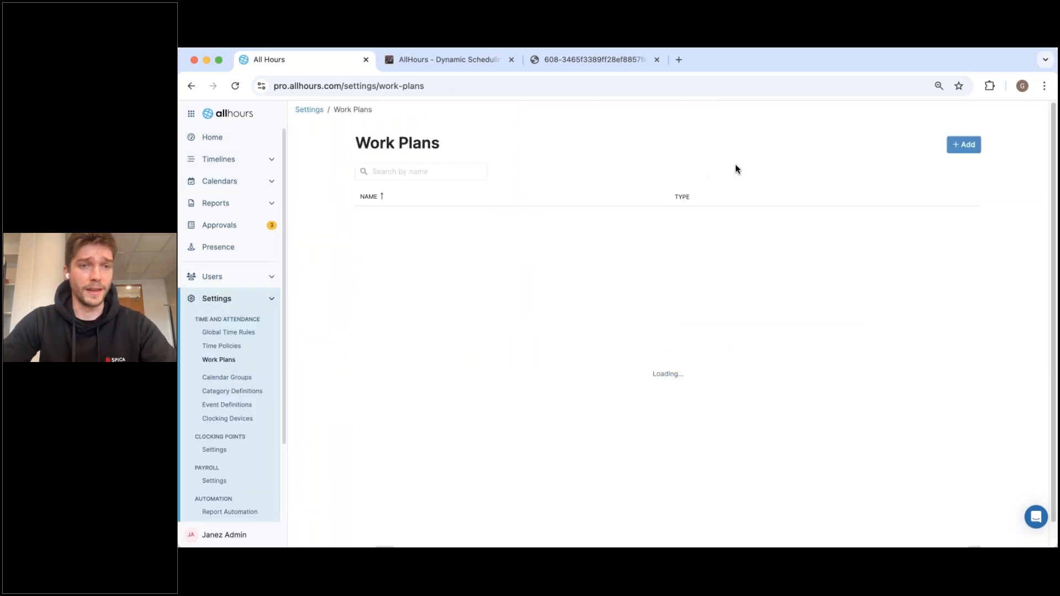
pyautogui.click(963, 145)
pyautogui.click(550, 199)
pyautogui.write('Wro')
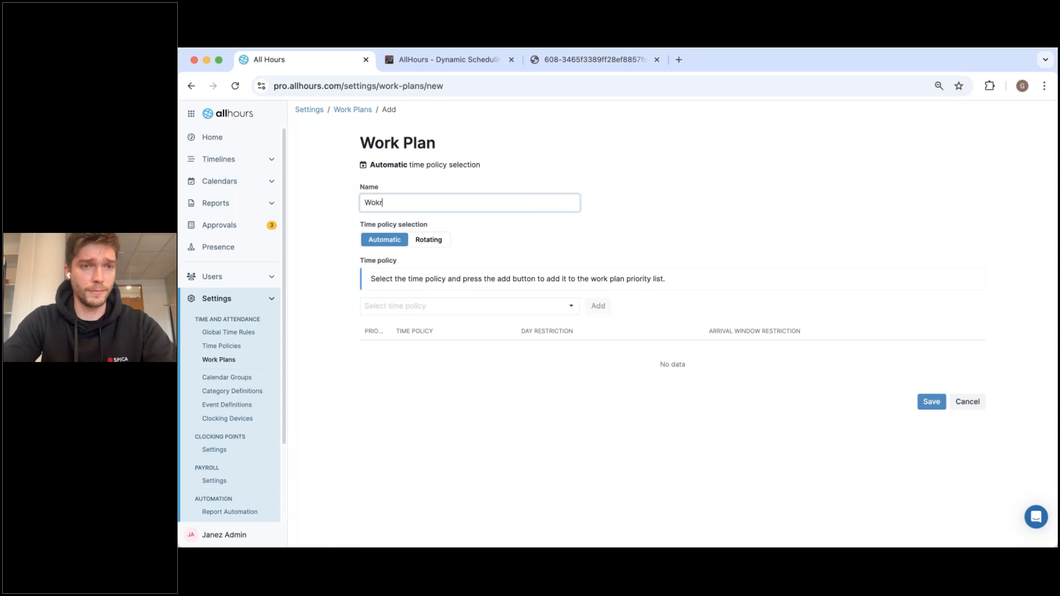
pyautogui.write('k plab')
pyautogui.press('BackSpace')
pyautogui.write('n')
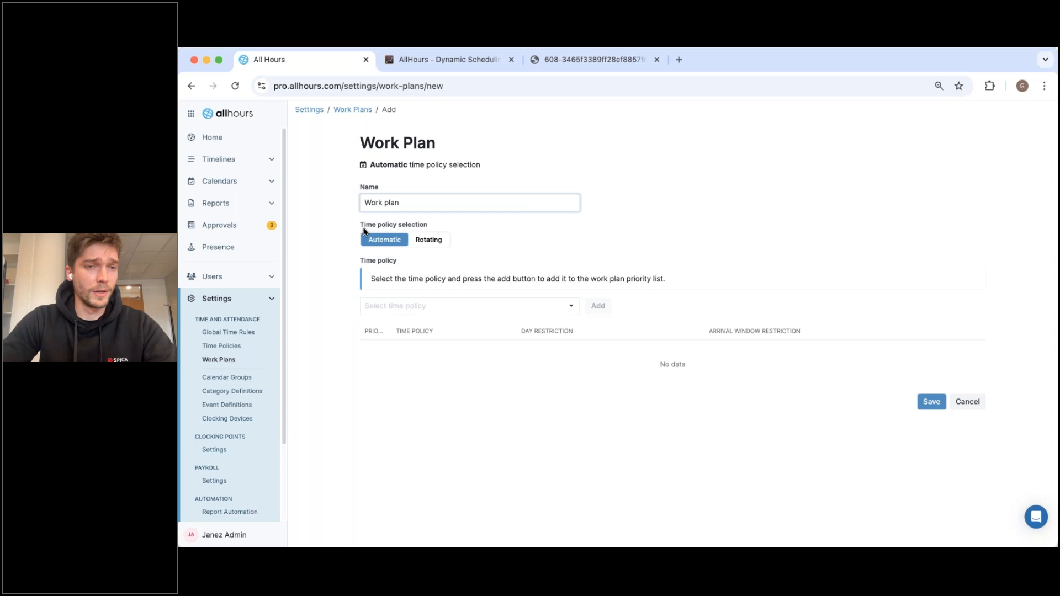
# Add the Morning shift time policy to the work plan's priority list.
pyautogui.click(421, 305)
pyautogui.write('mor')
pyautogui.click(431, 322)
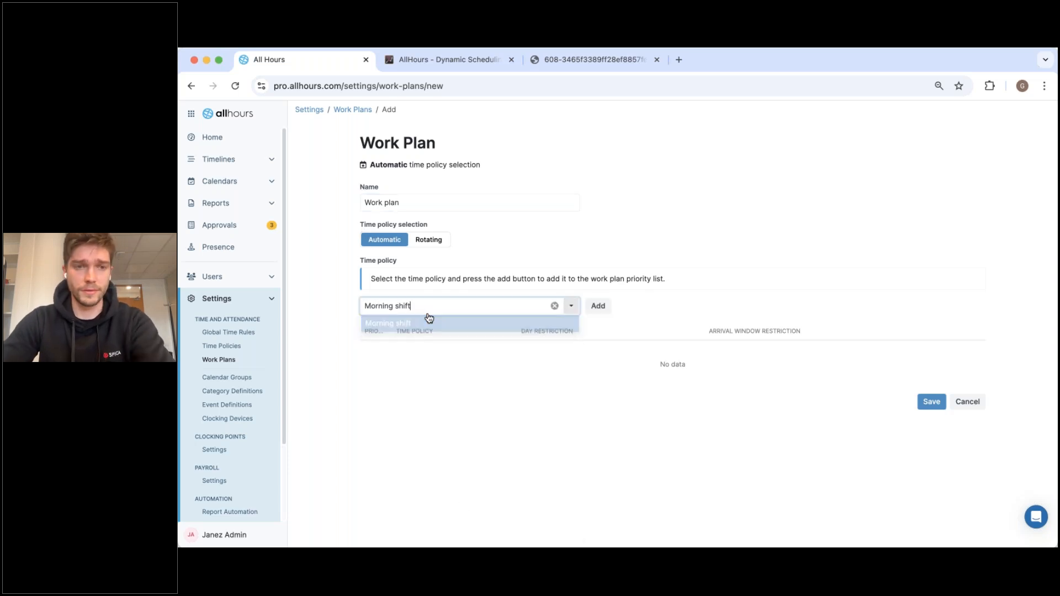
pyautogui.click(599, 307)
pyautogui.click(455, 312)
pyautogui.moveTo(447, 309); pyautogui.dragTo(286, 305)
pyautogui.write('sh')
pyautogui.press('BackSpace')
pyautogui.press('BackSpace')
pyautogui.write('shift')
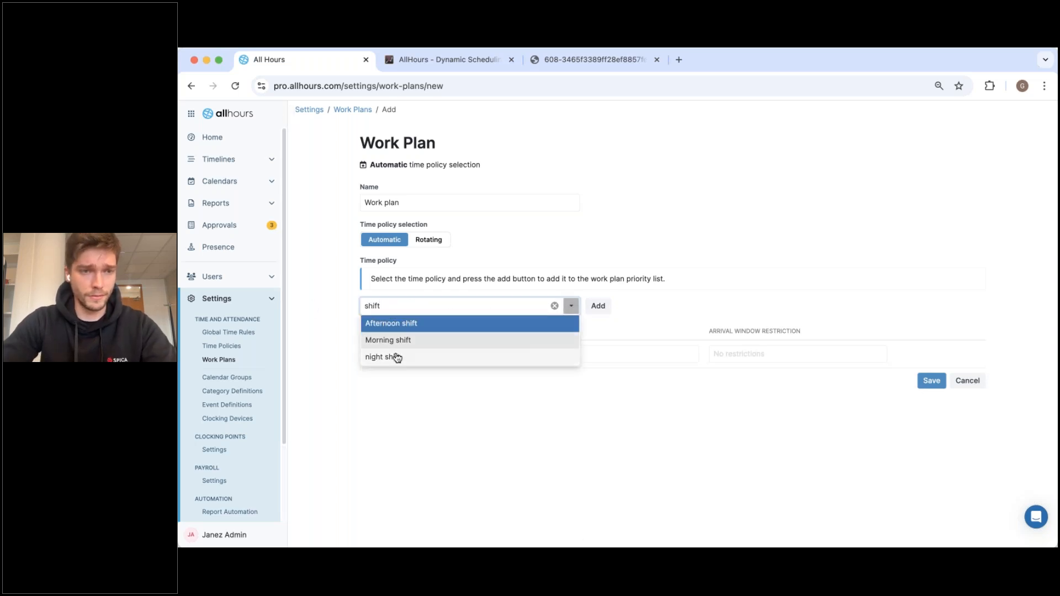
pyautogui.press('Return')
# Add the night shift time policy to the work plan's priority list, after Morning shift.
pyautogui.click(495, 309)
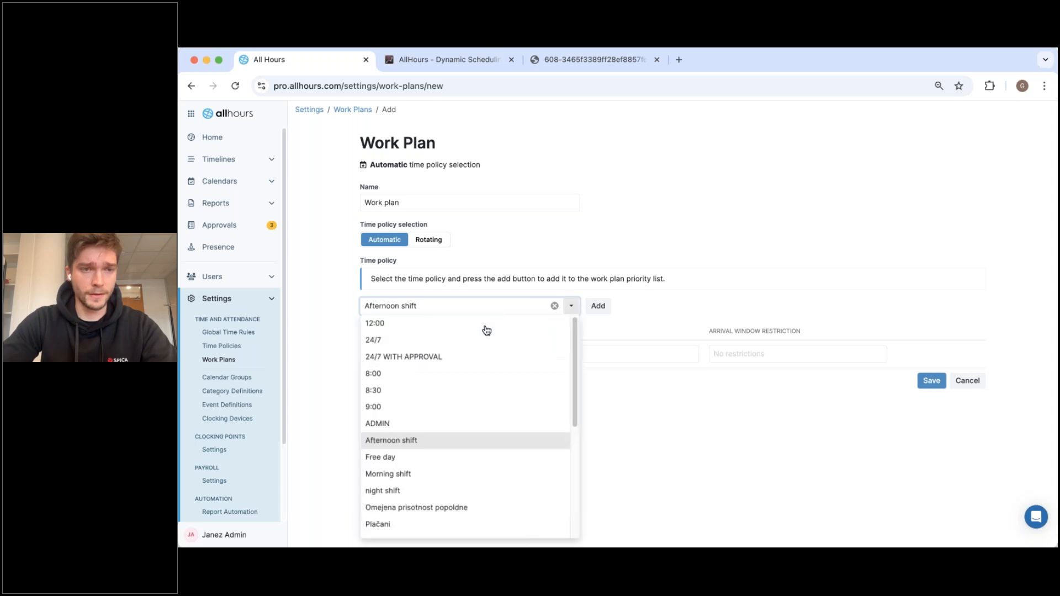
pyautogui.moveTo(431, 306); pyautogui.dragTo(329, 307)
pyautogui.write('night shift')
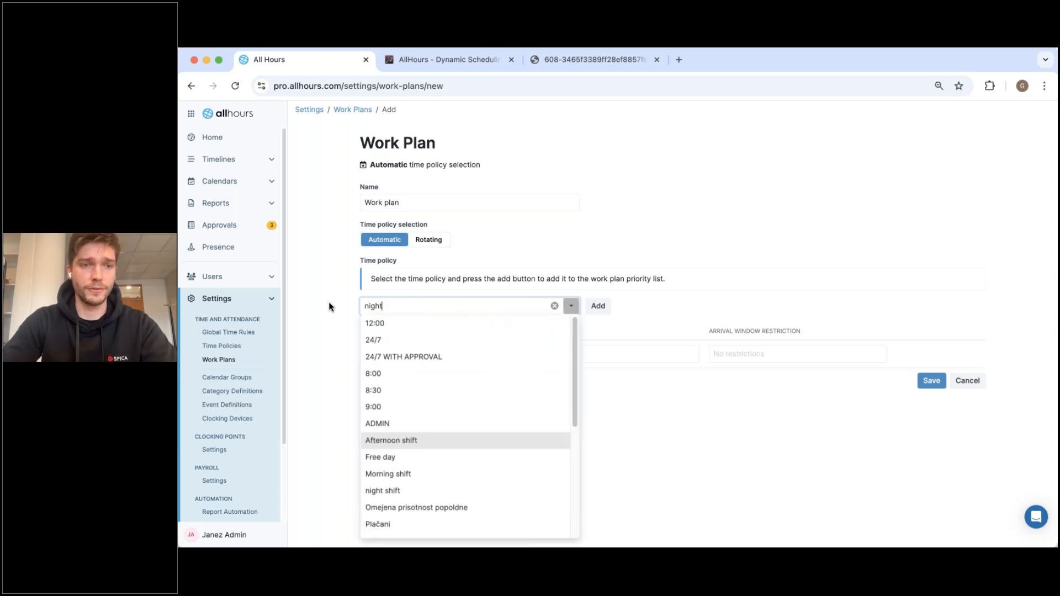
pyautogui.click(566, 312)
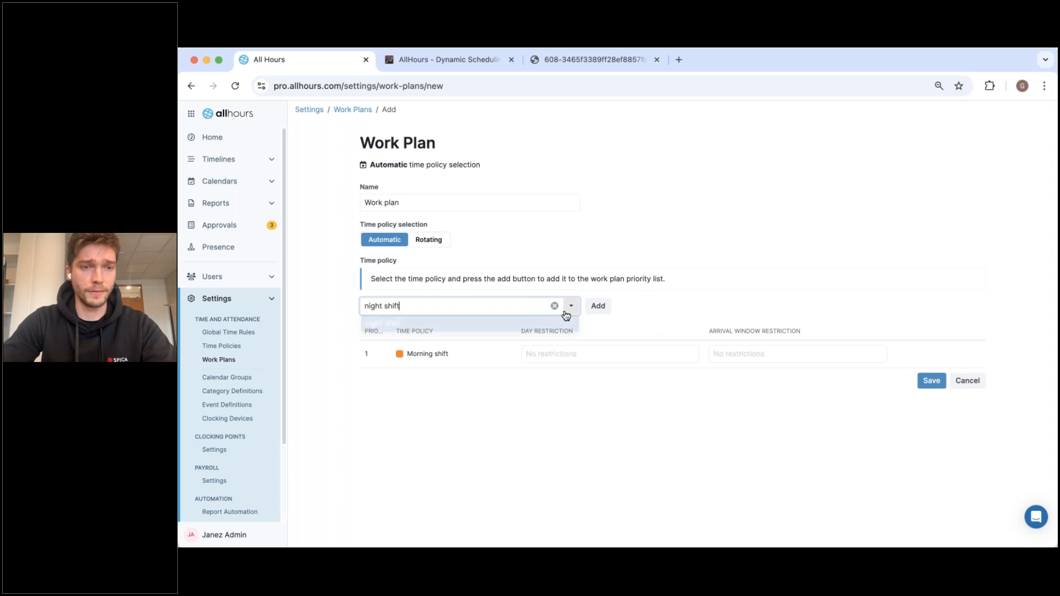
pyautogui.click(598, 307)
# Add the Afternoon shift time policy as the third entry in the work plan's priority list.
pyautogui.click(571, 307)
pyautogui.moveTo(408, 307); pyautogui.dragTo(310, 298)
pyautogui.write('after')
pyautogui.press('Return')
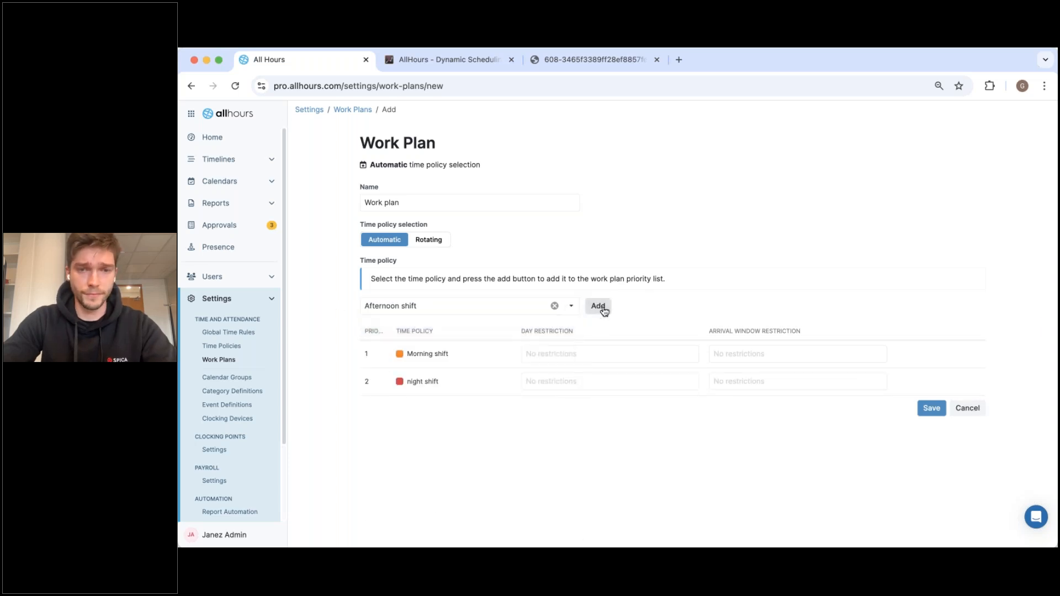
pyautogui.click(598, 306)
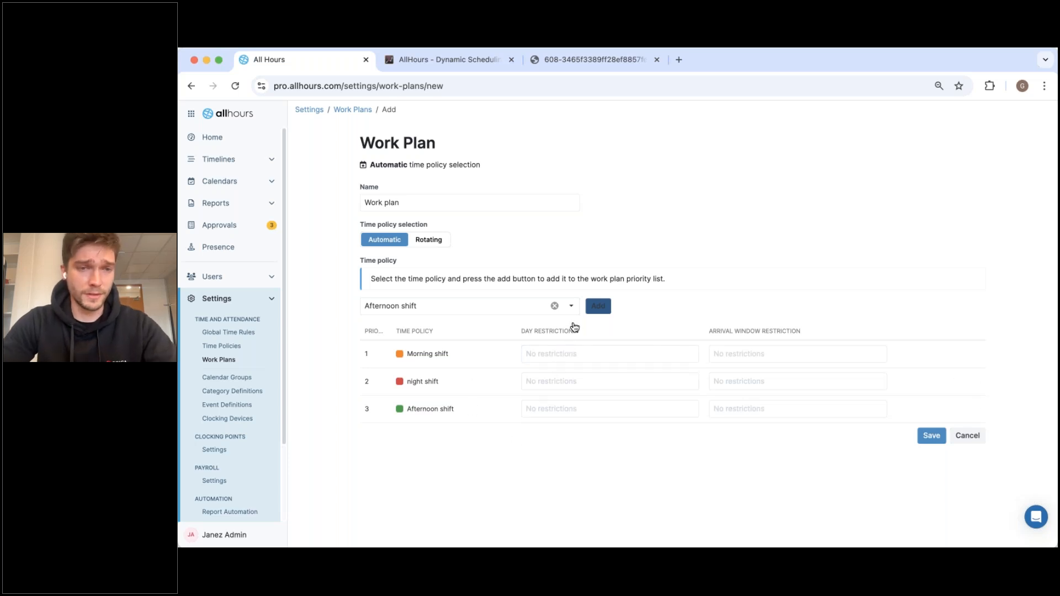
# Restrict the Morning shift's arrival window to 4:00 - 10:00.
pyautogui.click(733, 354)
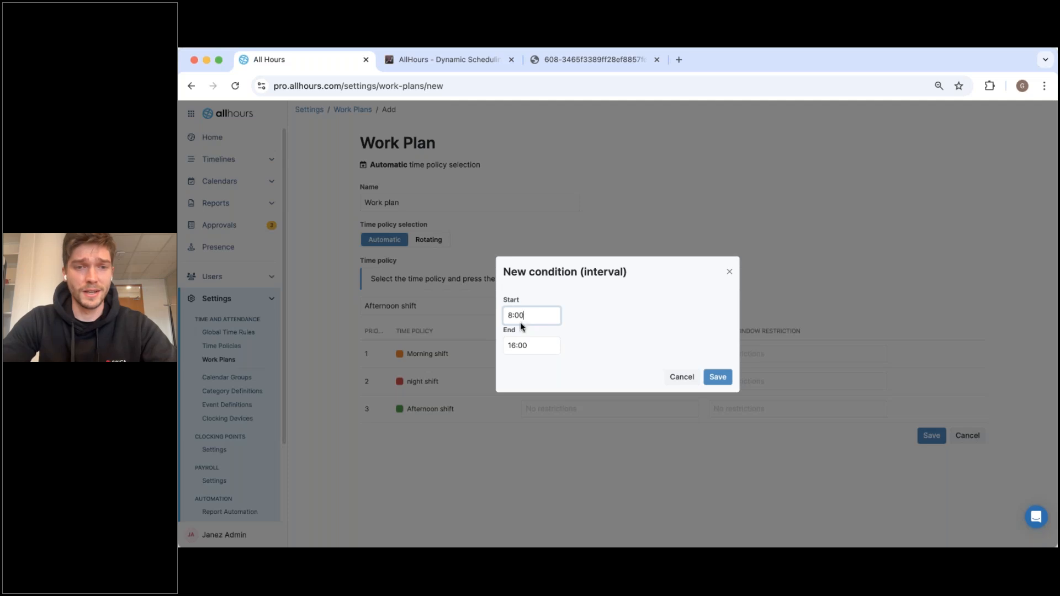
pyautogui.write('4')
pyautogui.click(517, 345)
pyautogui.press('BackSpace')
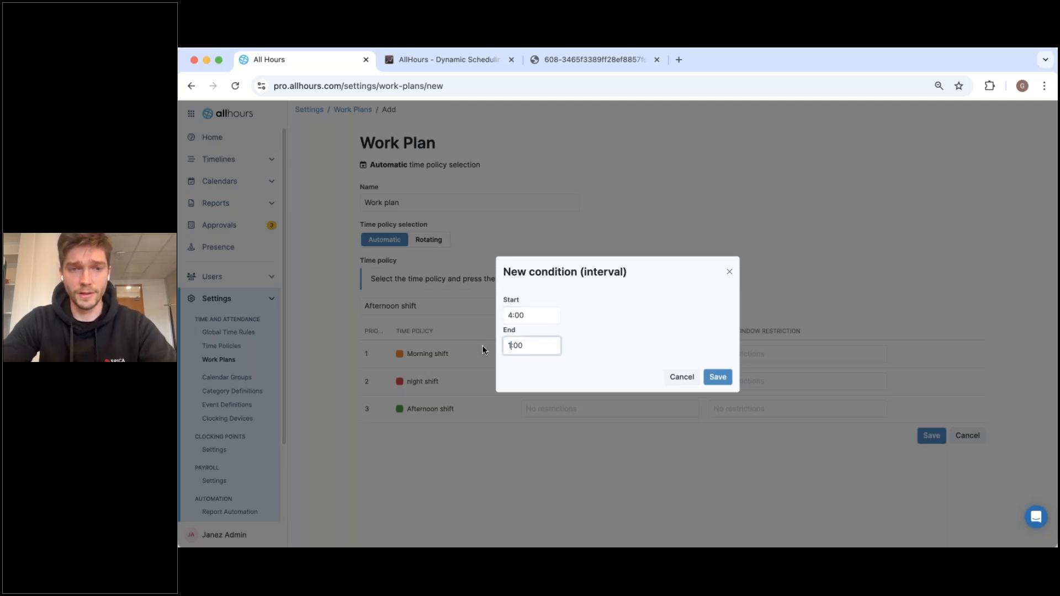
pyautogui.write('0')
pyautogui.click(717, 378)
# Restrict the night shift's arrival window to 22:00 - 2:00 and move that policy below Afternoon shift.
pyautogui.click(745, 380)
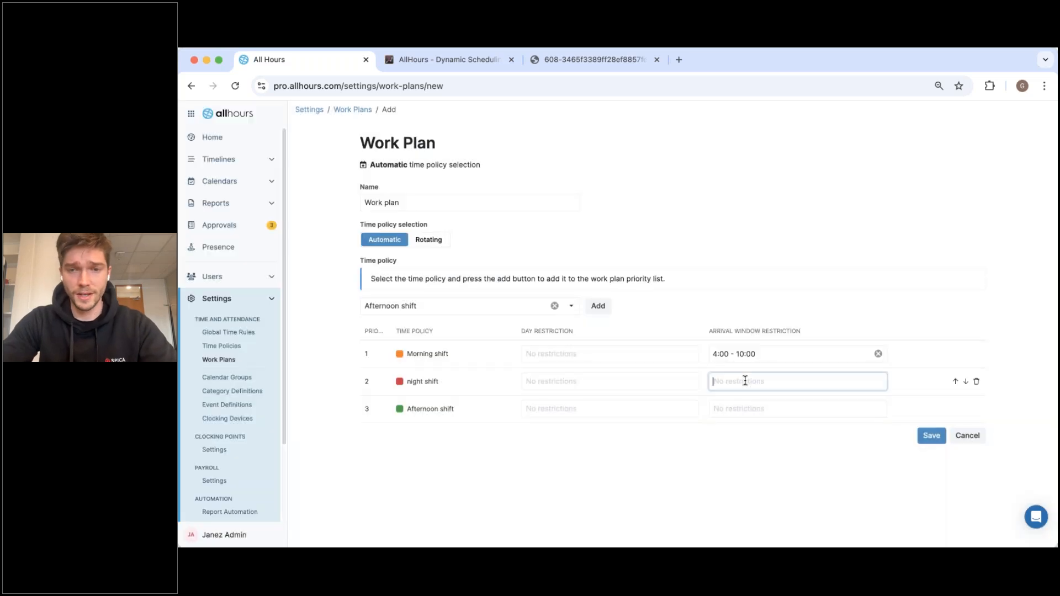
pyautogui.write('22')
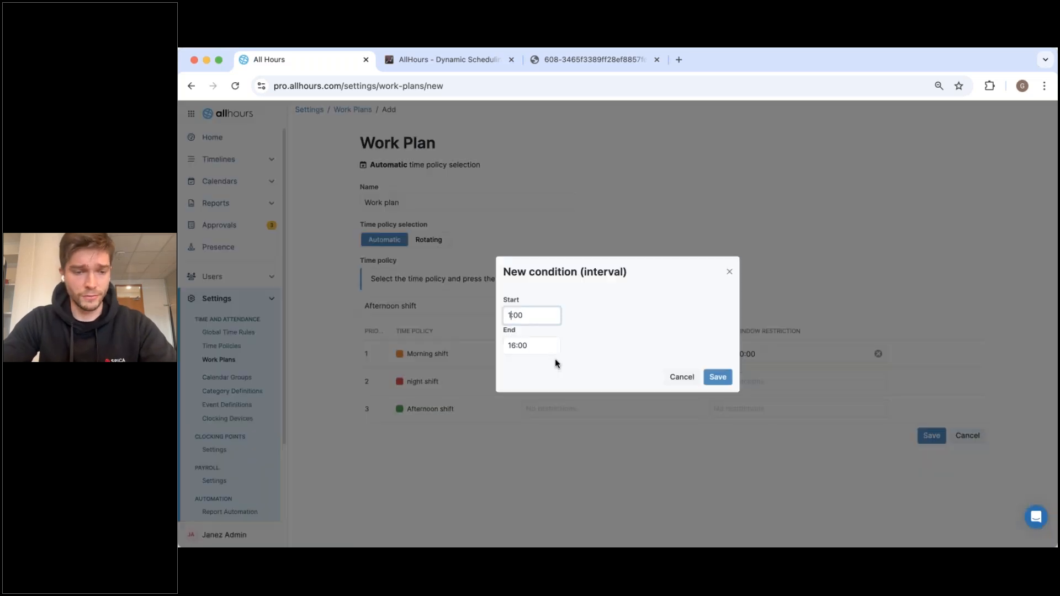
pyautogui.doubleClick(514, 345)
pyautogui.write('2')
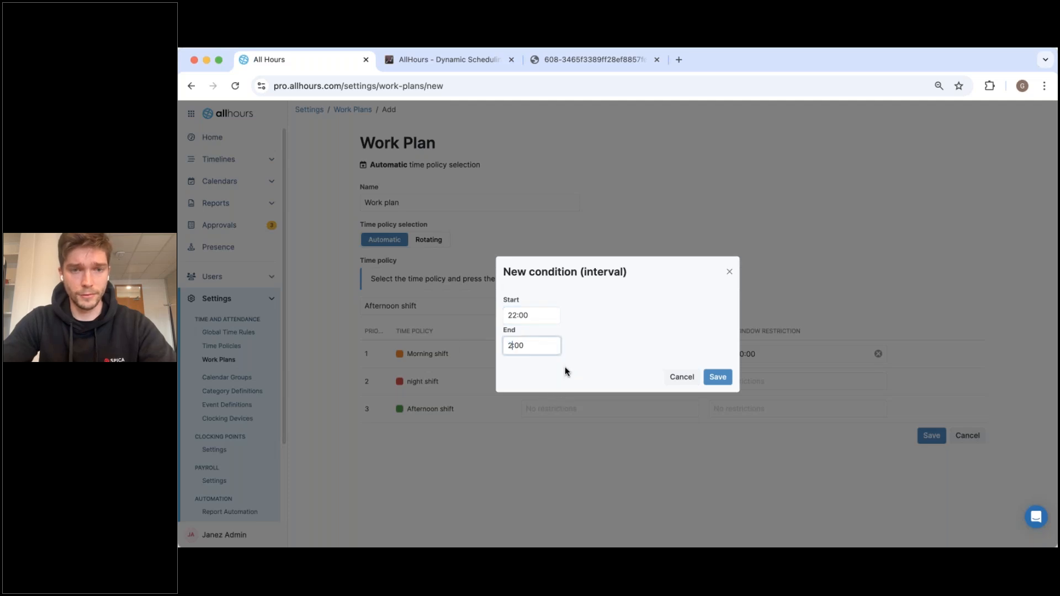
pyautogui.click(718, 377)
pyautogui.click(964, 384)
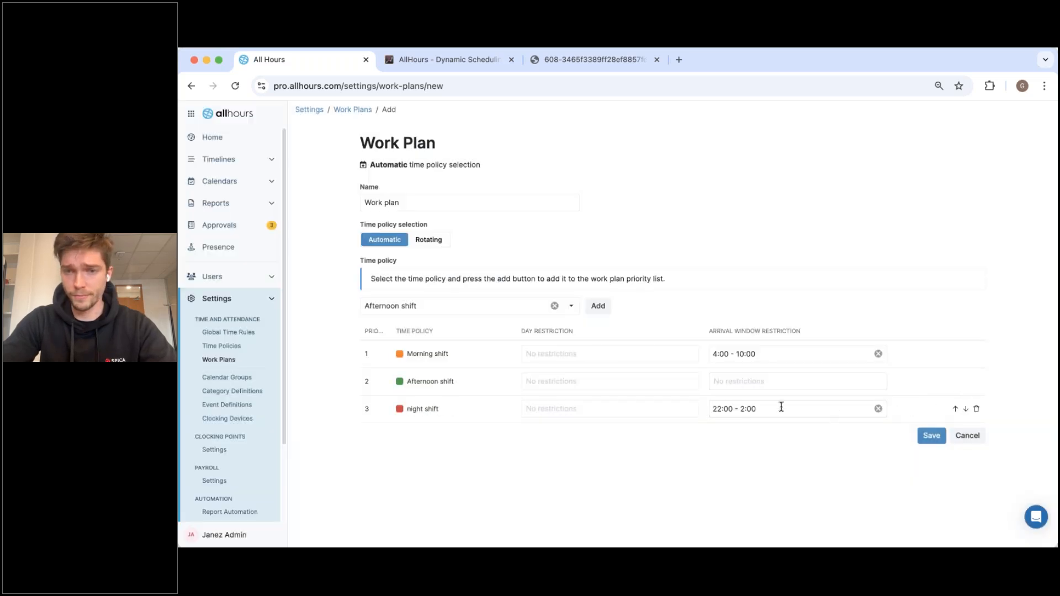
# Restrict the Afternoon shift's arrival window to 10:00 - 21:00.
pyautogui.click(772, 381)
pyautogui.doubleClick(511, 315)
pyautogui.write('10:00')
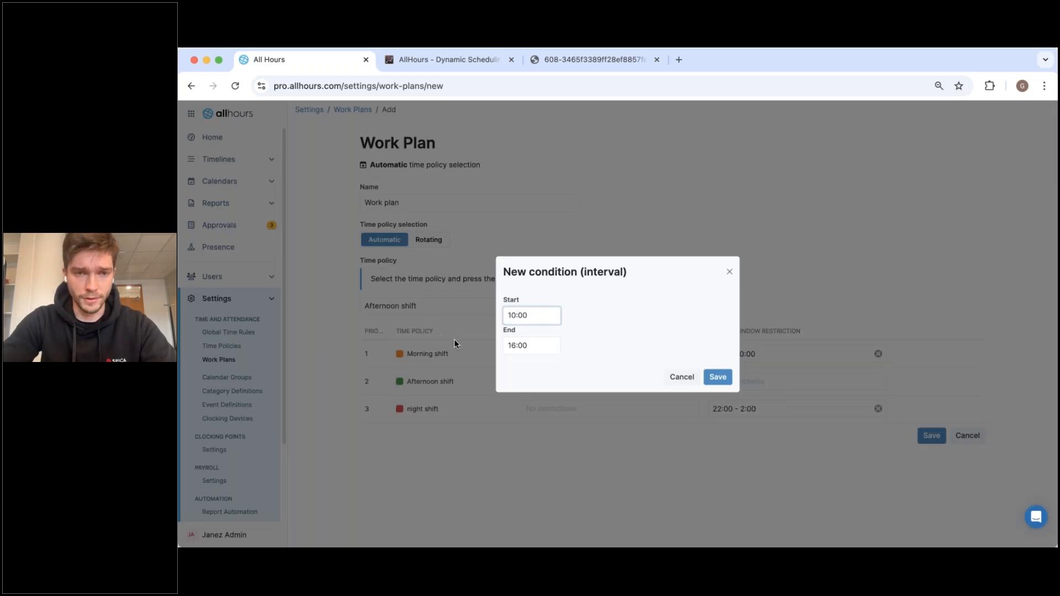
pyautogui.doubleClick(516, 344)
pyautogui.write('21')
pyautogui.click(718, 377)
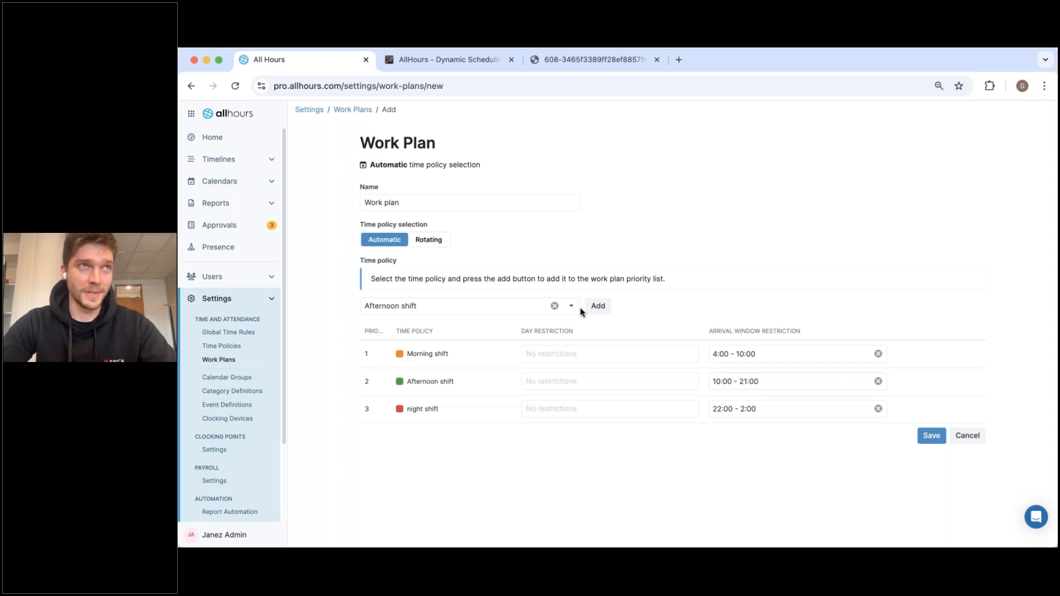
# Add Afternoon shift again as the fourth priority without an arrival restriction and save the work plan.
pyautogui.click(594, 307)
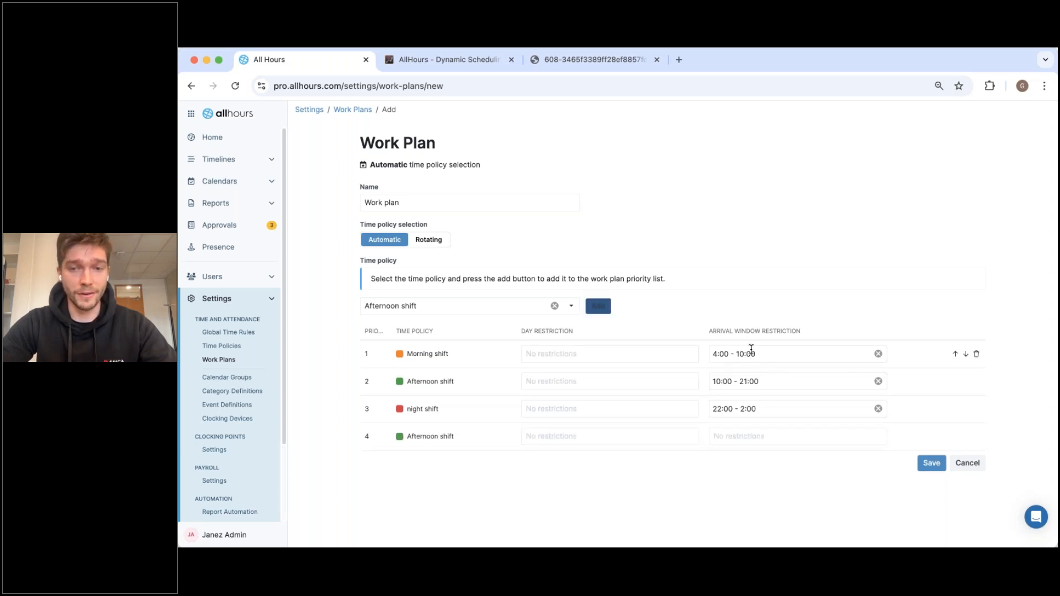
pyautogui.moveTo(412, 439); pyautogui.dragTo(809, 436)
pyautogui.click(468, 442)
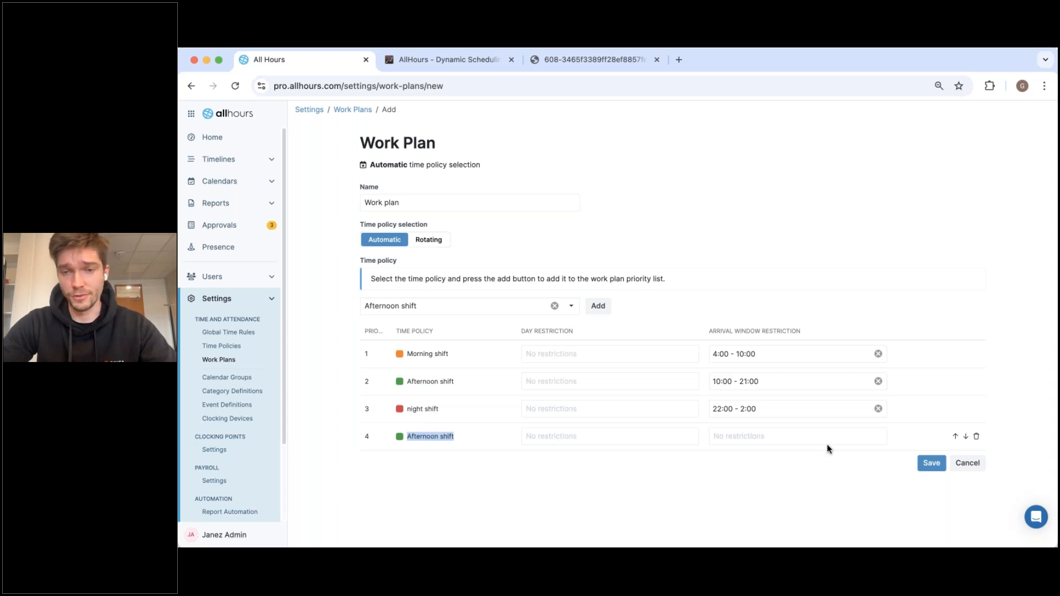
pyautogui.click(931, 464)
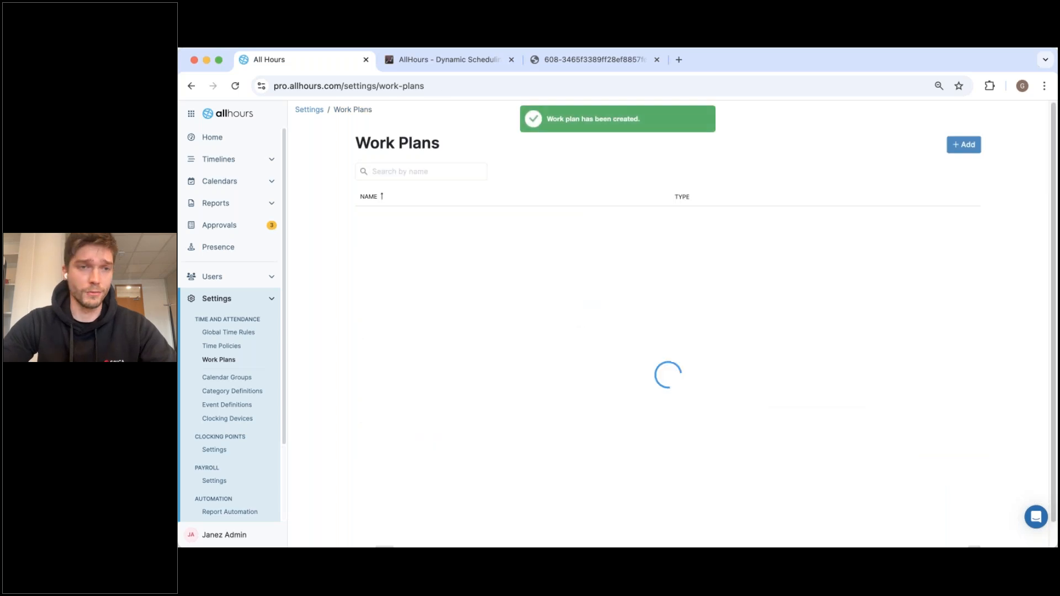
# Assign "Work plan" to the test admin user in the Firm department, valid from 1. 2. 2025, and clear the user selection.
pyautogui.moveTo(242, 282)
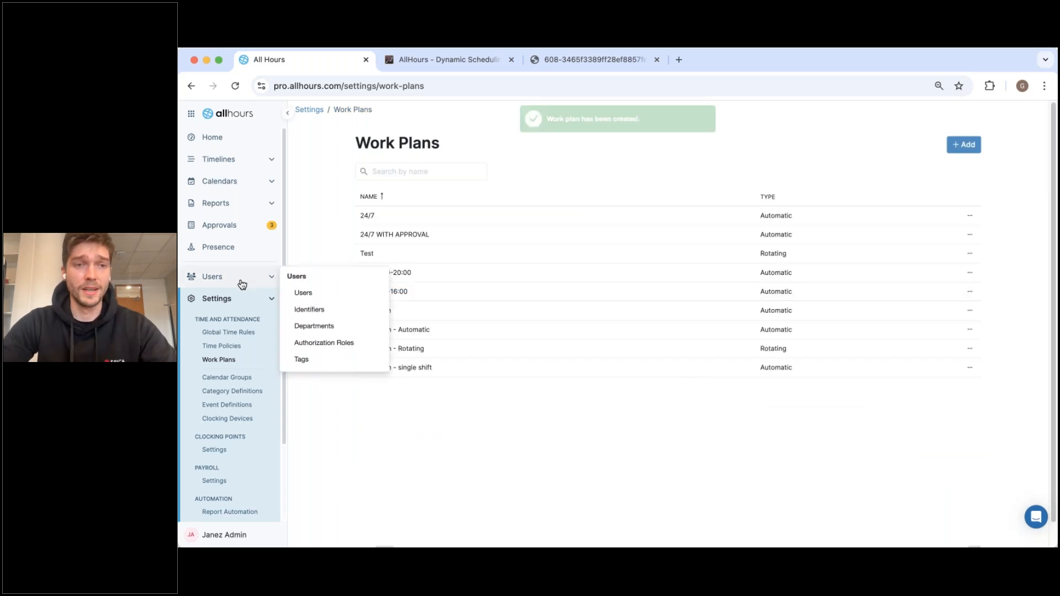
pyautogui.click(240, 283)
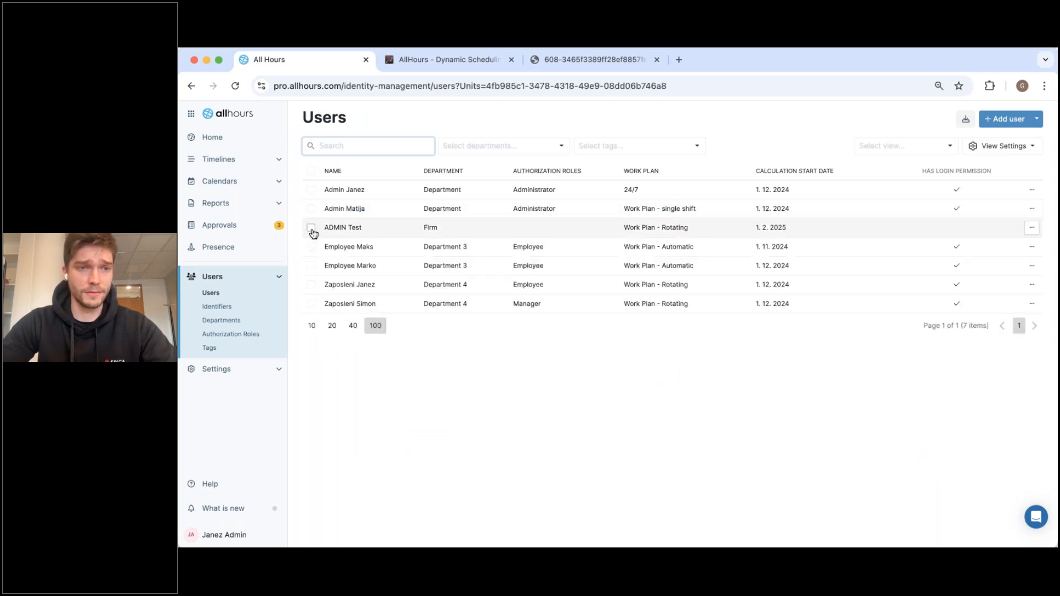
pyautogui.click(310, 227)
pyautogui.click(414, 145)
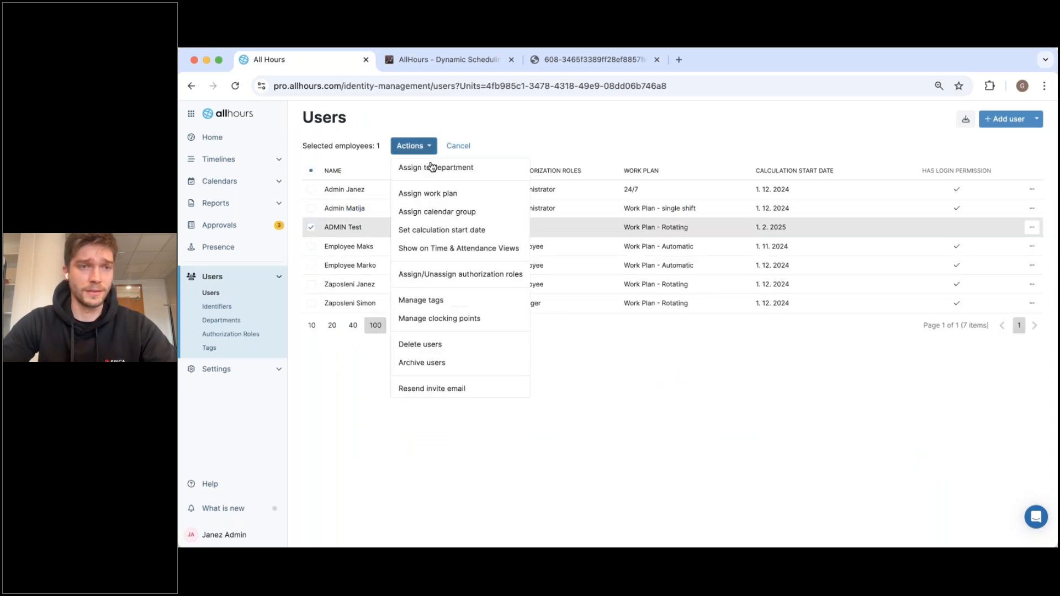
pyautogui.click(450, 198)
pyautogui.click(586, 278)
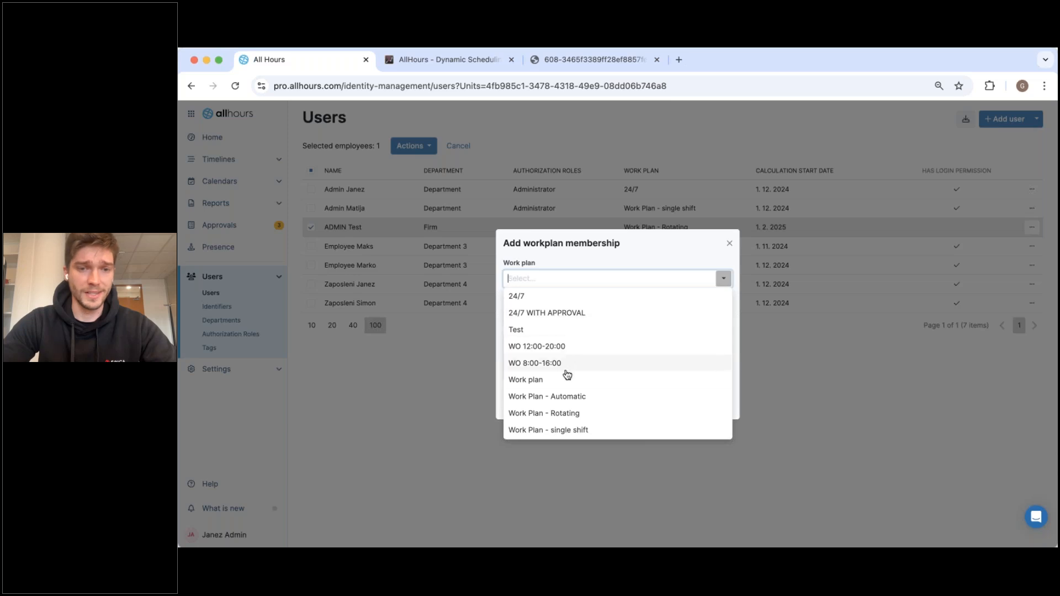
pyautogui.click(583, 383)
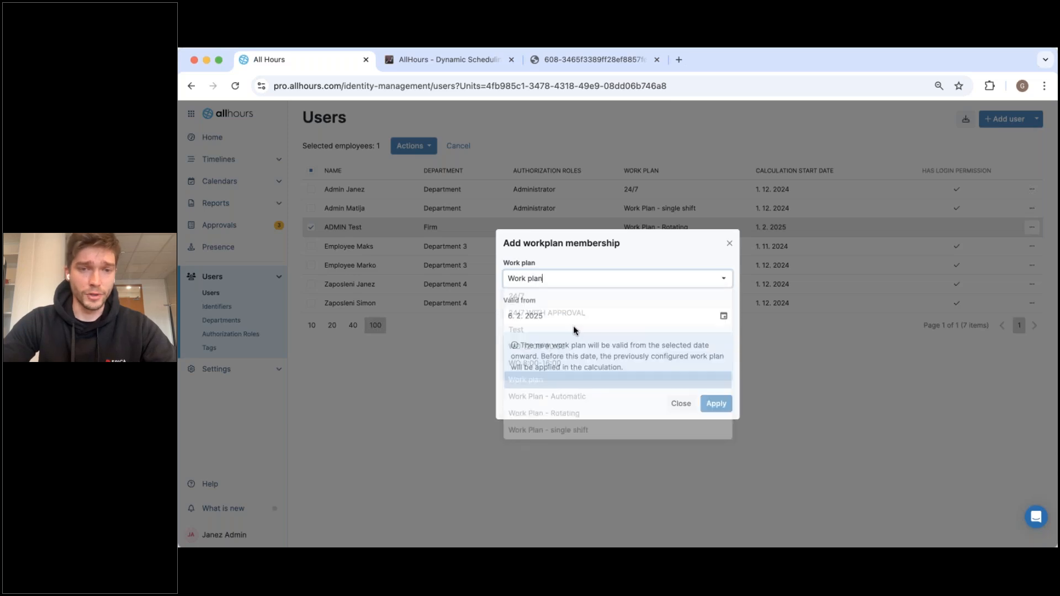
pyautogui.click(724, 316)
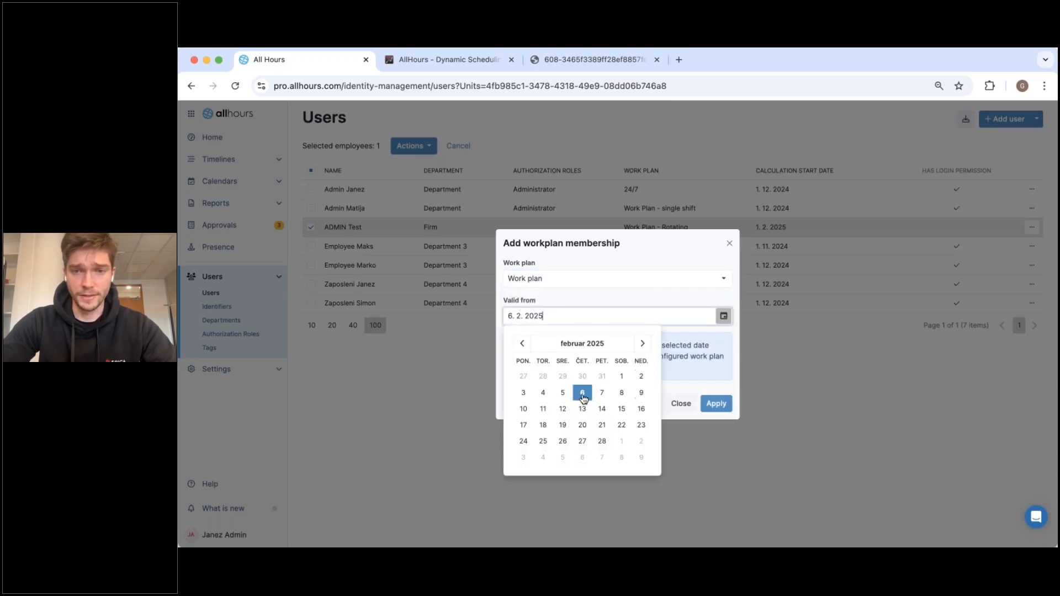
pyautogui.click(621, 376)
pyautogui.click(714, 404)
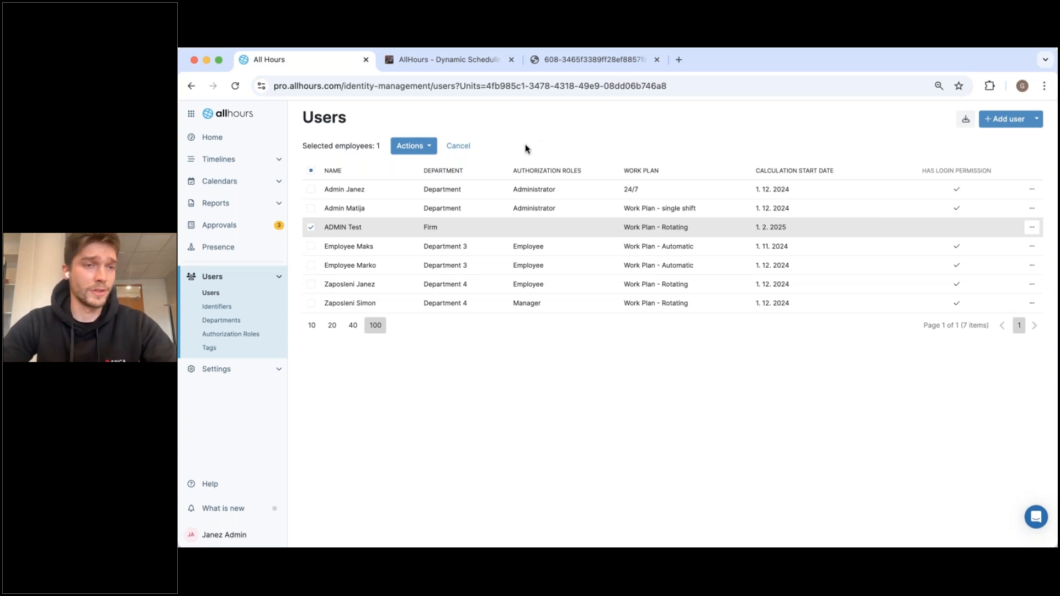
pyautogui.click(474, 147)
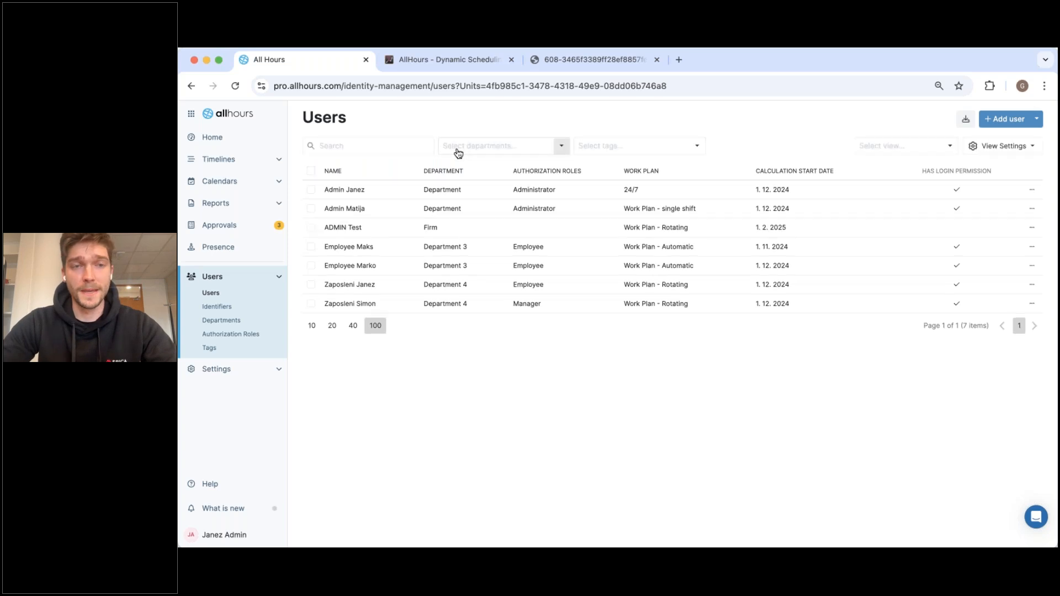
# Open the calendar of all employees.
pyautogui.moveTo(282, 174)
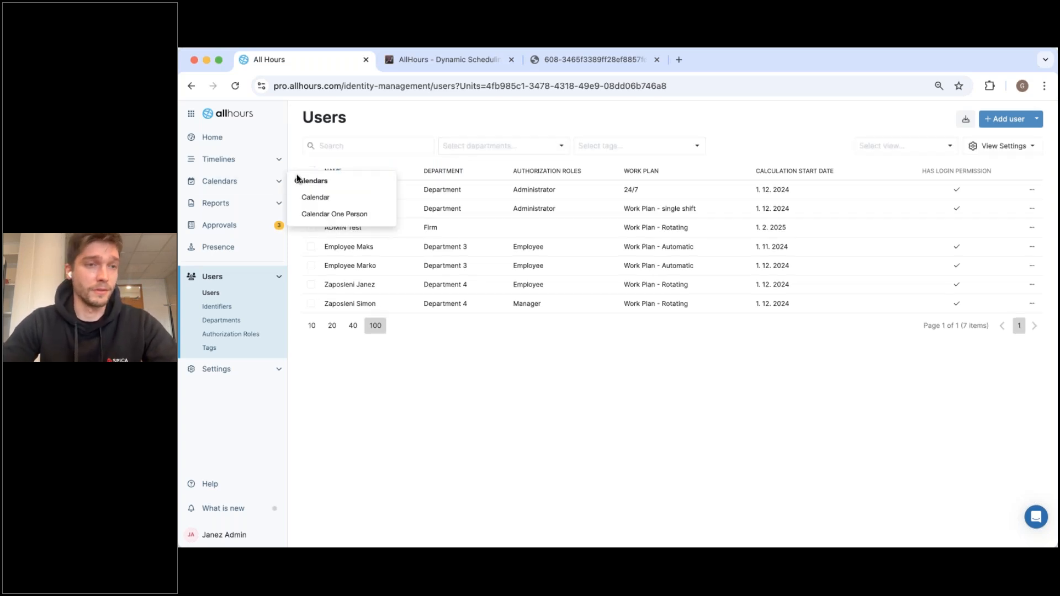
pyautogui.moveTo(240, 203)
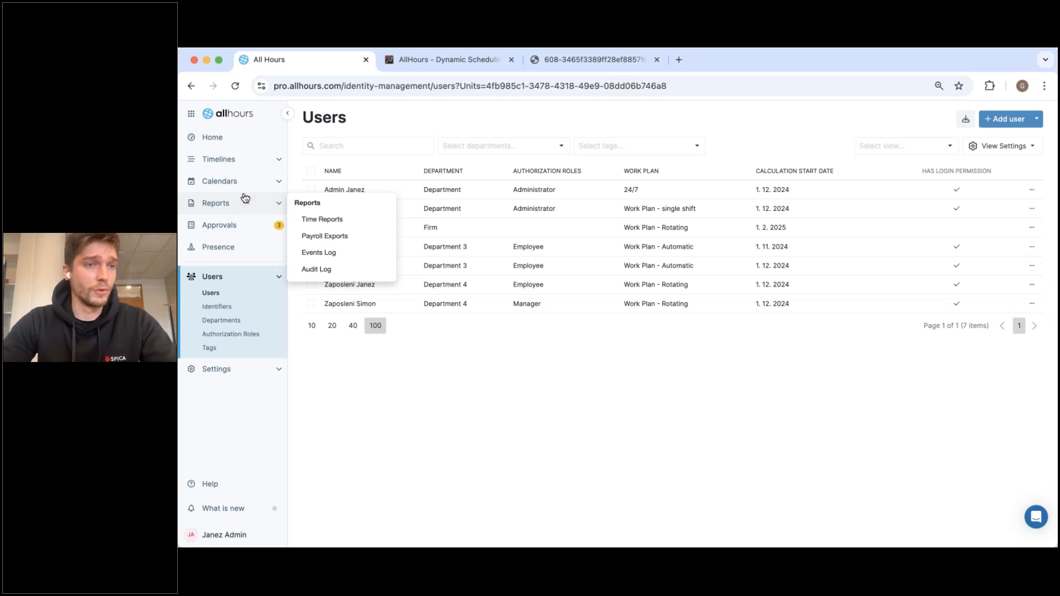
pyautogui.click(243, 183)
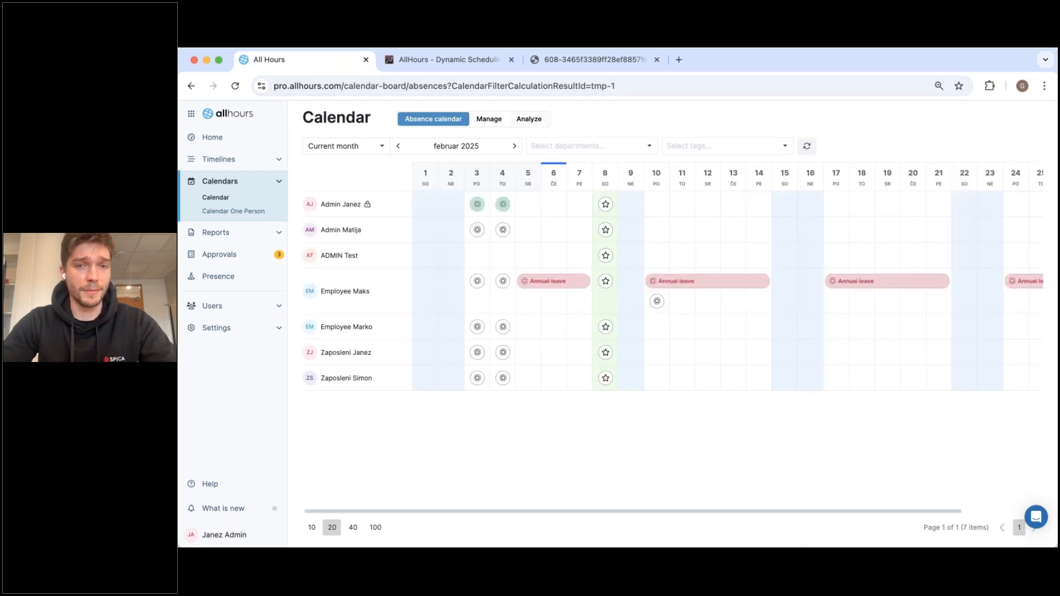
# Open the calendar's Manage view and filter the schedule to Department 4.
pyautogui.moveTo(504, 206)
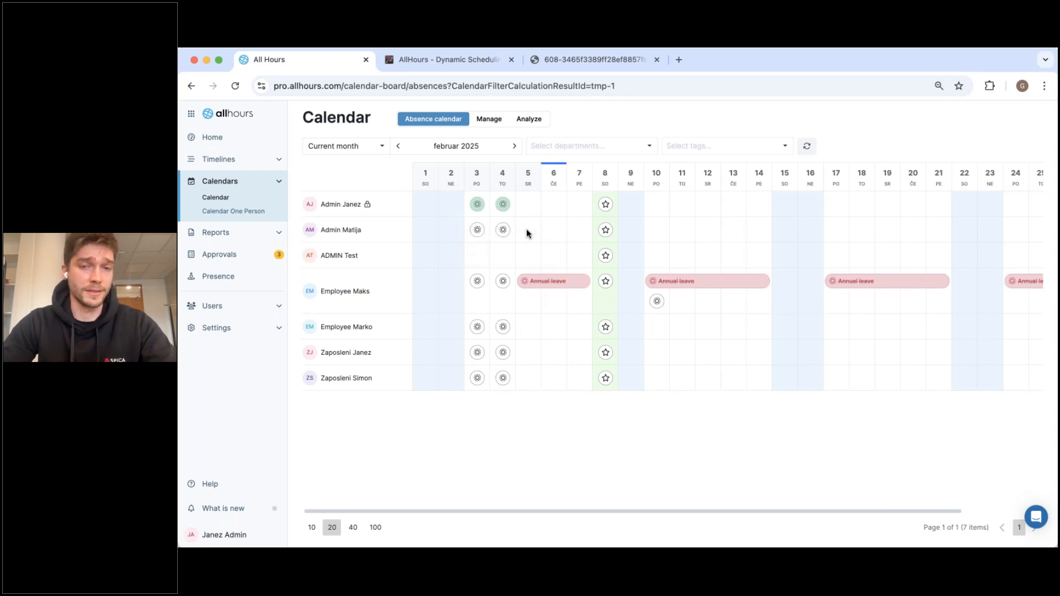
pyautogui.click(487, 122)
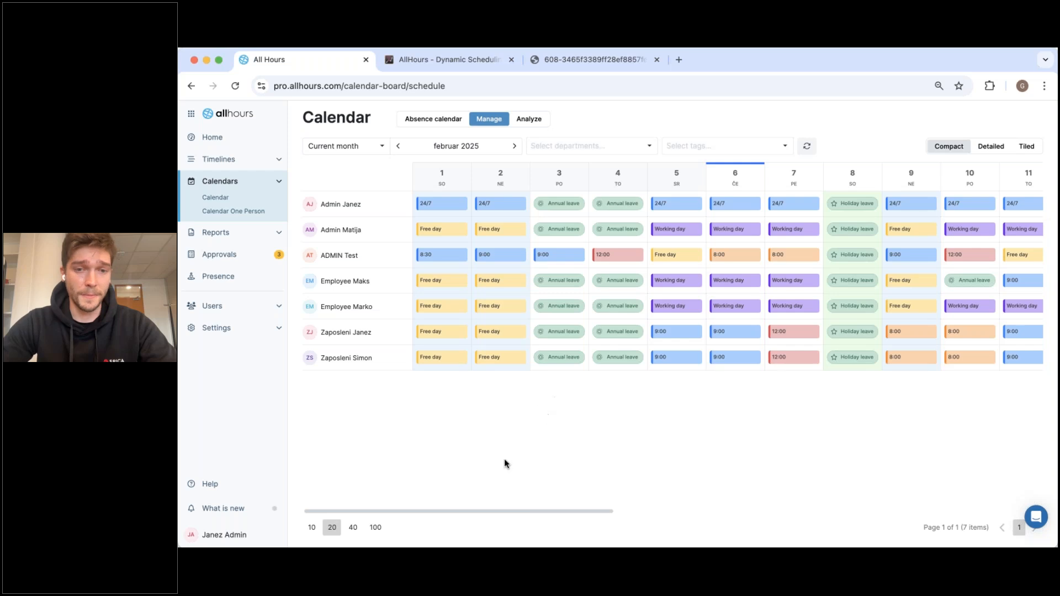
pyautogui.click(650, 148)
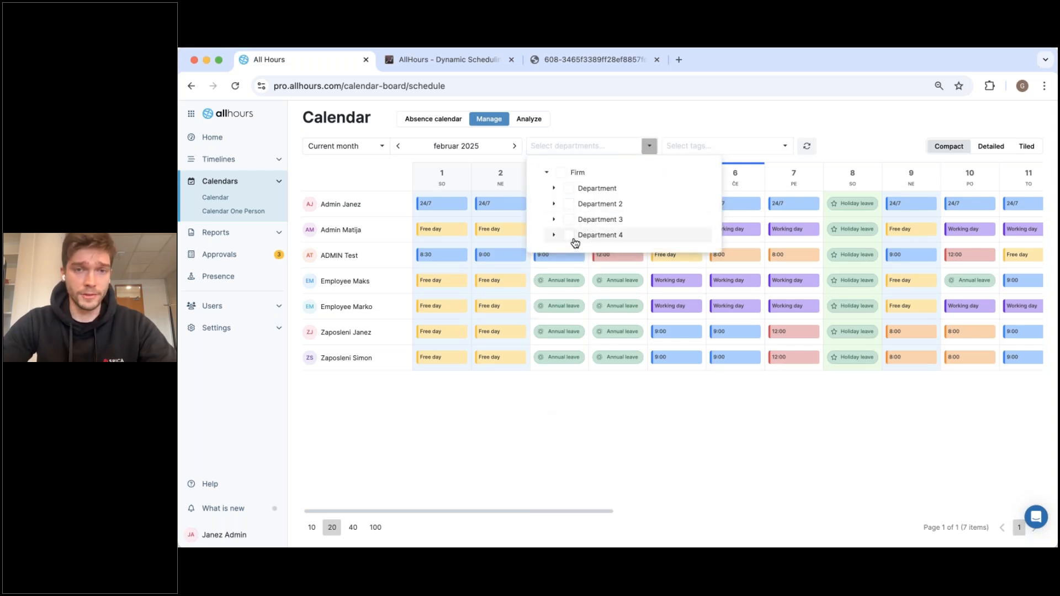
pyautogui.click(573, 235)
pyautogui.click(607, 122)
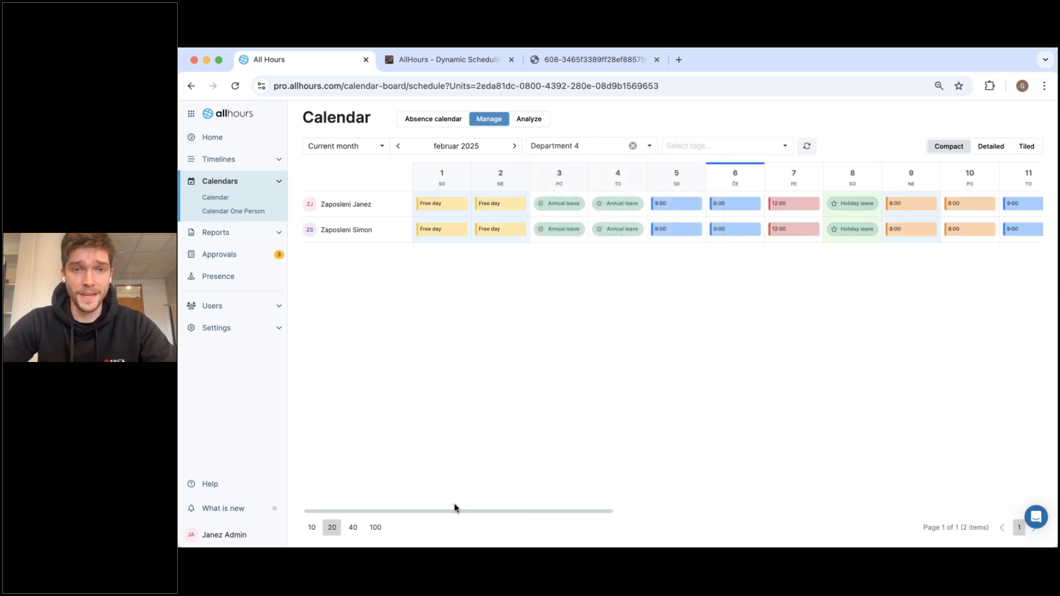
pyautogui.moveTo(440, 513); pyautogui.dragTo(484, 509)
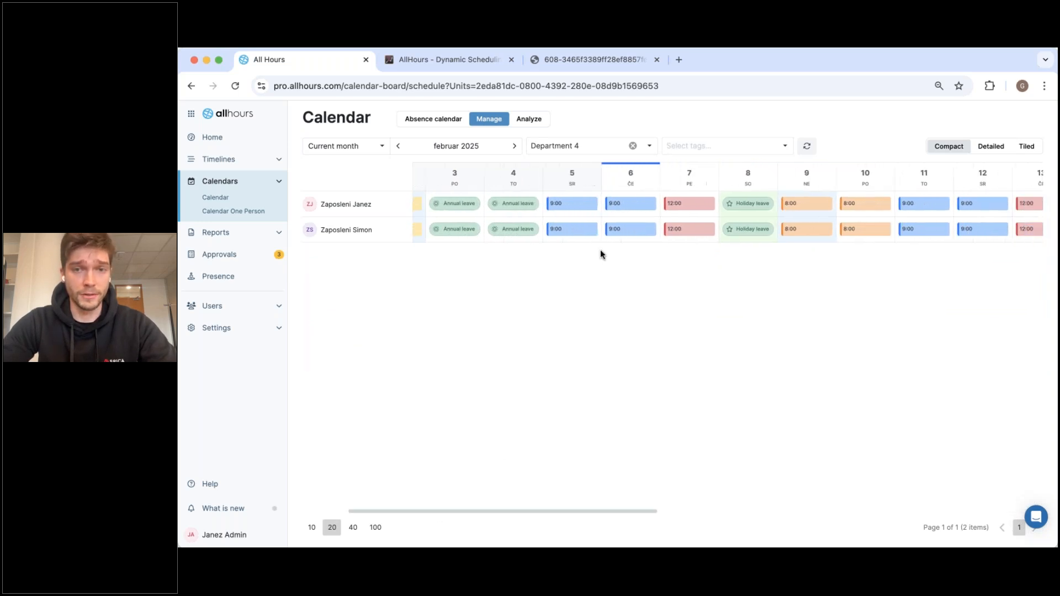
pyautogui.click(568, 226)
pyautogui.click(636, 229)
pyautogui.click(691, 224)
# Add an Arrival clocking at 08:00 for both employees on 10–12 February, valid on days with scheduled hours.
pyautogui.moveTo(558, 509); pyautogui.dragTo(653, 487)
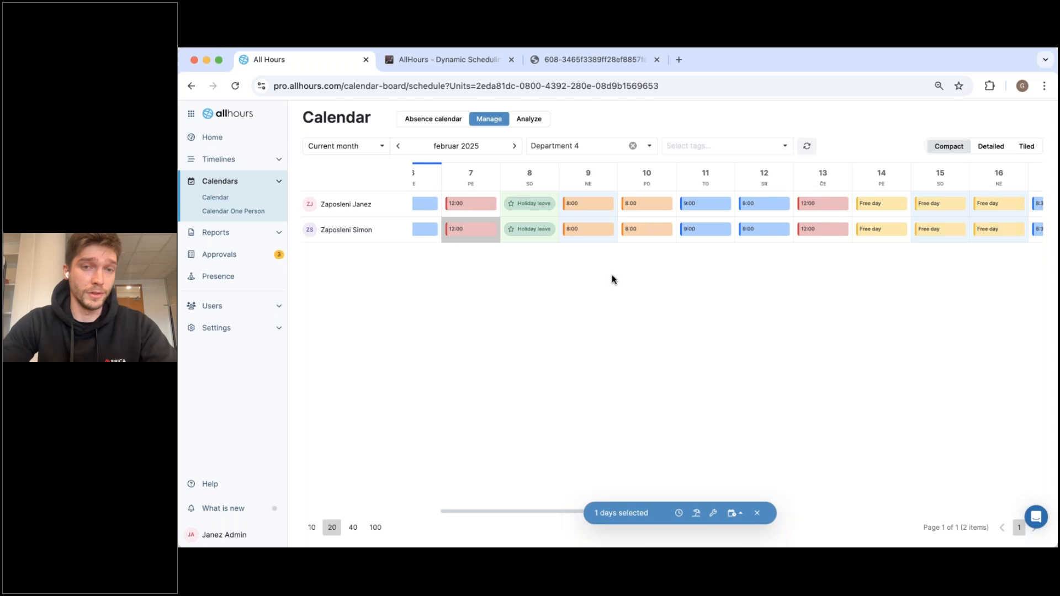
pyautogui.click(661, 211)
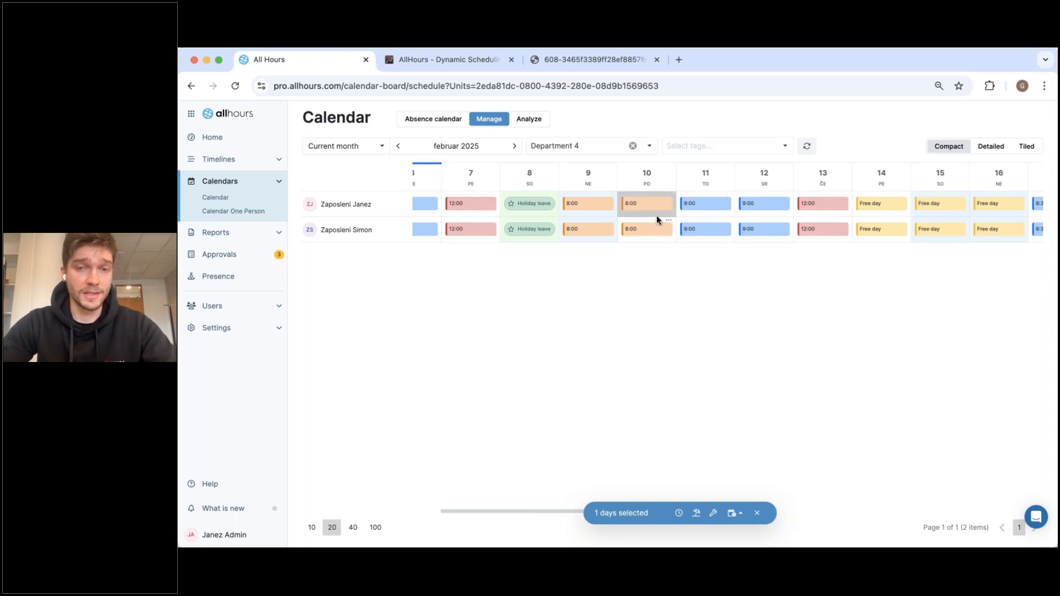
pyautogui.moveTo(657, 212); pyautogui.dragTo(785, 229)
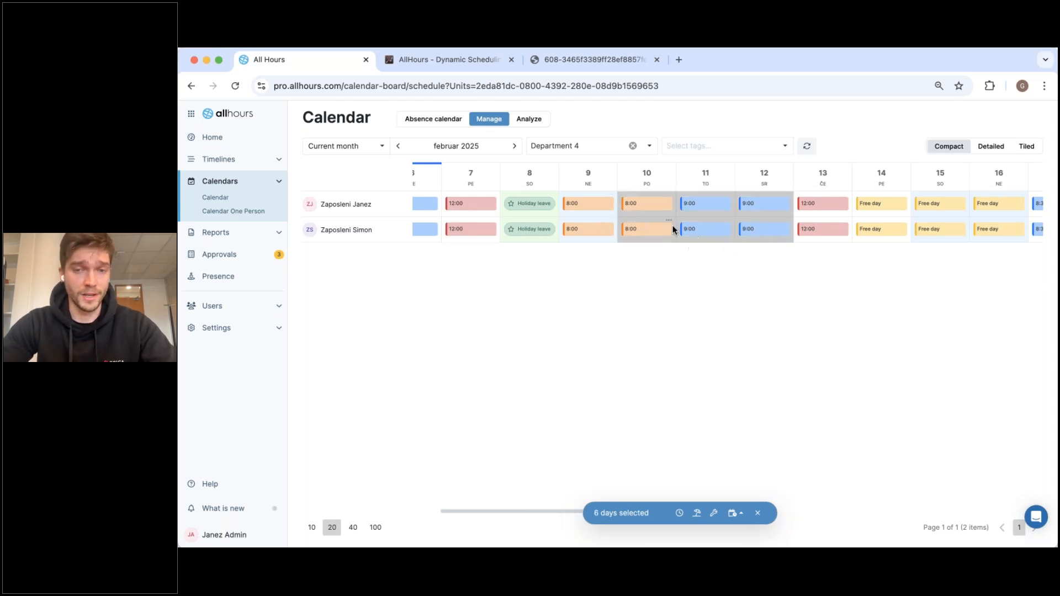
pyautogui.tripleClick(587, 521)
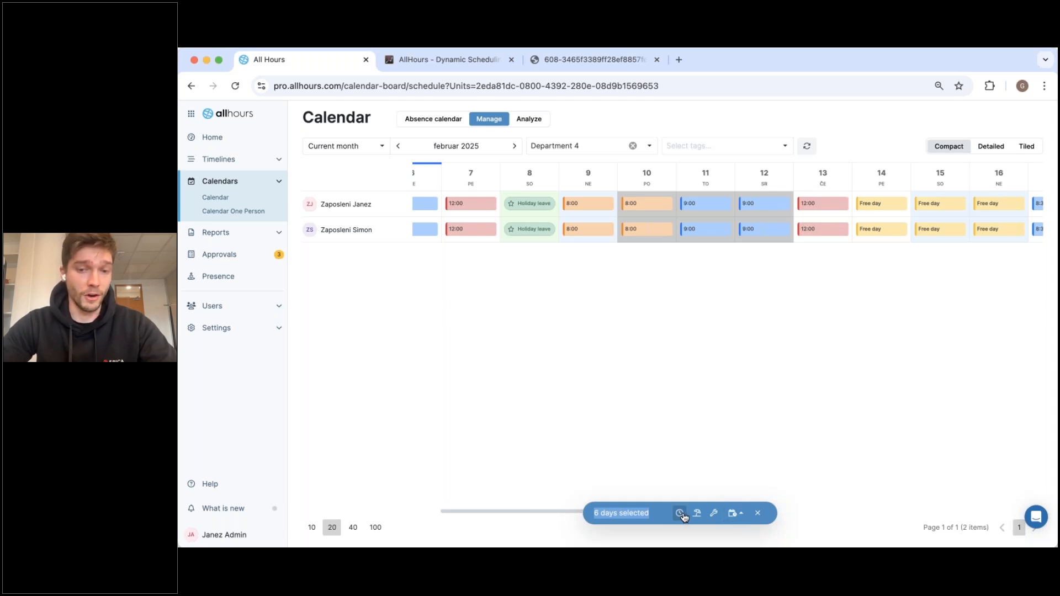
pyautogui.click(681, 513)
pyautogui.click(508, 301)
pyautogui.write('08:00')
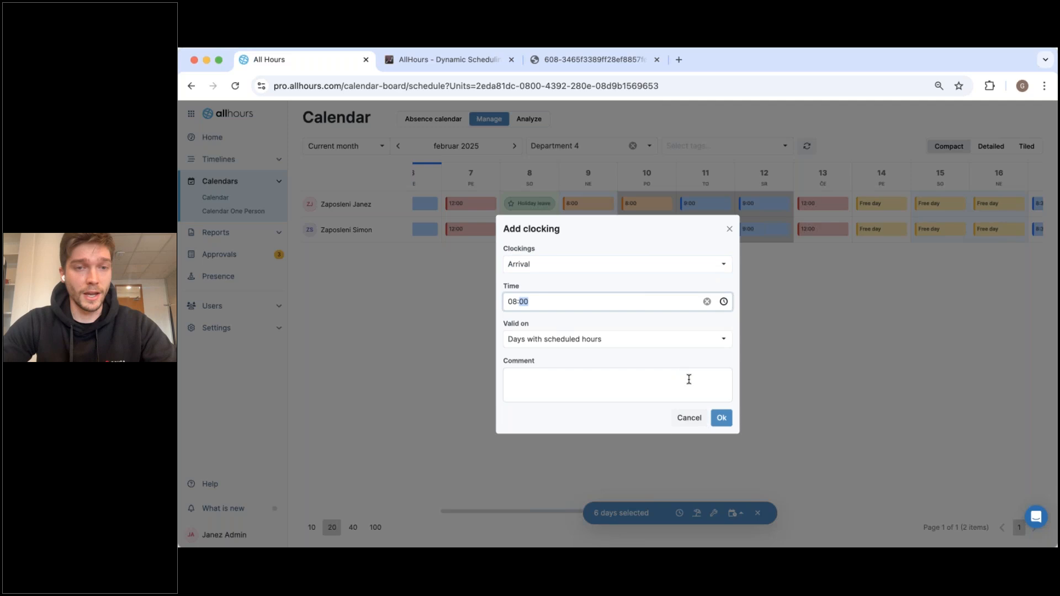
pyautogui.click(722, 419)
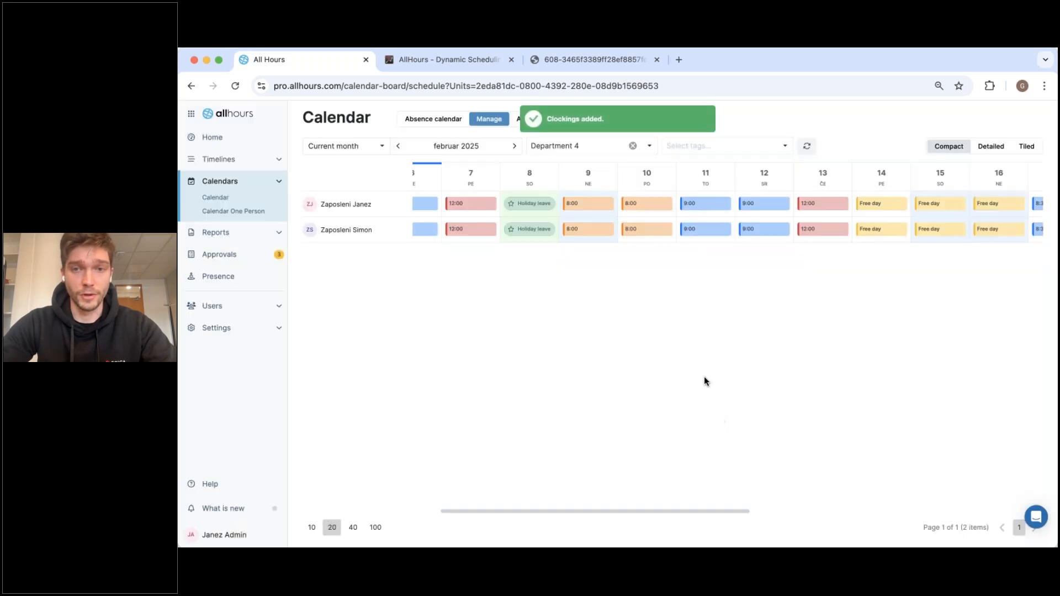
# Add a Departure clocking at 18:00 for both employees on 10–12 February, valid on days with scheduled hours.
pyautogui.click(669, 201)
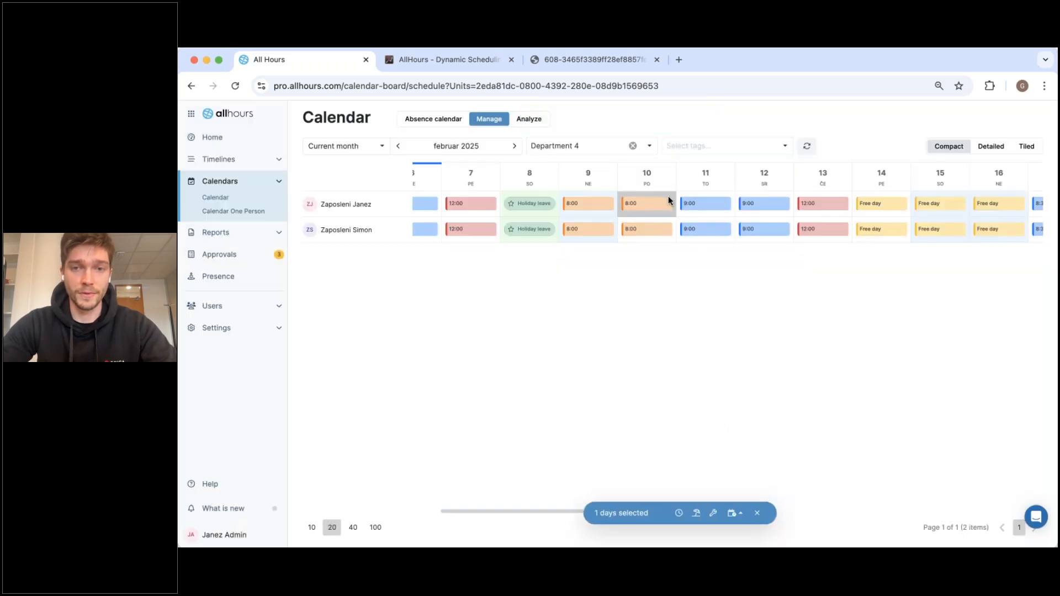
pyautogui.moveTo(671, 227)
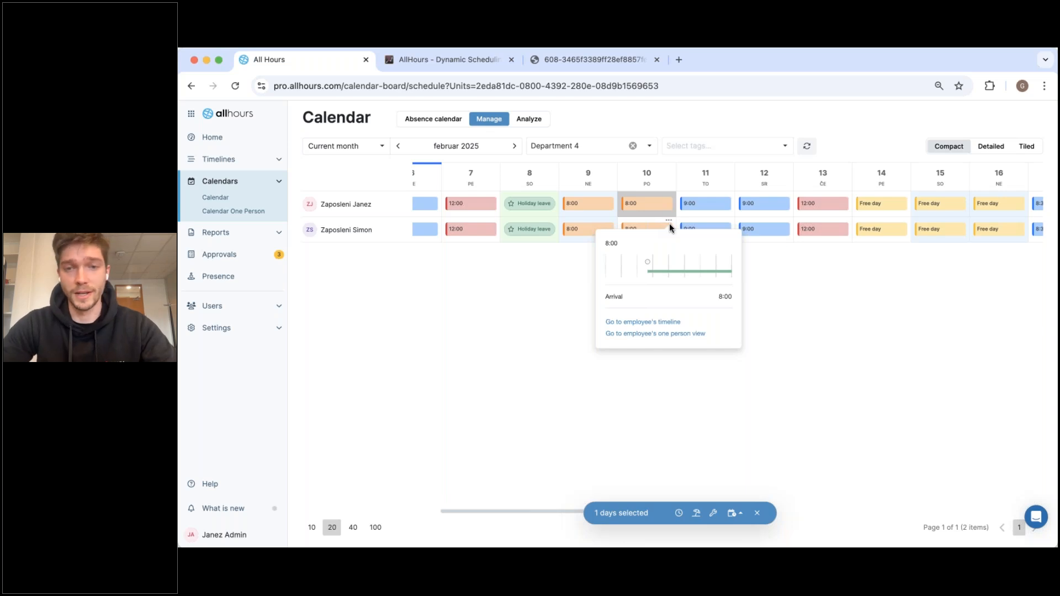
pyautogui.moveTo(670, 226); pyautogui.dragTo(757, 253)
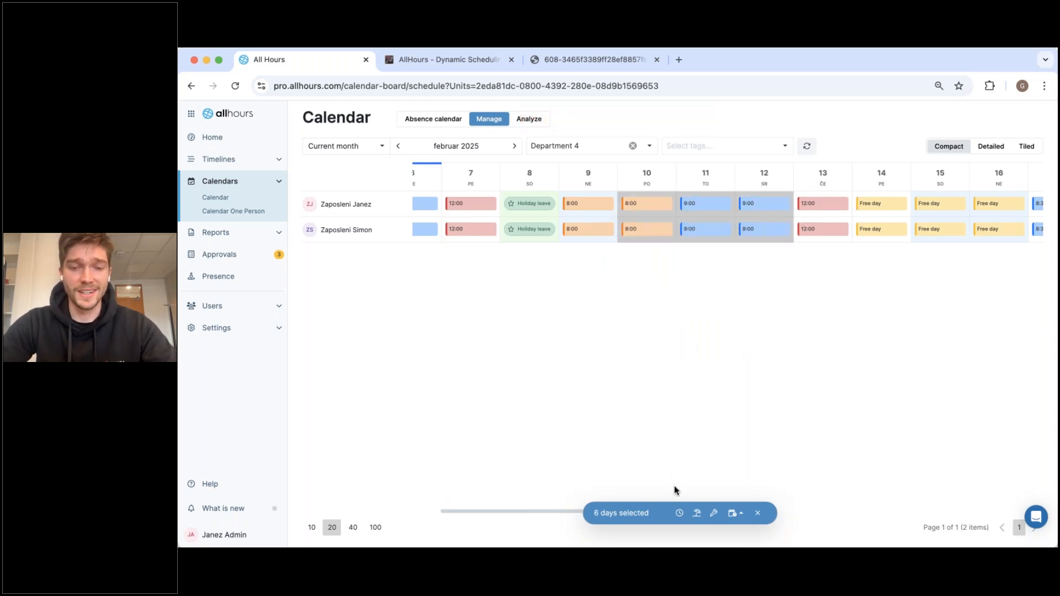
pyautogui.click(681, 513)
pyautogui.click(620, 264)
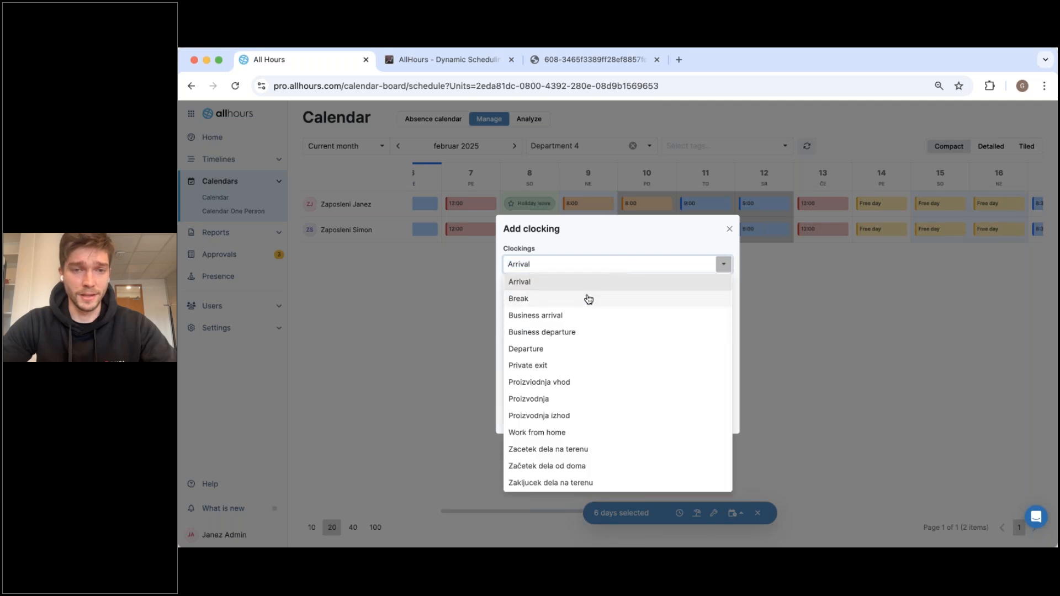
pyautogui.click(574, 333)
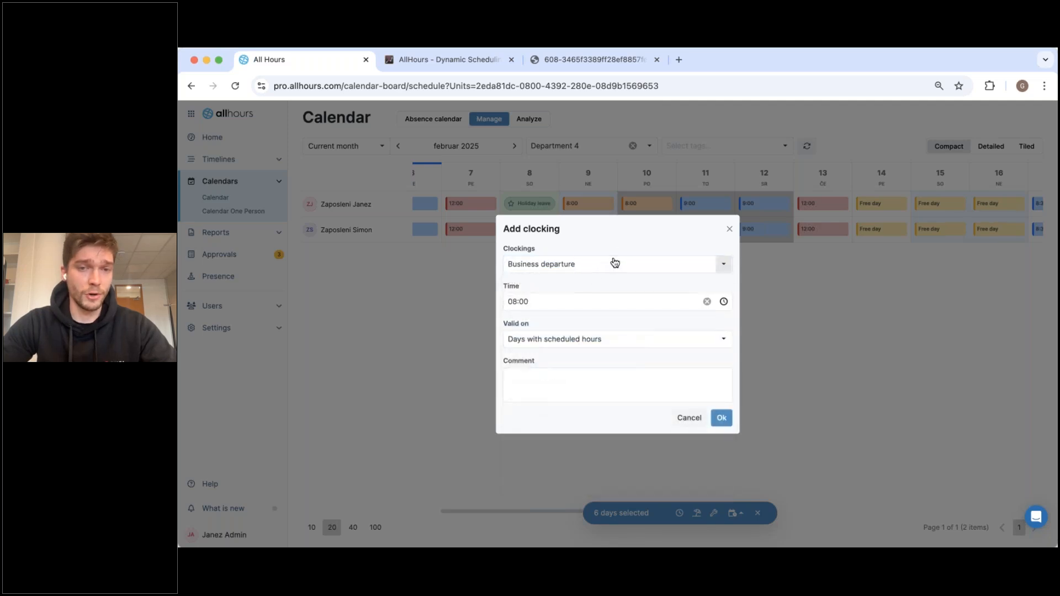
pyautogui.click(614, 264)
pyautogui.click(569, 349)
pyautogui.click(511, 301)
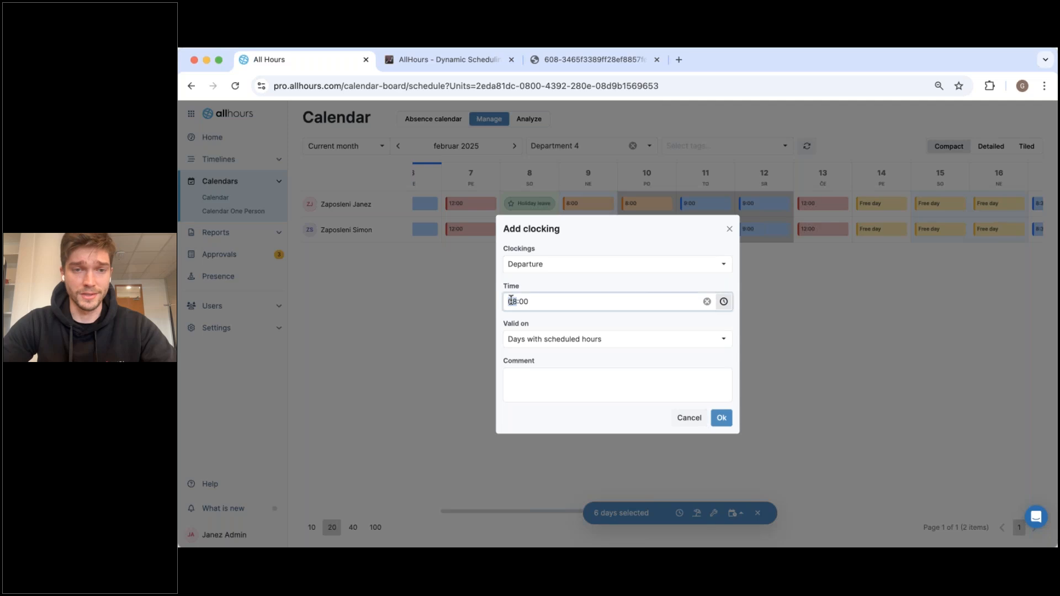
pyautogui.write('16')
pyautogui.click(720, 418)
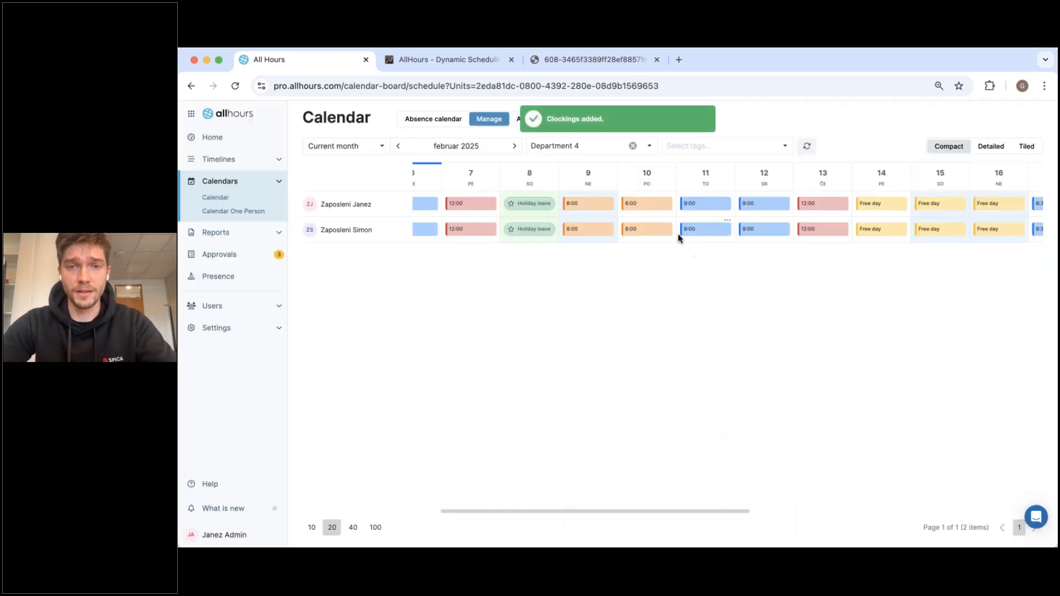
# Check the first employee's clockings for 10 February in the employee's timeline, and return to the calendar.
pyautogui.click(668, 210)
pyautogui.click(669, 197)
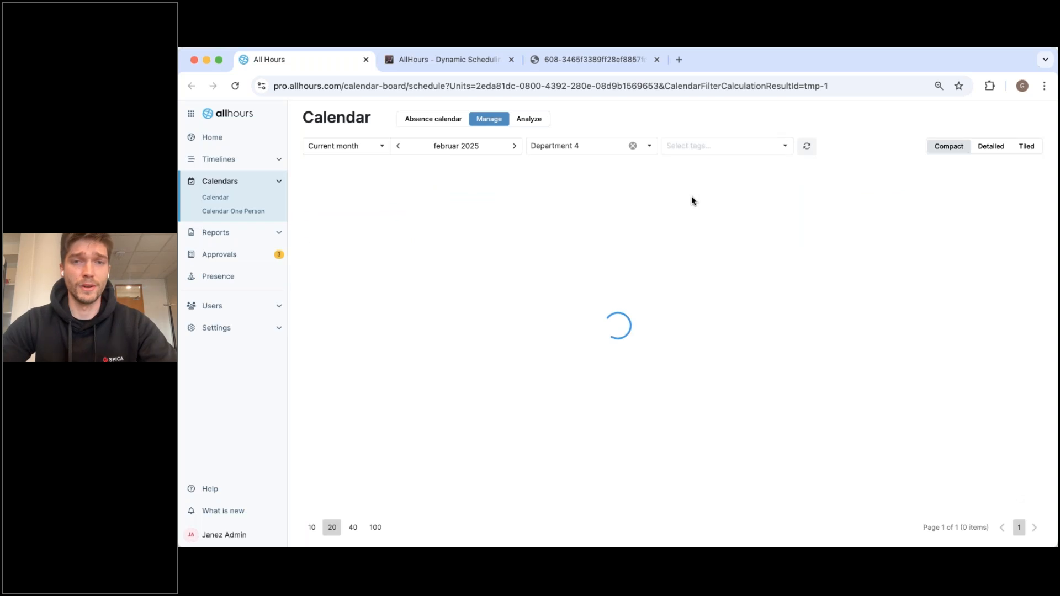
pyautogui.click(698, 198)
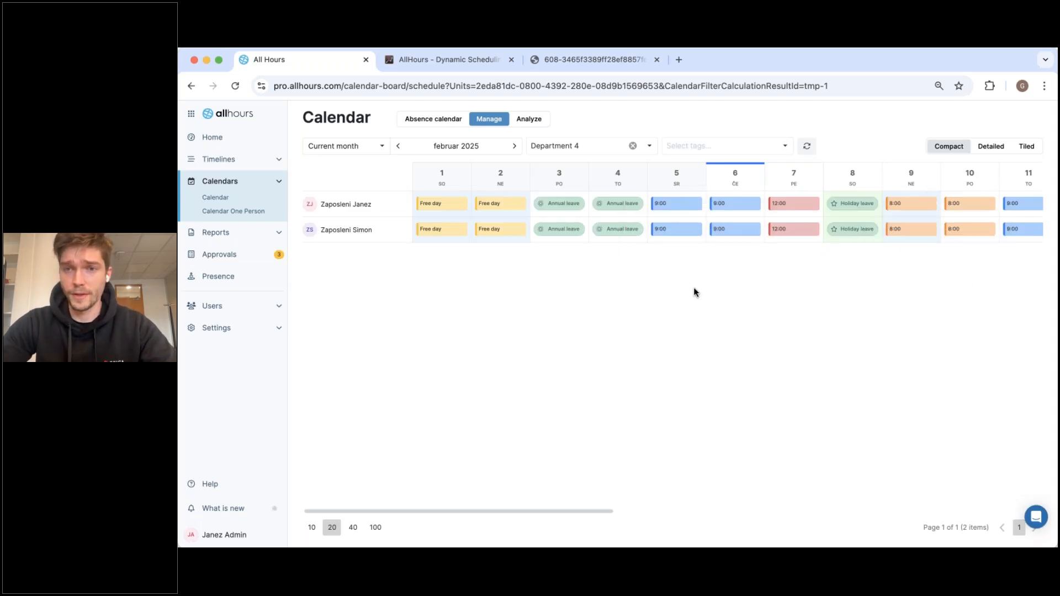
pyautogui.moveTo(597, 512); pyautogui.dragTo(757, 511)
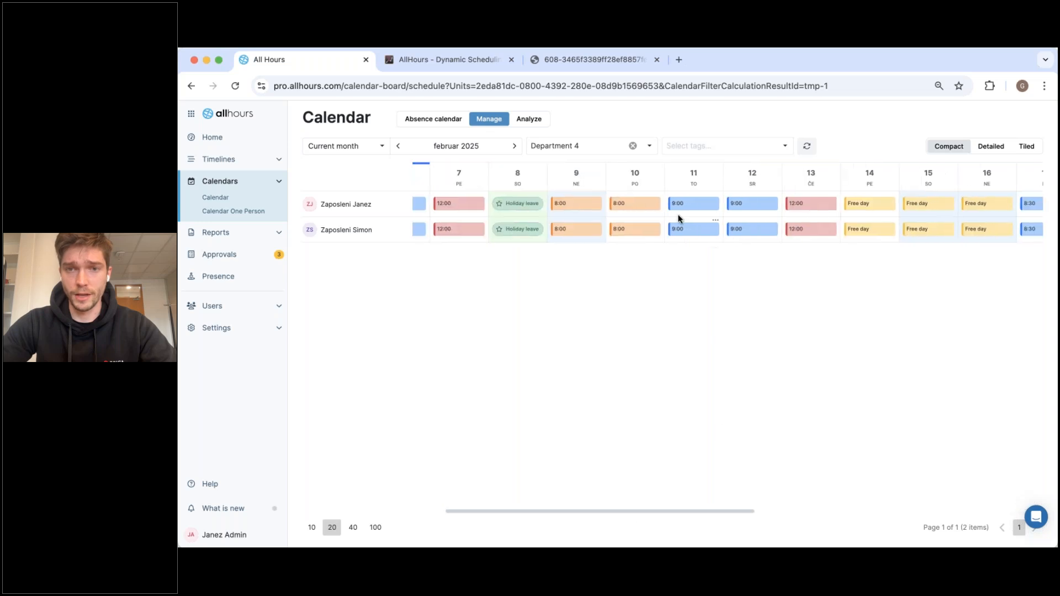
pyautogui.click(657, 197)
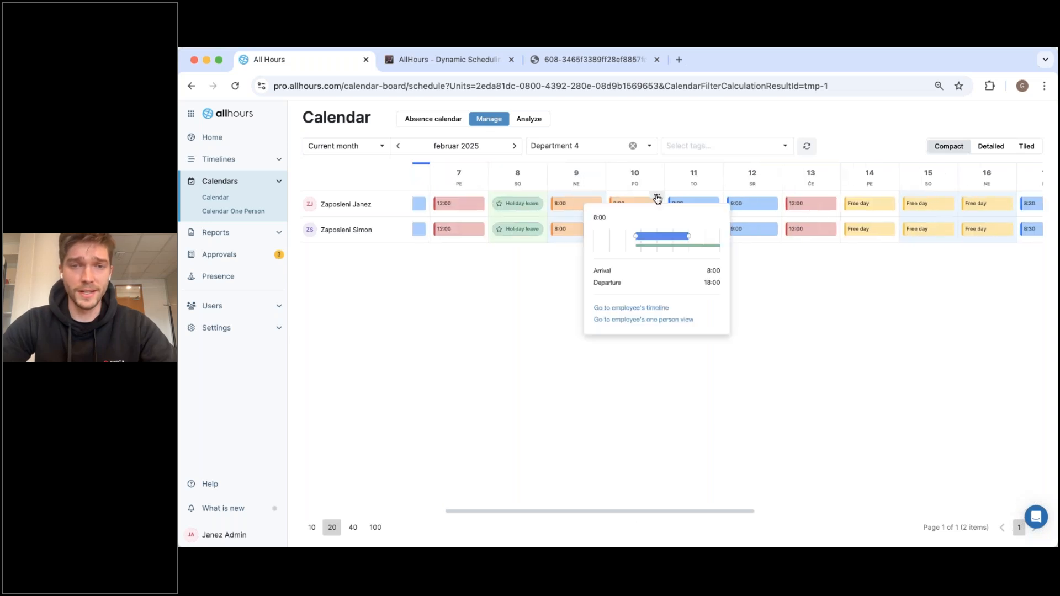
pyautogui.click(635, 310)
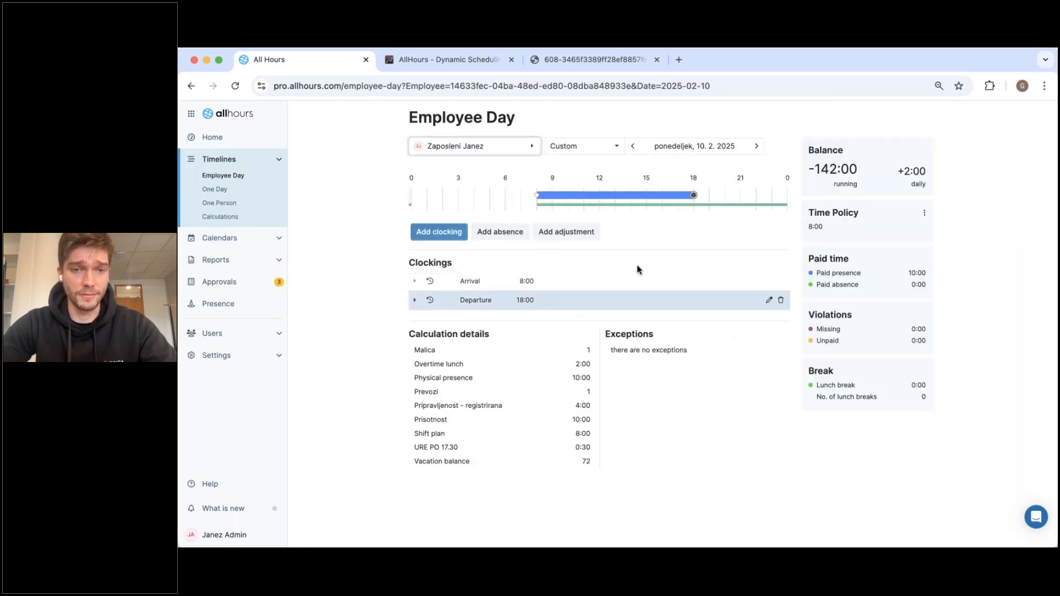
pyautogui.click(191, 86)
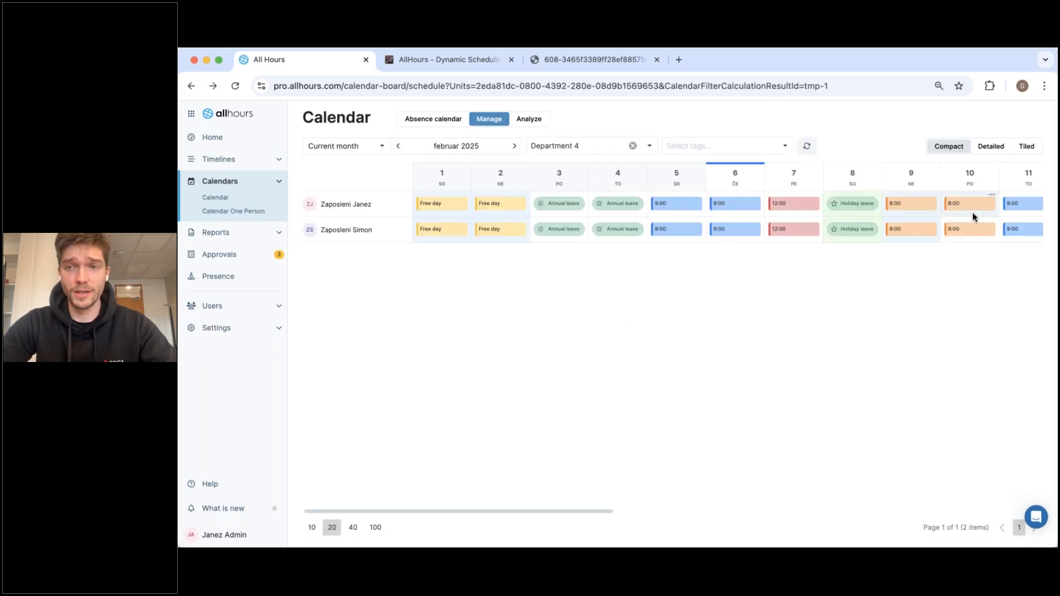
# Add an all-day Annual leave absence for both employees on 9–10 February, valid on days with scheduled hours.
pyautogui.moveTo(972, 215); pyautogui.dragTo(963, 235)
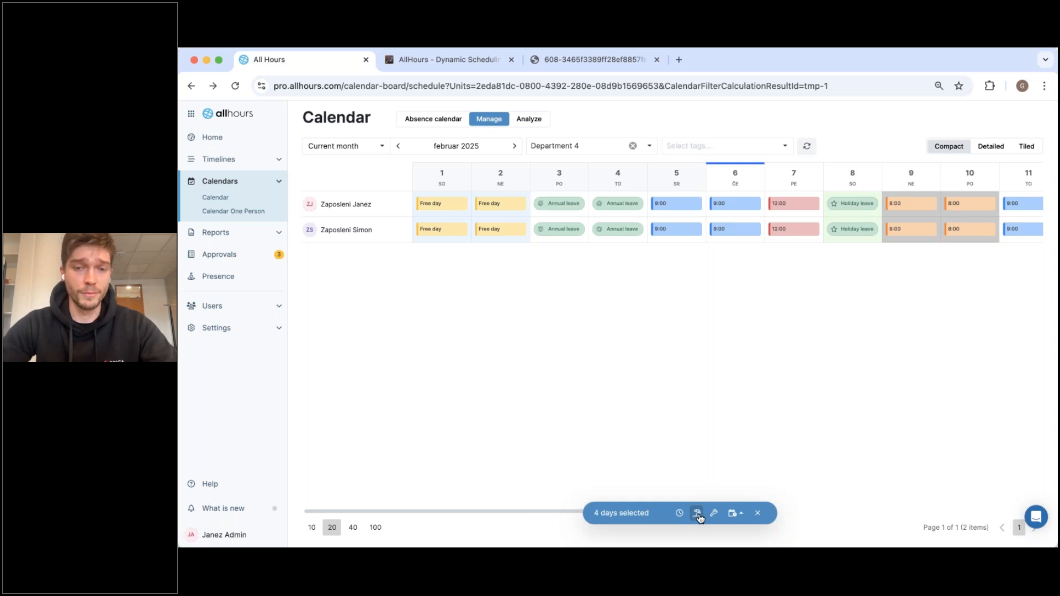
pyautogui.click(696, 513)
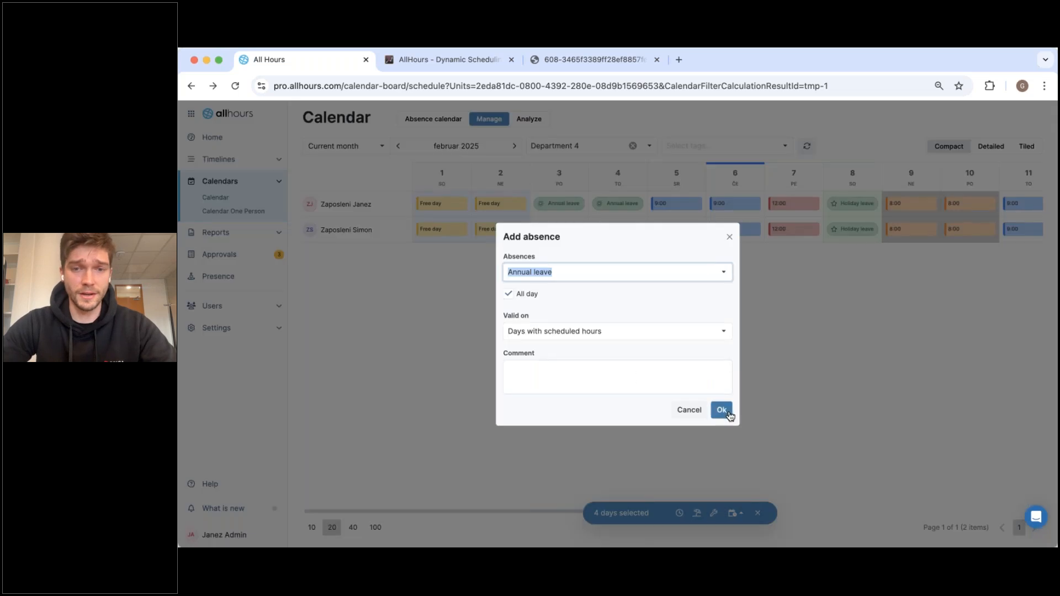
pyautogui.press('Return')
# Fill in a Vacation entry adjustment of 25 for both employees on 11–12 February and close it without saving.
pyautogui.moveTo(557, 512); pyautogui.dragTo(696, 512)
pyautogui.moveTo(721, 203); pyautogui.dragTo(784, 224)
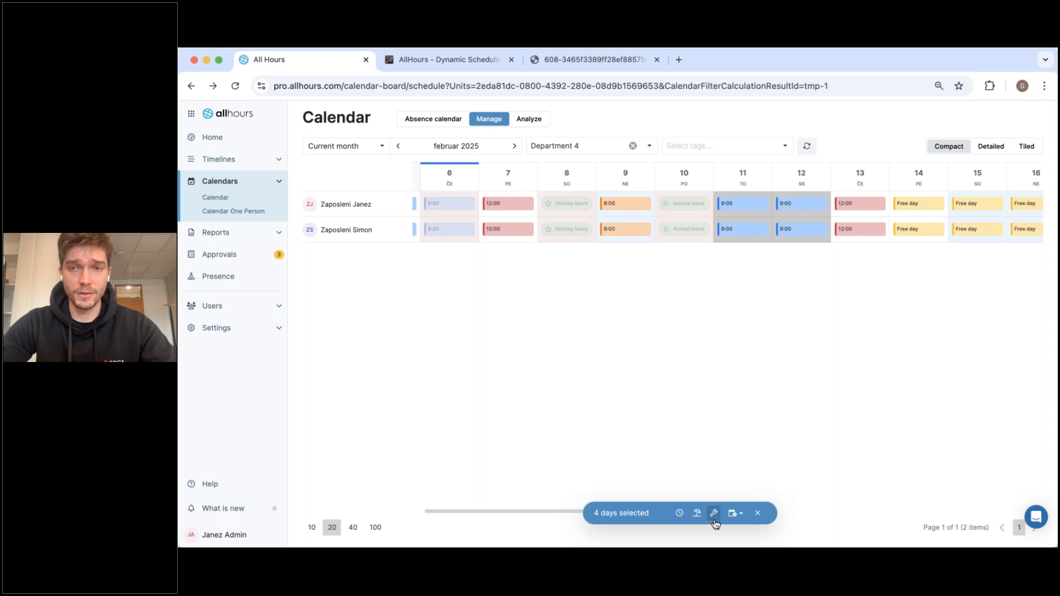
pyautogui.click(714, 512)
pyautogui.click(574, 265)
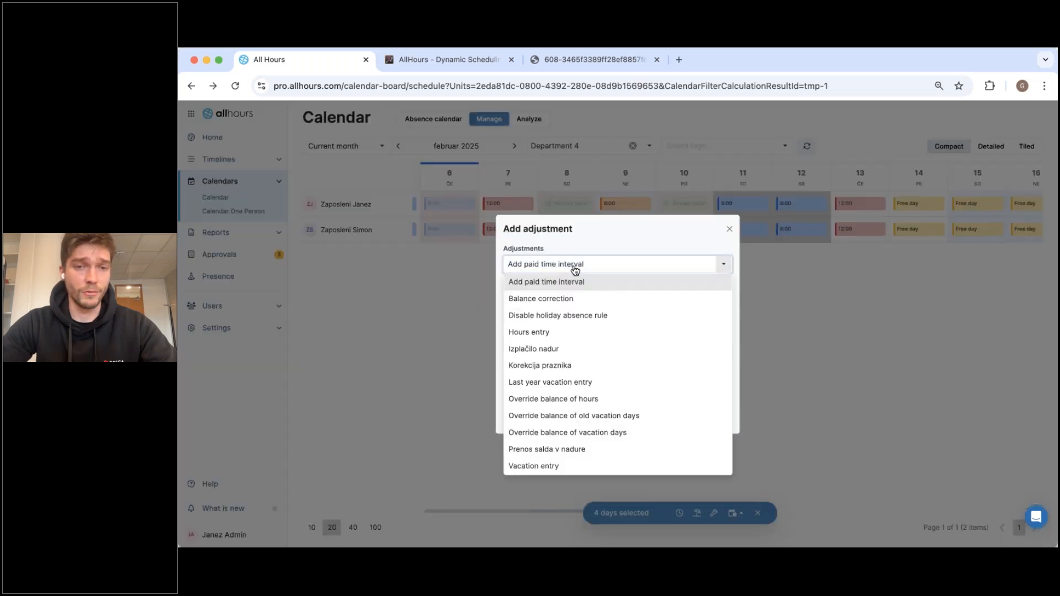
pyautogui.click(565, 402)
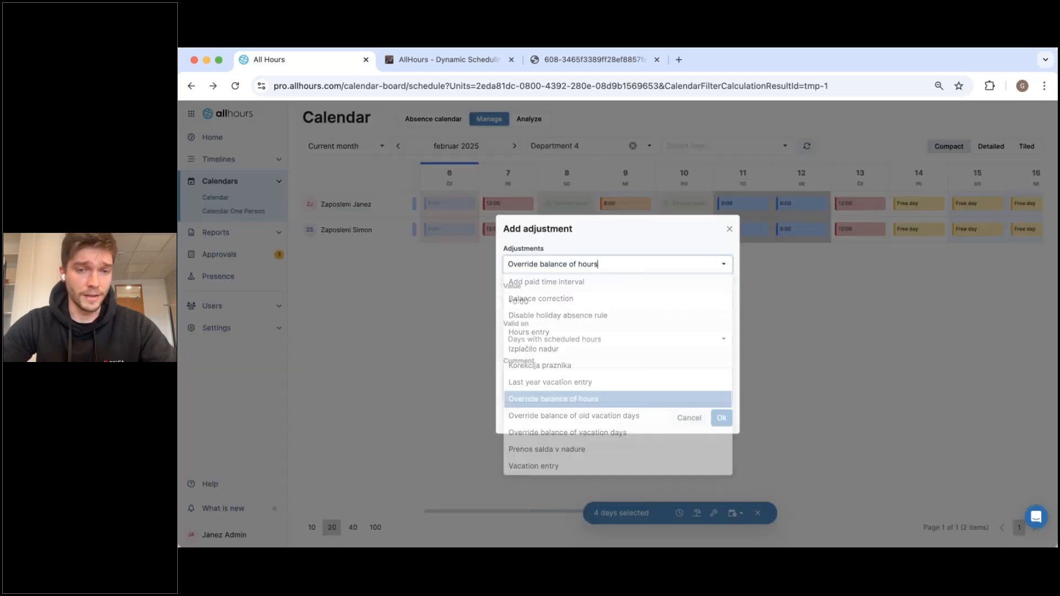
pyautogui.click(596, 267)
pyautogui.click(563, 465)
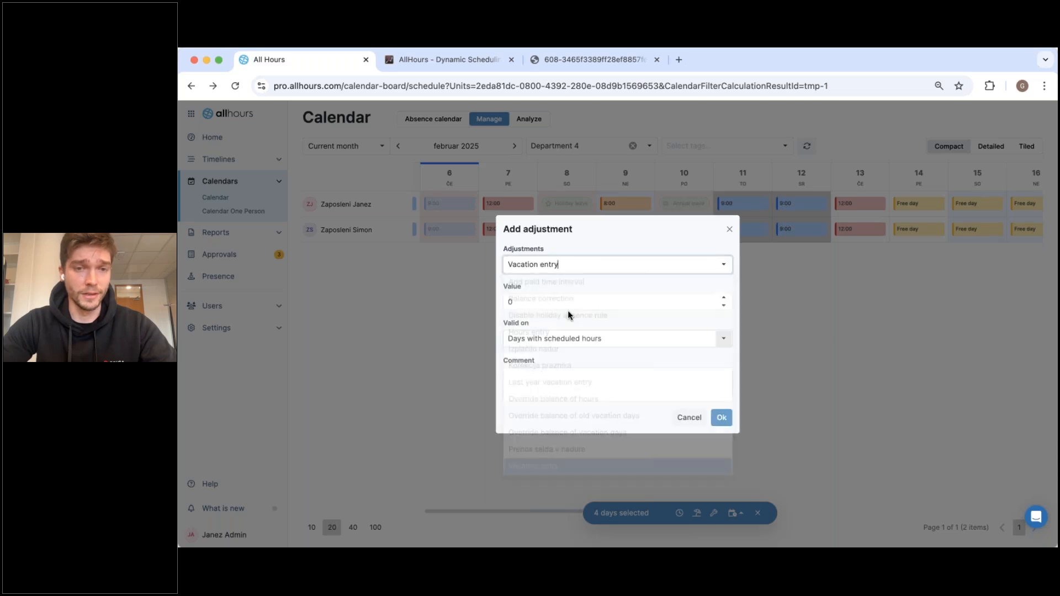
pyautogui.click(555, 297)
pyautogui.write('25')
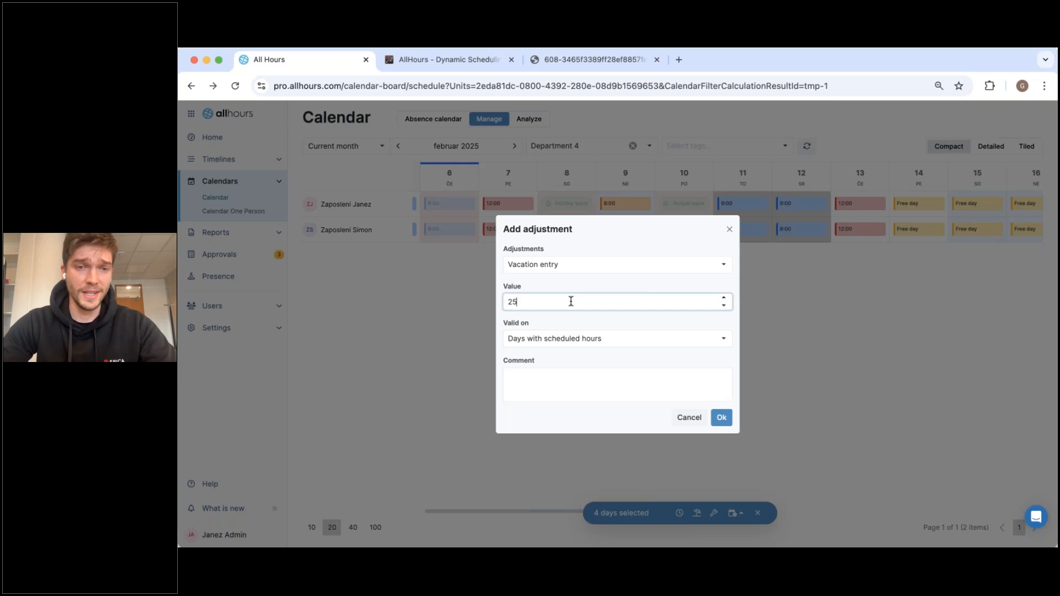
pyautogui.click(728, 236)
# Assign the 8:00 time policy to both employees on 14 February.
pyautogui.moveTo(531, 510); pyautogui.dragTo(686, 495)
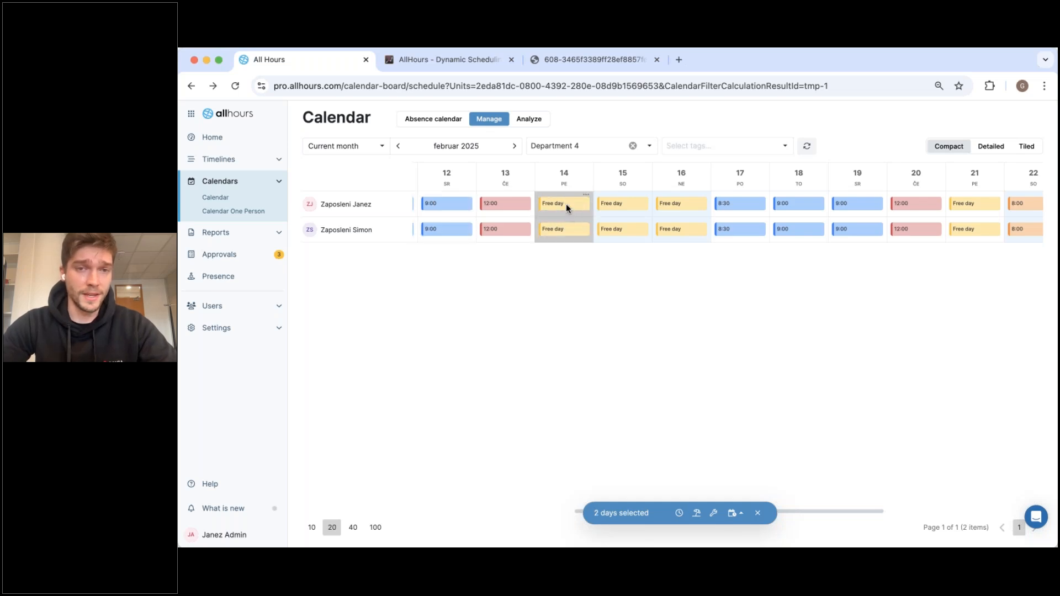
pyautogui.click(733, 513)
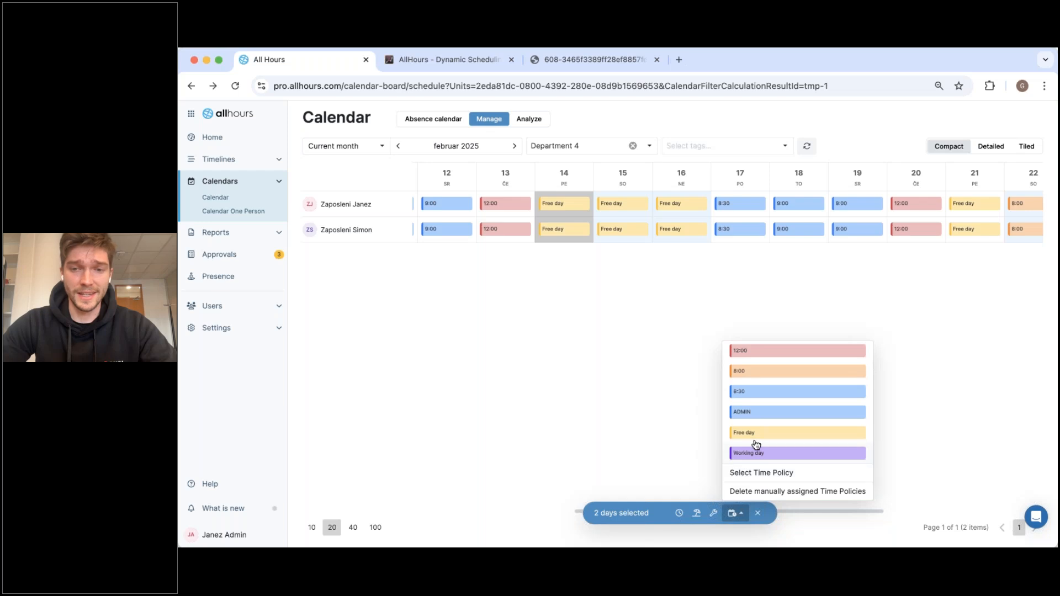
pyautogui.click(771, 378)
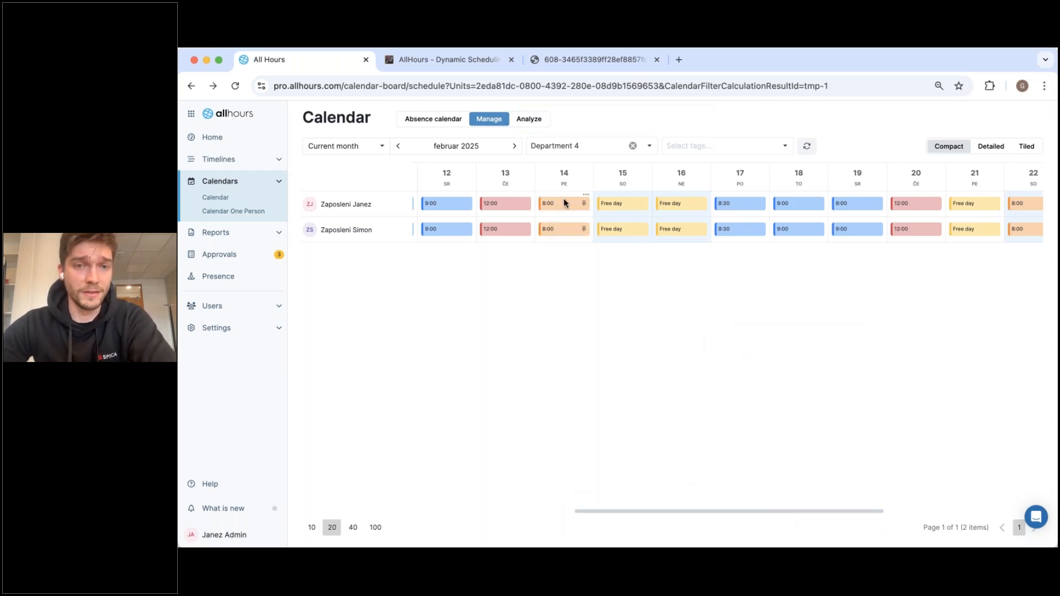
pyautogui.click(545, 206)
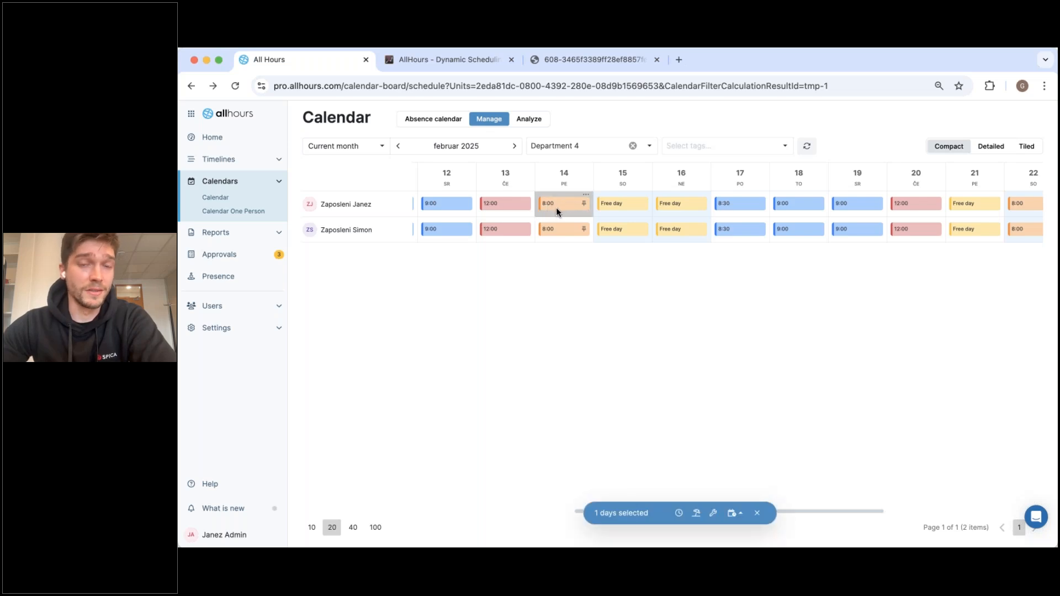
# Assign the 12:00 time policy to both employees on 15 February.
pyautogui.moveTo(622, 210); pyautogui.dragTo(625, 240)
pyautogui.click(735, 513)
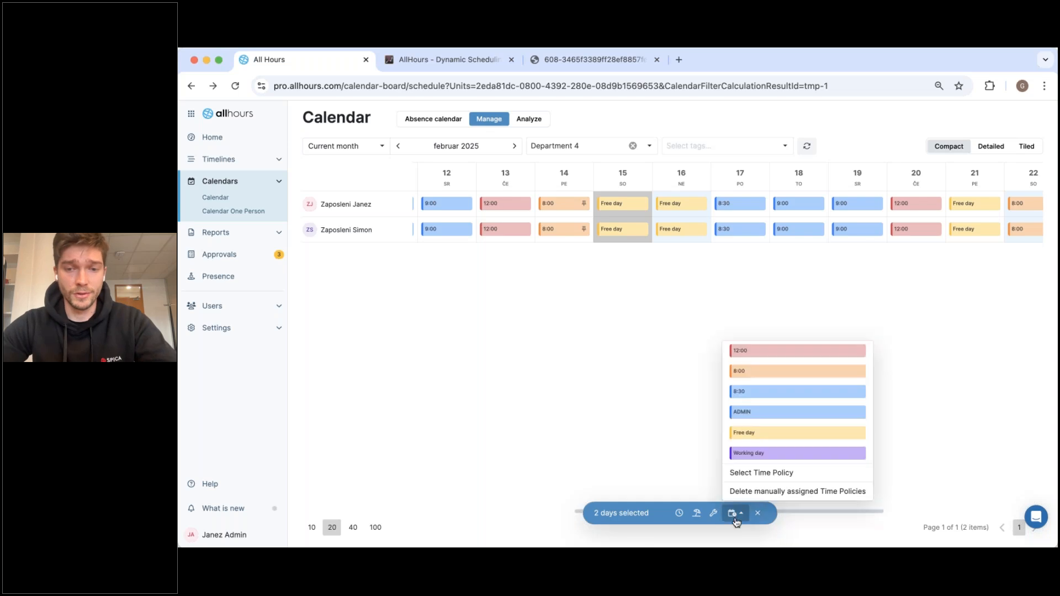
pyautogui.click(771, 356)
# Assign the Free day time policy to both employees on 17–19 February.
pyautogui.moveTo(740, 205); pyautogui.dragTo(862, 232)
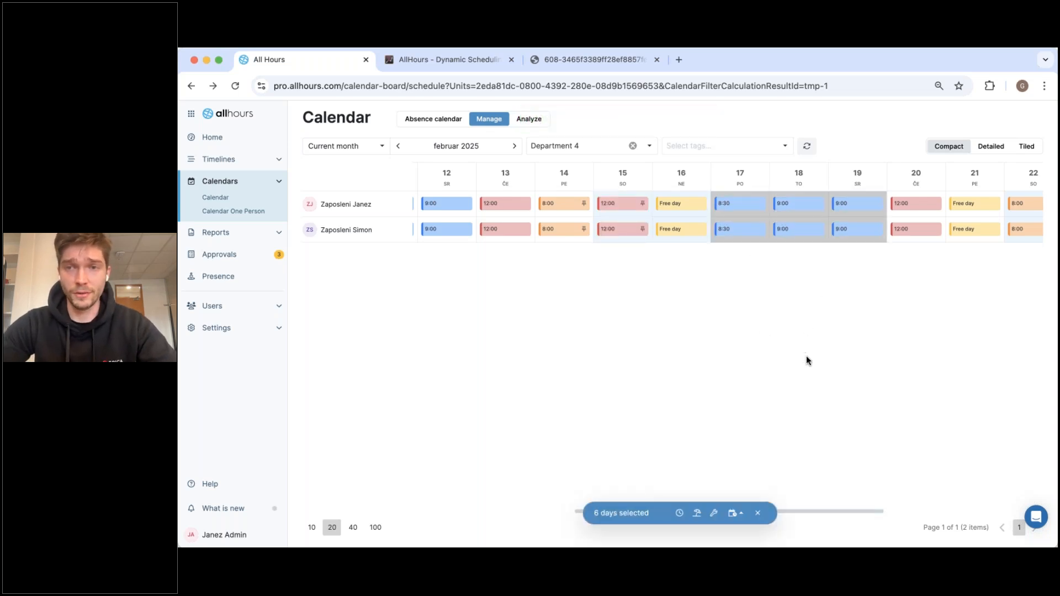
pyautogui.click(735, 513)
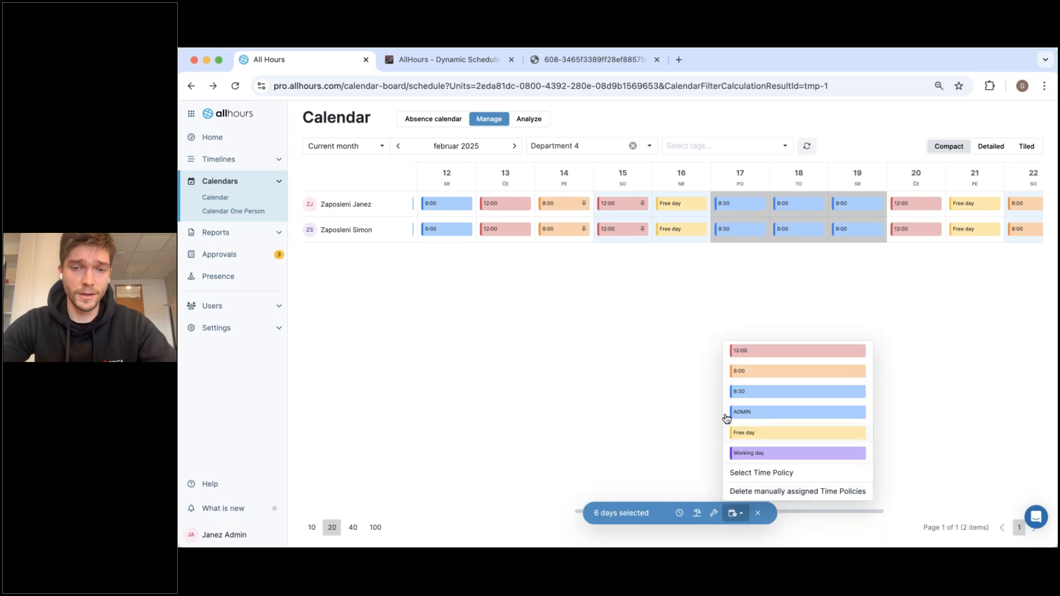
pyautogui.click(756, 433)
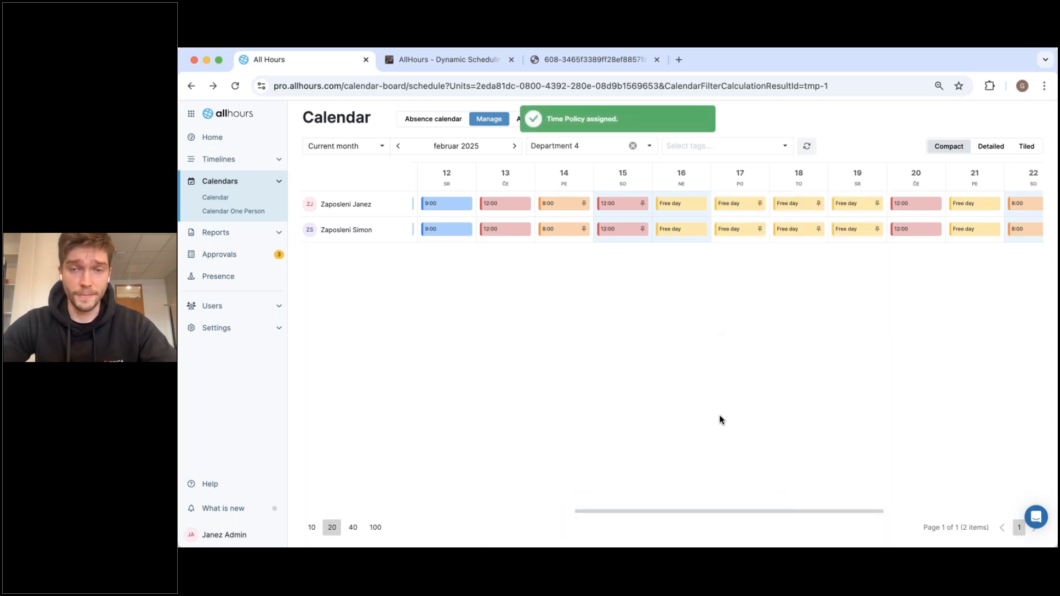
# Clear the department filter and assign the 8:30 time policy to all employees on 17–23 February.
pyautogui.click(633, 147)
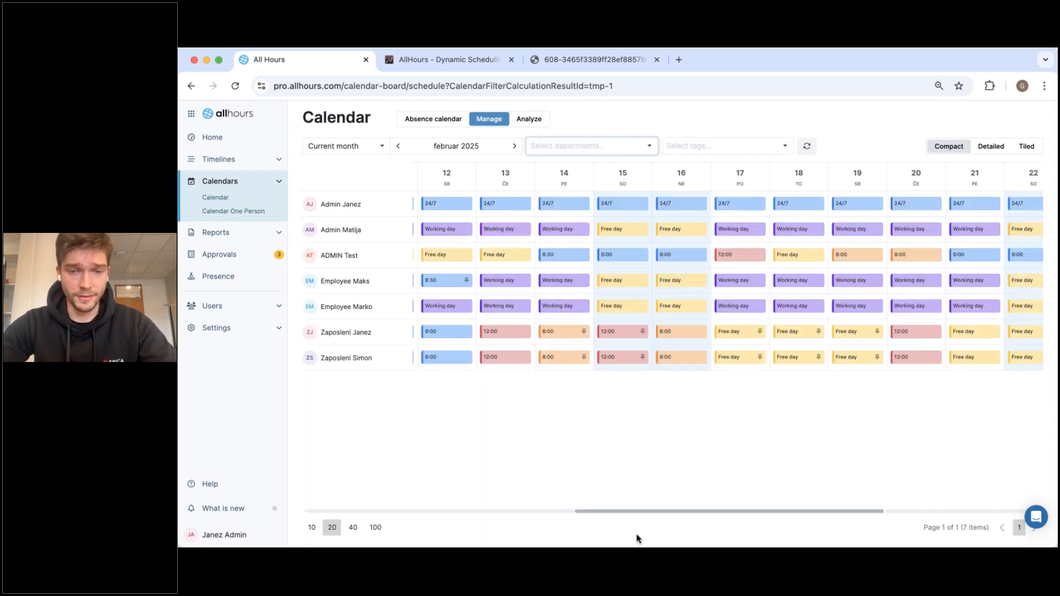
pyautogui.moveTo(656, 512); pyautogui.dragTo(720, 511)
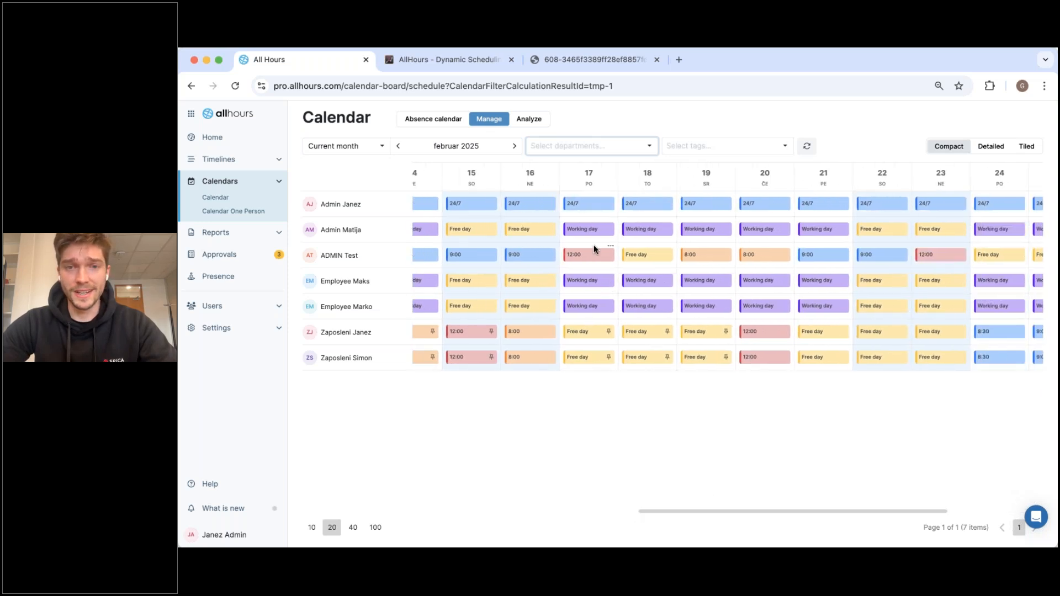
pyautogui.moveTo(588, 197); pyautogui.dragTo(943, 358)
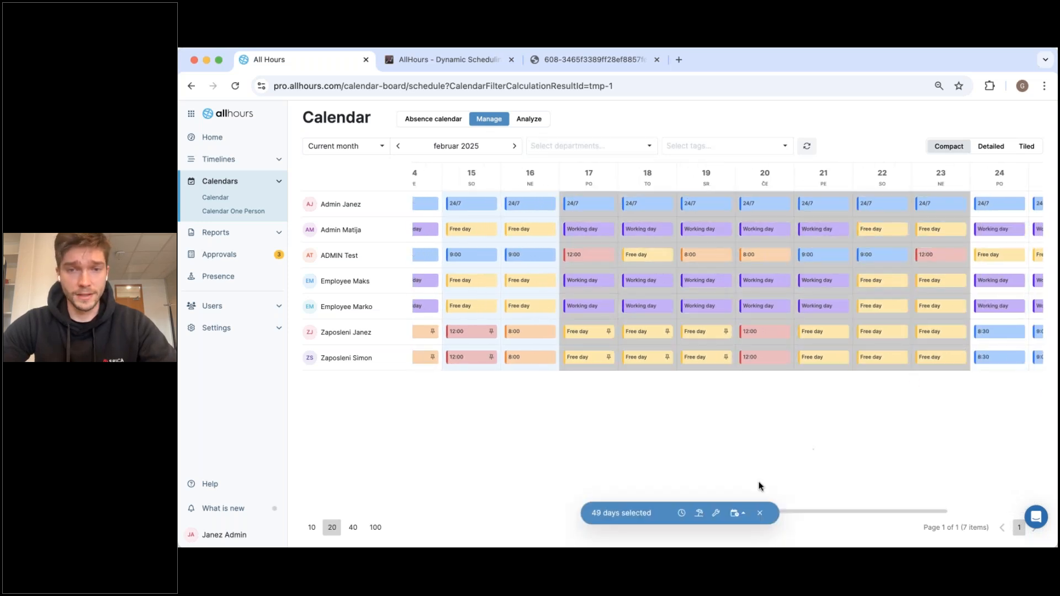
pyautogui.click(739, 518)
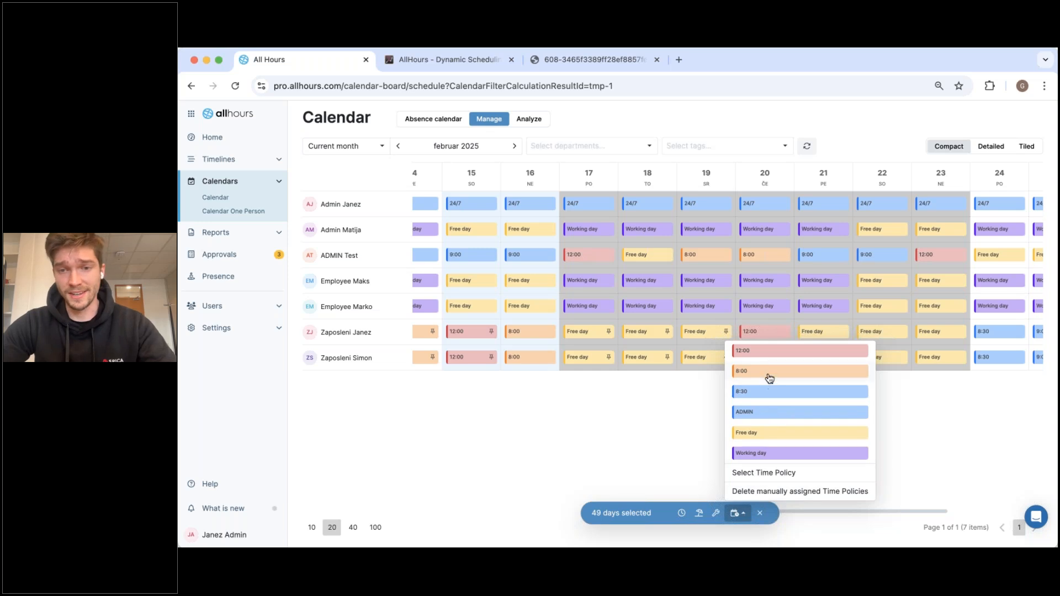
pyautogui.click(756, 392)
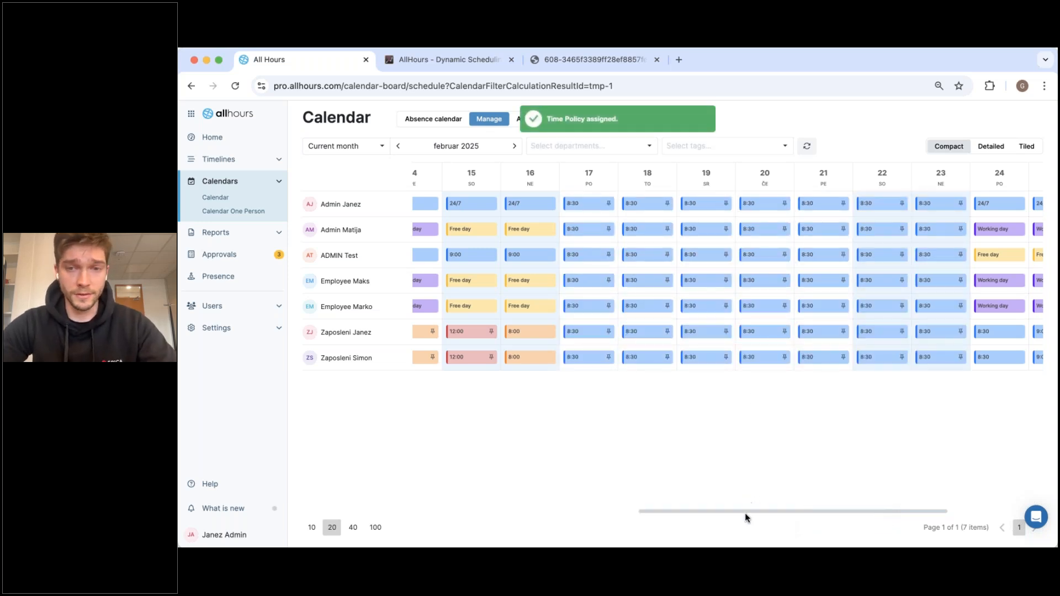
# Delete the manually assigned time policies of all employees for 17–23 February and reload the calendar.
pyautogui.moveTo(750, 515); pyautogui.dragTo(793, 506)
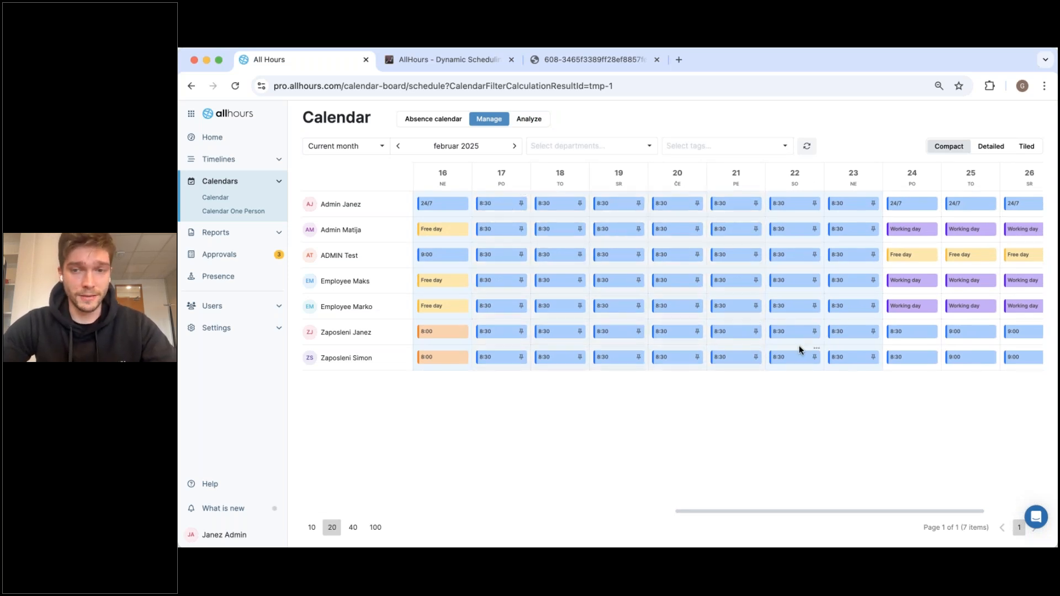
pyautogui.moveTo(841, 353); pyautogui.dragTo(842, 353)
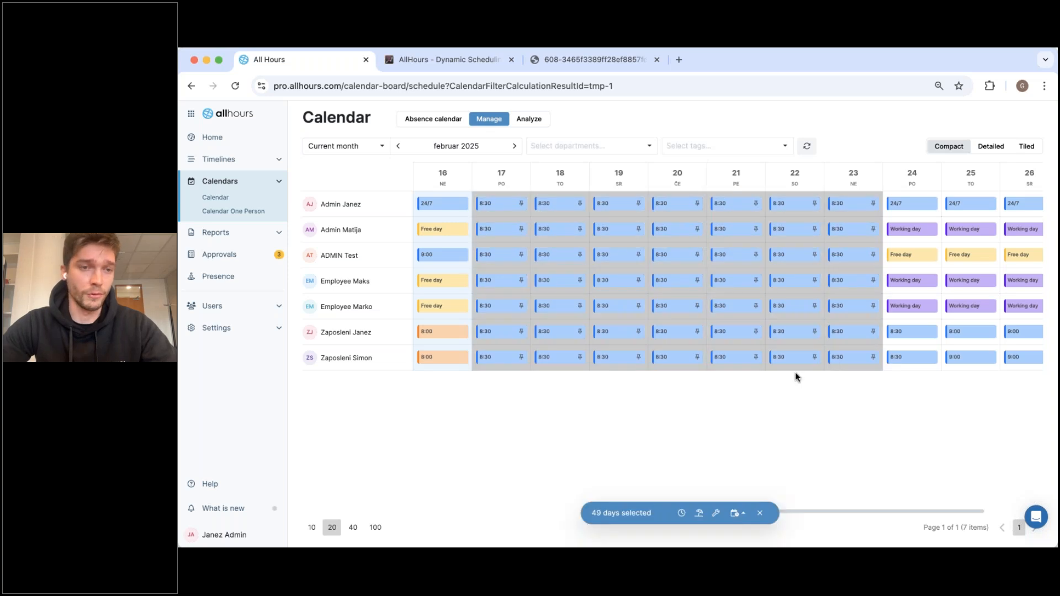
pyautogui.click(738, 515)
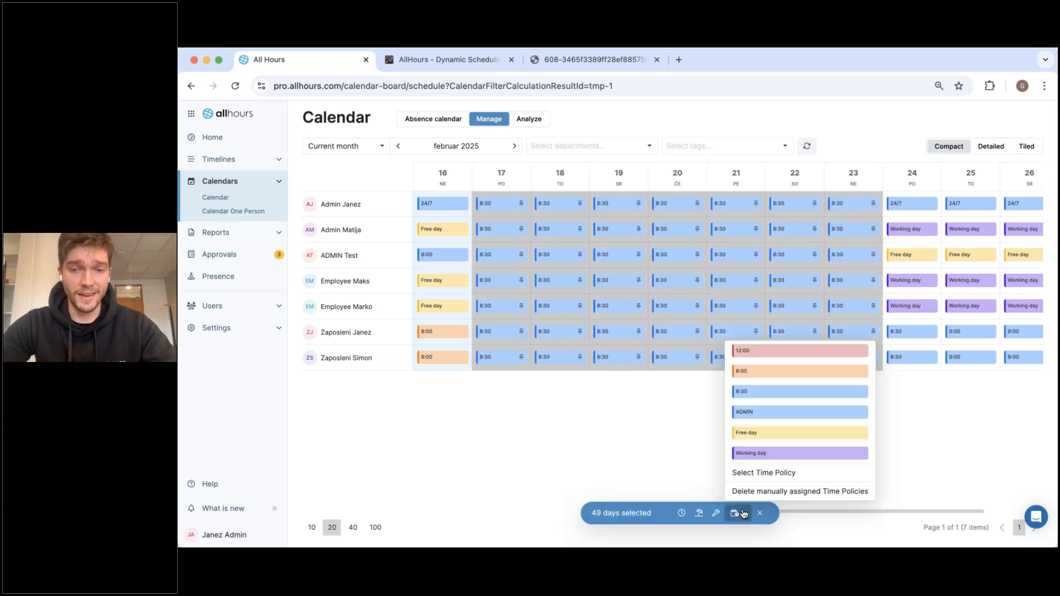
pyautogui.click(795, 493)
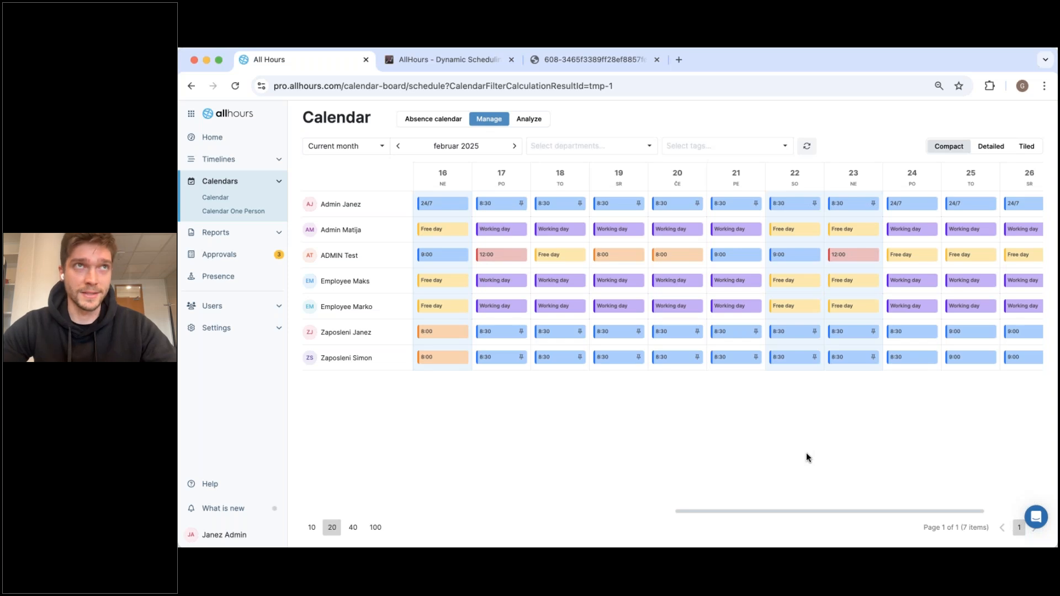
pyautogui.press('super+r')
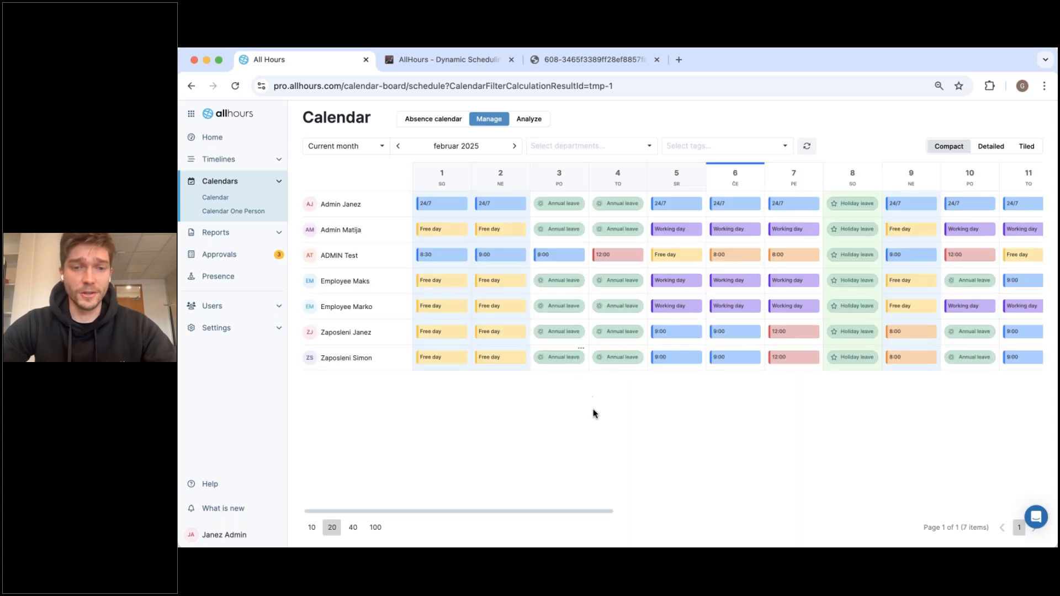
# Filter the calendar to show only the employees of Department 2 and Department 3.
pyautogui.hscroll(7, 669, 518)
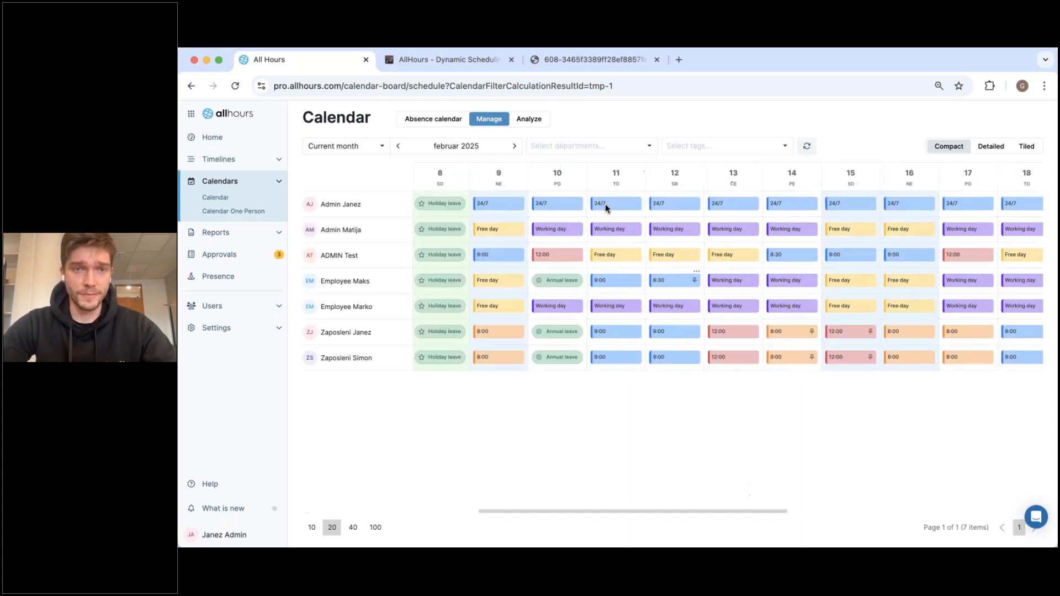
pyautogui.click(597, 151)
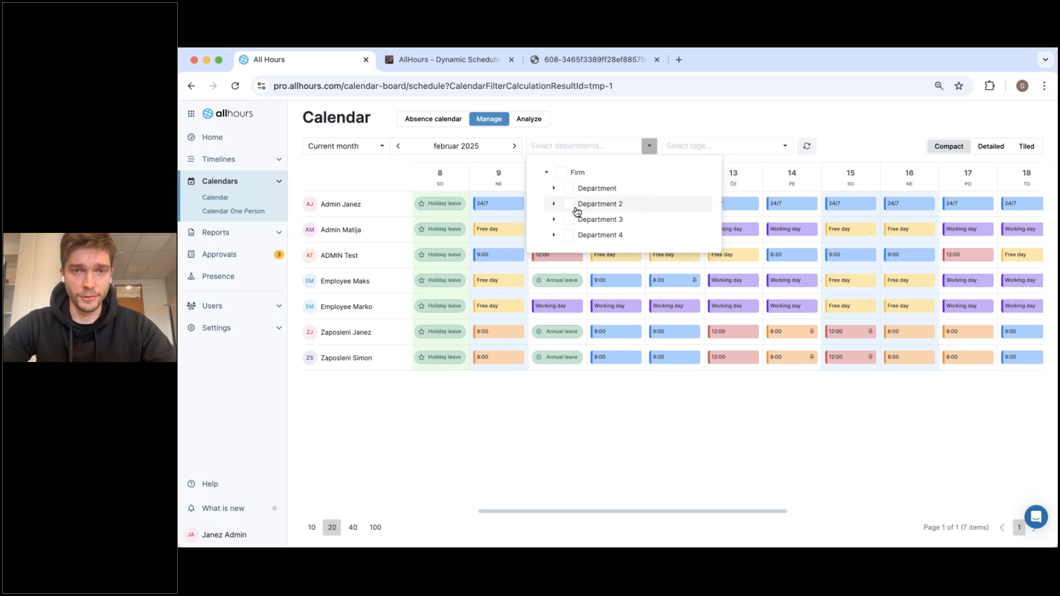
pyautogui.click(568, 204)
pyautogui.click(568, 219)
pyautogui.click(650, 115)
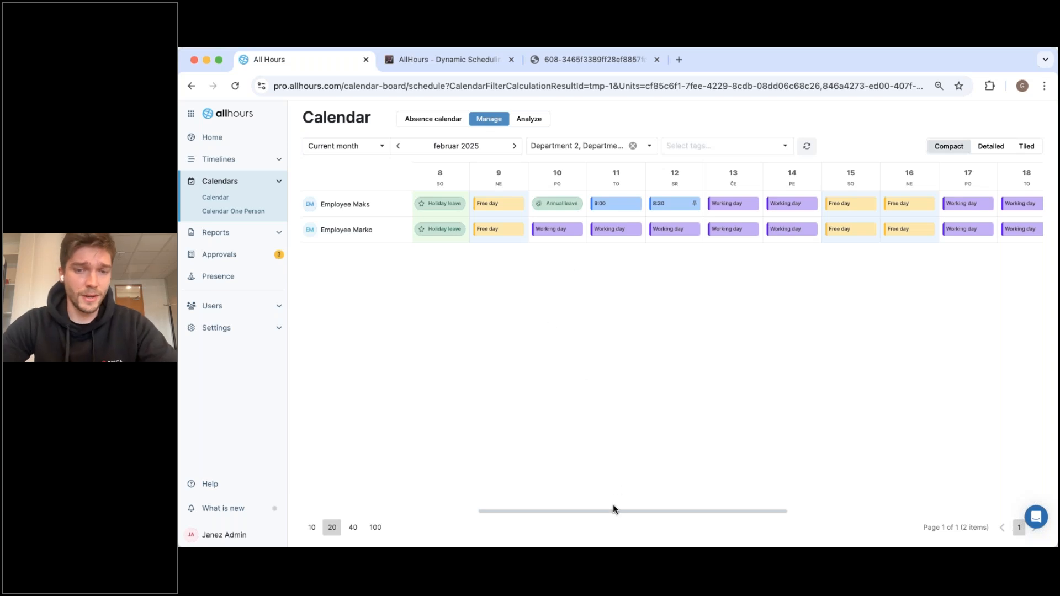
# Assign the 8:00 time policy to the second employee on 10 February.
pyautogui.moveTo(618, 510)
pyautogui.mouseDown()
pyautogui.moveTo(649, 509)
pyautogui.moveTo(630, 510)
pyautogui.mouseUp()
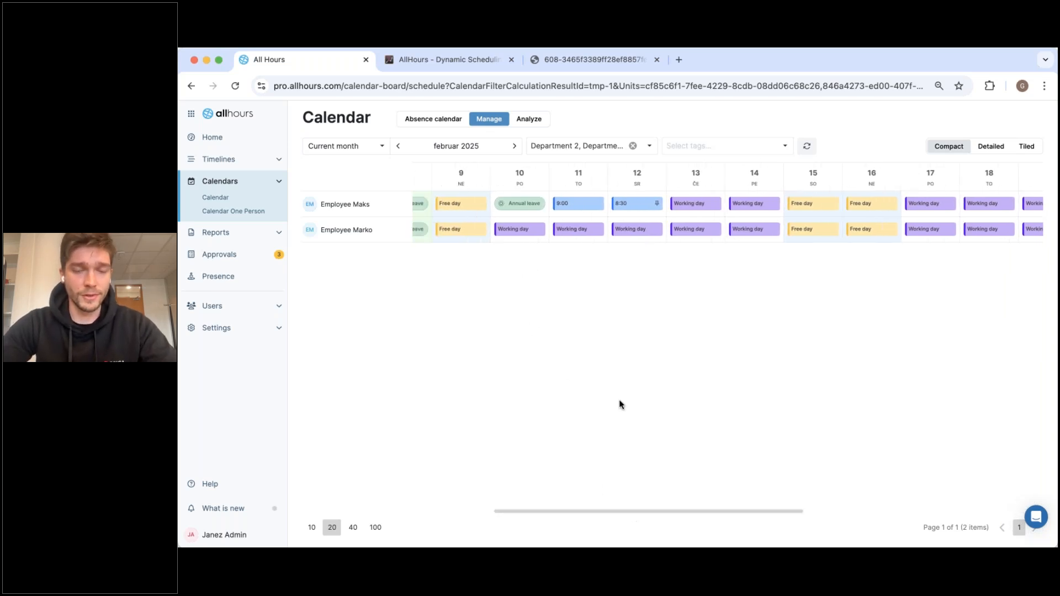
pyautogui.click(528, 233)
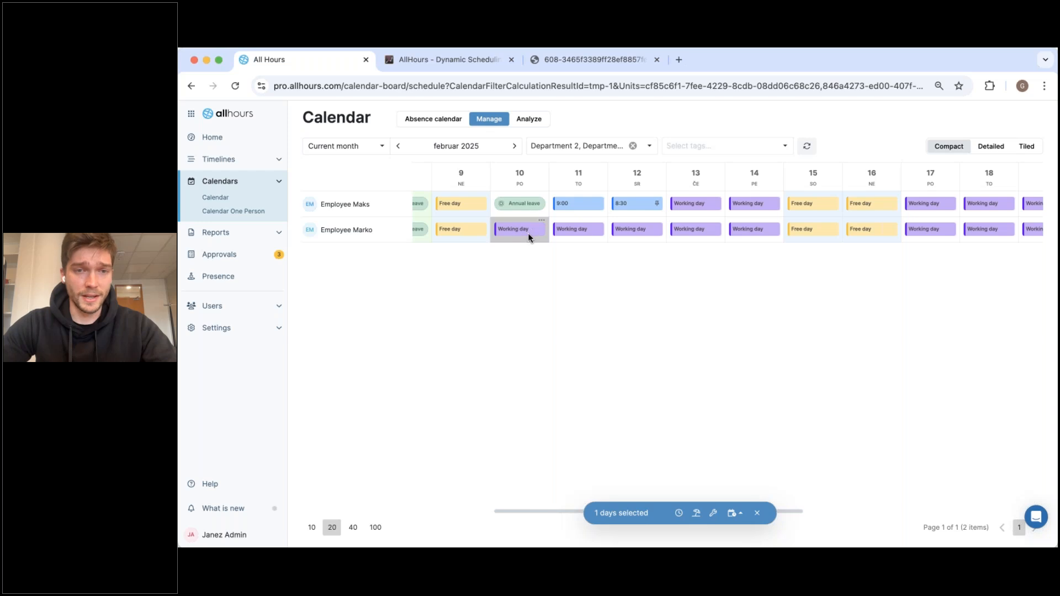
pyautogui.click(732, 513)
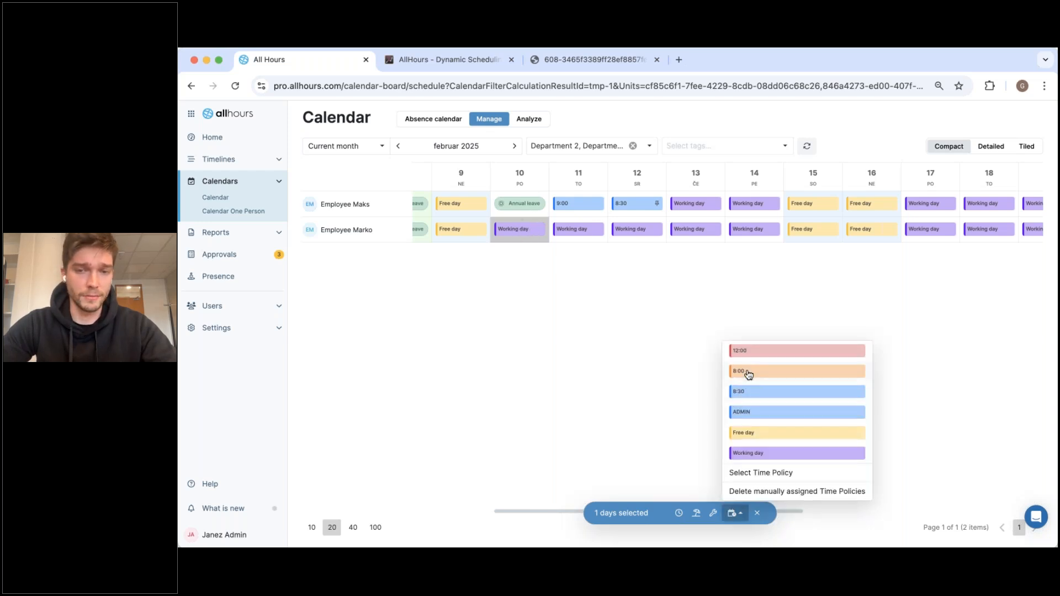
pyautogui.click(742, 371)
# Assign the second employee the 8:30 time policy on 11 February and the Free day policy on 12 February.
pyautogui.click(577, 230)
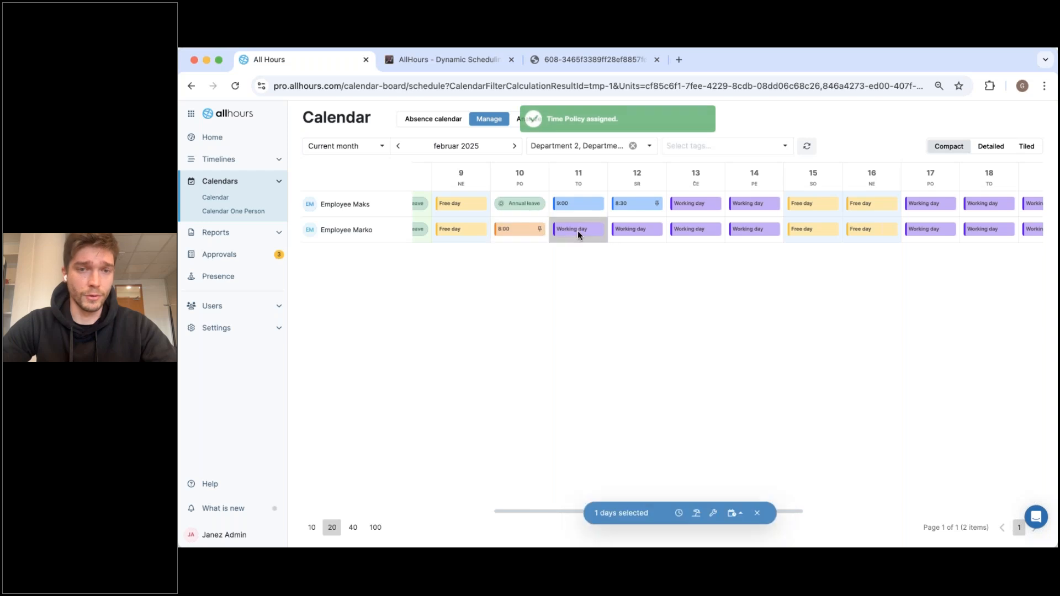
pyautogui.click(734, 514)
pyautogui.click(781, 407)
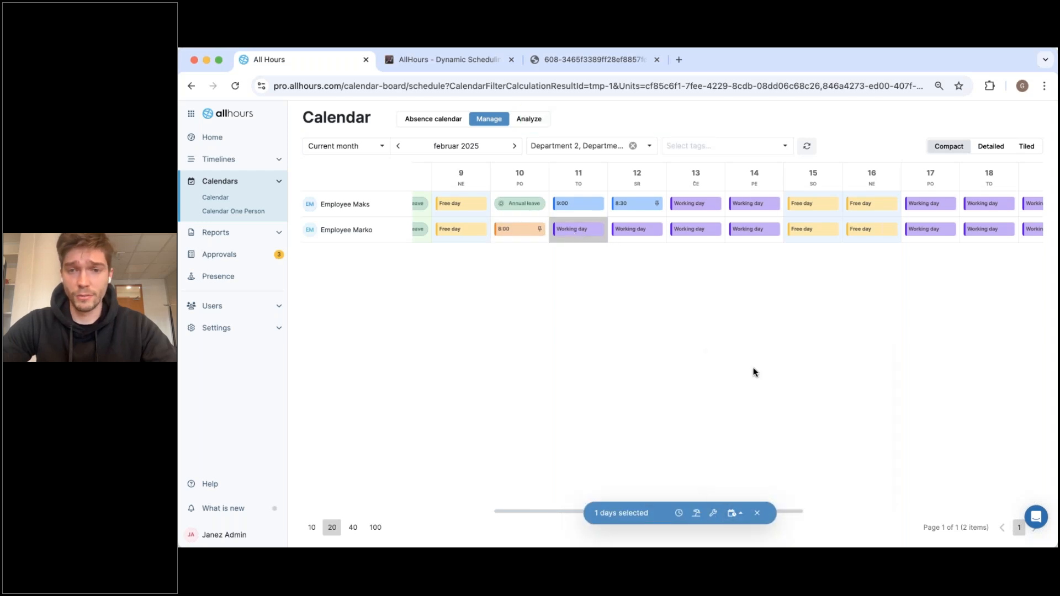
pyautogui.click(642, 231)
pyautogui.click(733, 514)
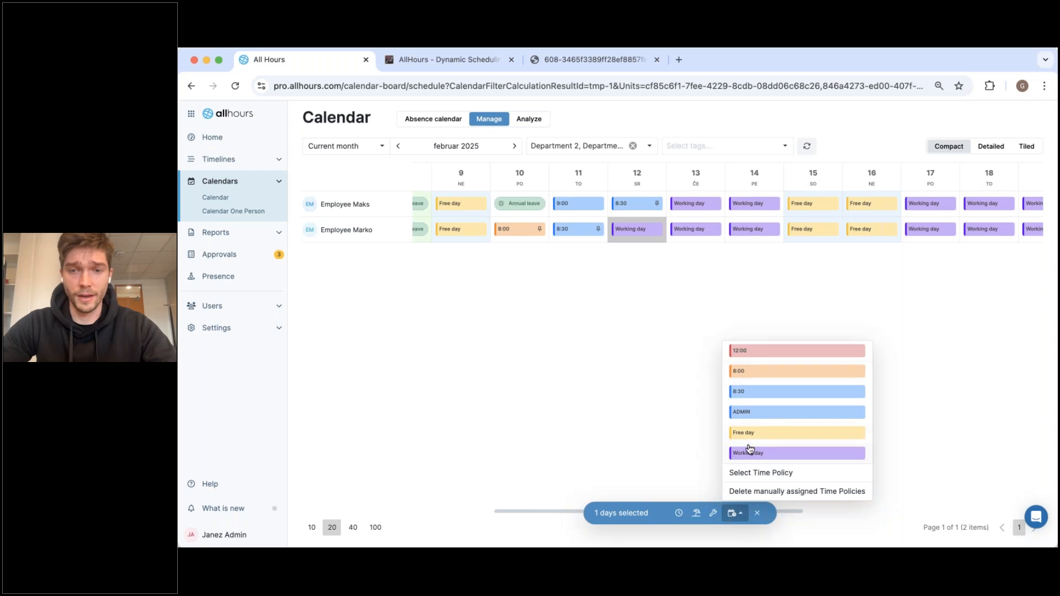
pyautogui.click(797, 433)
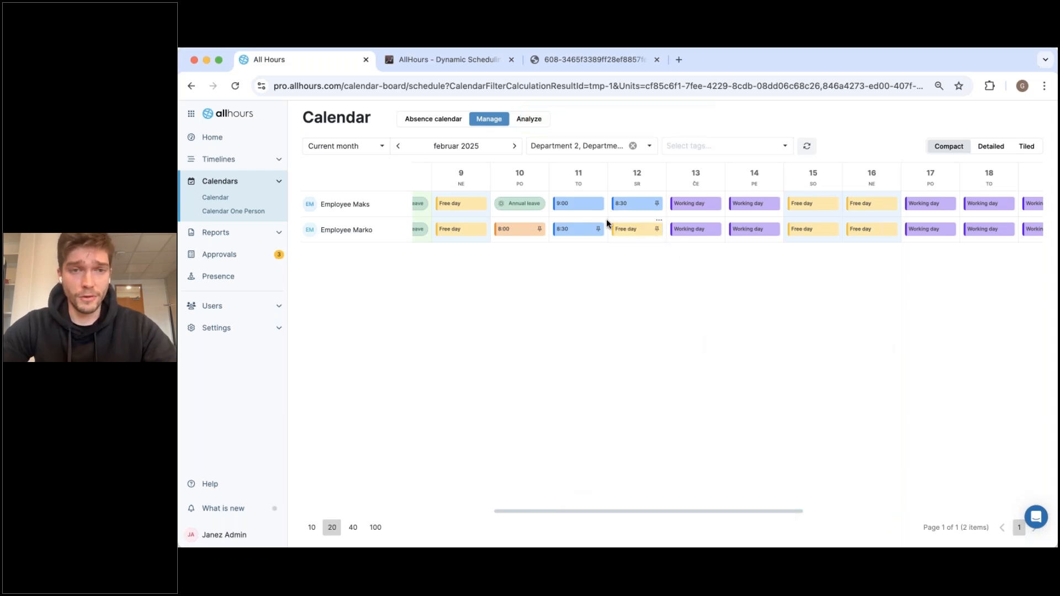
# Try out bulk selections: both employees on 10–14 February, the first employee's whole month, and the entire 11 February column.
pyautogui.moveTo(493, 229); pyautogui.dragTo(742, 229)
pyautogui.moveTo(550, 215); pyautogui.dragTo(732, 236)
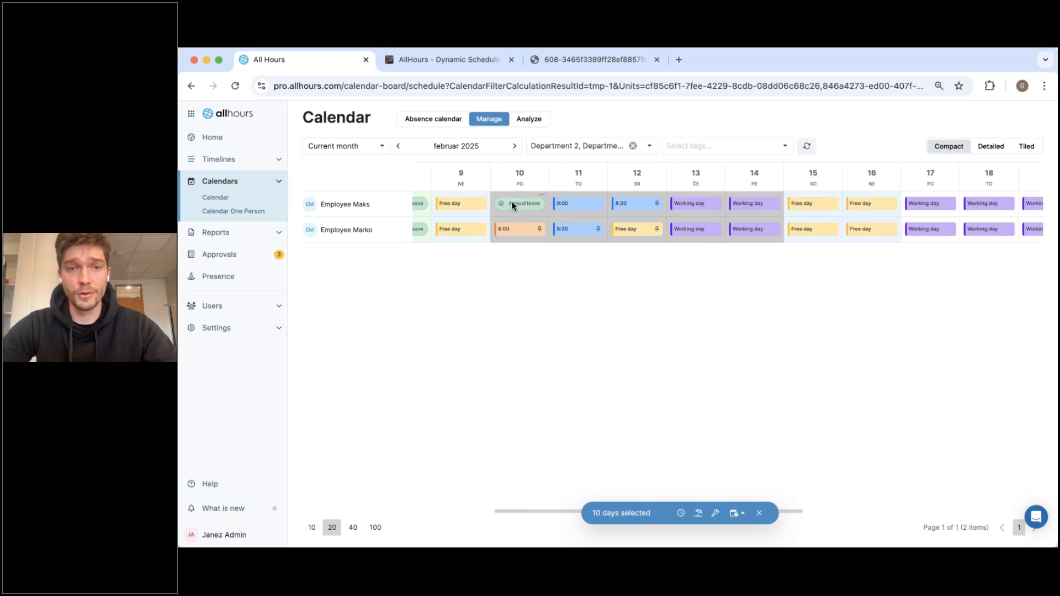
pyautogui.click(380, 207)
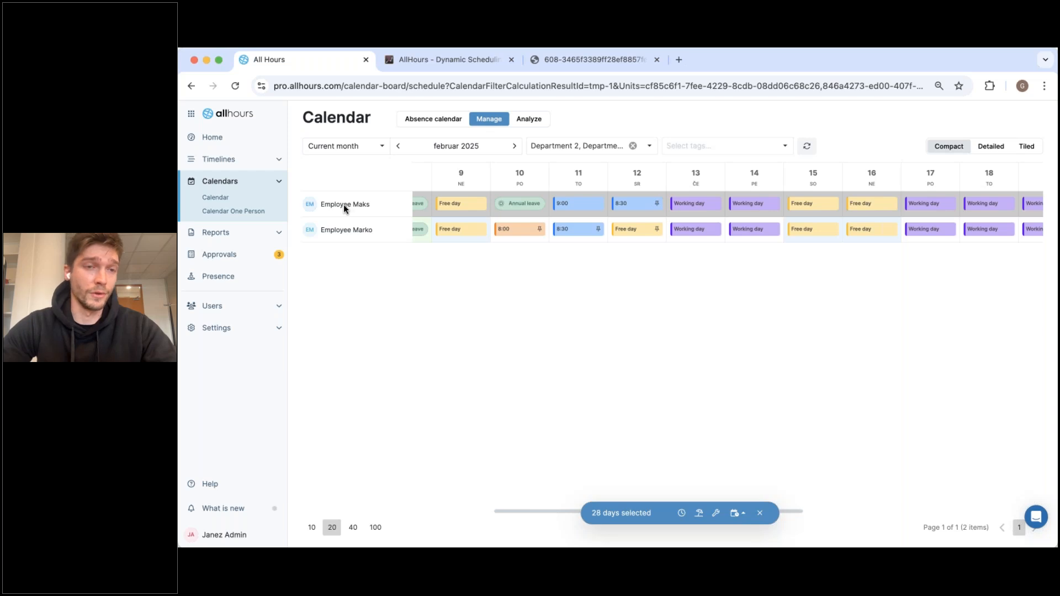
pyautogui.tripleClick(617, 513)
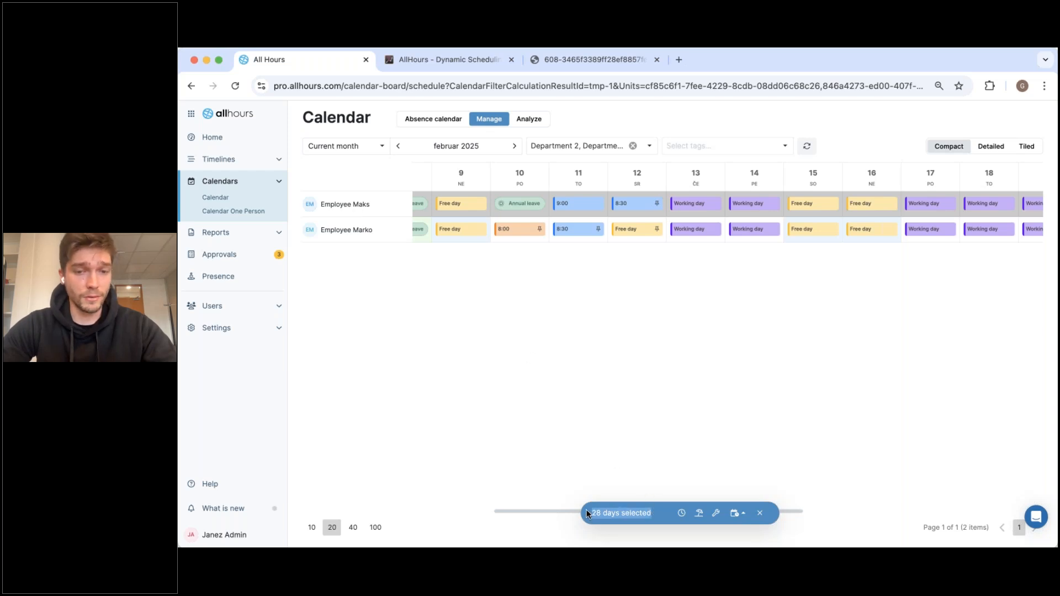
pyautogui.click(572, 175)
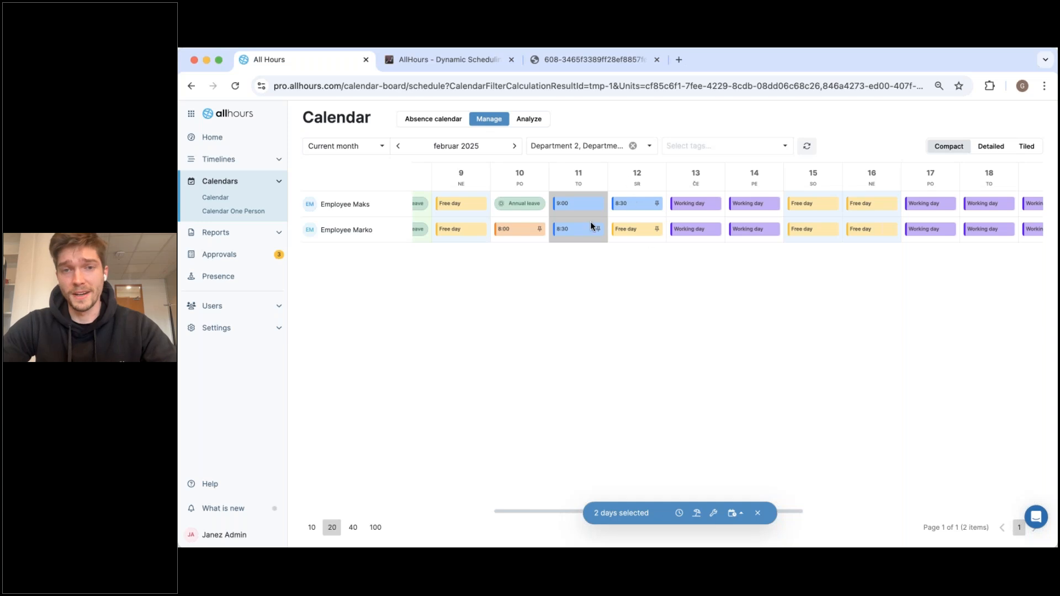
# Clear the department filter and open the full time policy list for the last four employees on 17–19 February.
pyautogui.click(633, 145)
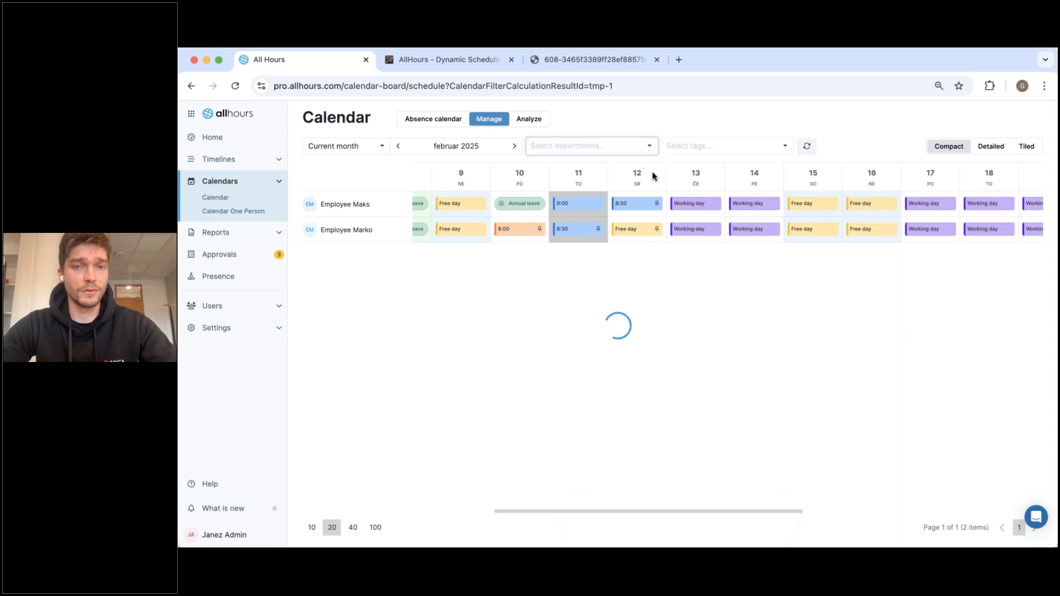
pyautogui.moveTo(635, 510); pyautogui.dragTo(712, 510)
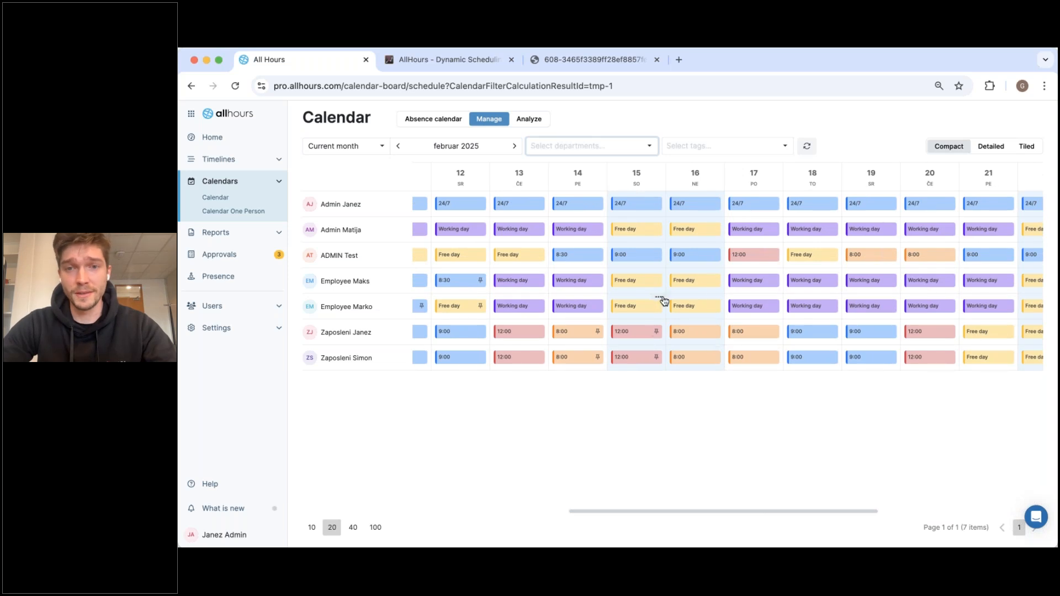
pyautogui.moveTo(739, 276); pyautogui.dragTo(887, 359)
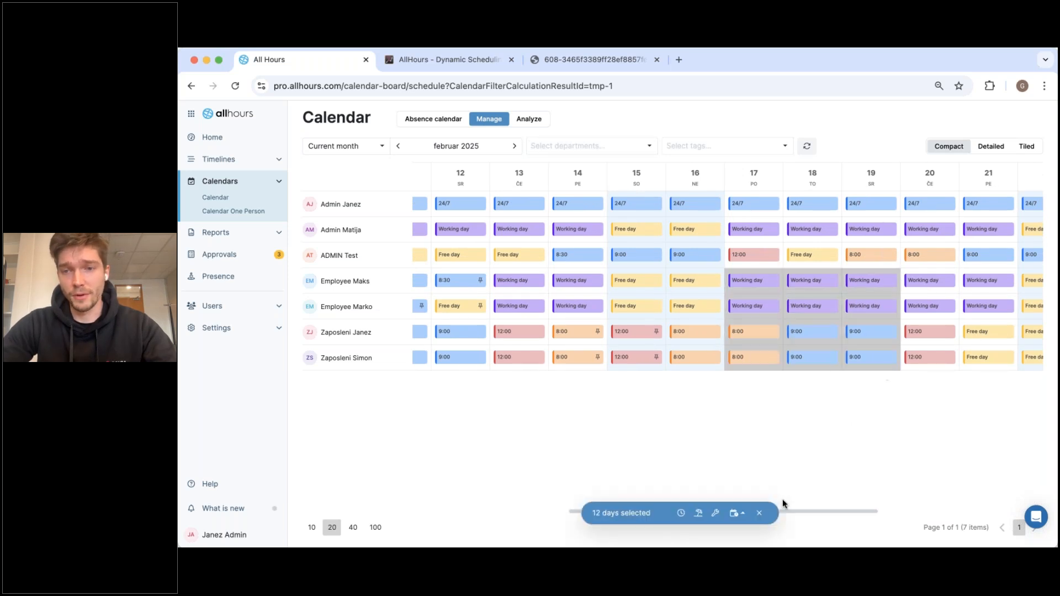
pyautogui.click(747, 516)
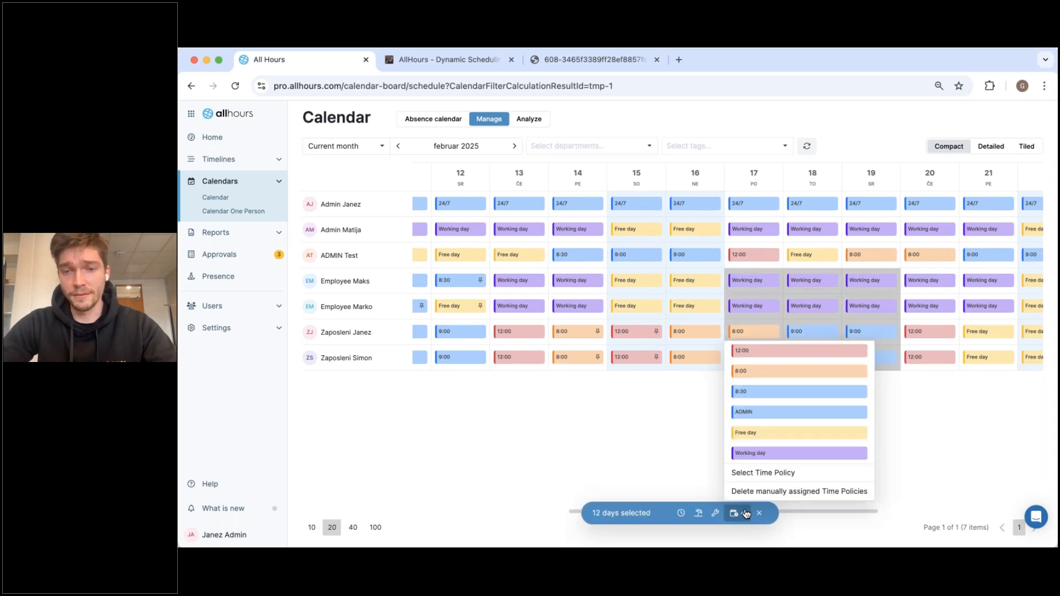
pyautogui.click(749, 473)
# Remove 12:00, 8:00, 8:30, ADMIN and Free day from the favorite time policies and close the list without applying a policy.
pyautogui.click(723, 342)
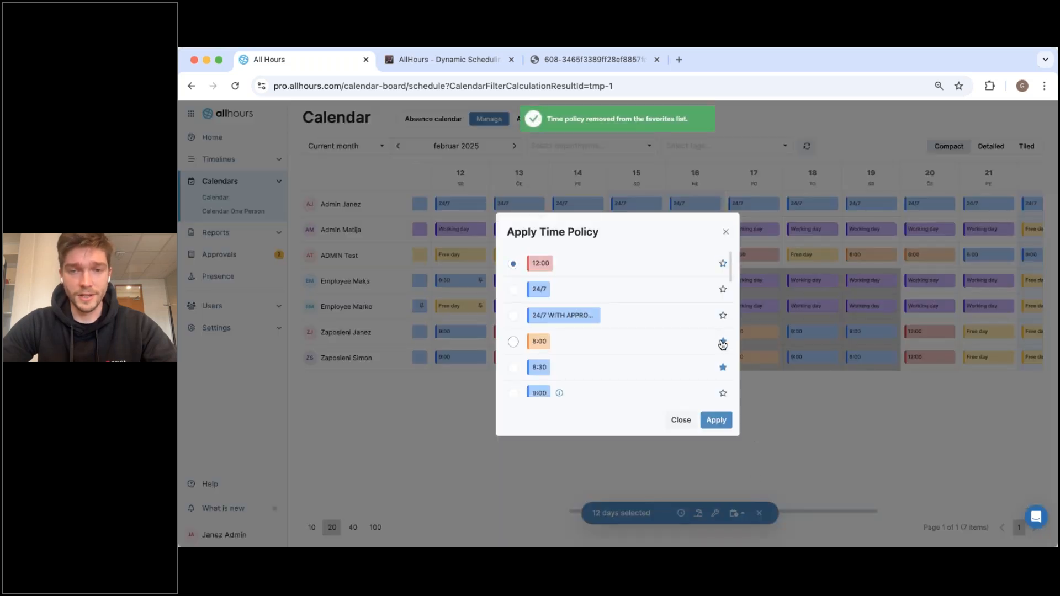
pyautogui.click(721, 366)
pyautogui.scroll(-1, 664, 306)
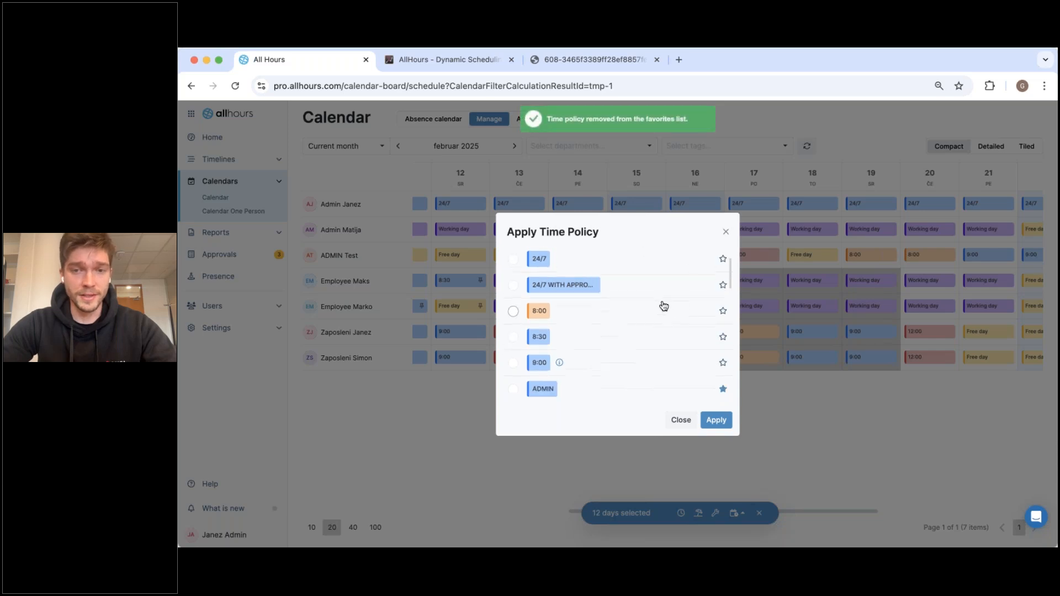
pyautogui.click(723, 388)
pyautogui.scroll(-3, 686, 353)
pyautogui.click(723, 323)
pyautogui.scroll(-1, 662, 309)
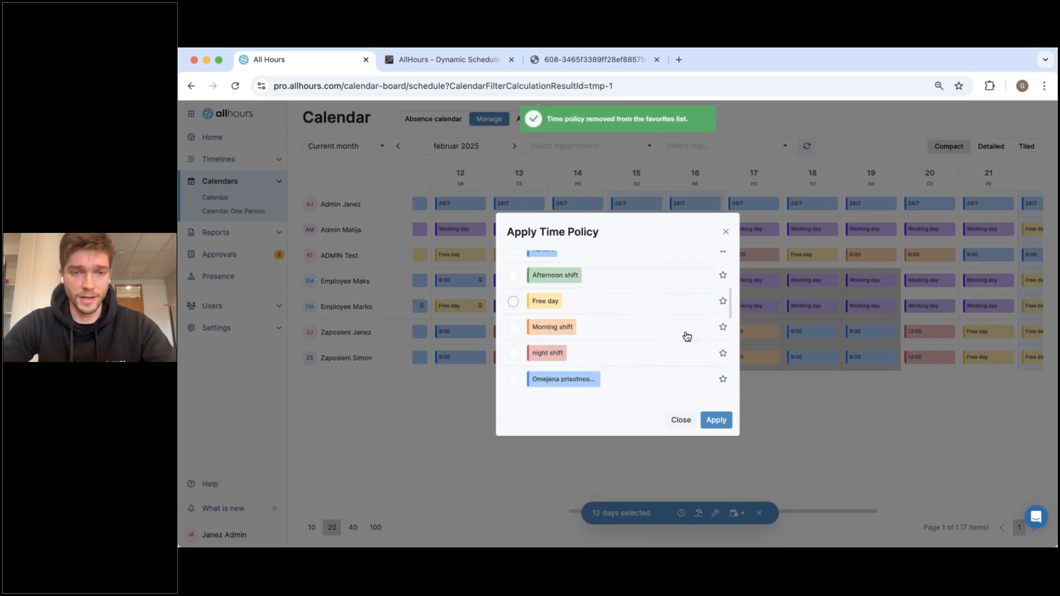
pyautogui.click(685, 421)
# Add Free day, Afternoon shift, Morning shift and night shift to the favorite time policies and close the list.
pyautogui.click(736, 512)
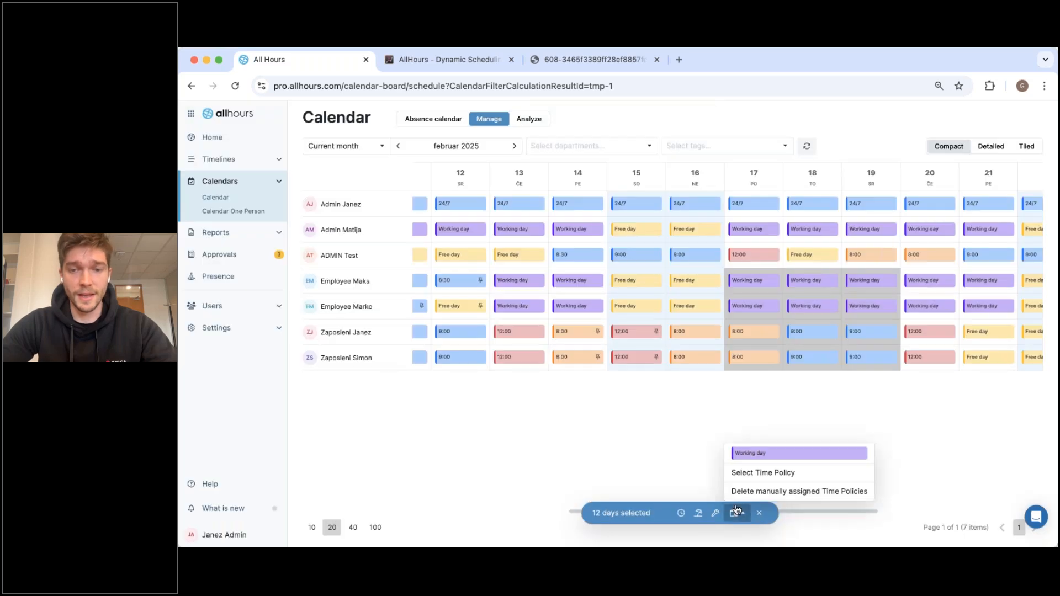
pyautogui.click(761, 475)
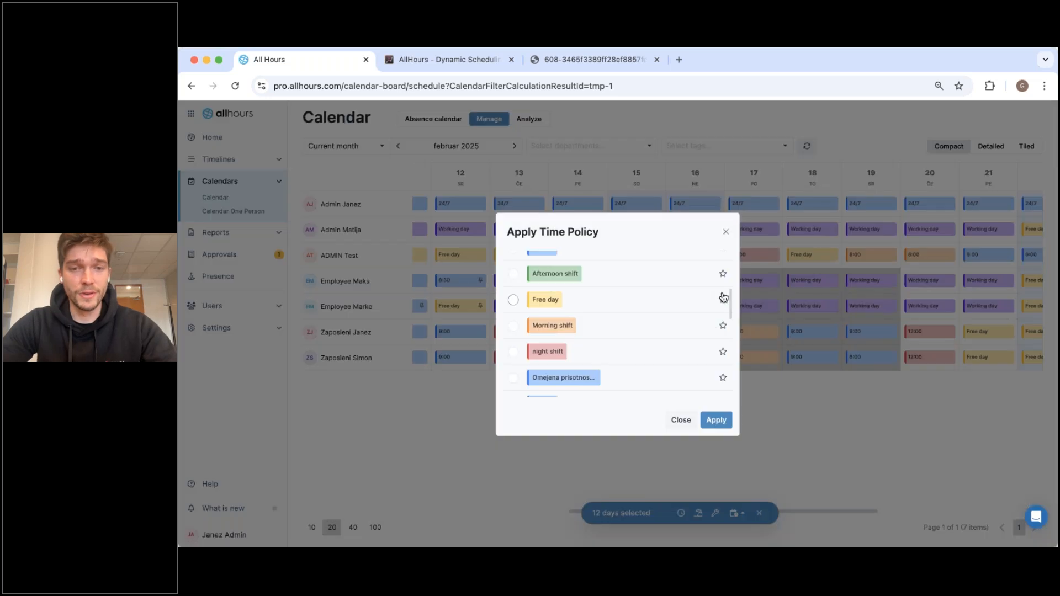
pyautogui.click(722, 299)
pyautogui.click(722, 272)
pyautogui.click(723, 325)
pyautogui.click(722, 351)
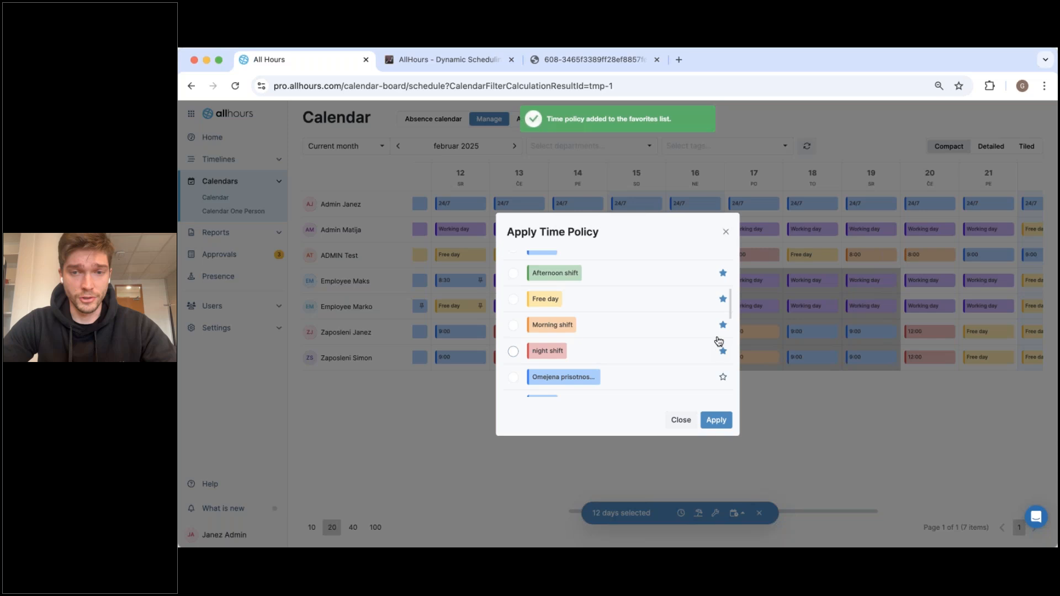
pyautogui.click(683, 420)
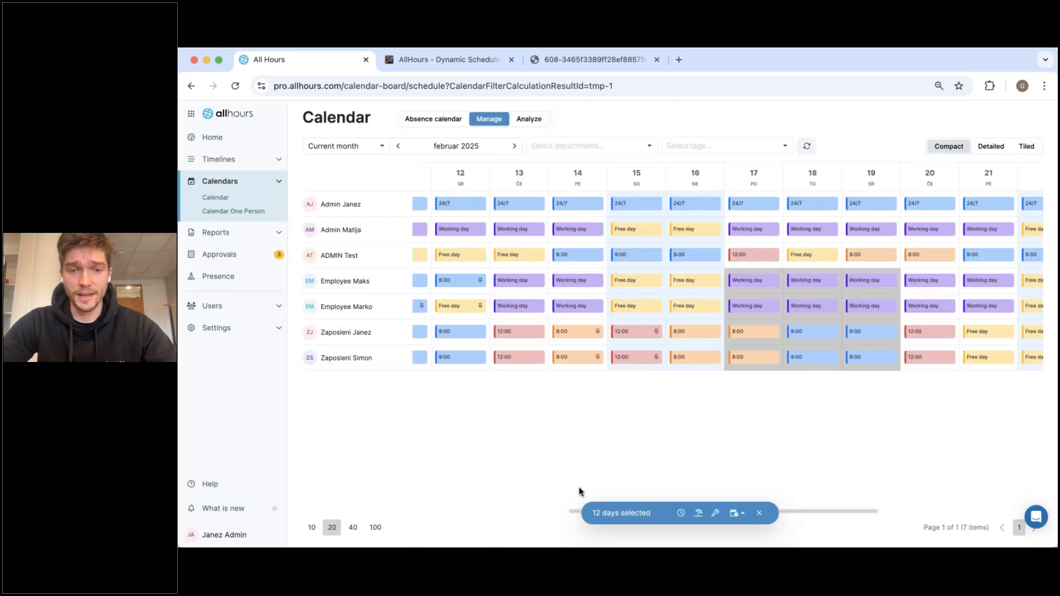
# Assign the Free day time policy to the first four employees on 17 February.
pyautogui.moveTo(794, 511); pyautogui.dragTo(886, 508)
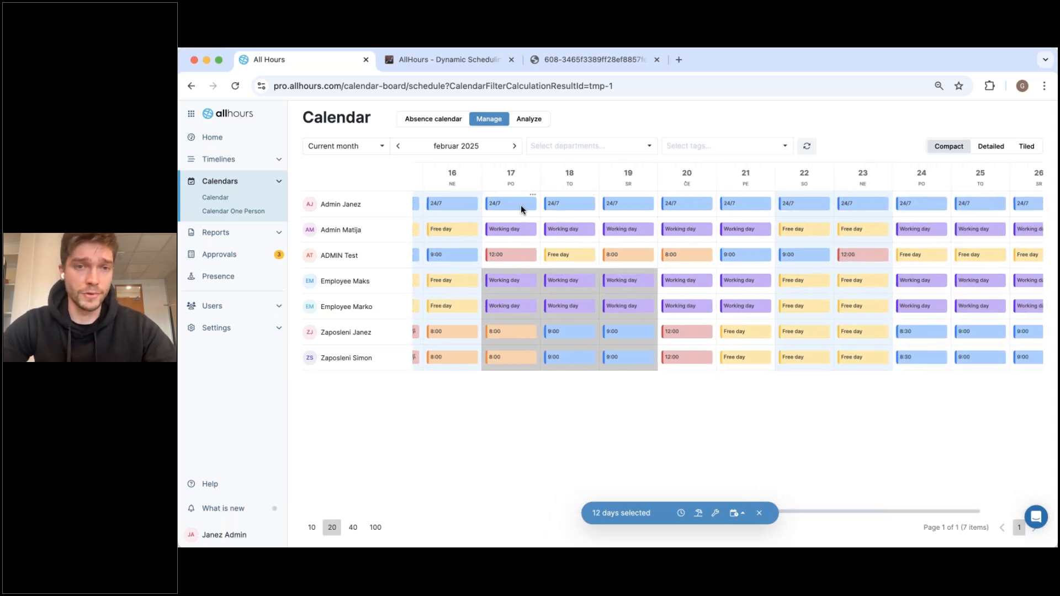
pyautogui.moveTo(516, 208); pyautogui.dragTo(518, 381)
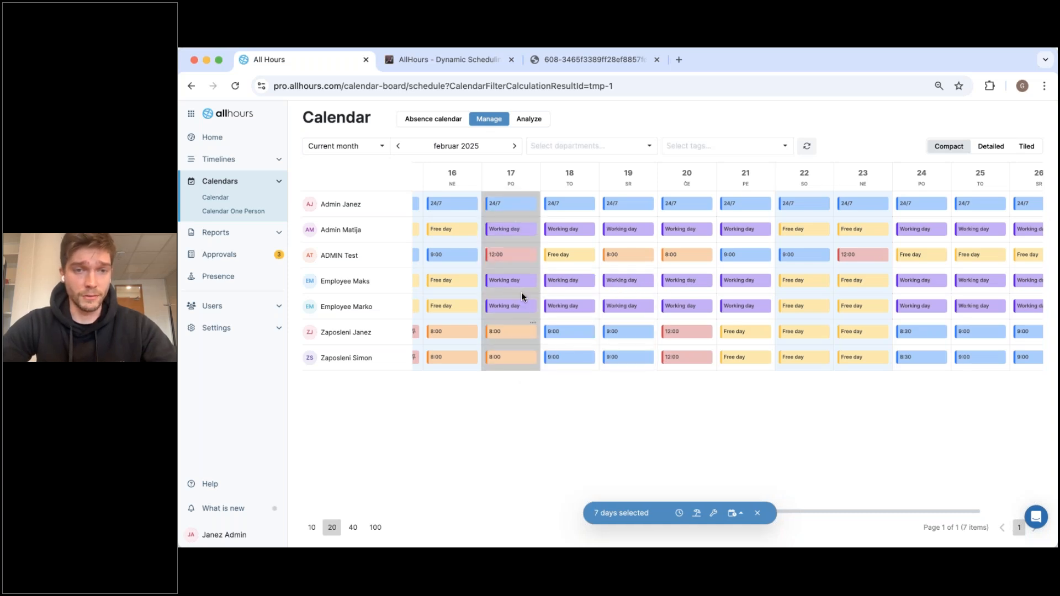
pyautogui.moveTo(518, 276); pyautogui.dragTo(521, 276)
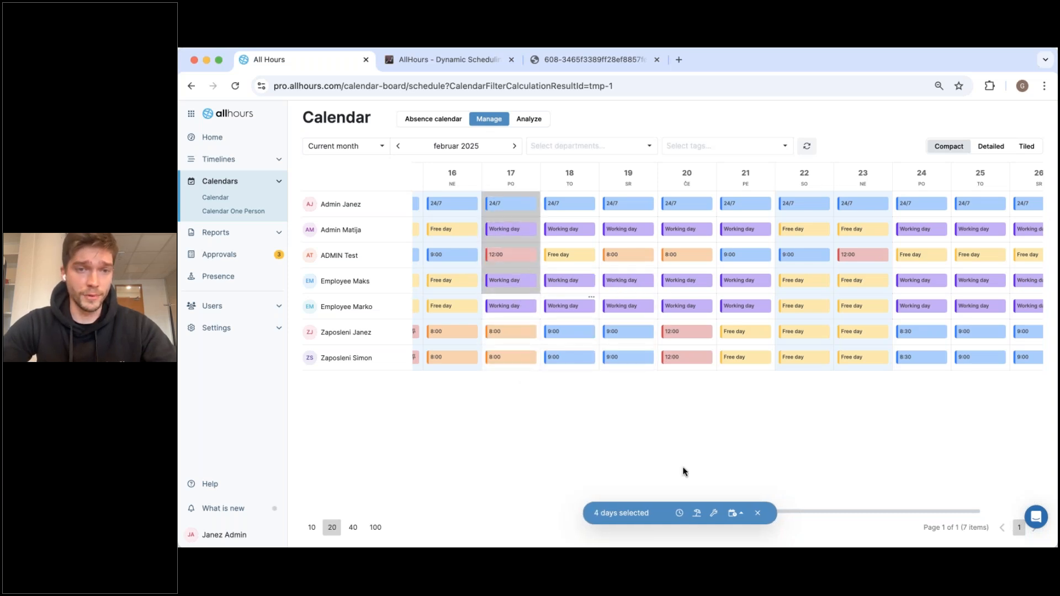
pyautogui.click(738, 517)
pyautogui.click(765, 406)
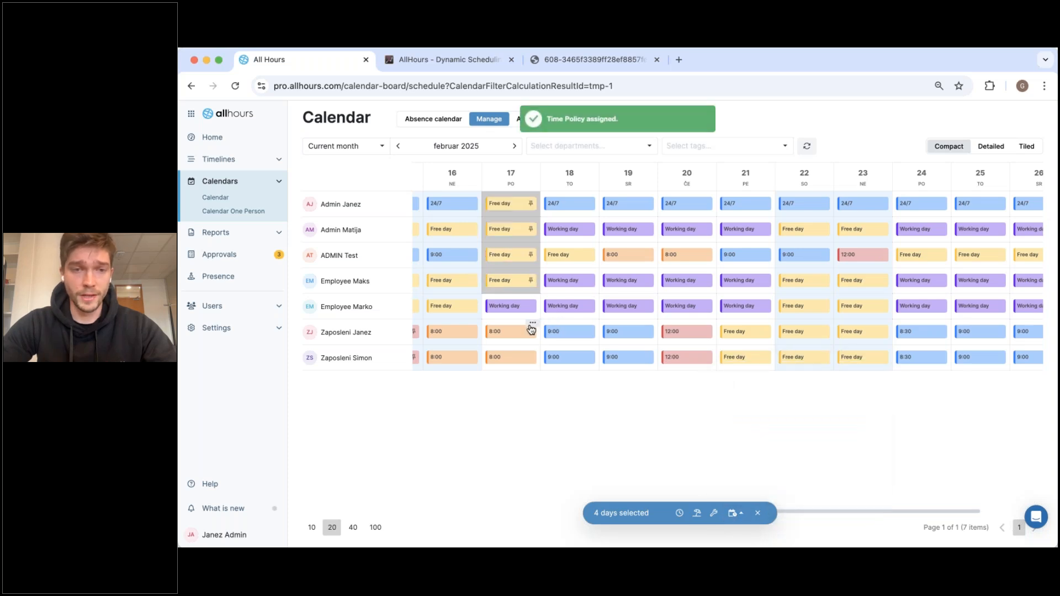
# Assign Morning shift to the last three employees on 17 February and night shift to the first four on 18 February.
pyautogui.moveTo(519, 310); pyautogui.dragTo(526, 361)
pyautogui.click(734, 514)
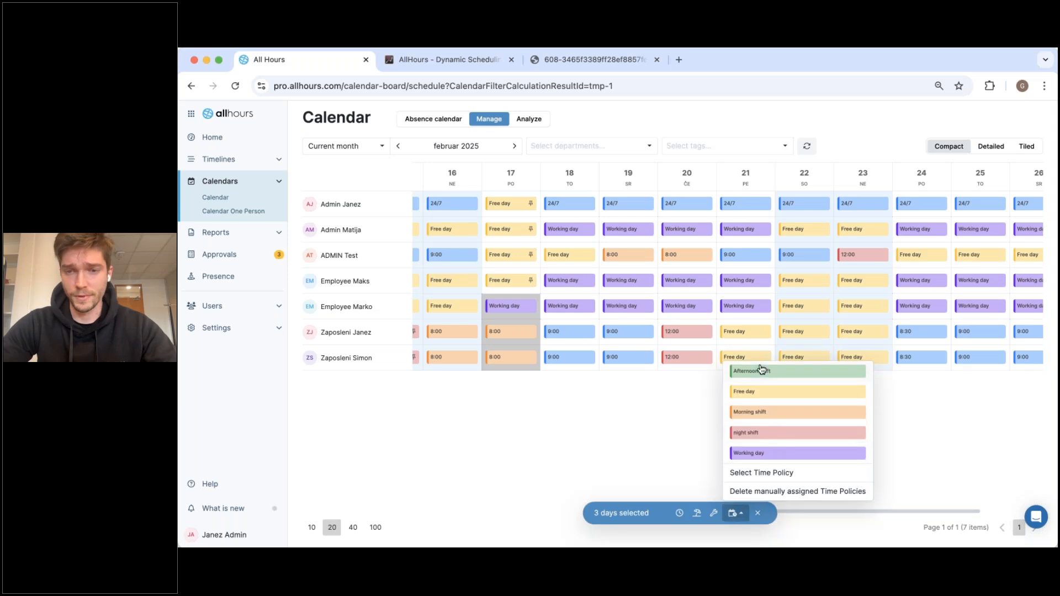
pyautogui.click(764, 412)
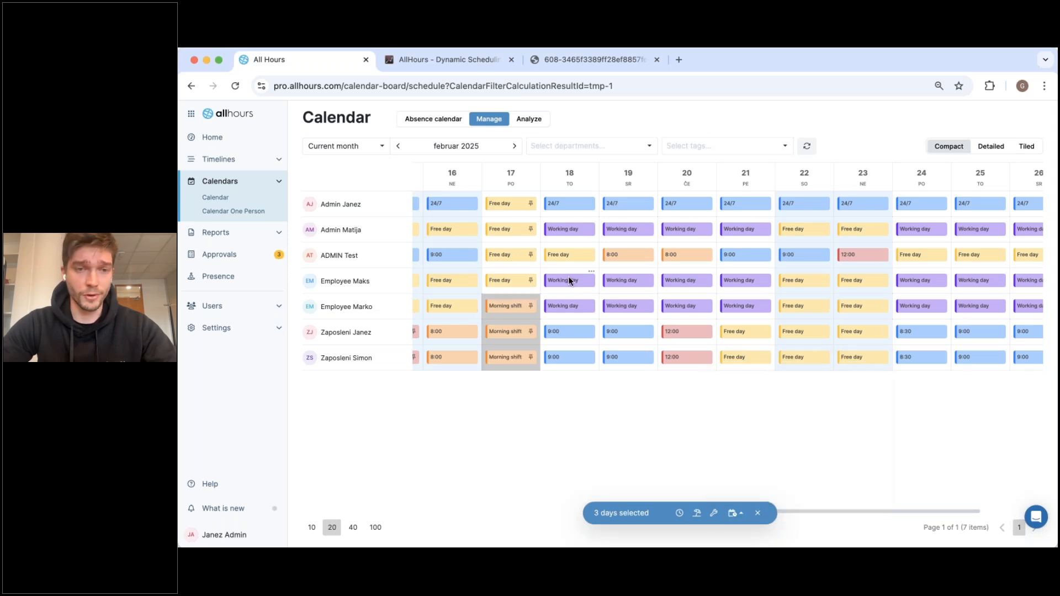
pyautogui.moveTo(580, 200); pyautogui.dragTo(582, 283)
pyautogui.click(733, 513)
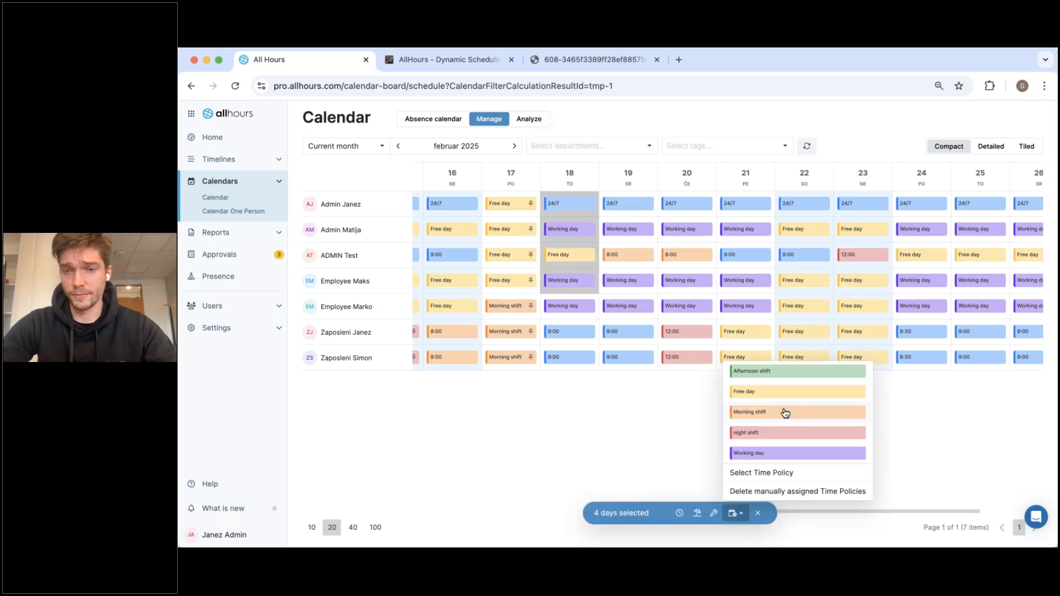
pyautogui.click(777, 435)
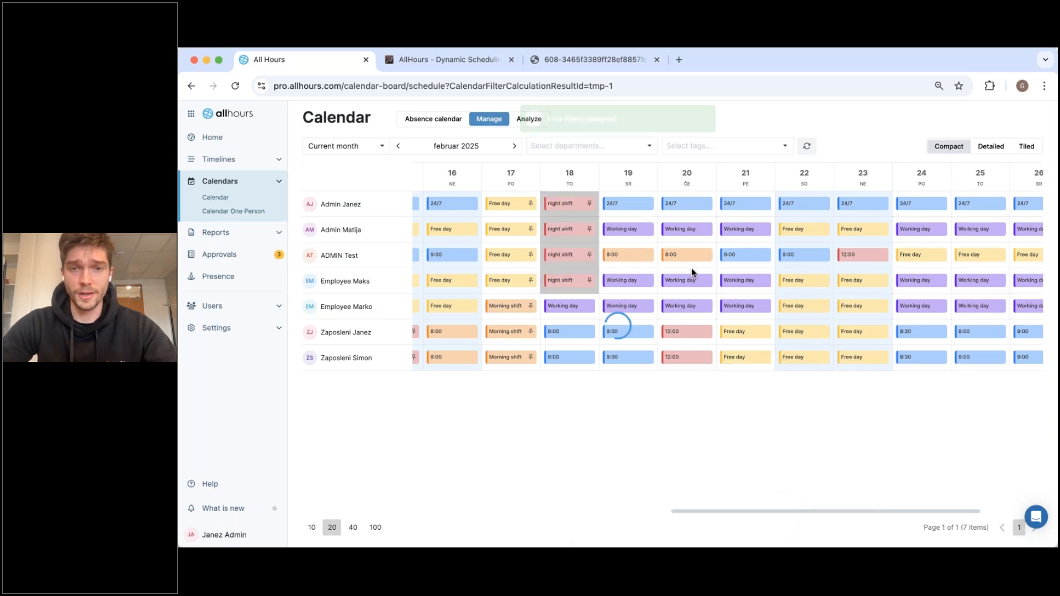
# Assign the Free day policy to the first four employees on 19–21 February and to the last three on 18–21 February.
pyautogui.moveTo(728, 298); pyautogui.dragTo(743, 290)
pyautogui.click(737, 509)
pyautogui.click(759, 398)
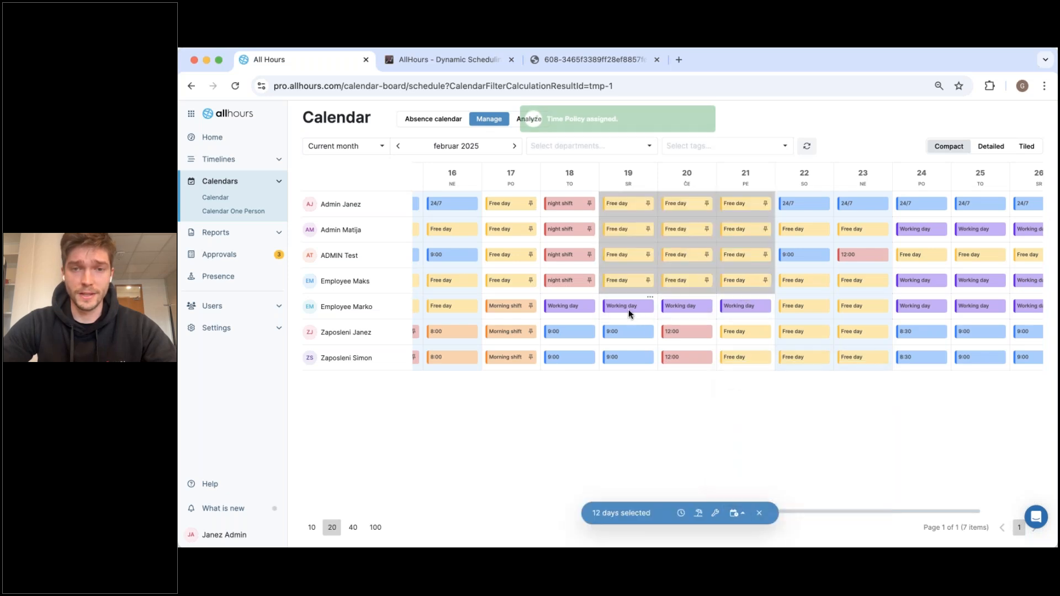
pyautogui.moveTo(749, 358); pyautogui.dragTo(575, 300)
pyautogui.click(748, 517)
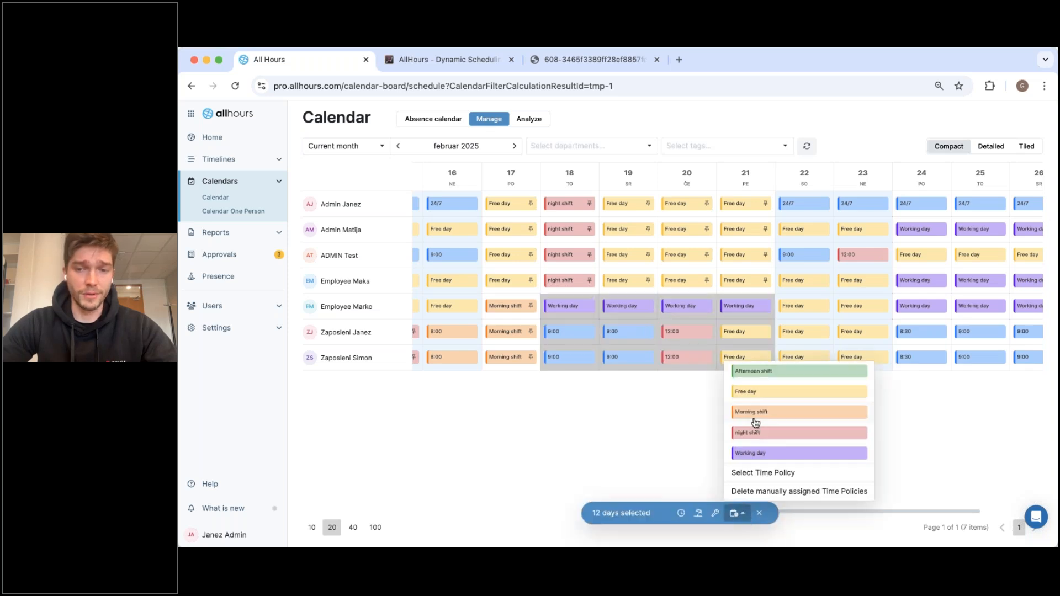
pyautogui.click(773, 392)
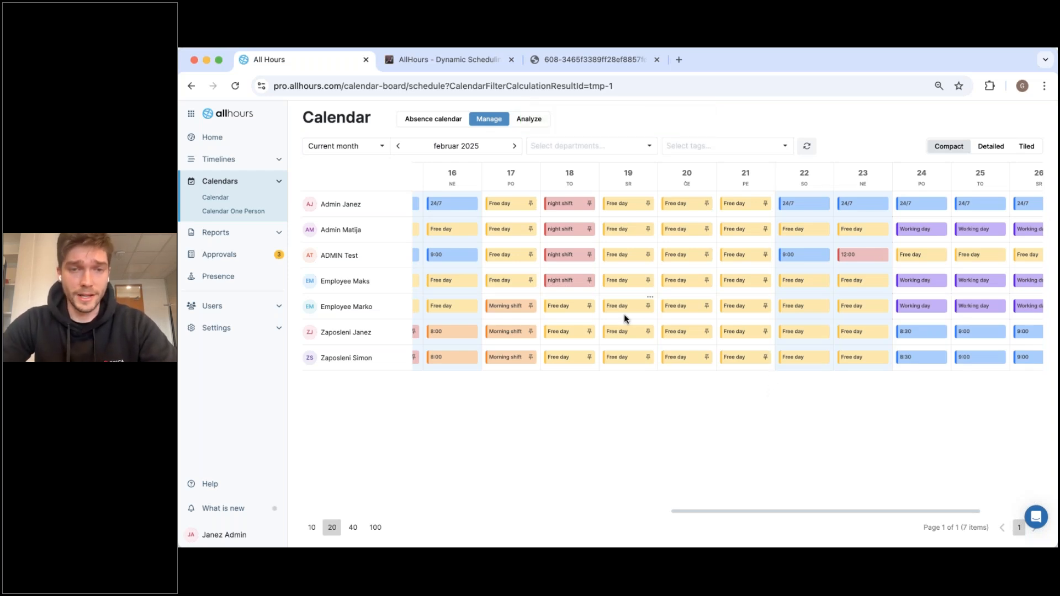
# Delete the manually assigned time policies of the last three employees on 18–19 February and reload the calendar.
pyautogui.click(568, 311)
pyautogui.moveTo(579, 307); pyautogui.dragTo(644, 356)
pyautogui.click(739, 516)
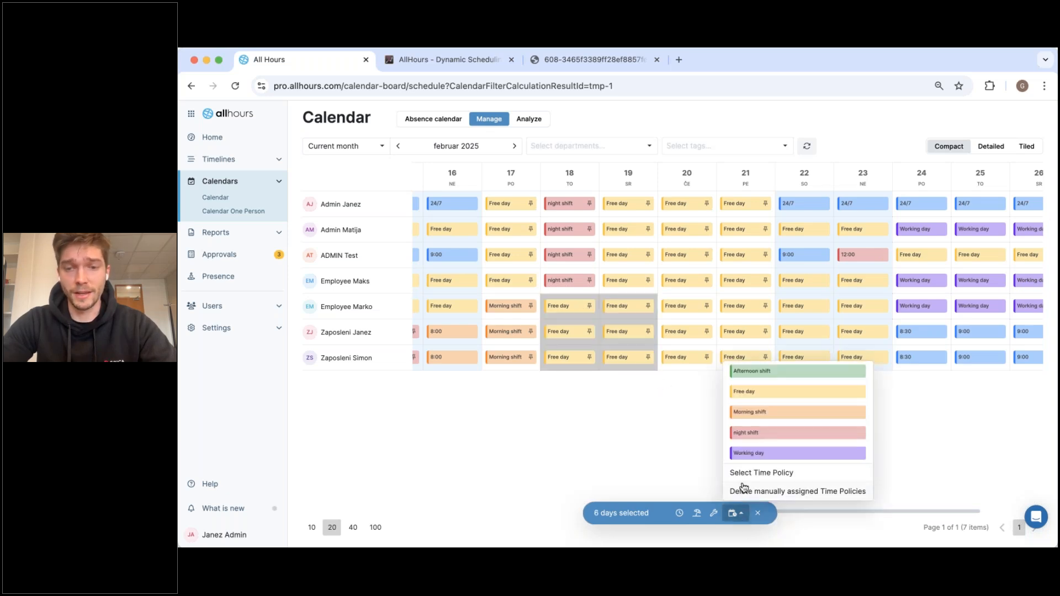
pyautogui.click(758, 495)
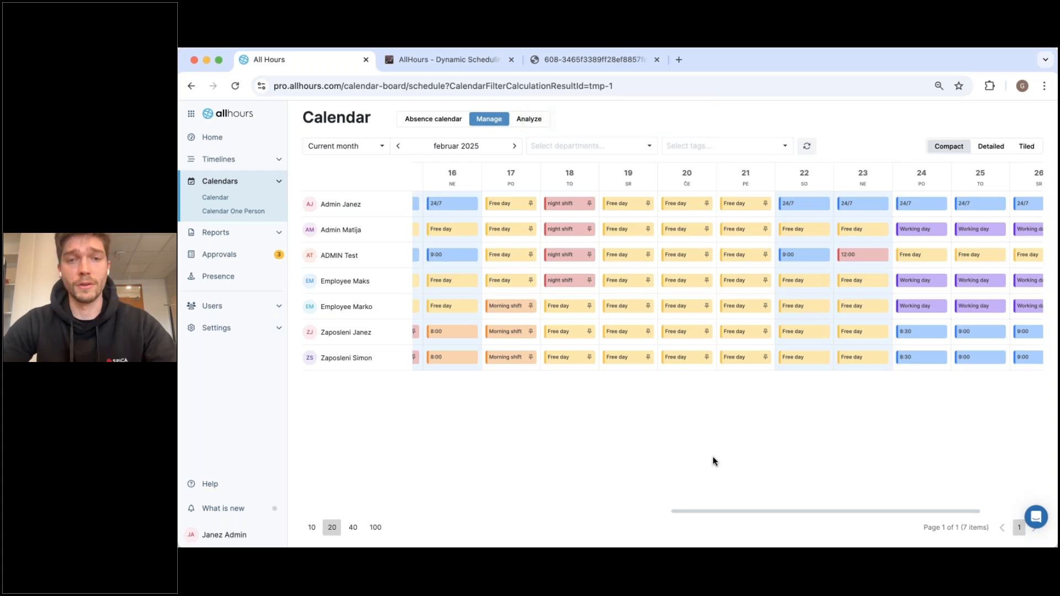
pyautogui.press('super+r')
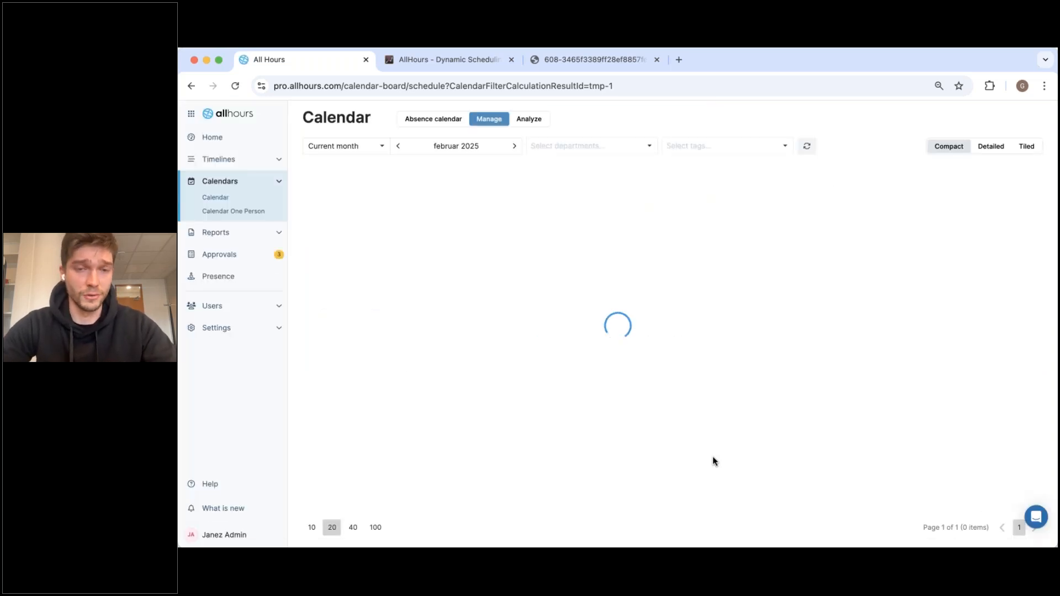
pyautogui.moveTo(595, 515); pyautogui.dragTo(893, 489)
pyautogui.hscroll(3, 806, 385)
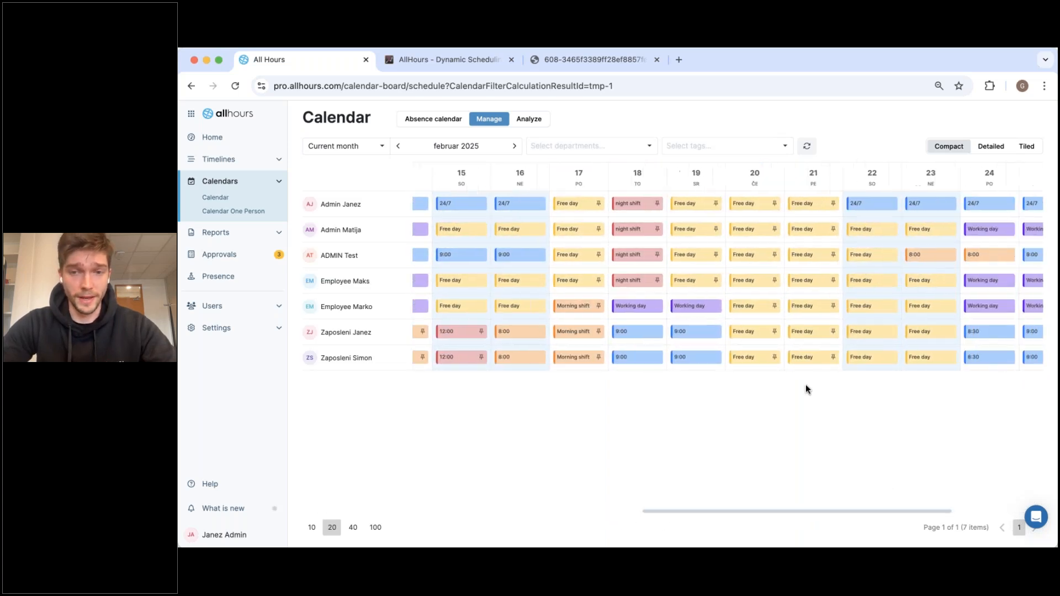
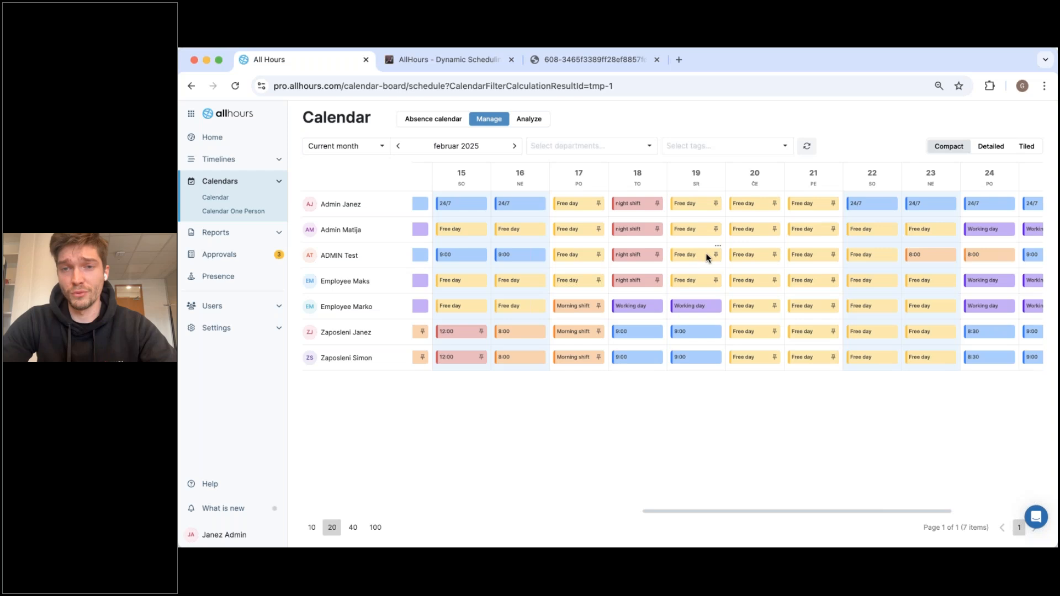
# Add an all-day Annual leave absence for all employees on 18 February, valid on days with scheduled hours.
pyautogui.click(697, 175)
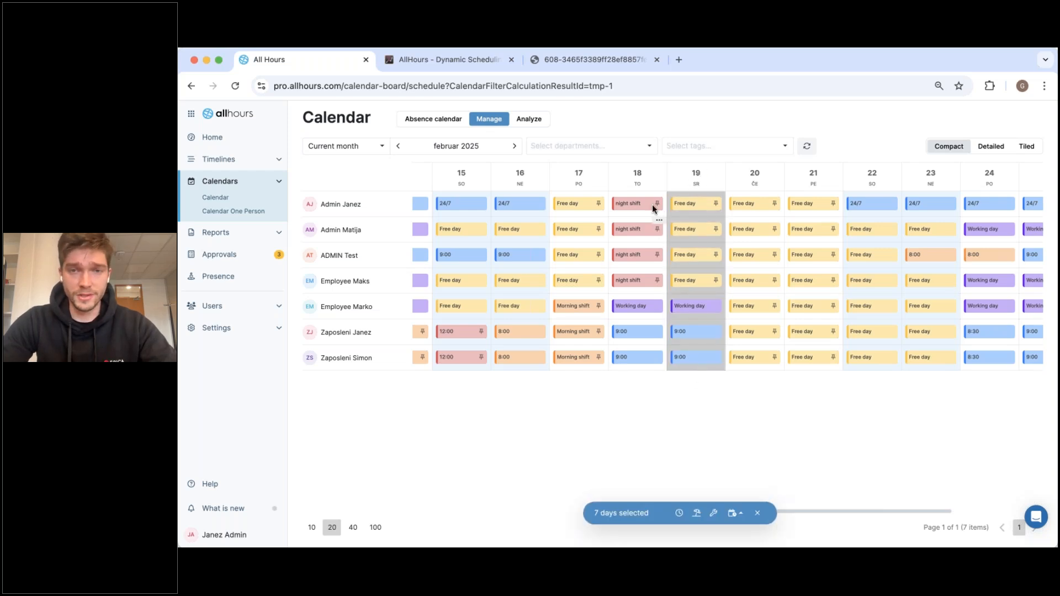
pyautogui.click(646, 181)
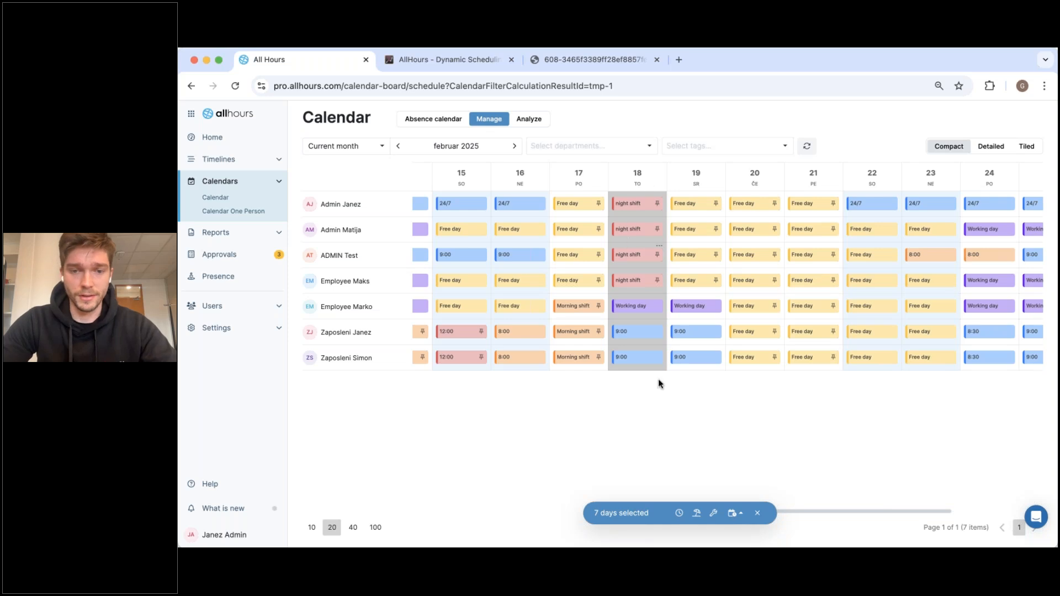
pyautogui.click(697, 513)
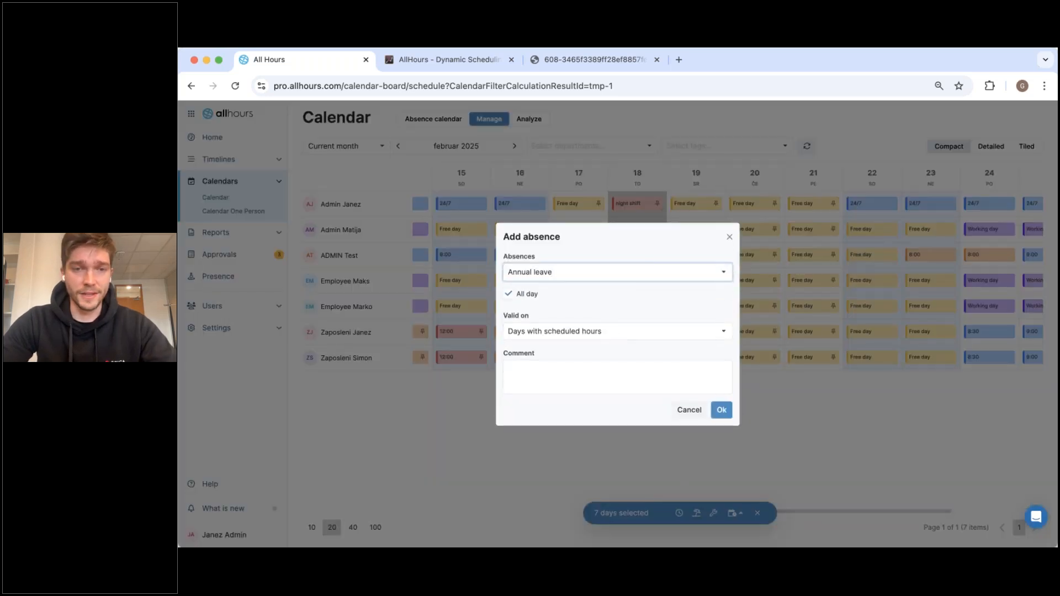
pyautogui.click(721, 410)
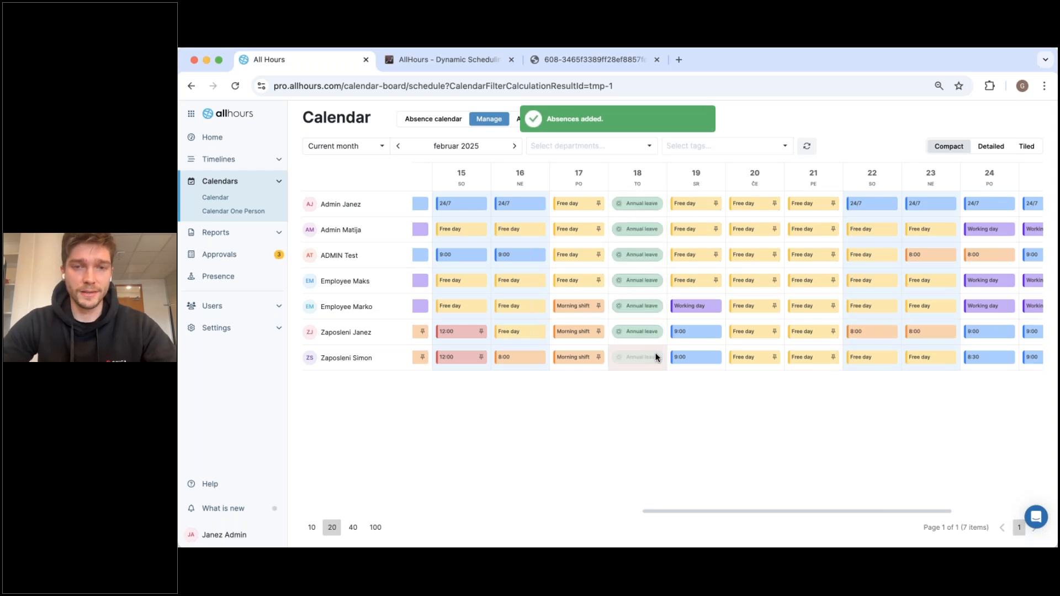
# Check the policies behind the 18 February annual leave in the Detailed view, then return to the Compact view.
pyautogui.click(635, 213)
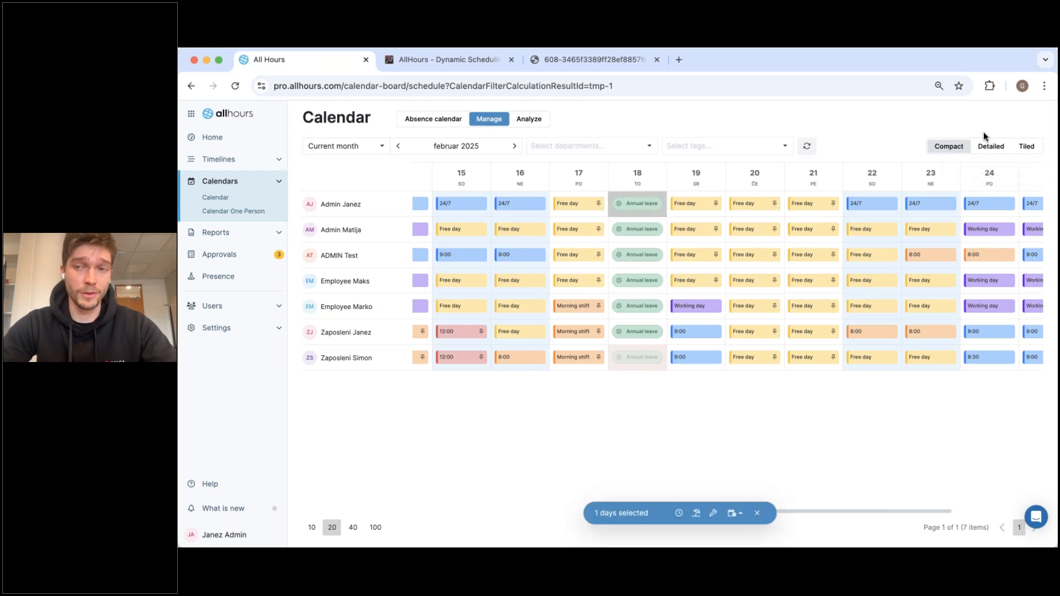
pyautogui.click(991, 145)
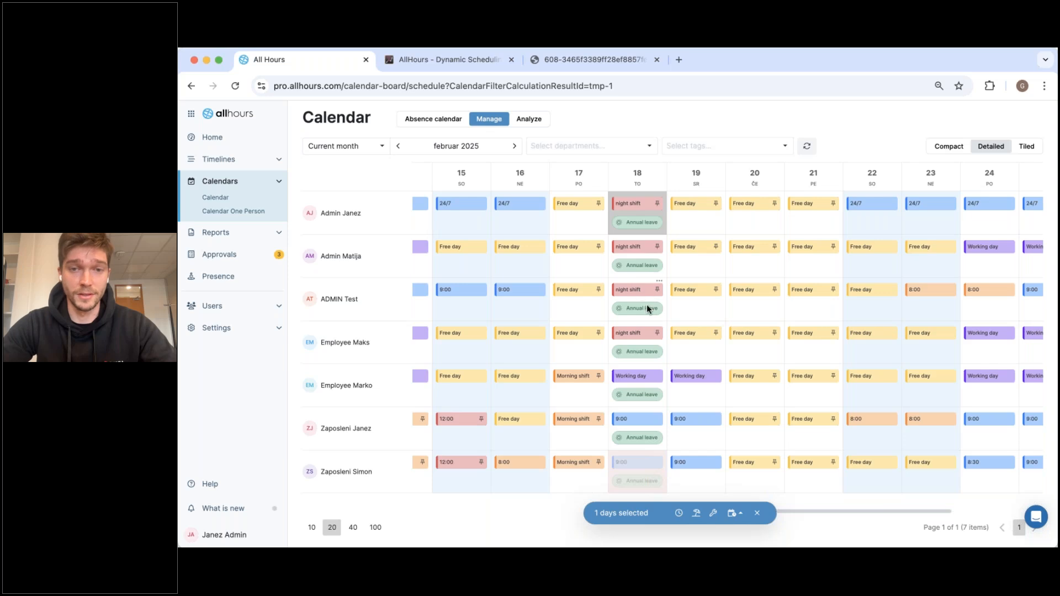
pyautogui.click(949, 147)
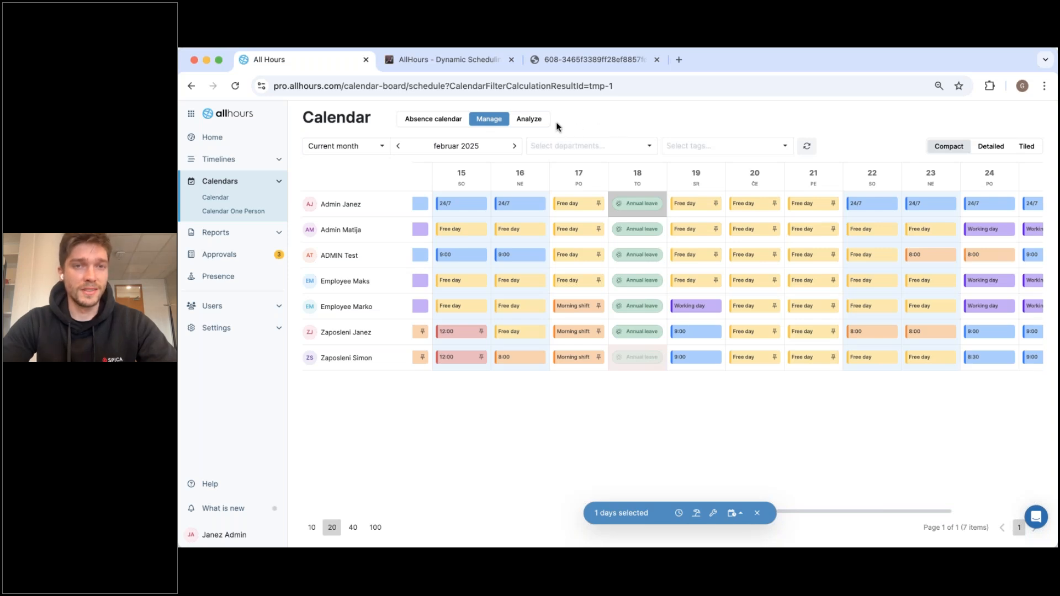
# Show the Shift plan for February 2025 in the Analyze calendar and review the employees' planned hours across the month.
pyautogui.click(527, 124)
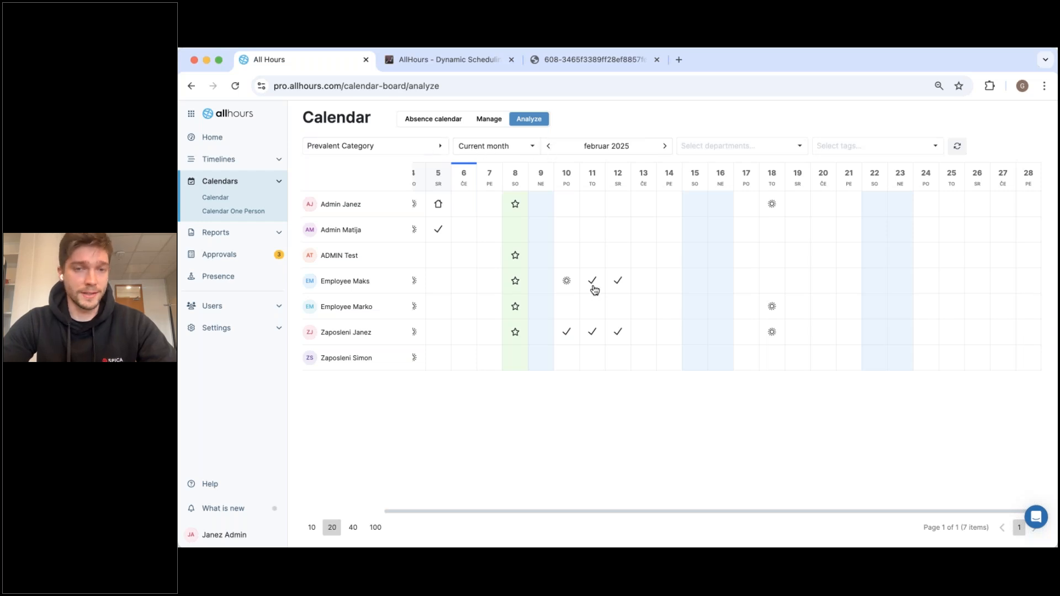
pyautogui.click(403, 148)
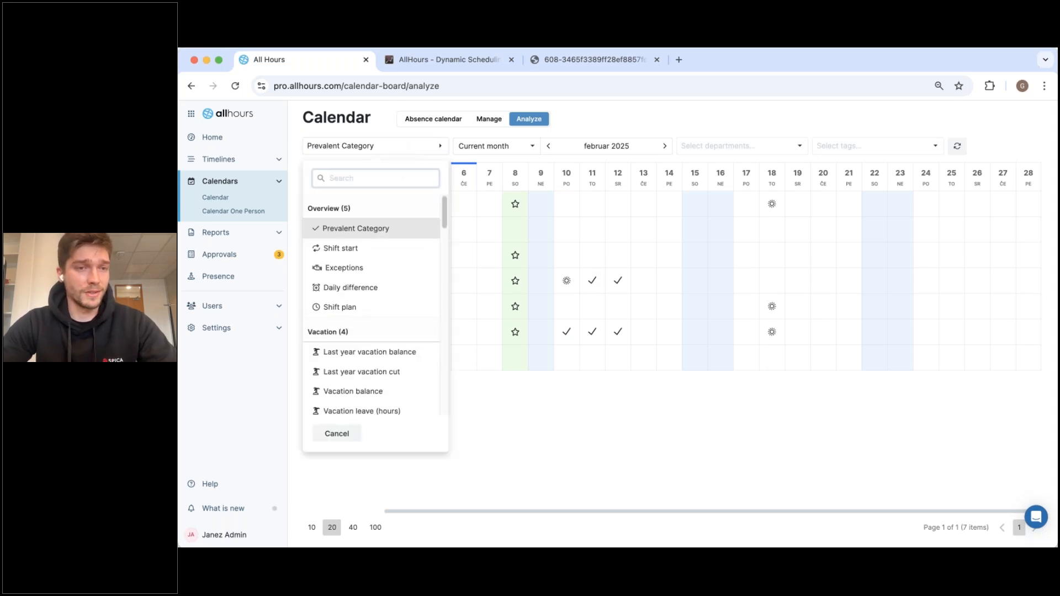
pyautogui.click(355, 314)
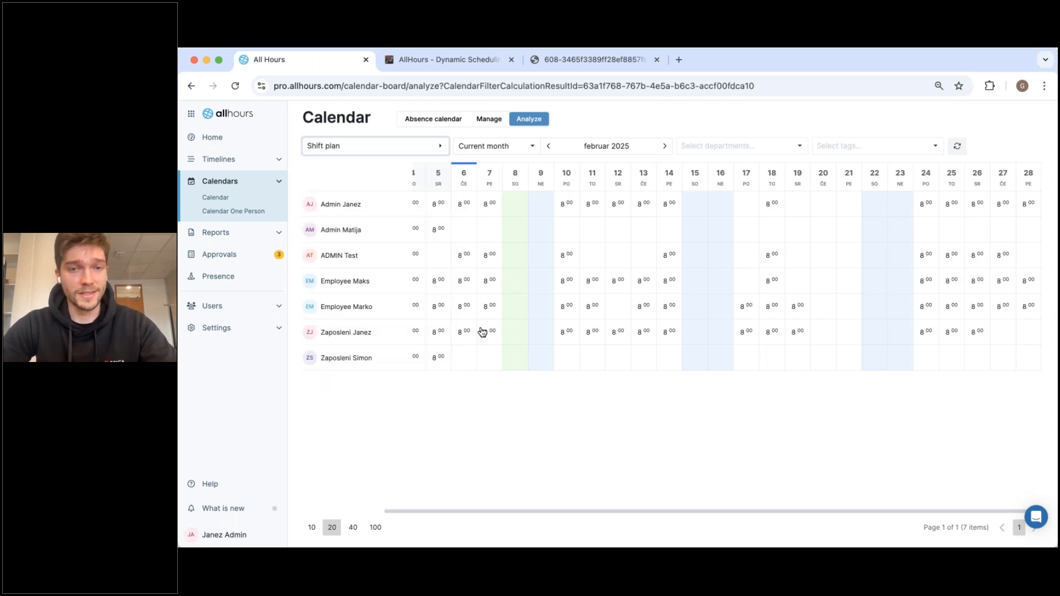
pyautogui.moveTo(555, 512); pyautogui.dragTo(503, 506)
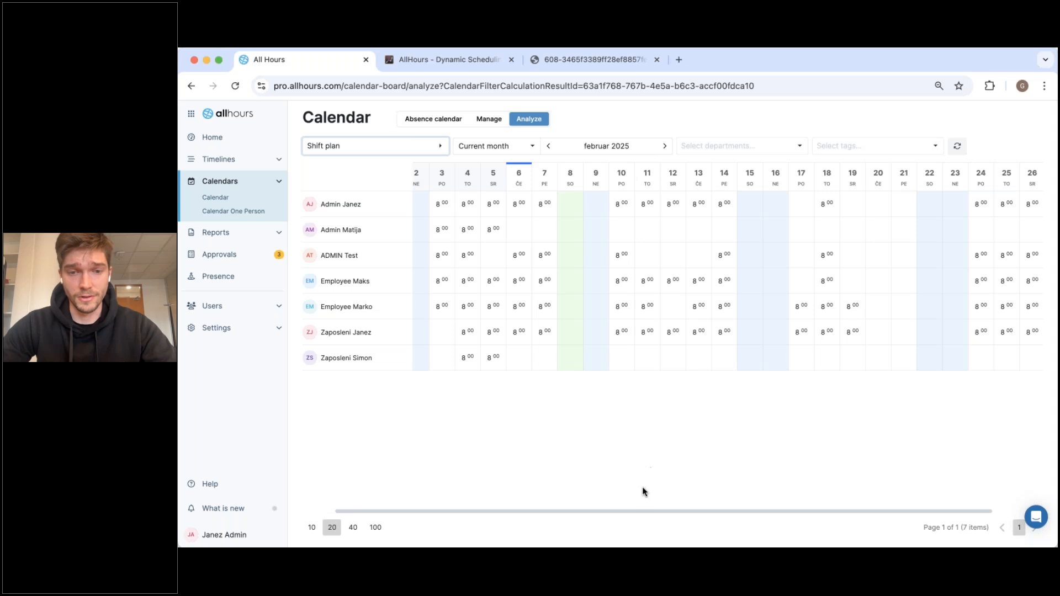
pyautogui.click(641, 519)
pyautogui.moveTo(658, 511); pyautogui.dragTo(849, 439)
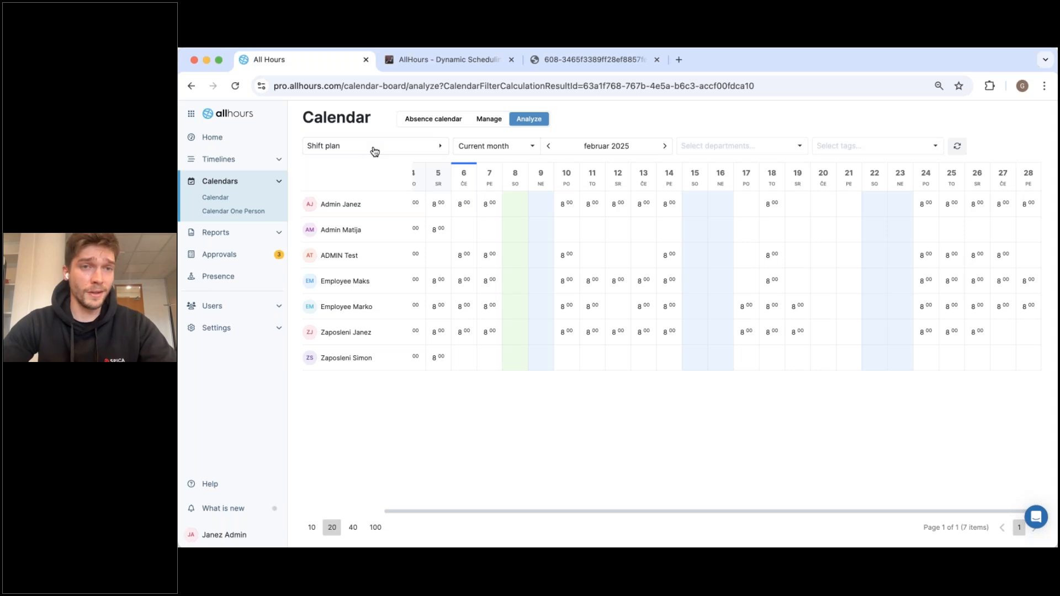
# Open the Manage calendar for February 2025 and review the employees' scheduled policies and absences through the end of the month.
pyautogui.click(434, 155)
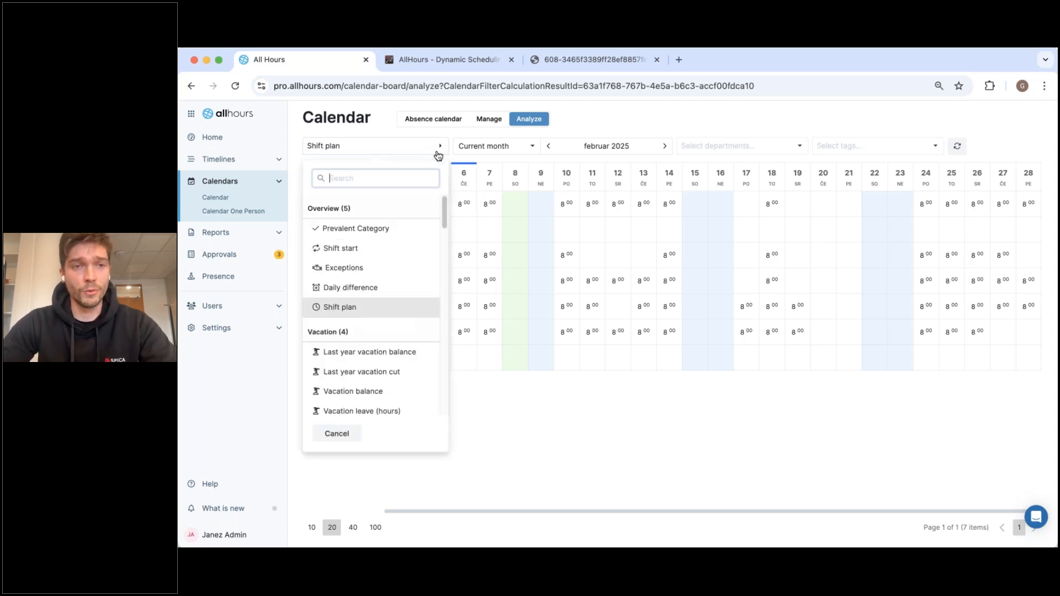
pyautogui.click(493, 120)
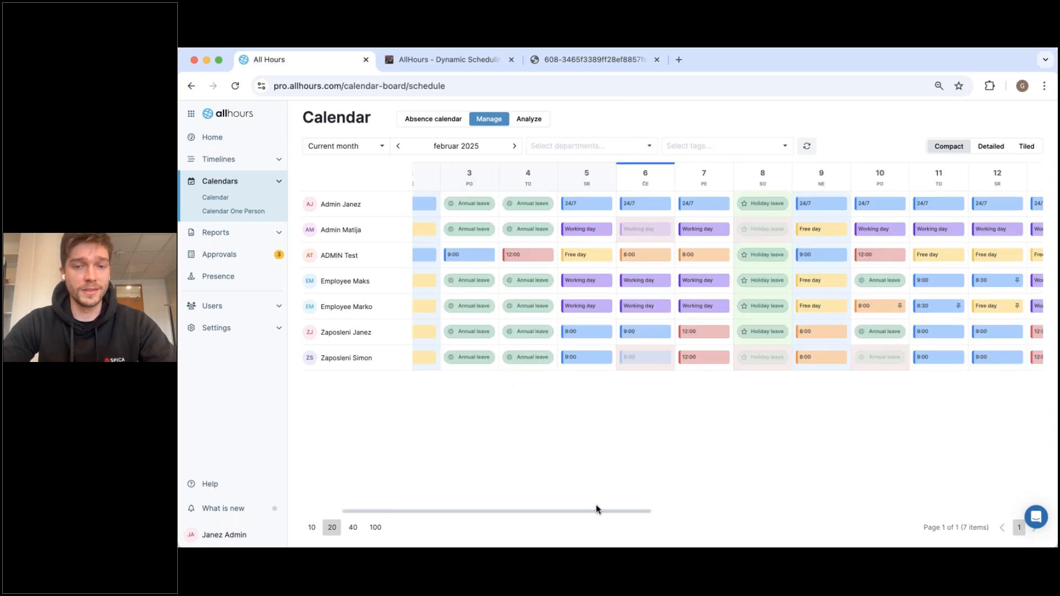
pyautogui.moveTo(598, 511); pyautogui.dragTo(822, 504)
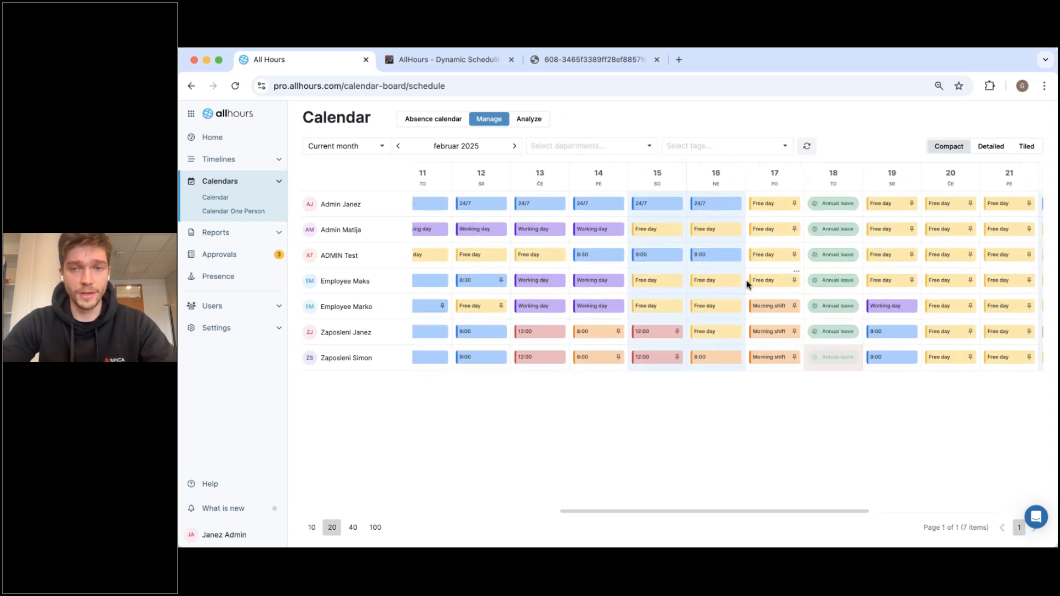
pyautogui.click(660, 287)
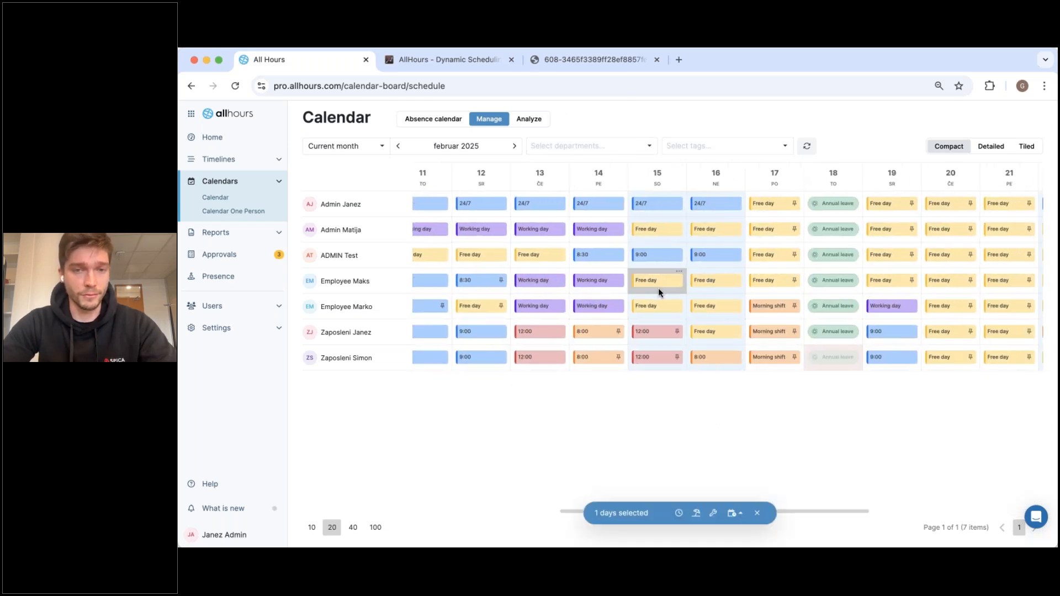
pyautogui.click(621, 283)
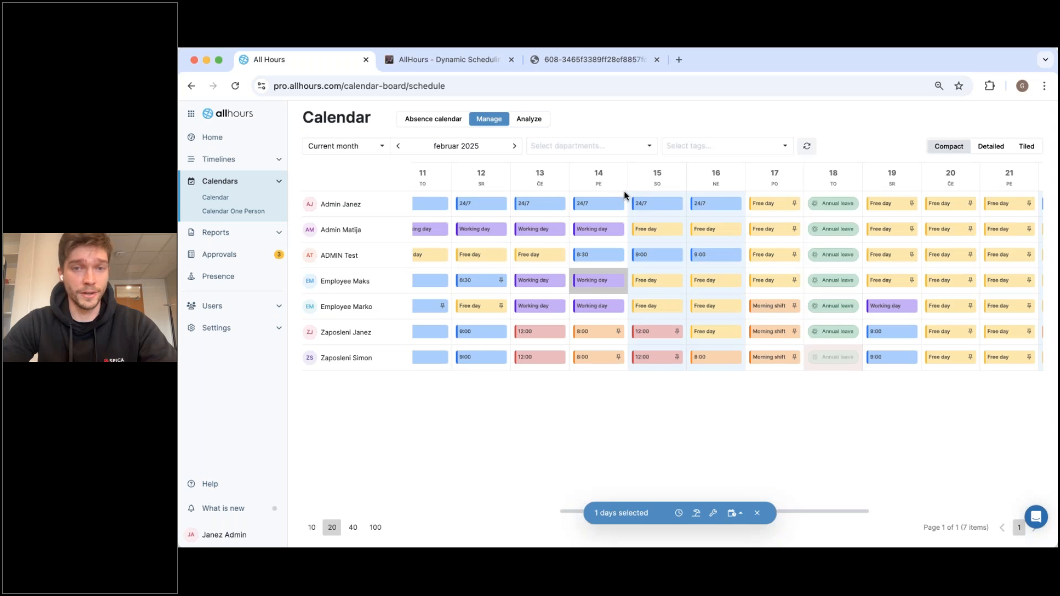
pyautogui.hscroll(6, 704, 206)
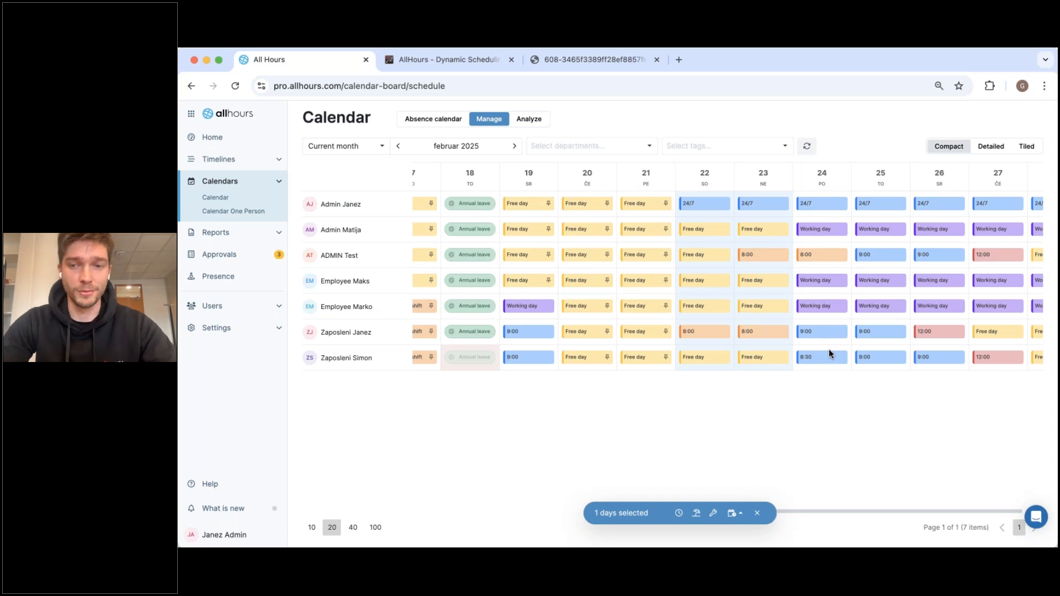
pyautogui.hscroll(2, 803, 348)
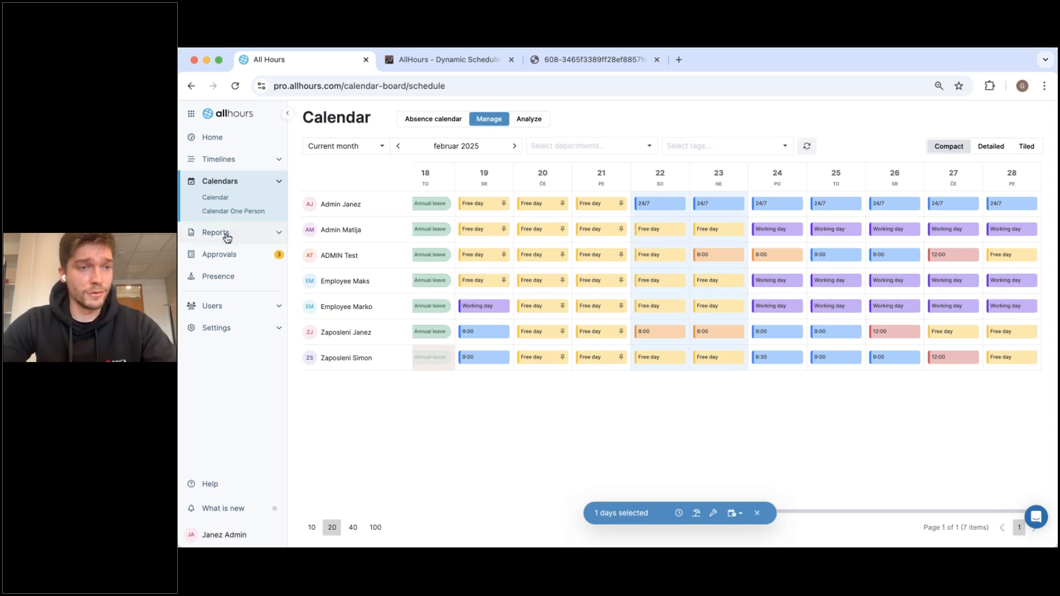
# Open the time reports and choose the First arrival last departure template for February 2025.
pyautogui.click(225, 234)
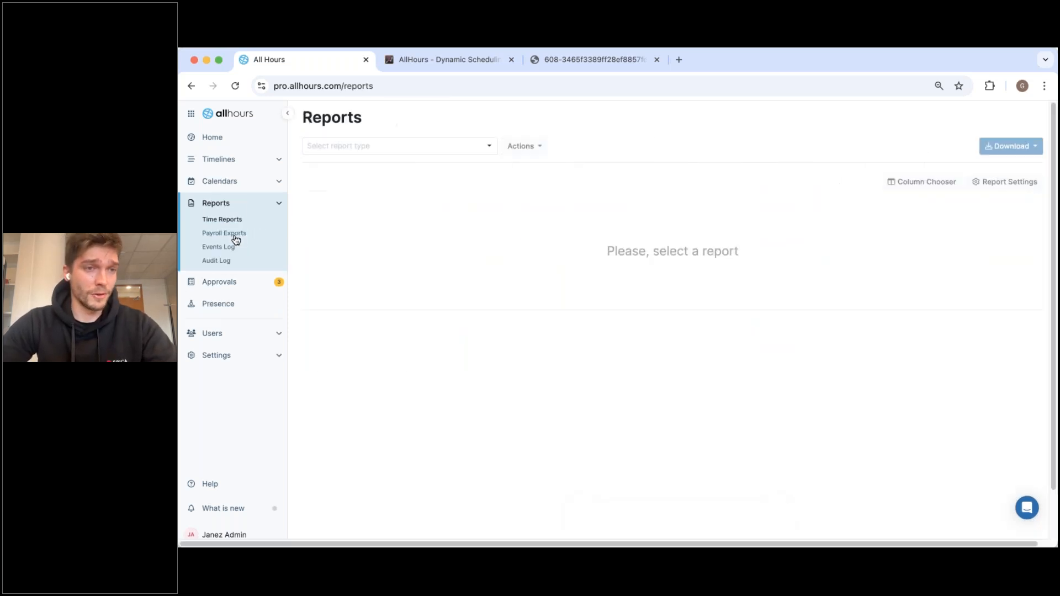
pyautogui.click(389, 148)
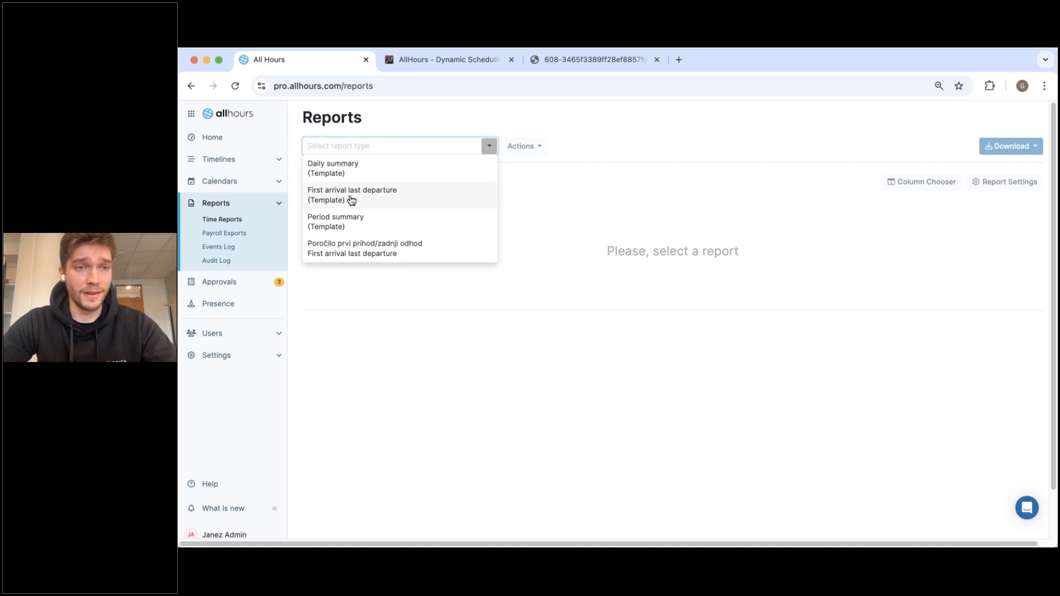
pyautogui.click(378, 200)
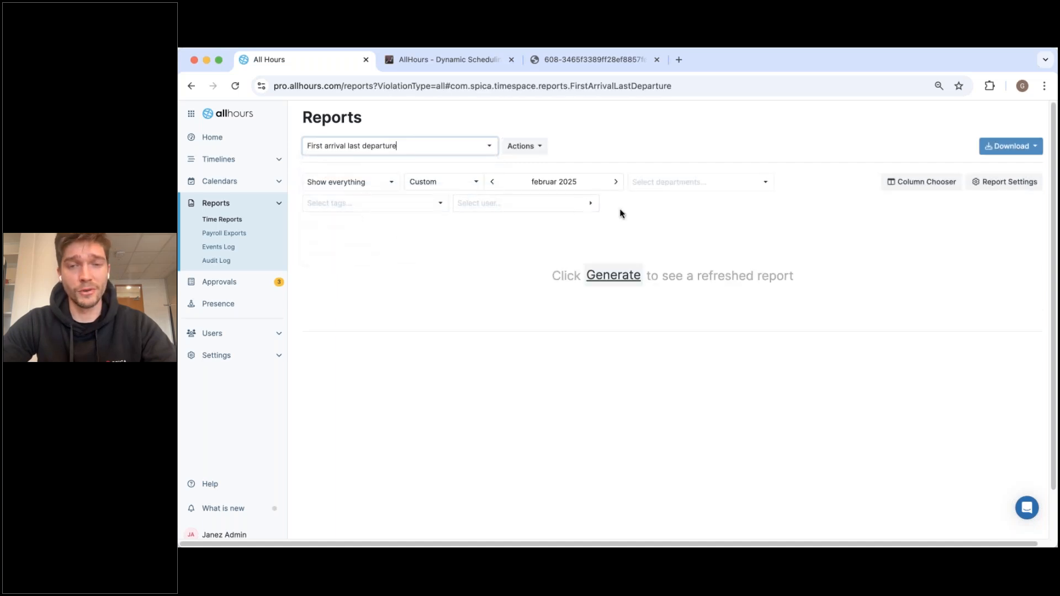
# Add the Time policy column to the report and generate it for all employees.
pyautogui.click(912, 187)
pyautogui.scroll(-5, 607, 293)
pyautogui.scroll(-15, 610, 289)
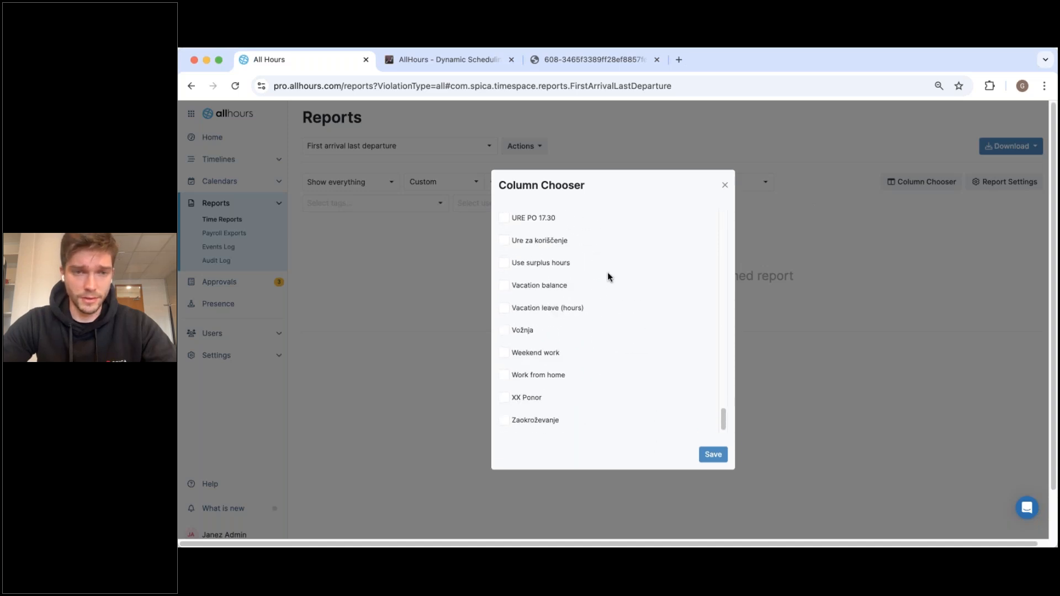
pyautogui.scroll(3, 602, 287)
pyautogui.scroll(1, 571, 301)
pyautogui.click(529, 237)
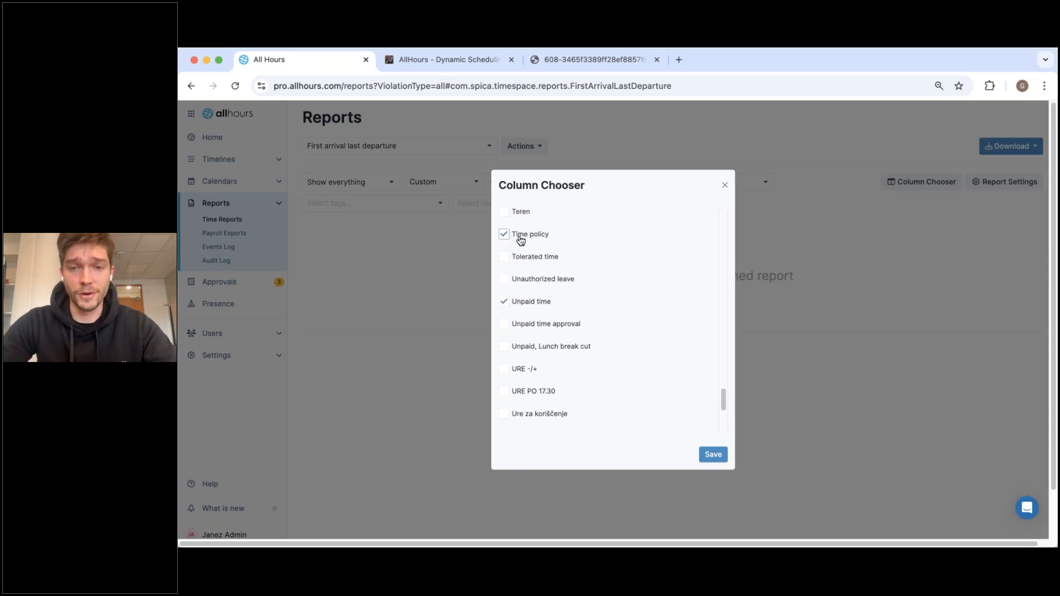
pyautogui.click(712, 454)
pyautogui.click(612, 274)
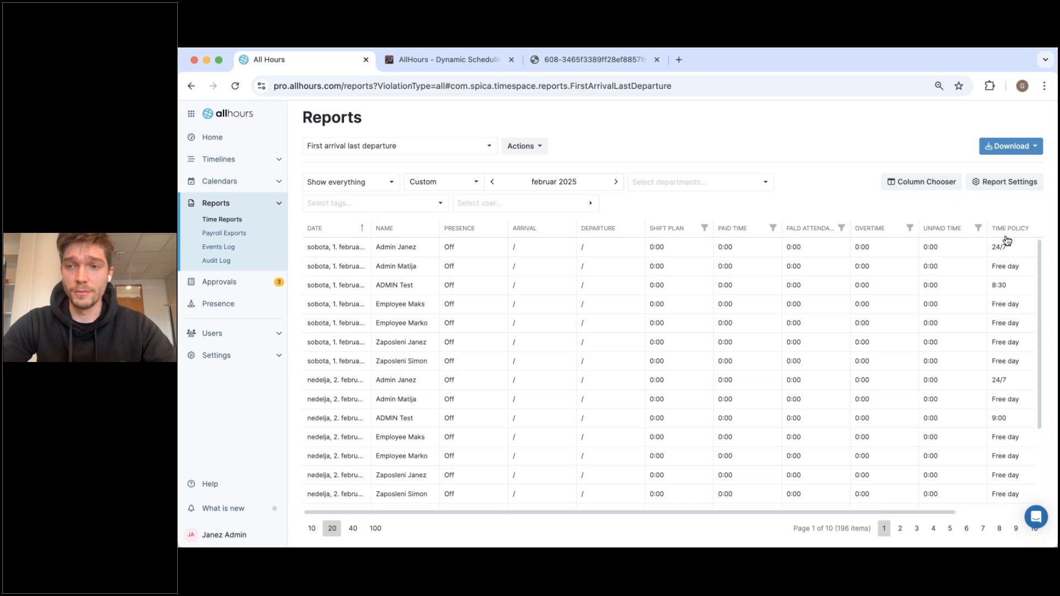
pyautogui.moveTo(1007, 249); pyautogui.dragTo(993, 249)
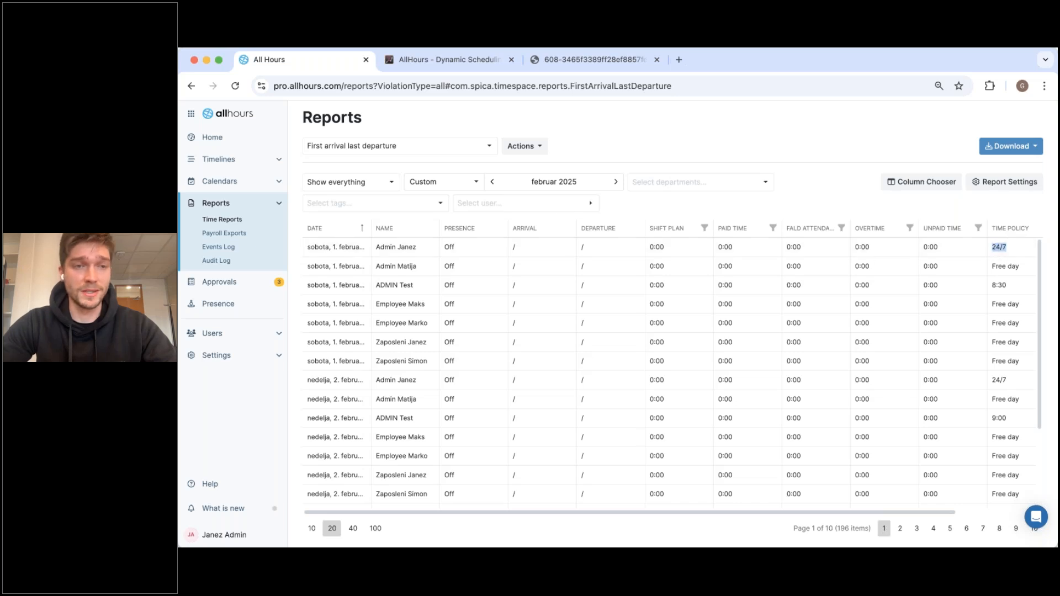
# Filter the First arrival last departure report to the second-to-last employee in the user list.
pyautogui.click(507, 205)
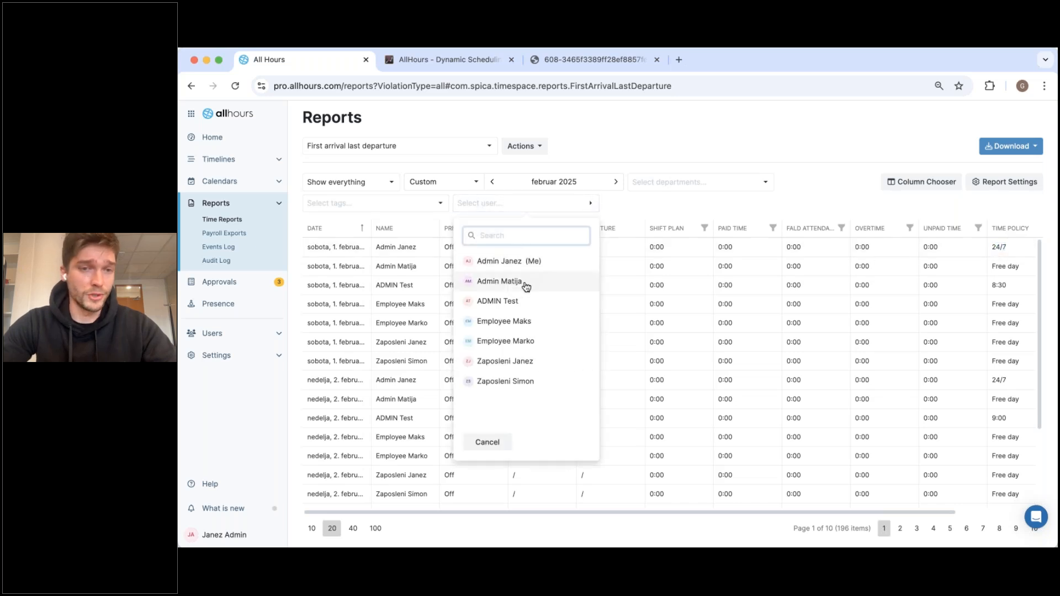
pyautogui.click(505, 361)
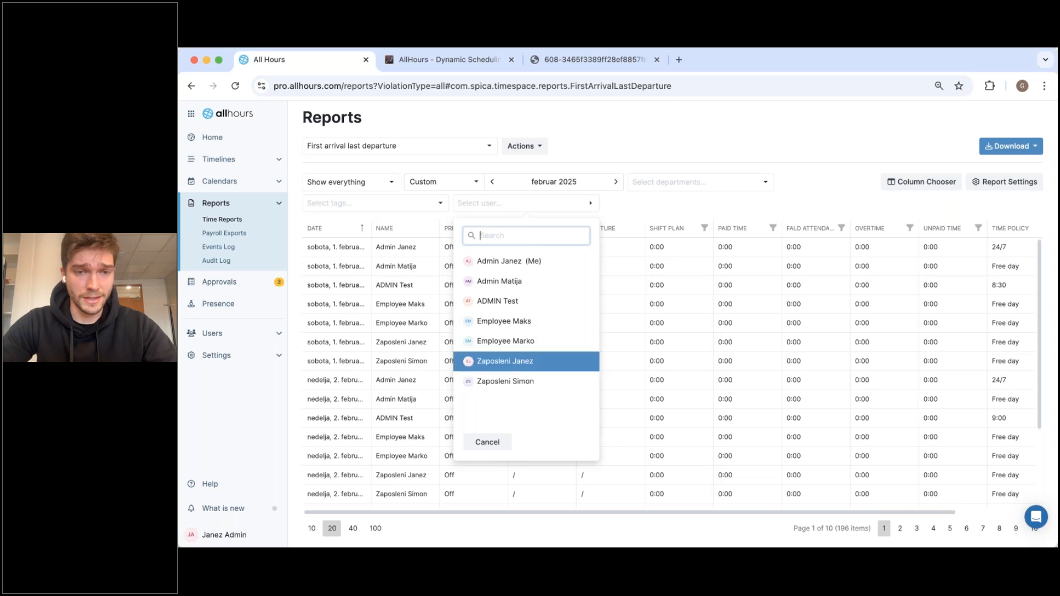
pyautogui.click(615, 308)
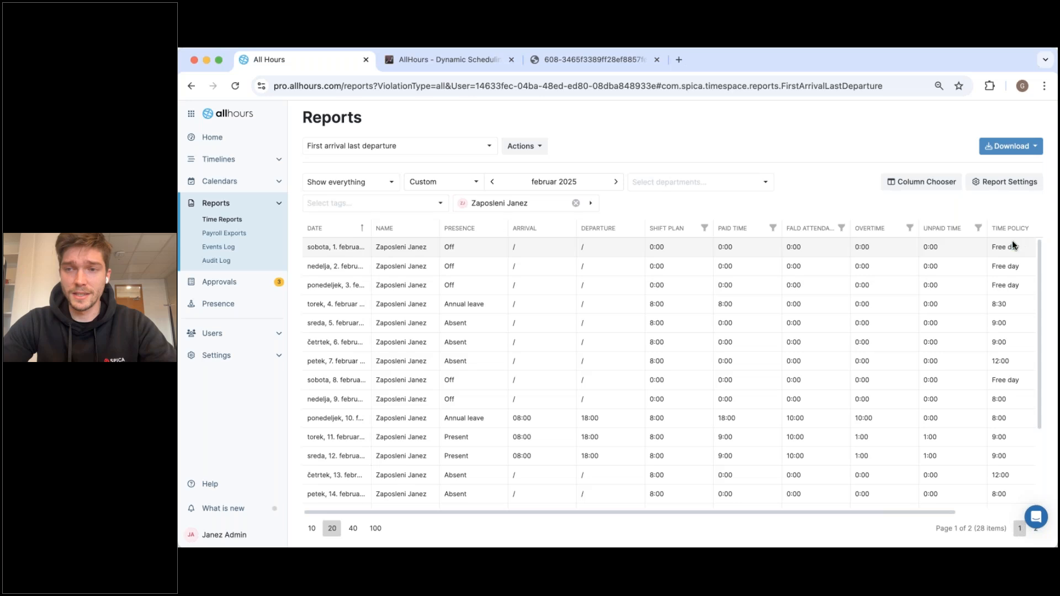
# Check the employee's daily time policies in the report and look at the available download formats.
pyautogui.doubleClick(999, 304)
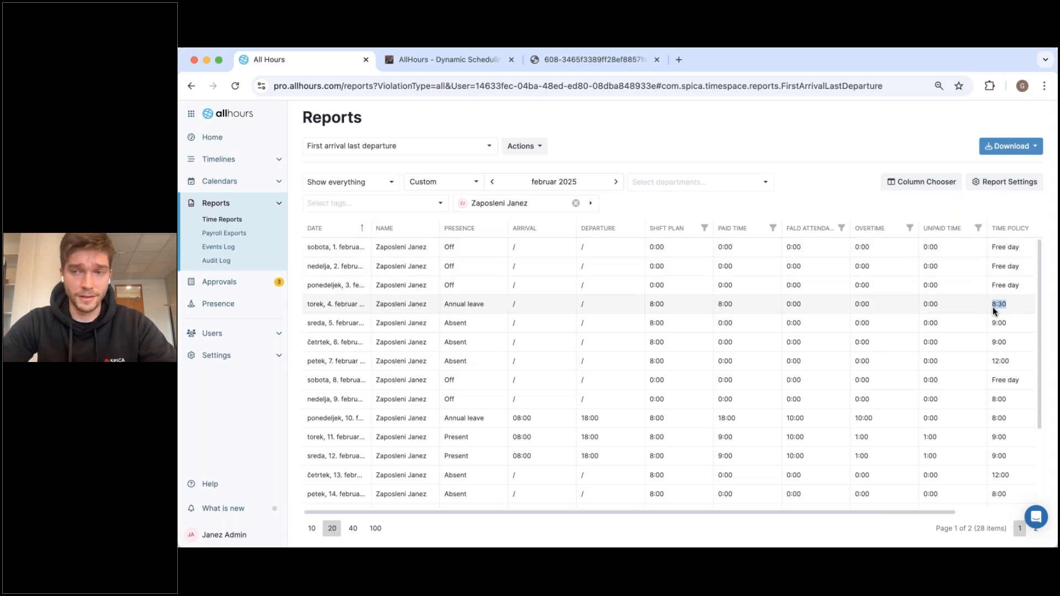
pyautogui.doubleClick(992, 362)
pyautogui.scroll(-2, 994, 360)
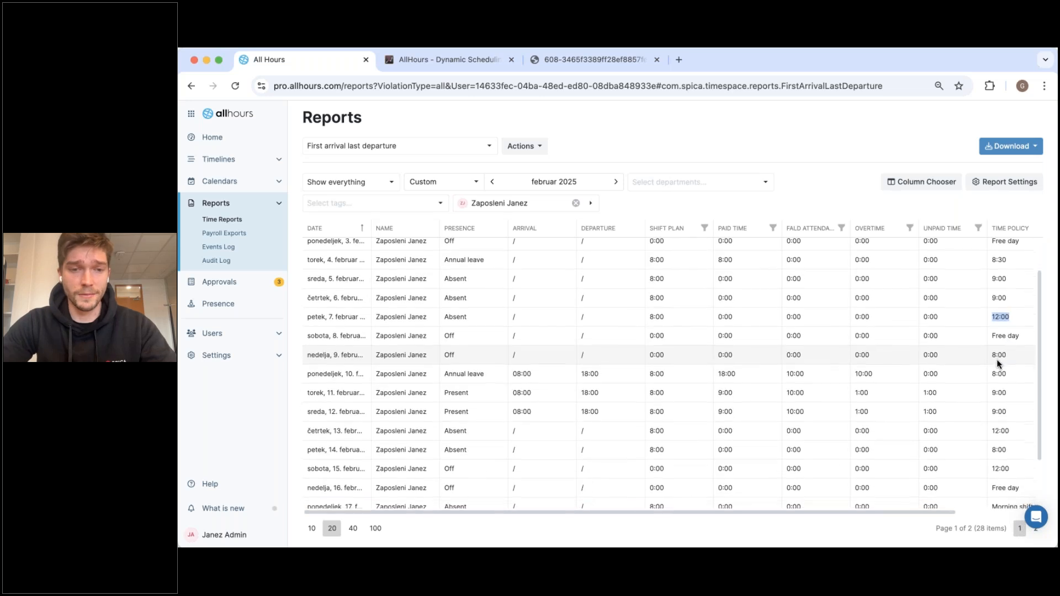
pyautogui.scroll(2, 1006, 339)
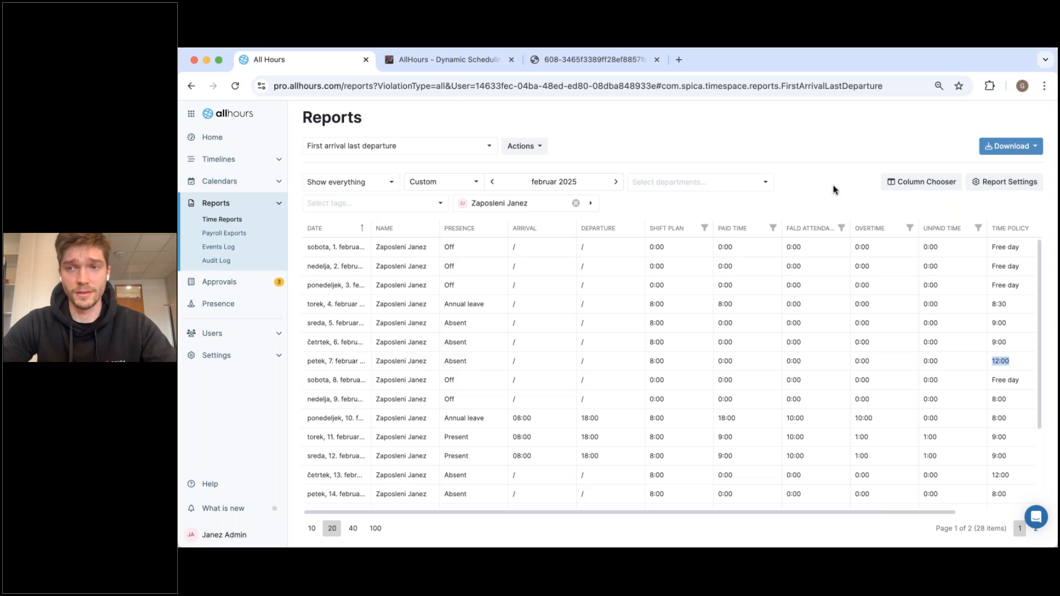
pyautogui.click(1010, 146)
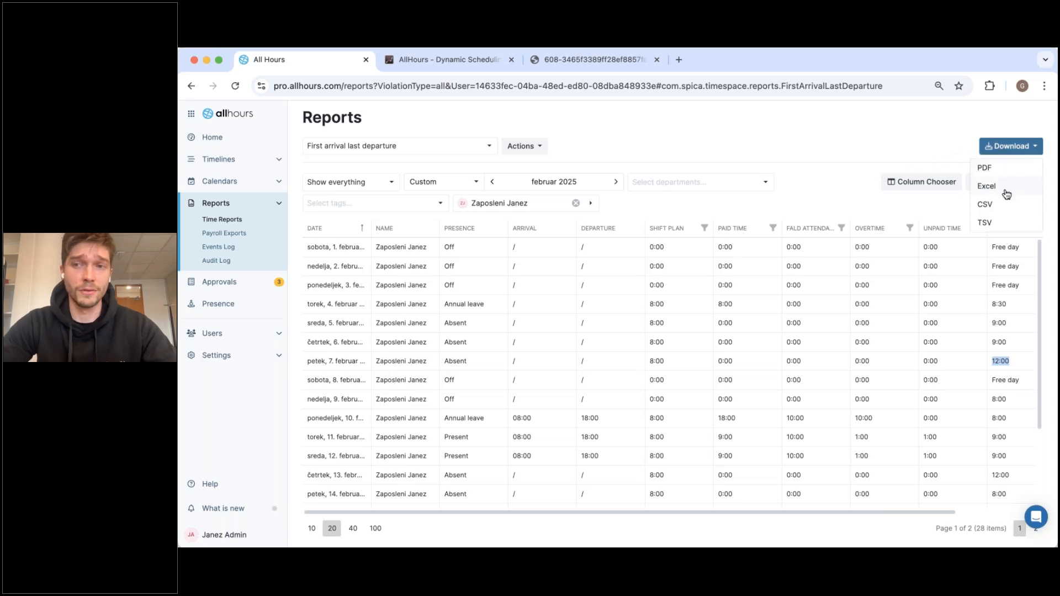
pyautogui.click(821, 171)
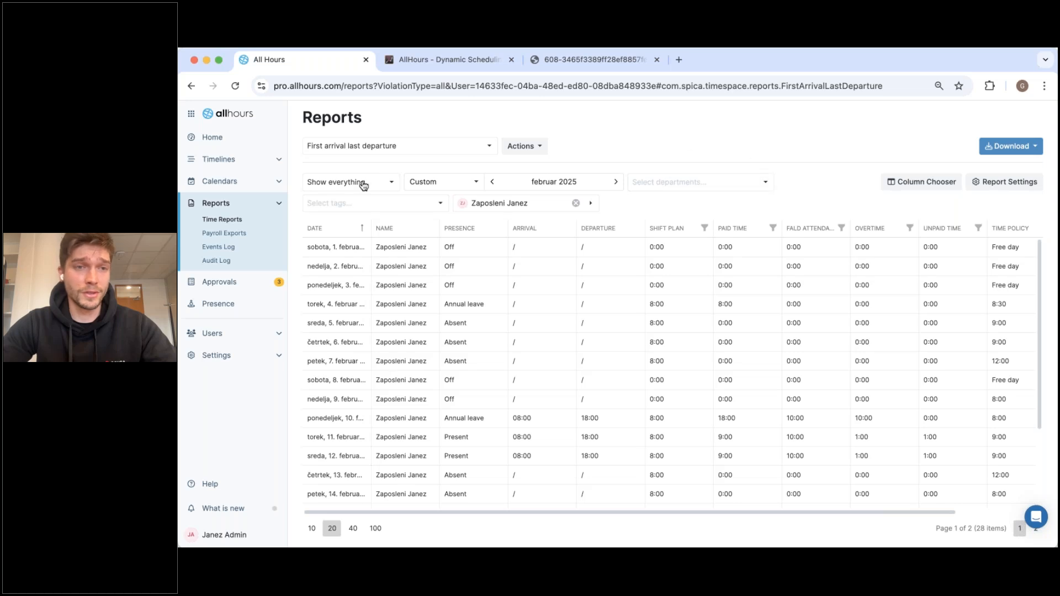
# Open Report Automation in the settings and review the active automated reports.
pyautogui.moveTo(234, 359)
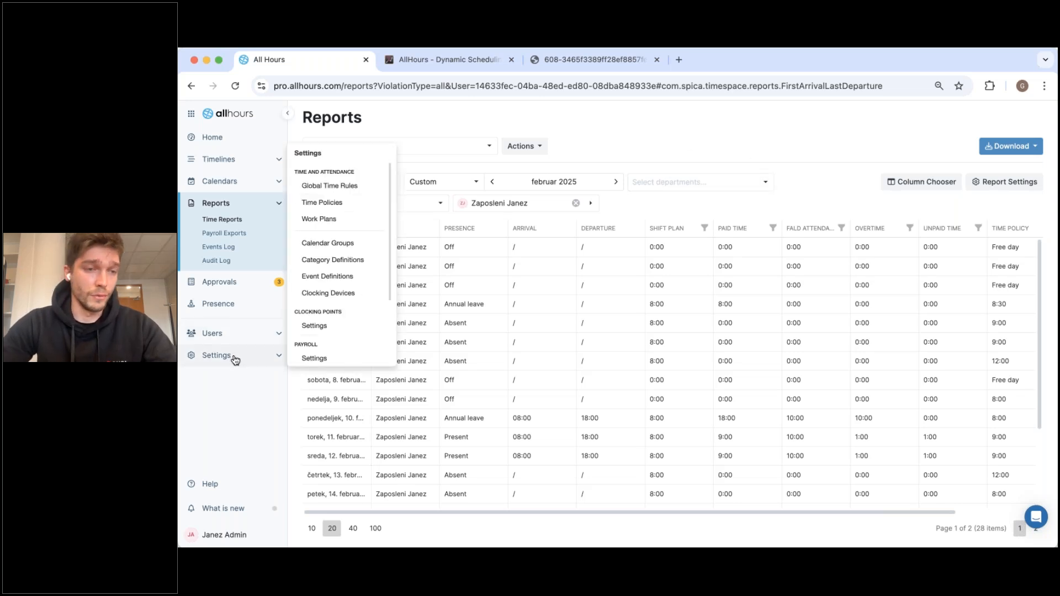
pyautogui.click(235, 357)
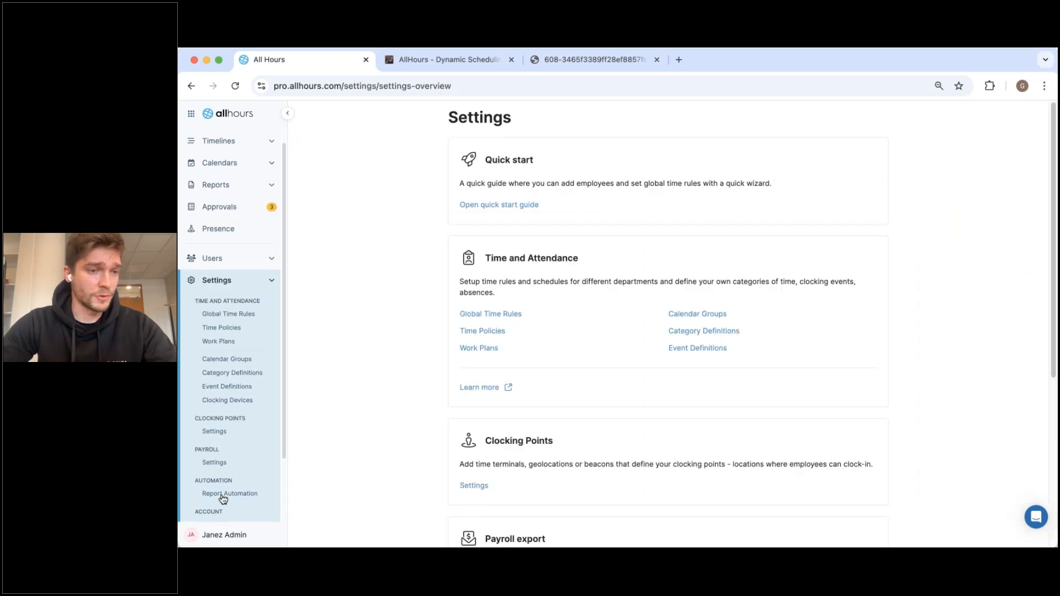
pyautogui.click(228, 496)
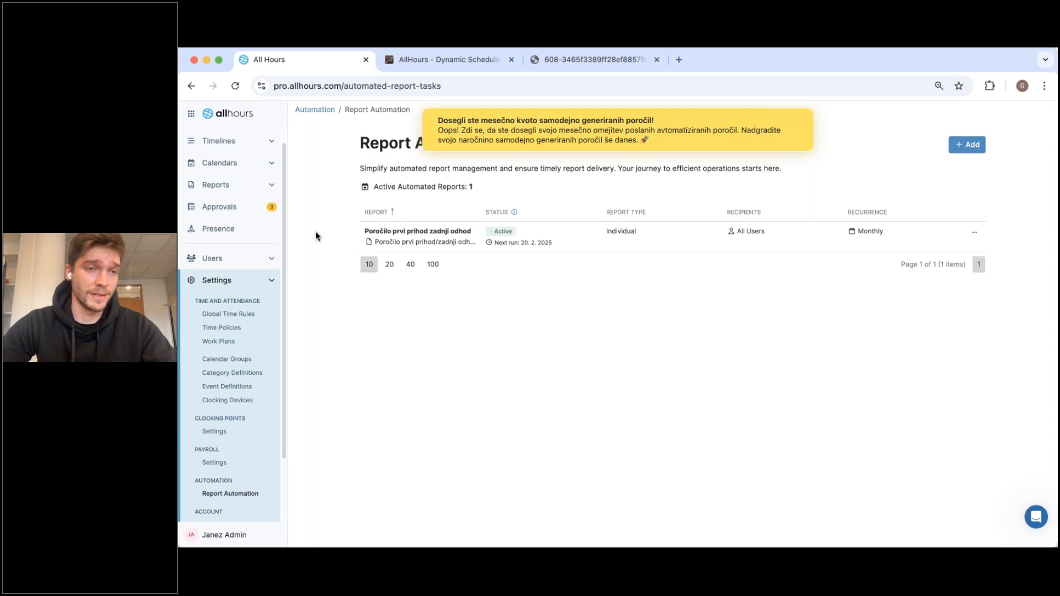
pyautogui.scroll(1, 243, 236)
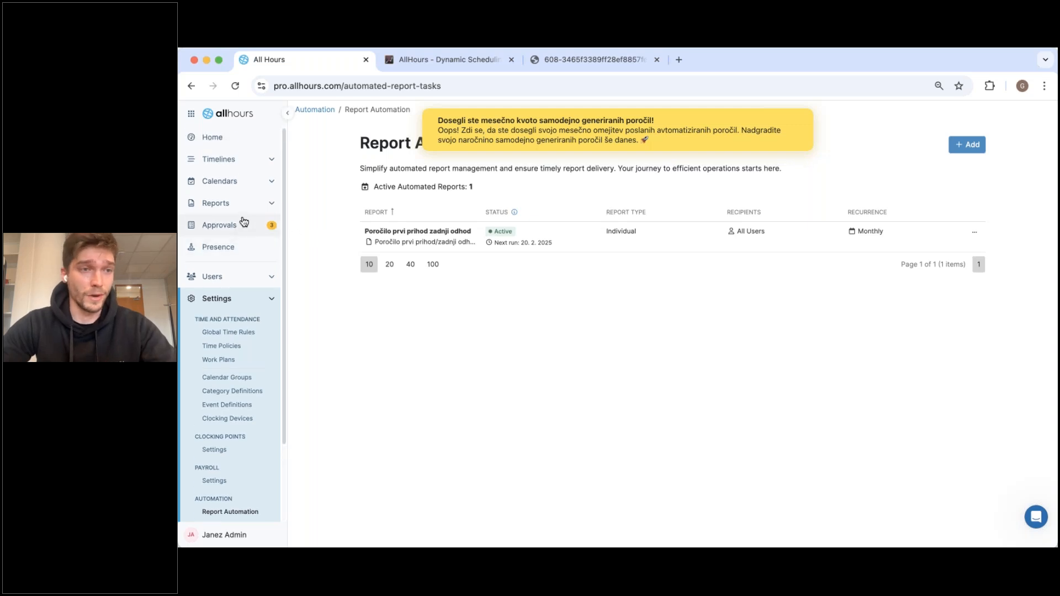
# Look at the Employee Day timeline and return to the Manage calendar for February 2025.
pyautogui.moveTo(231, 160)
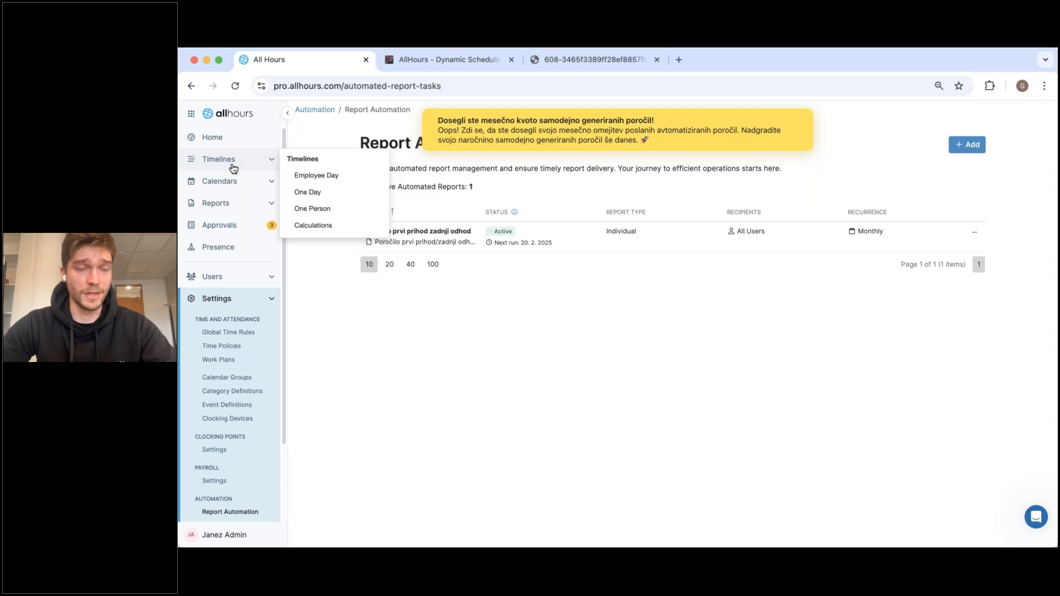
pyautogui.click(228, 164)
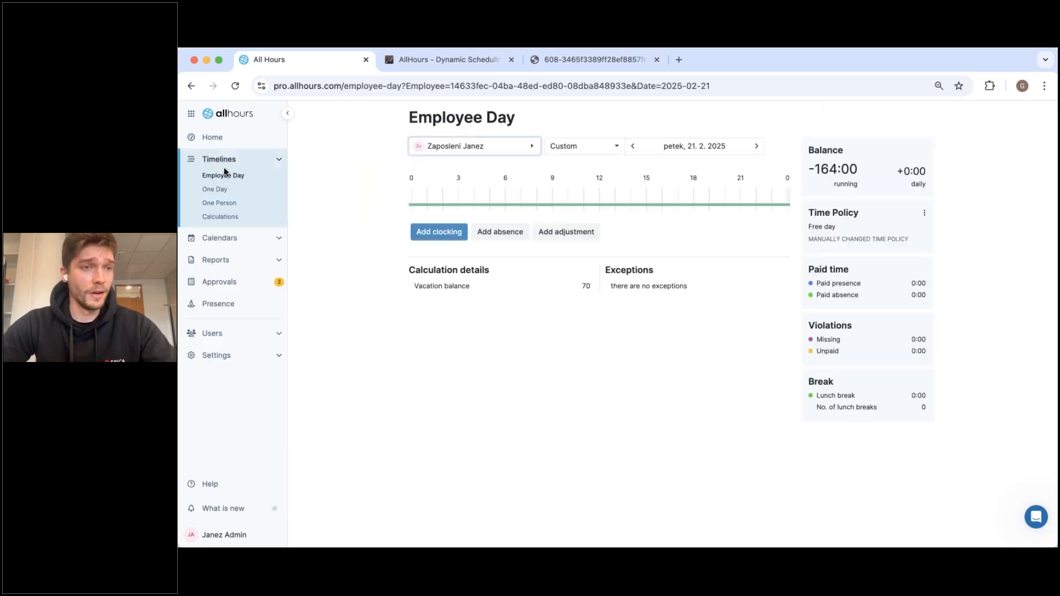
pyautogui.click(229, 238)
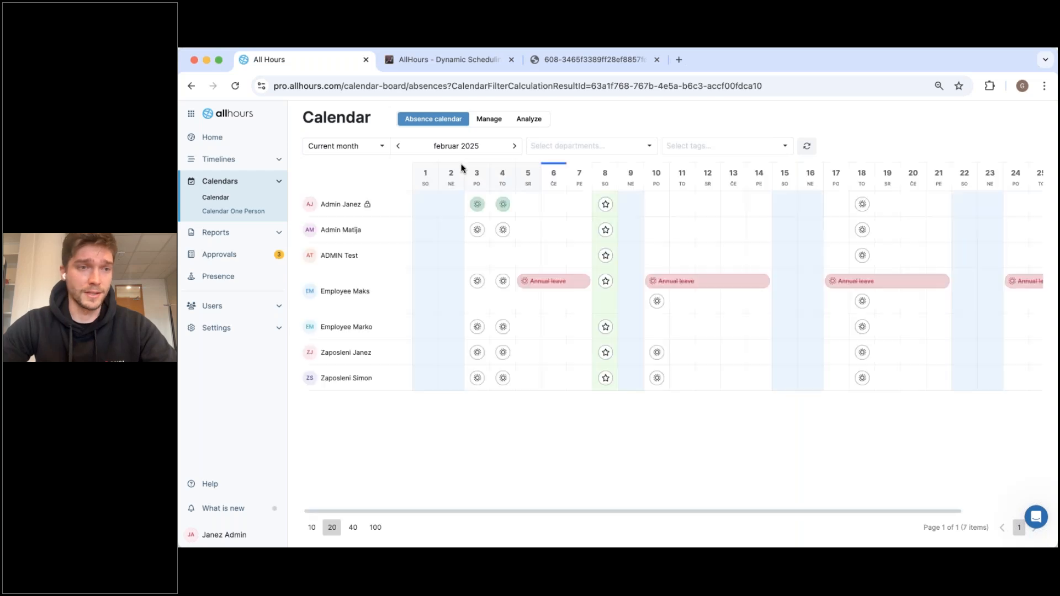
pyautogui.click(489, 119)
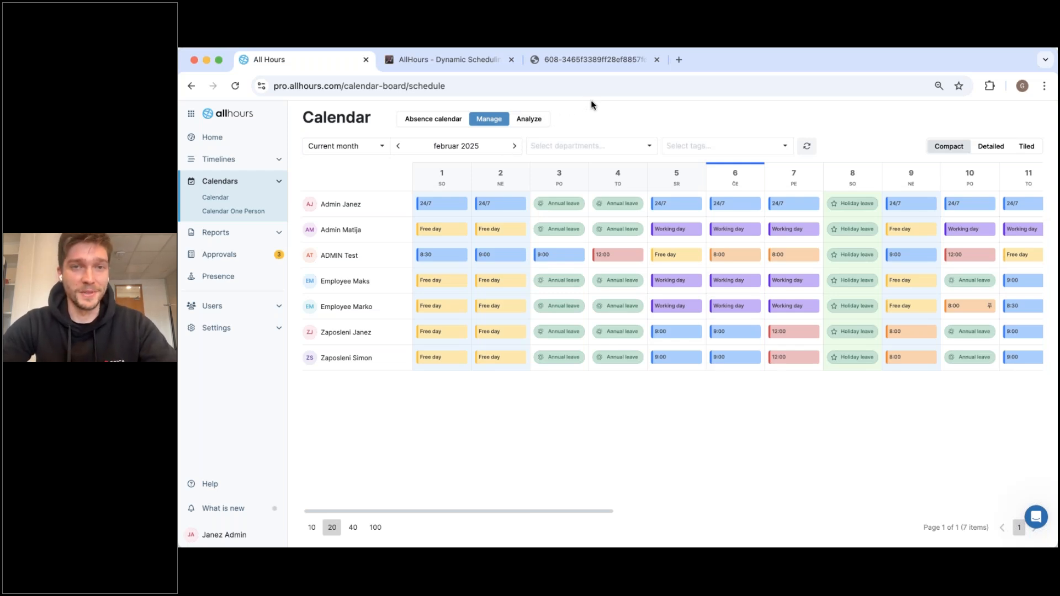
# View the mobile app schedule image in the other browser tab and check the employee's 21 February time policy in Employee Day.
pyautogui.click(597, 65)
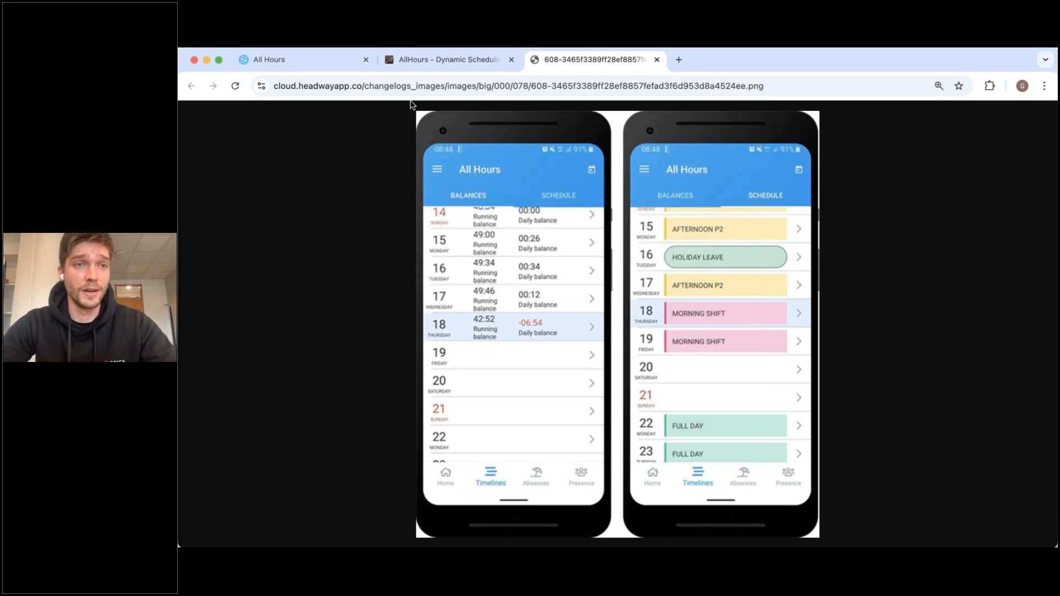
pyautogui.click(328, 67)
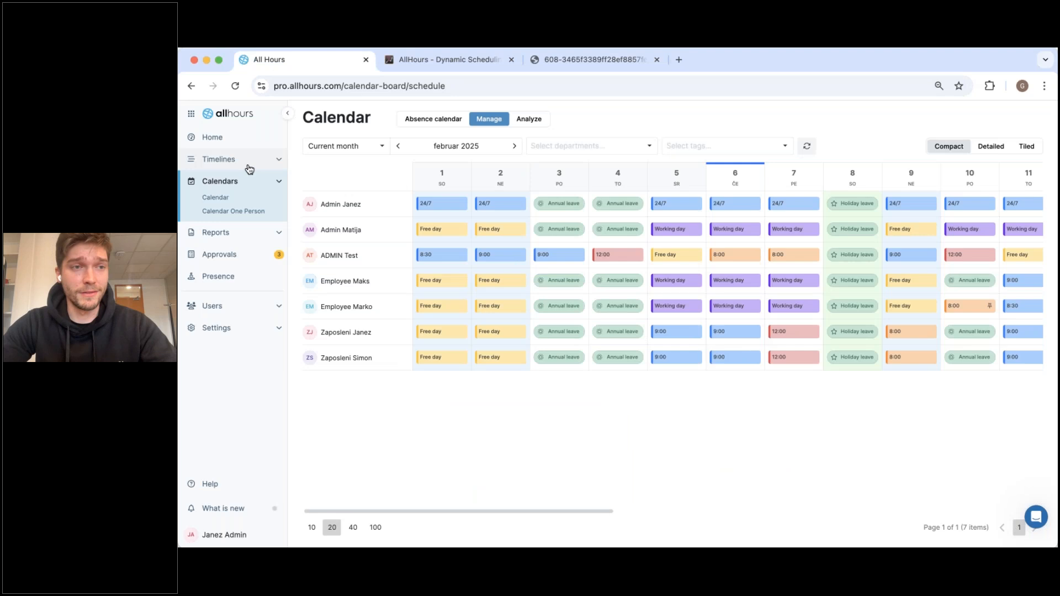
pyautogui.moveTo(250, 166)
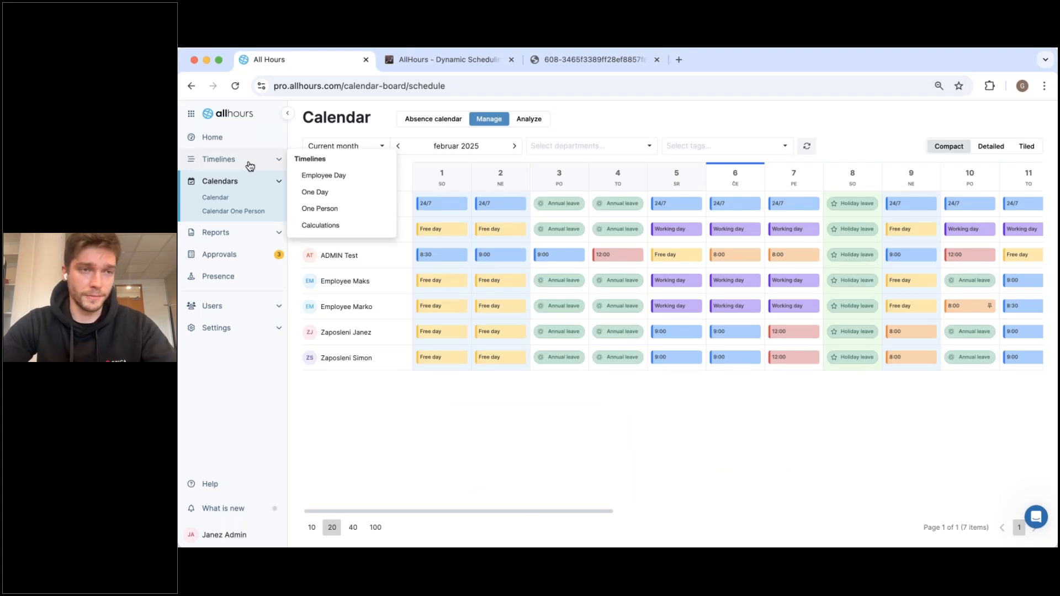
pyautogui.click(251, 164)
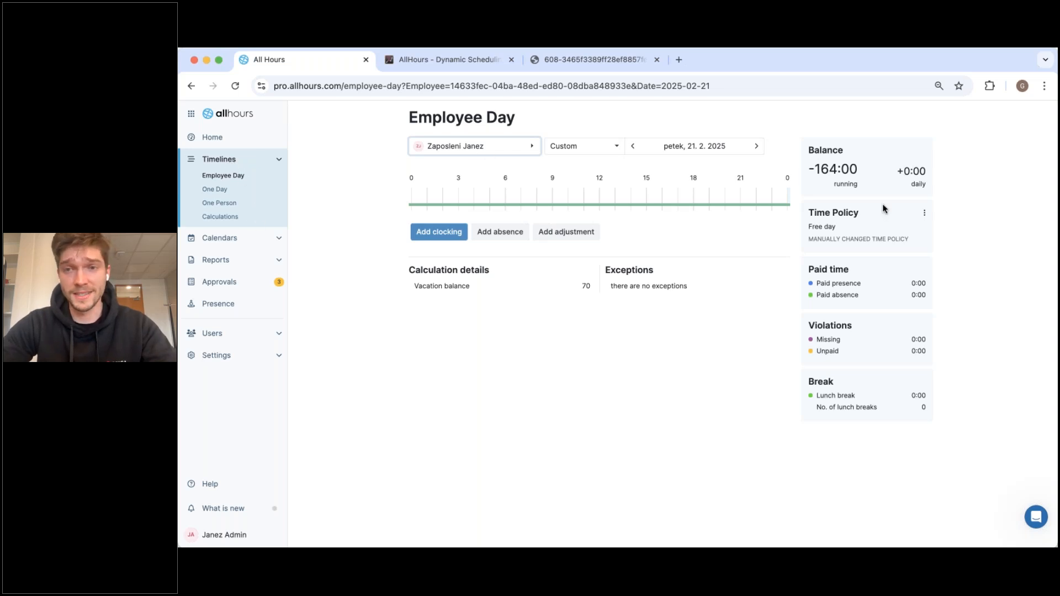
pyautogui.moveTo(849, 226); pyautogui.dragTo(806, 228)
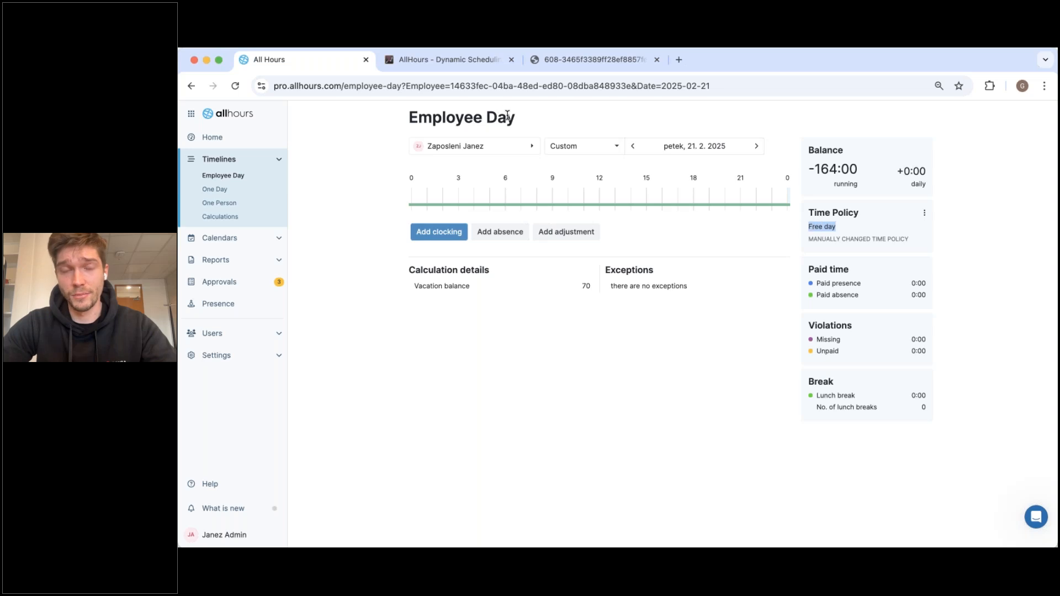
# Check the employee's time policies for 22 and 23 February in Employee Day and return to the home page.
pyautogui.click(756, 146)
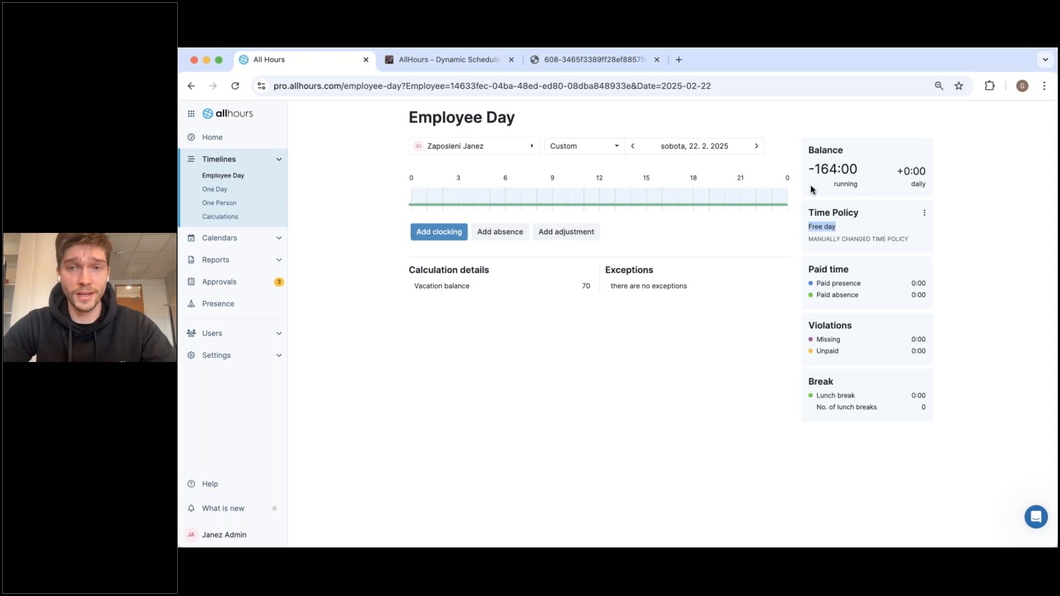
pyautogui.click(756, 146)
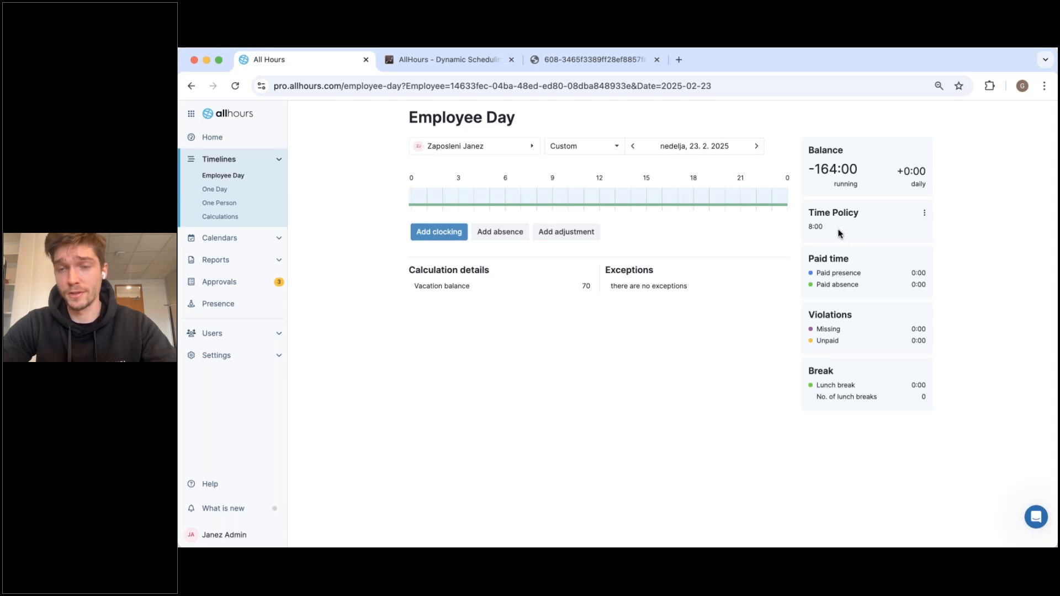
pyautogui.moveTo(843, 233); pyautogui.dragTo(797, 231)
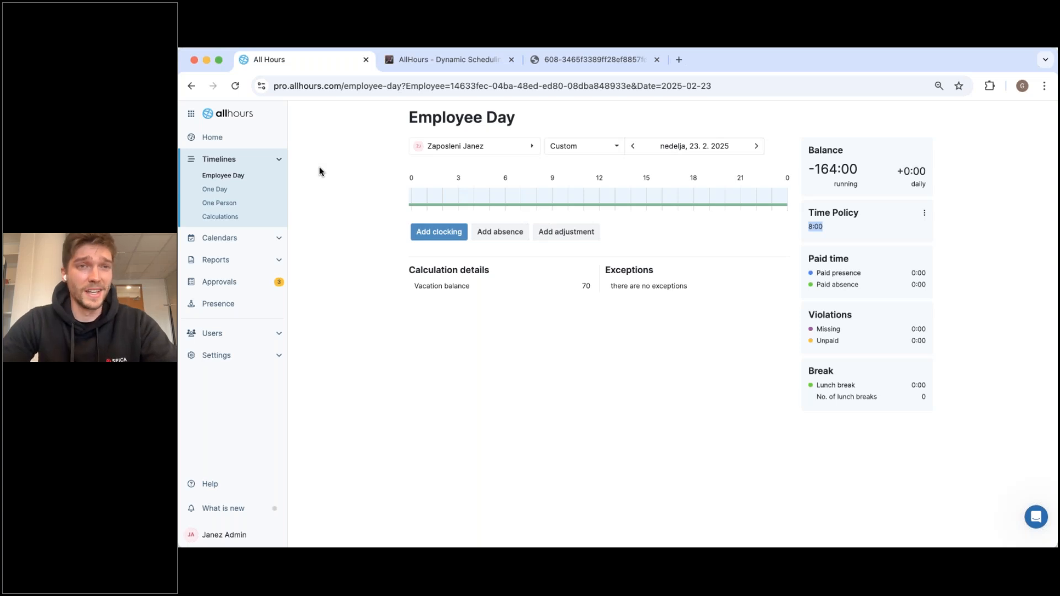
pyautogui.click(232, 137)
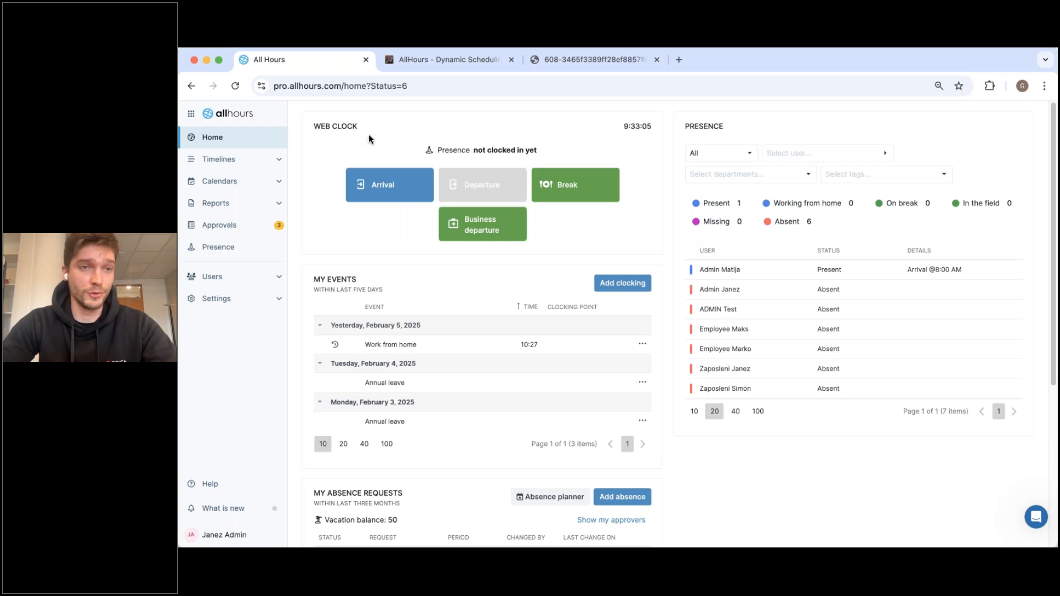
# Switch to Dynamic Scheduling and review the department filter and existing schedule templates in the March 2025 employee plan.
pyautogui.click(446, 60)
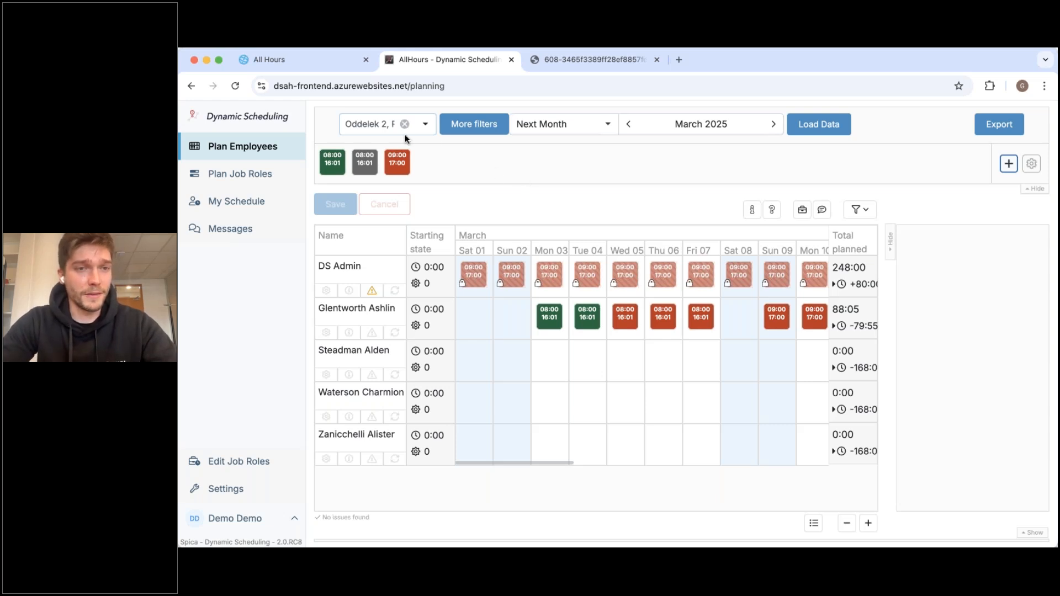
pyautogui.click(425, 132)
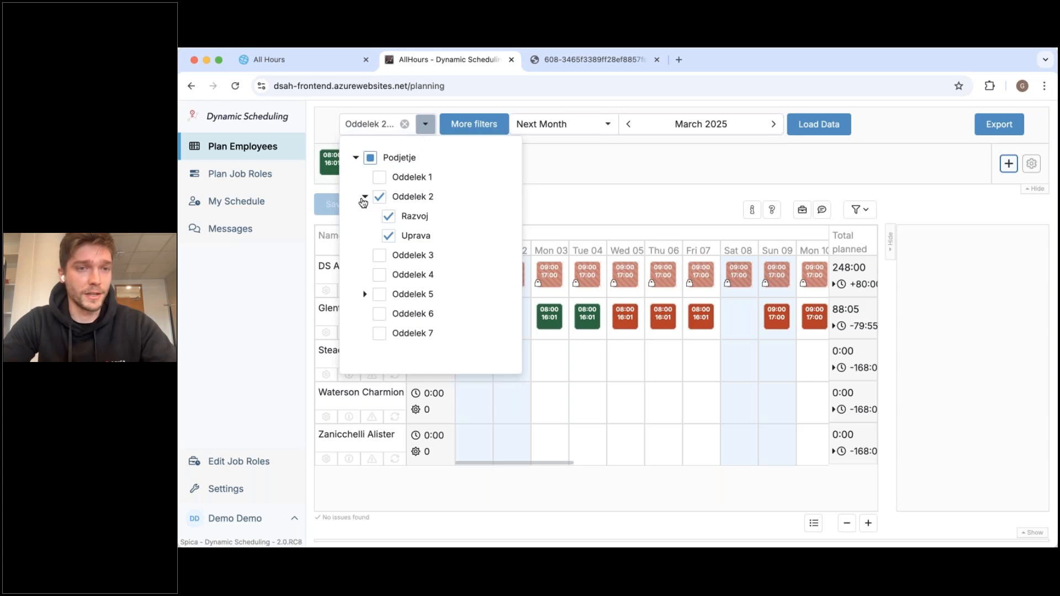
pyautogui.click(364, 198)
pyautogui.click(426, 123)
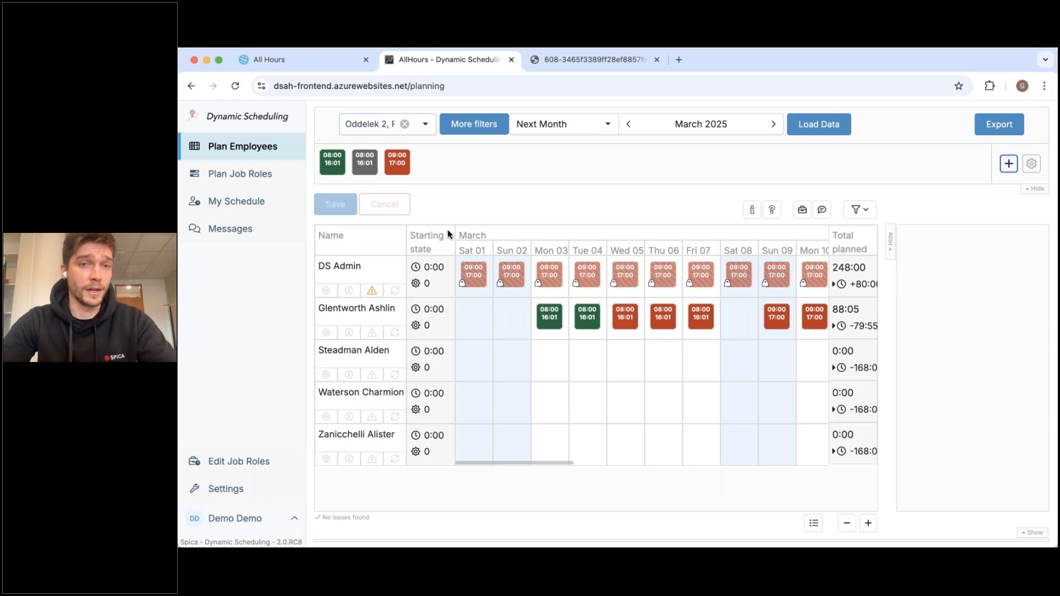
pyautogui.click(344, 172)
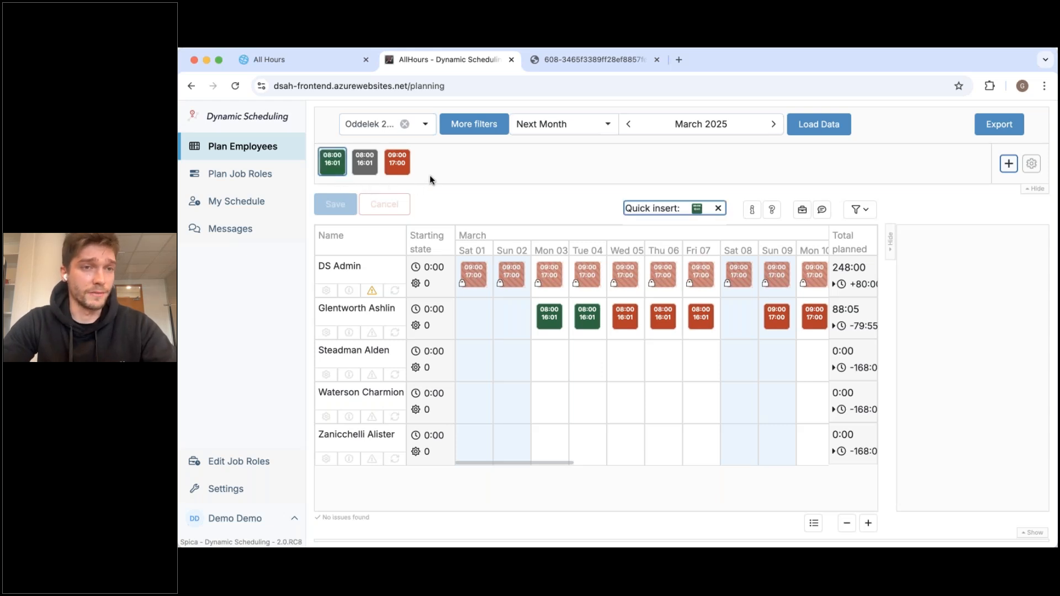
pyautogui.click(362, 165)
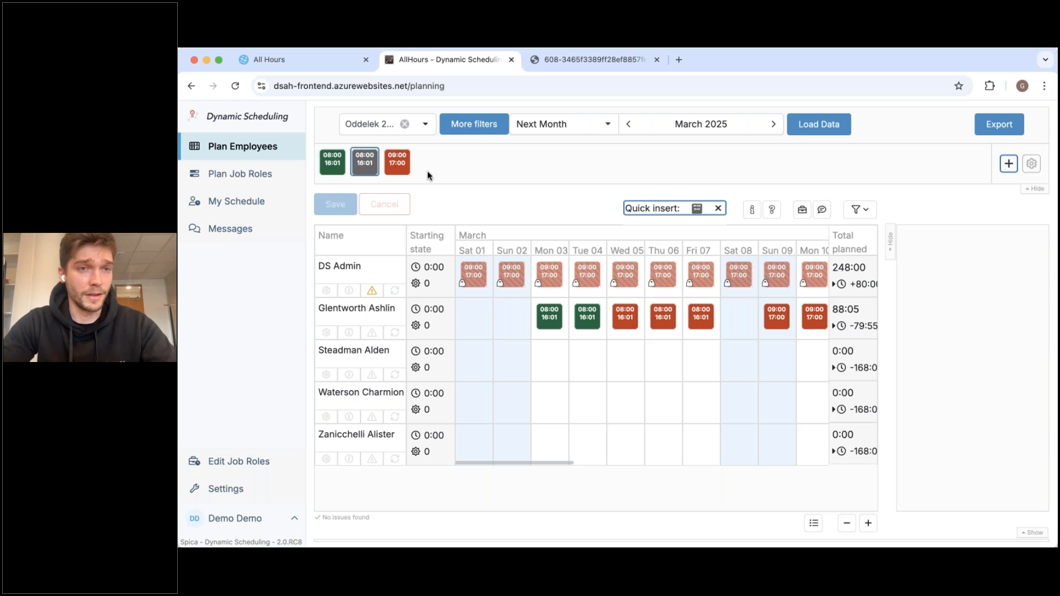
# Start a new schedule template with the short name 12:00-20:00.
pyautogui.click(1008, 168)
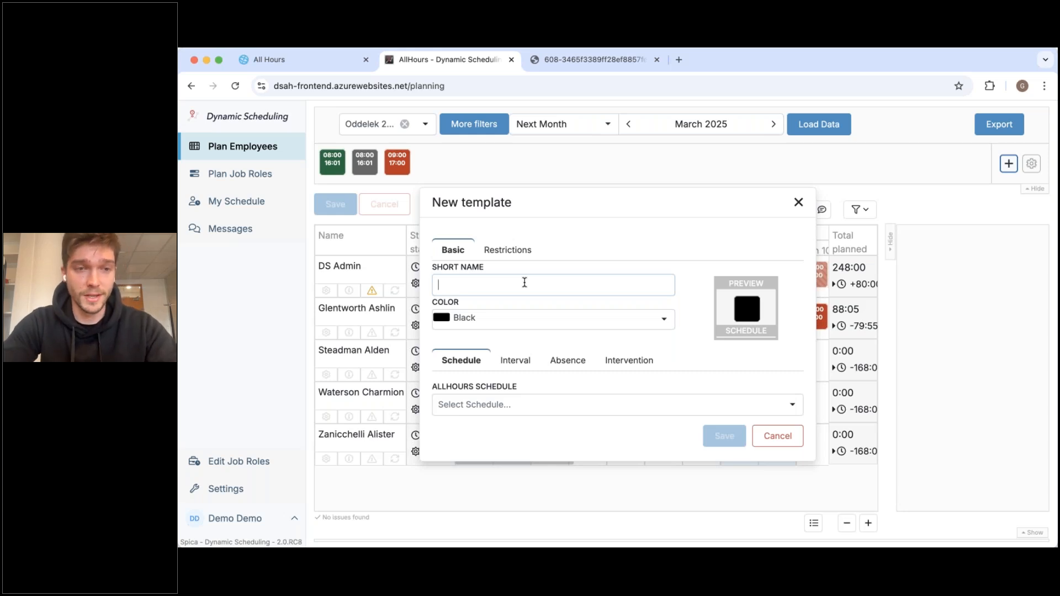
pyautogui.write('12:/')
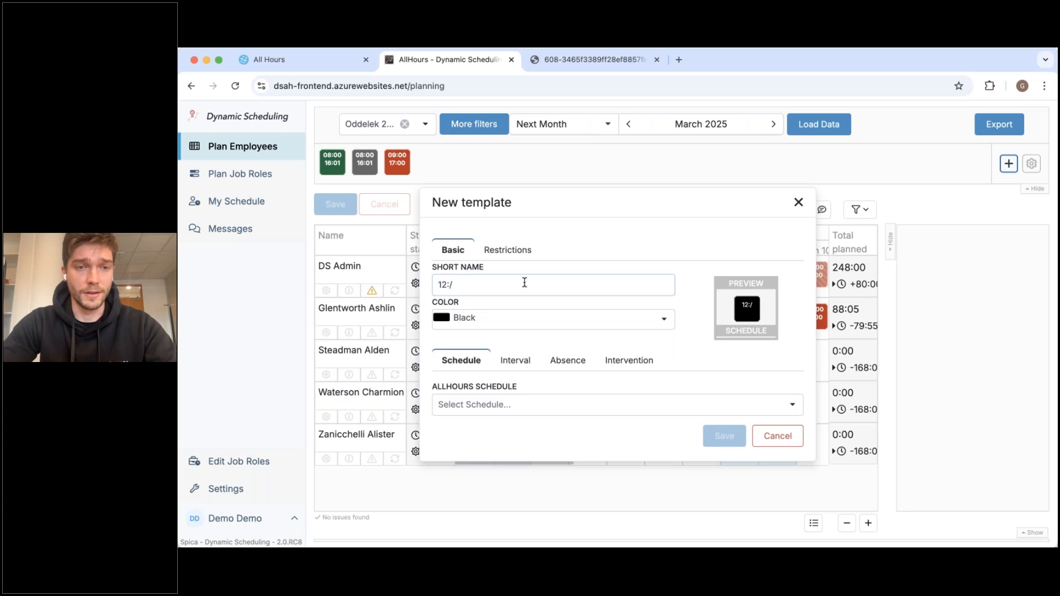
pyautogui.press('BackSpace')
pyautogui.write('00')
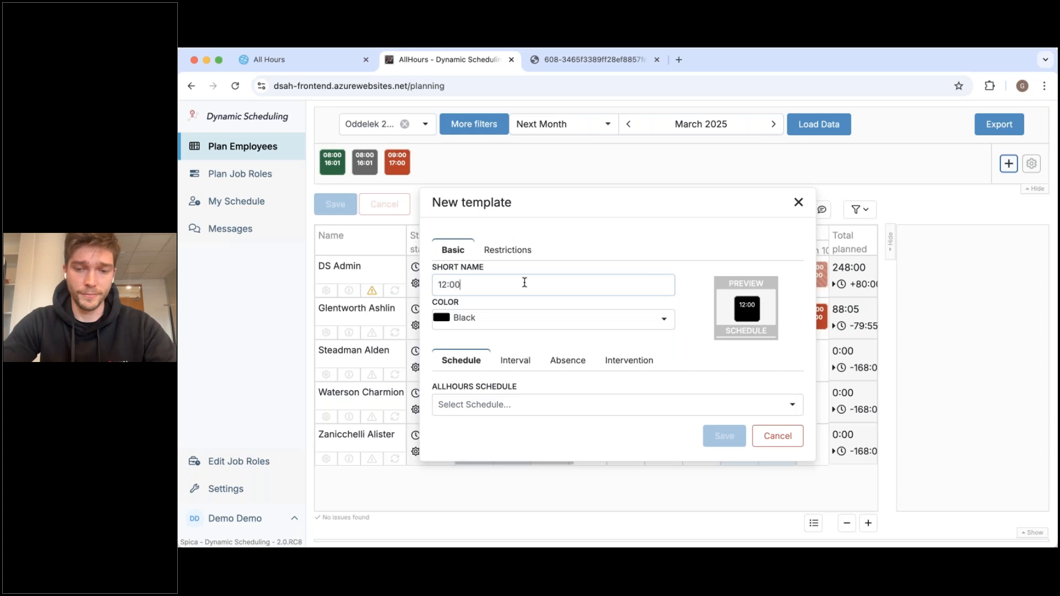
pyautogui.write('-2:00')
pyautogui.press('BackSpace')
pyautogui.press('BackSpace')
pyautogui.press('BackSpace')
pyautogui.press('BackSpace')
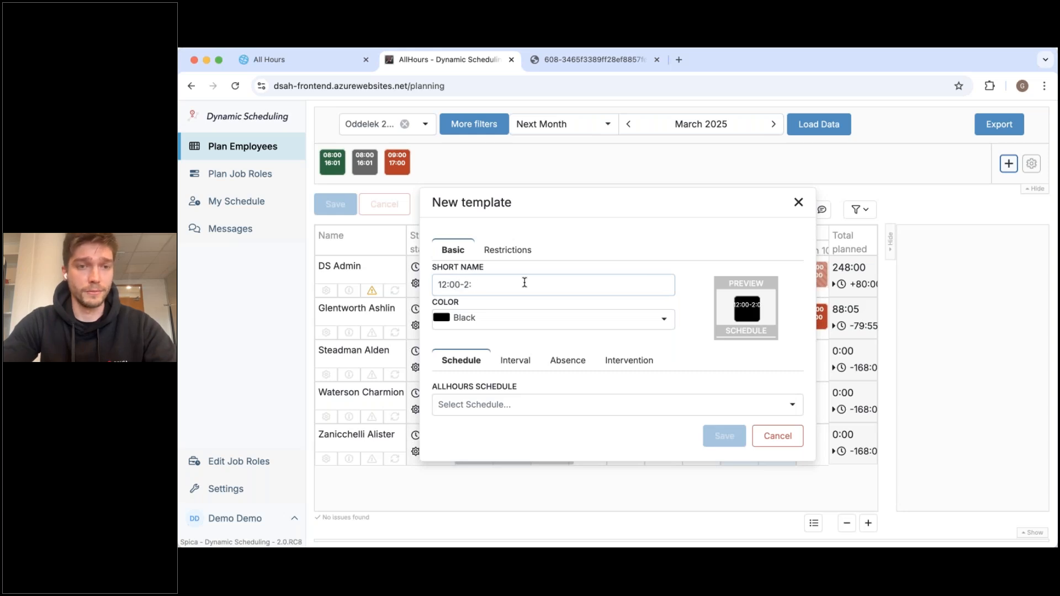
pyautogui.write('20:00')
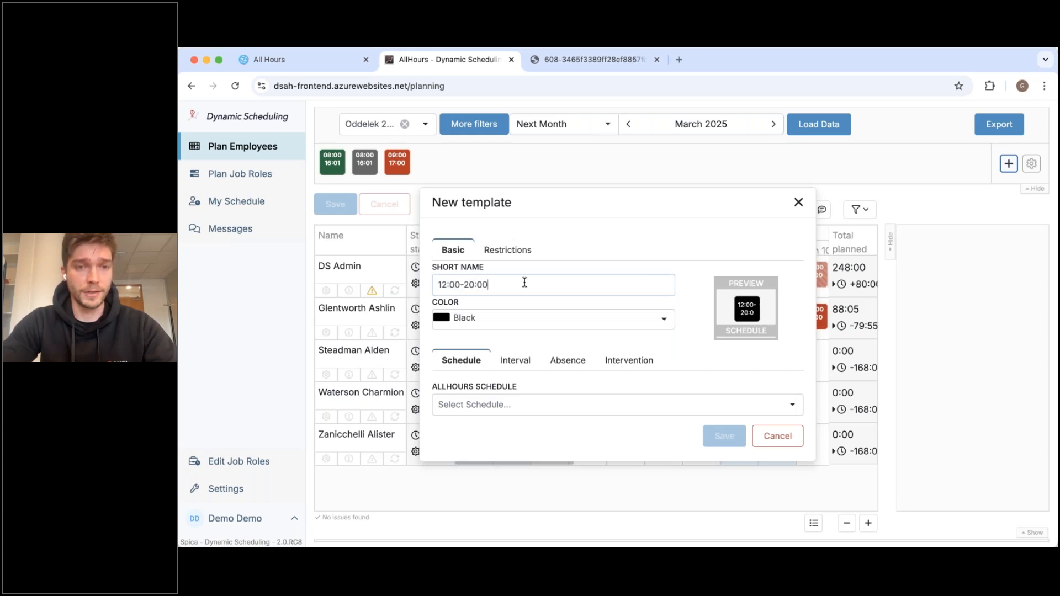
# Set the template's color to Light Blue, assign the Nine to five AllHours schedule and save the template.
pyautogui.click(543, 329)
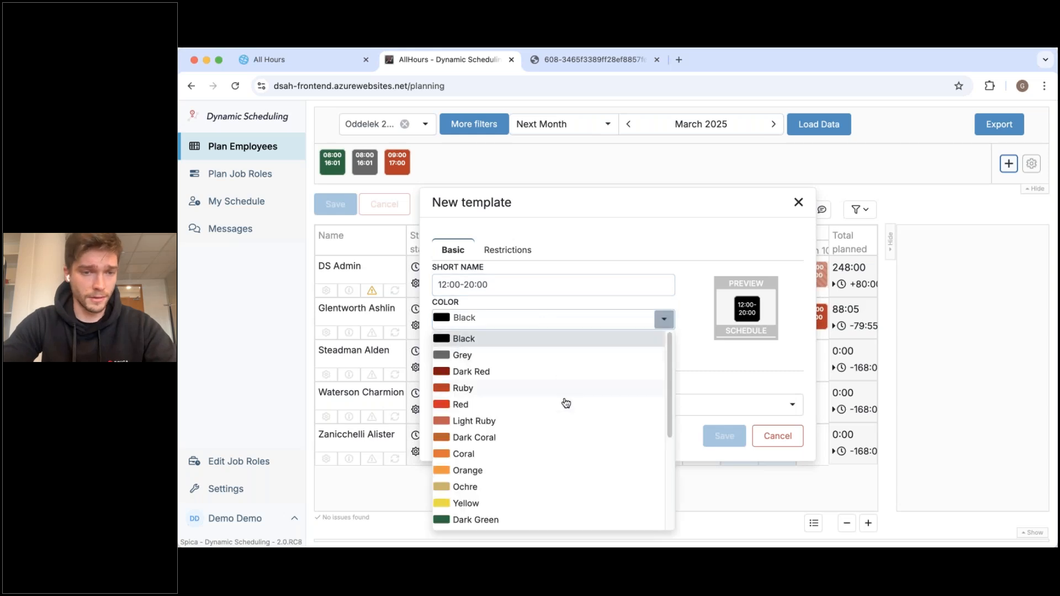
pyautogui.scroll(-5, 561, 405)
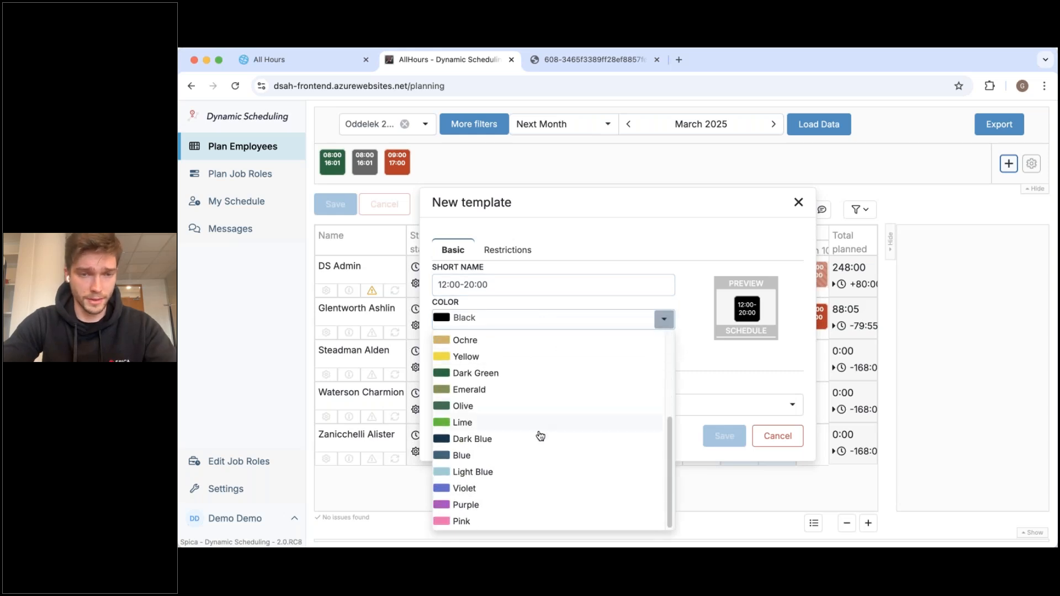
pyautogui.click(531, 470)
pyautogui.click(516, 409)
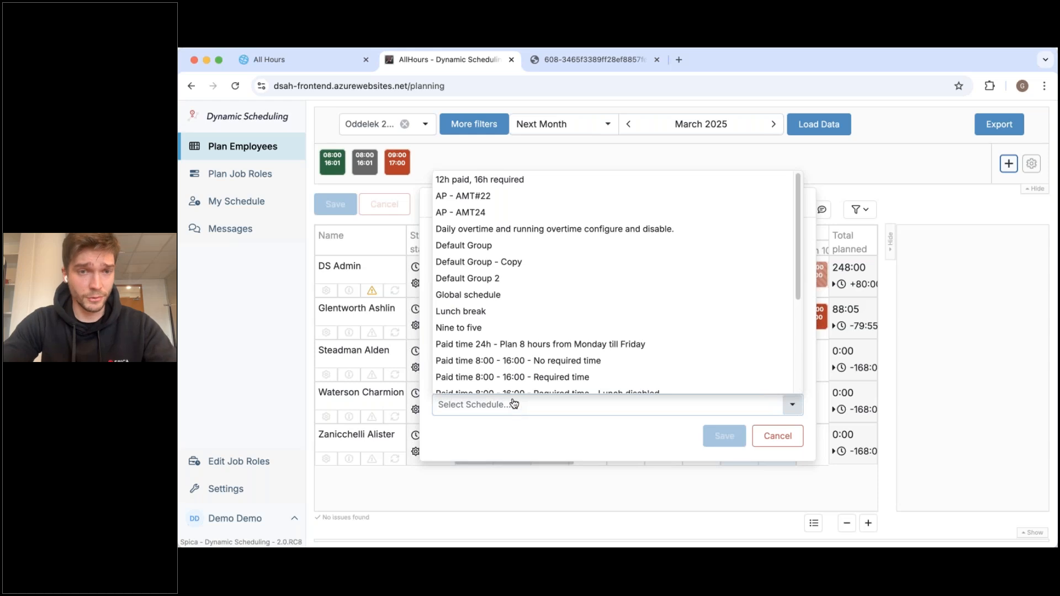
pyautogui.scroll(-2, 539, 331)
pyautogui.scroll(-5, 539, 331)
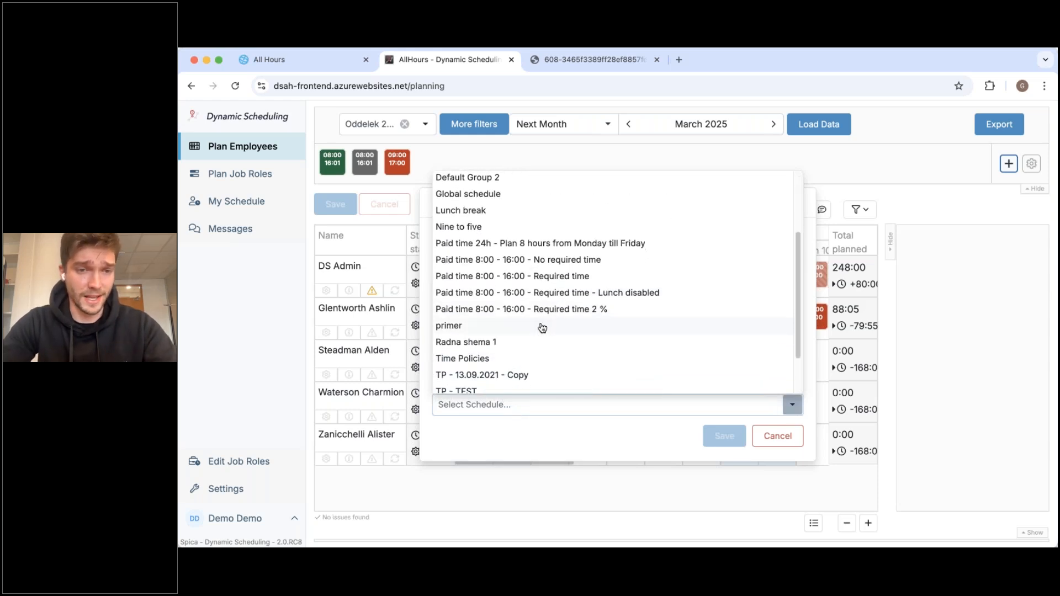
pyautogui.scroll(5, 547, 319)
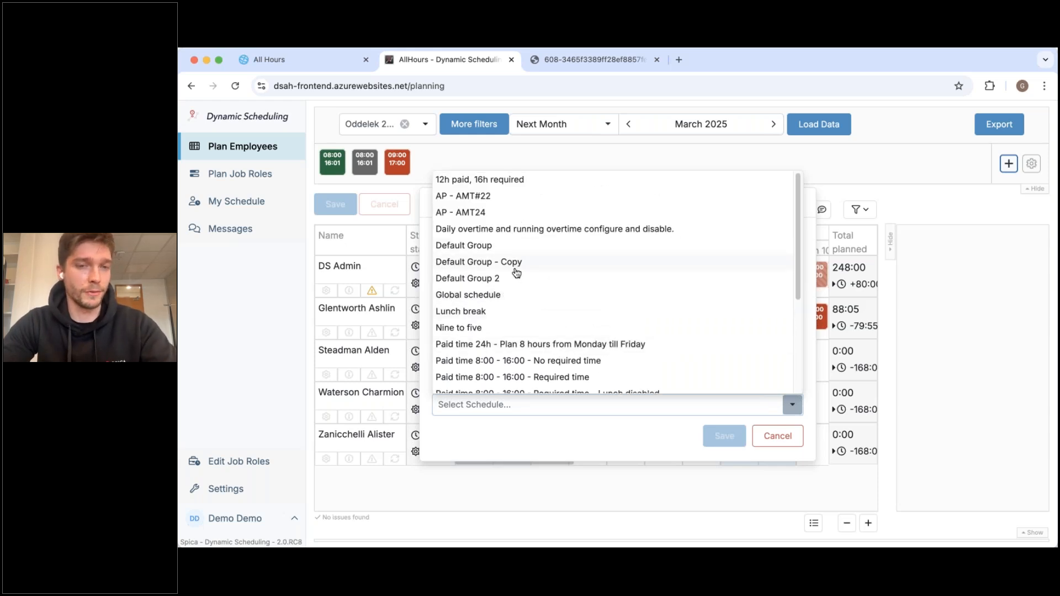
pyautogui.click(502, 327)
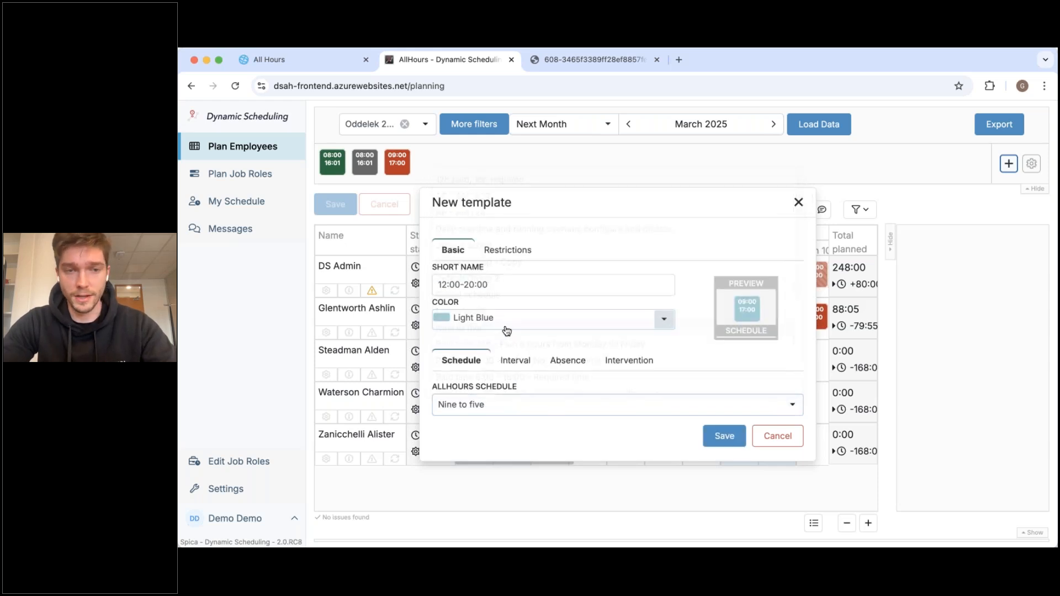
pyautogui.click(721, 437)
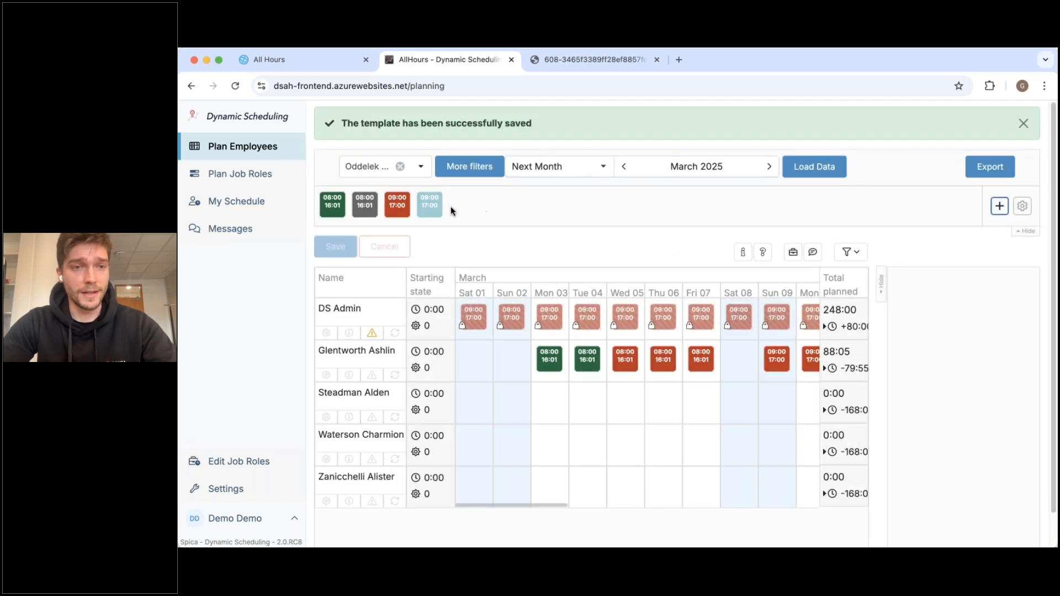
# Assign the light blue template to the third listed employee for 3–6 March.
pyautogui.click(438, 212)
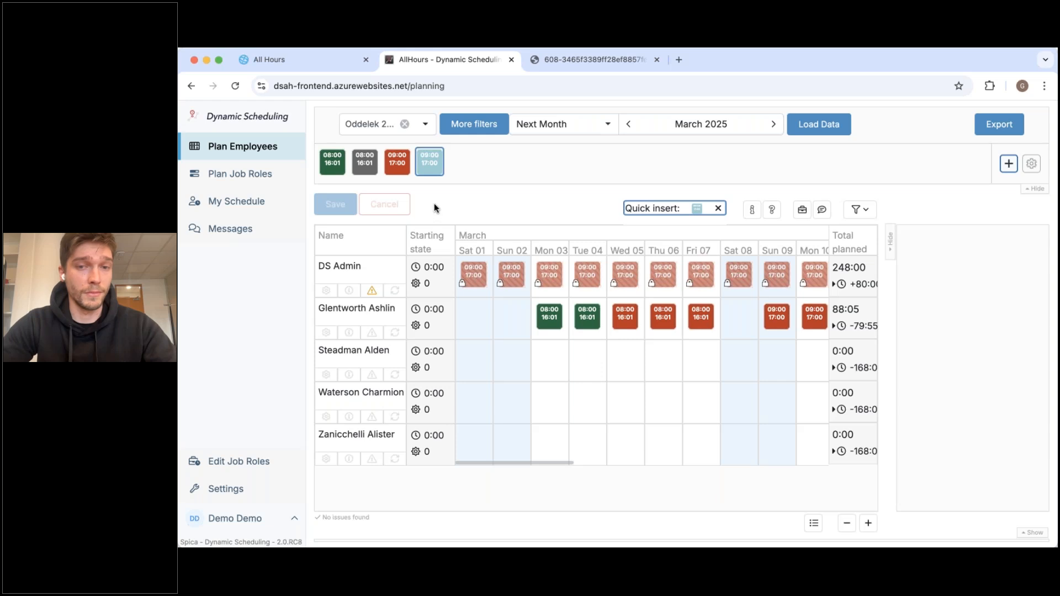
pyautogui.click(550, 360)
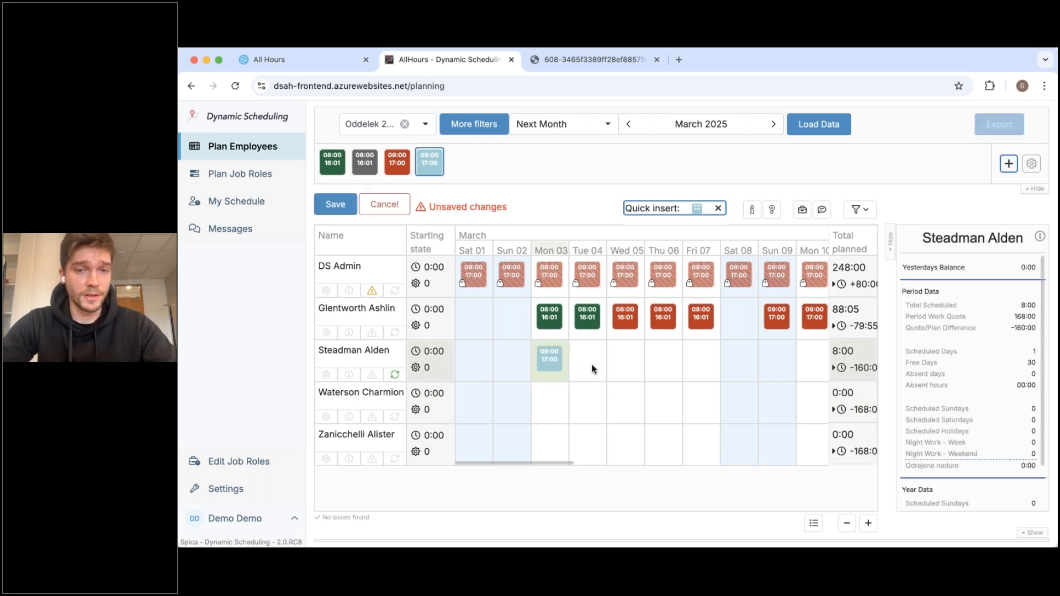
pyautogui.click(602, 366)
pyautogui.click(625, 365)
pyautogui.click(655, 363)
# Assign the light blue template to the fourth employee on 7 March and to the fifth employee for 7–11 March.
pyautogui.click(687, 394)
pyautogui.click(694, 445)
pyautogui.click(739, 443)
pyautogui.click(776, 442)
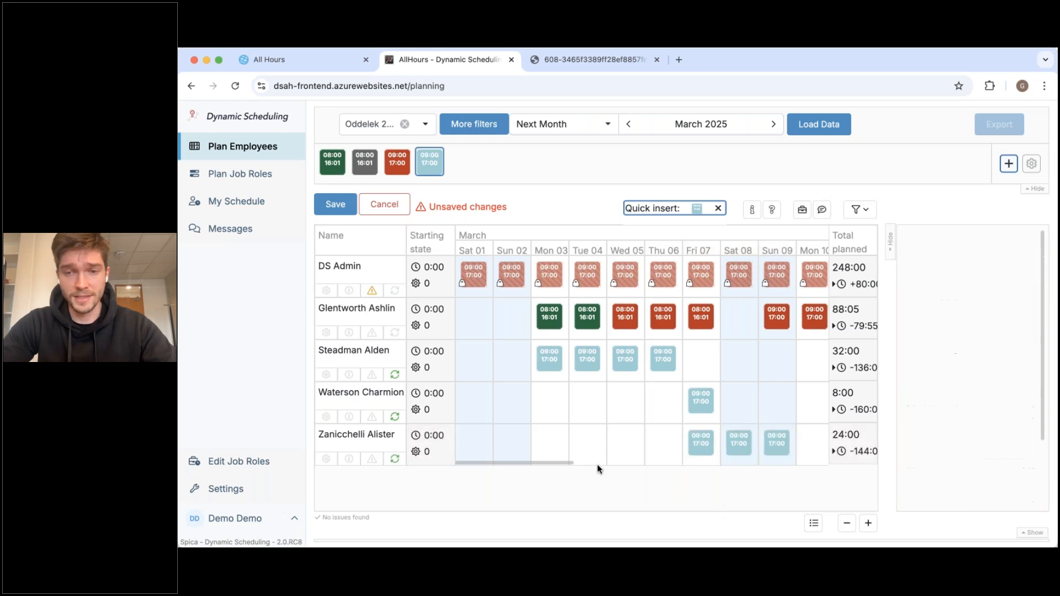
pyautogui.moveTo(549, 465); pyautogui.dragTo(567, 461)
pyautogui.click(745, 444)
pyautogui.click(783, 445)
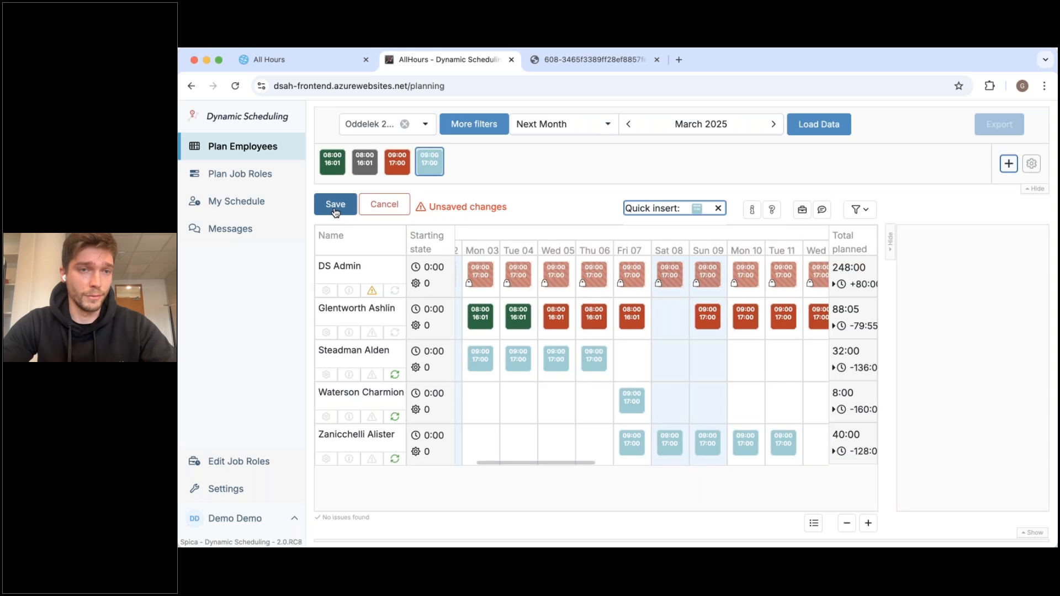
# Assign the third employee the red 09:00–17:00 template for 7–9 March and the dark green 08:00–16:01 template for 10–12 March.
pyautogui.click(397, 159)
pyautogui.click(631, 360)
pyautogui.click(669, 360)
pyautogui.click(705, 361)
pyautogui.click(332, 159)
pyautogui.click(745, 360)
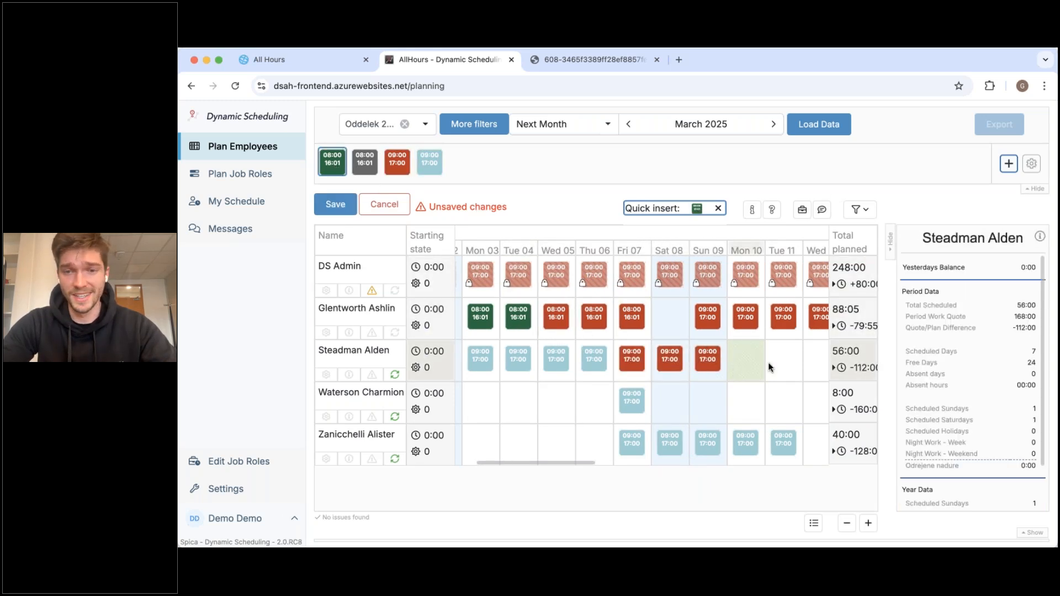
pyautogui.click(794, 362)
pyautogui.click(814, 364)
# Assign the dark green 08:00–16:01 template to the fourth employee for 3–6 and 8–12 March, and save the plan.
pyautogui.click(812, 402)
pyautogui.click(788, 403)
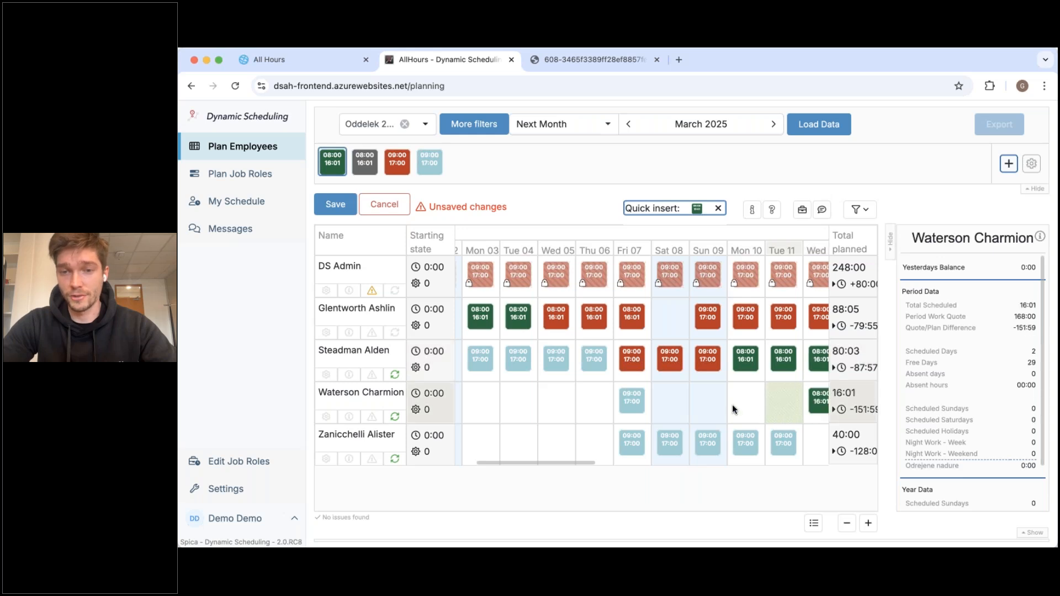
pyautogui.click(737, 404)
pyautogui.click(708, 402)
pyautogui.click(669, 402)
pyautogui.click(594, 402)
pyautogui.click(556, 401)
pyautogui.click(518, 401)
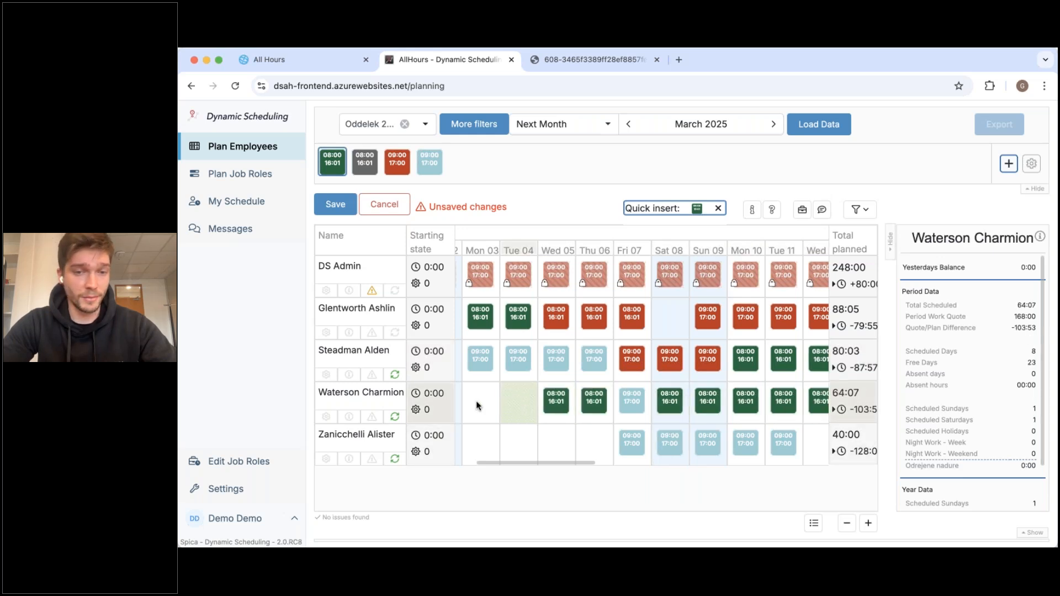
pyautogui.click(479, 401)
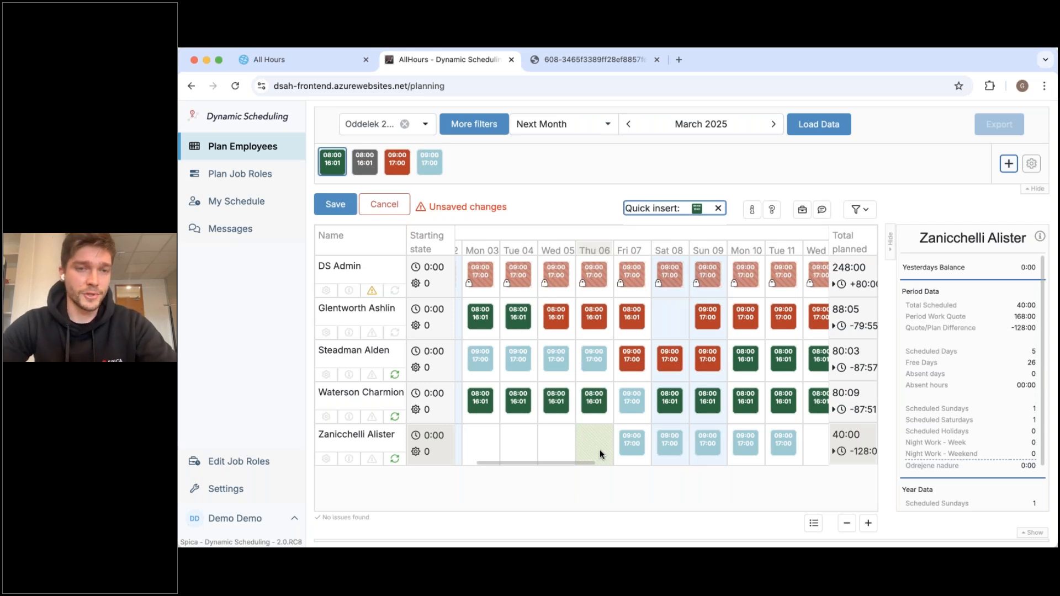
pyautogui.click(325, 197)
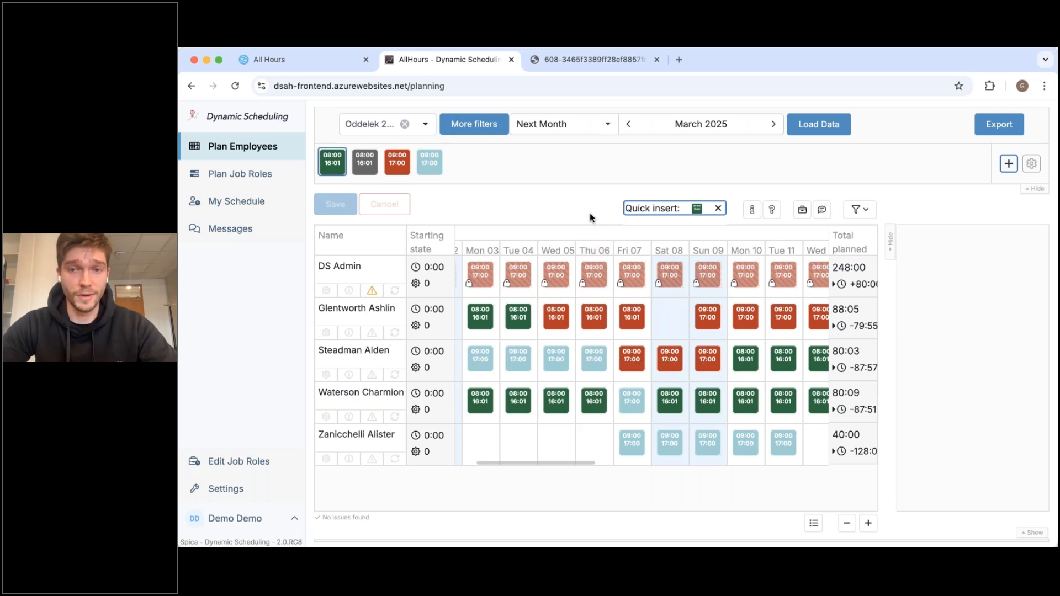
# Review the first two employees' planned-hours summaries and look over the rest of the March plan.
pyautogui.moveTo(783, 279)
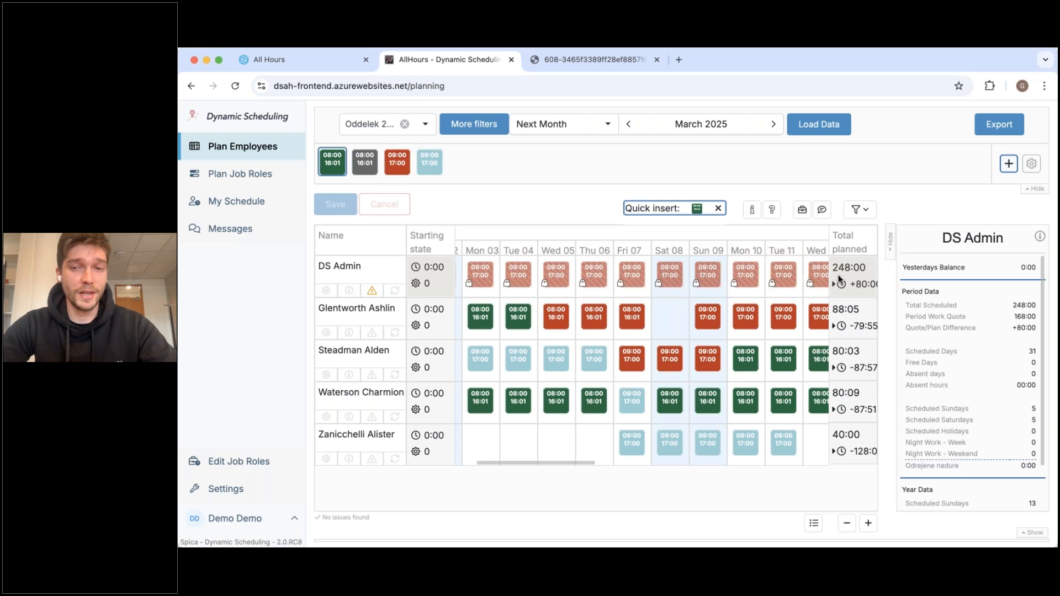
pyautogui.moveTo(849, 307)
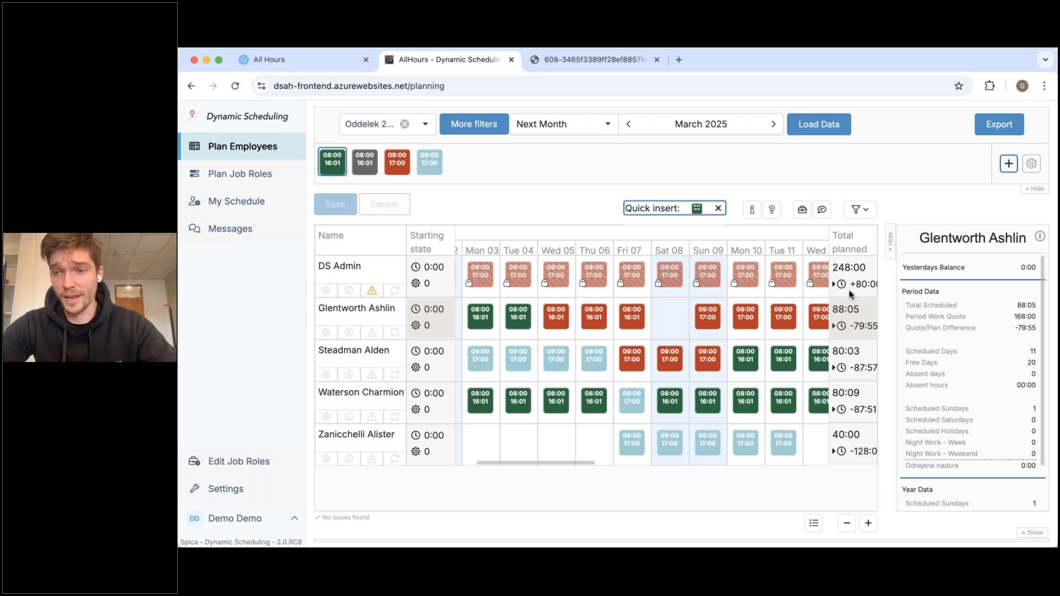
pyautogui.click(851, 288)
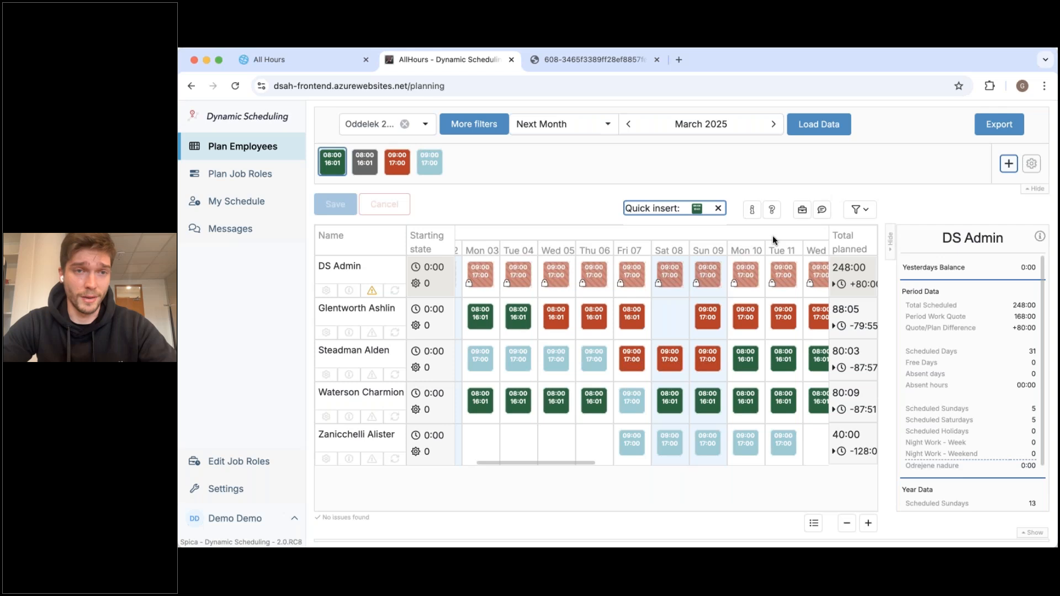
pyautogui.click(556, 317)
pyautogui.moveTo(562, 461); pyautogui.dragTo(690, 464)
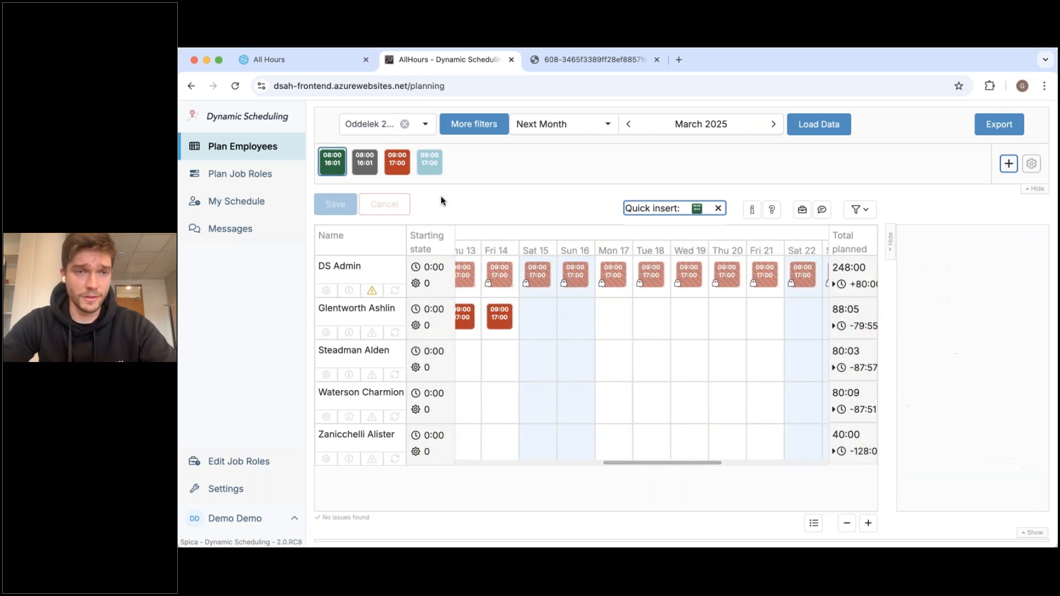
# Create a black absence template named Business leave, linked to the Business leave event.
pyautogui.click(1010, 174)
pyautogui.click(514, 365)
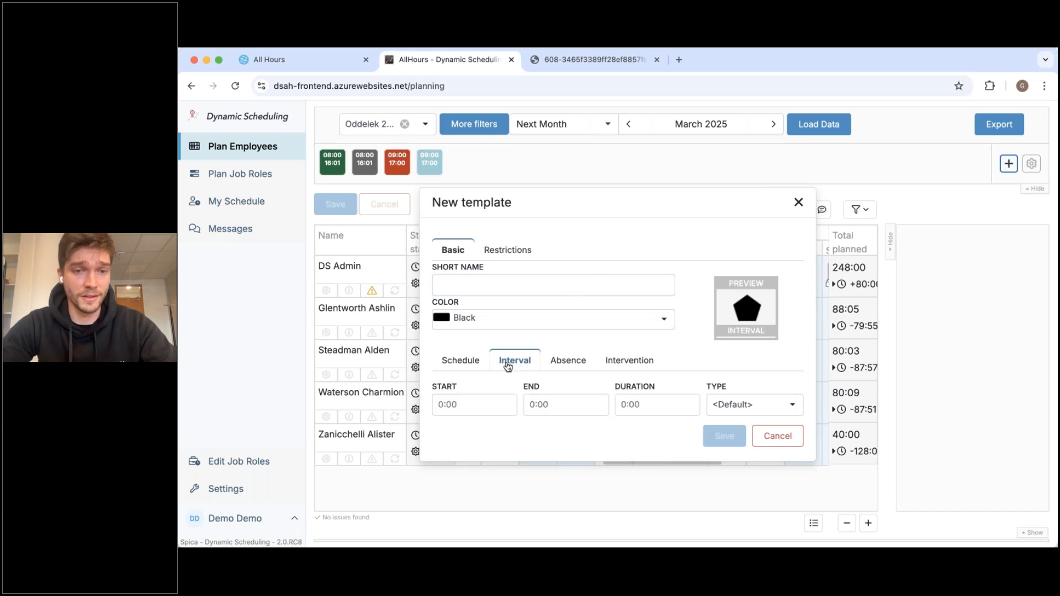
pyautogui.click(559, 366)
pyautogui.click(608, 363)
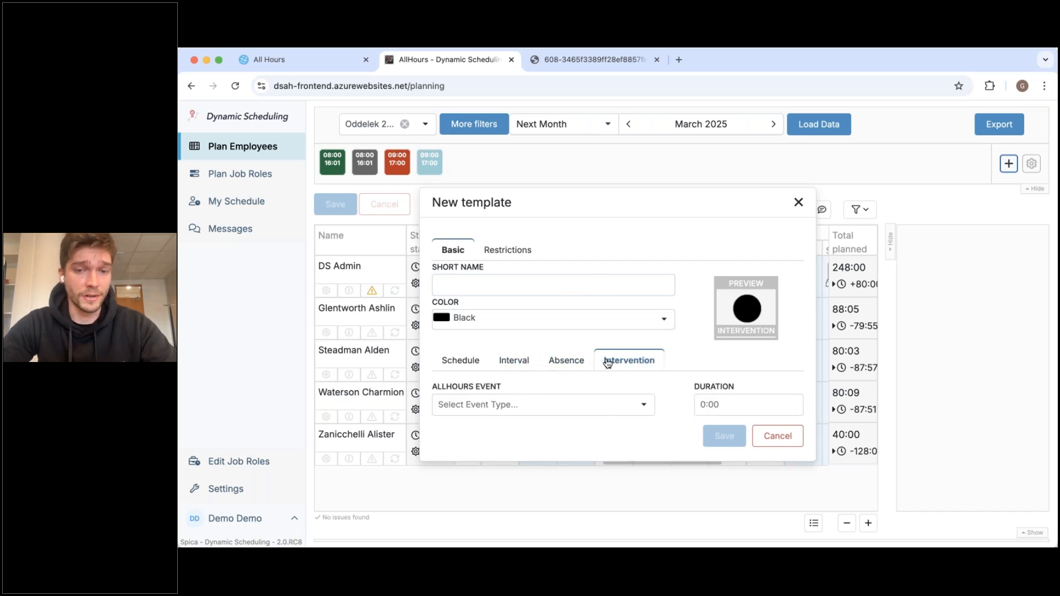
pyautogui.click(573, 361)
pyautogui.click(554, 408)
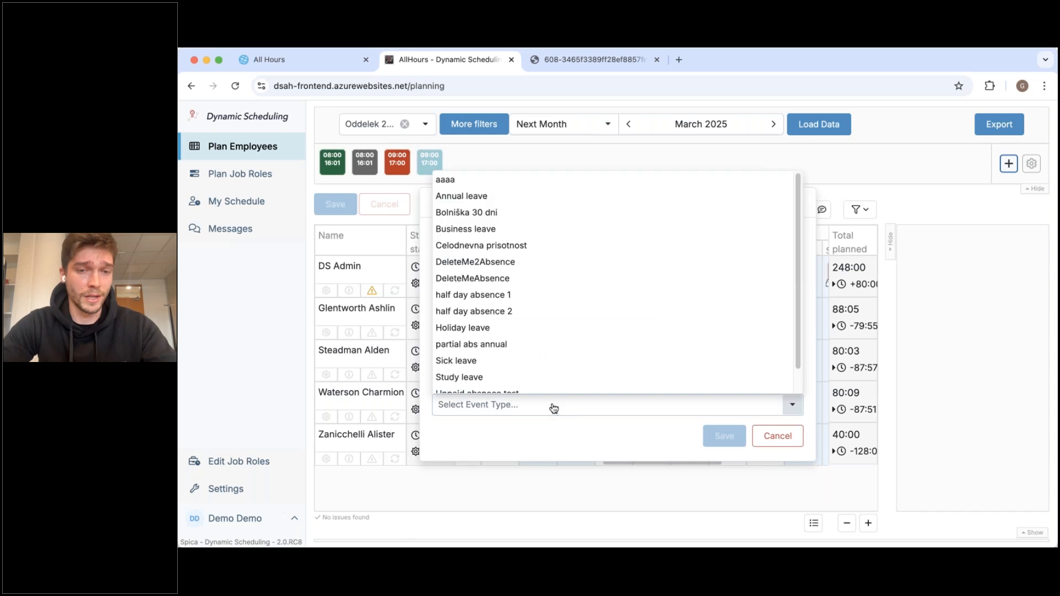
pyautogui.click(509, 227)
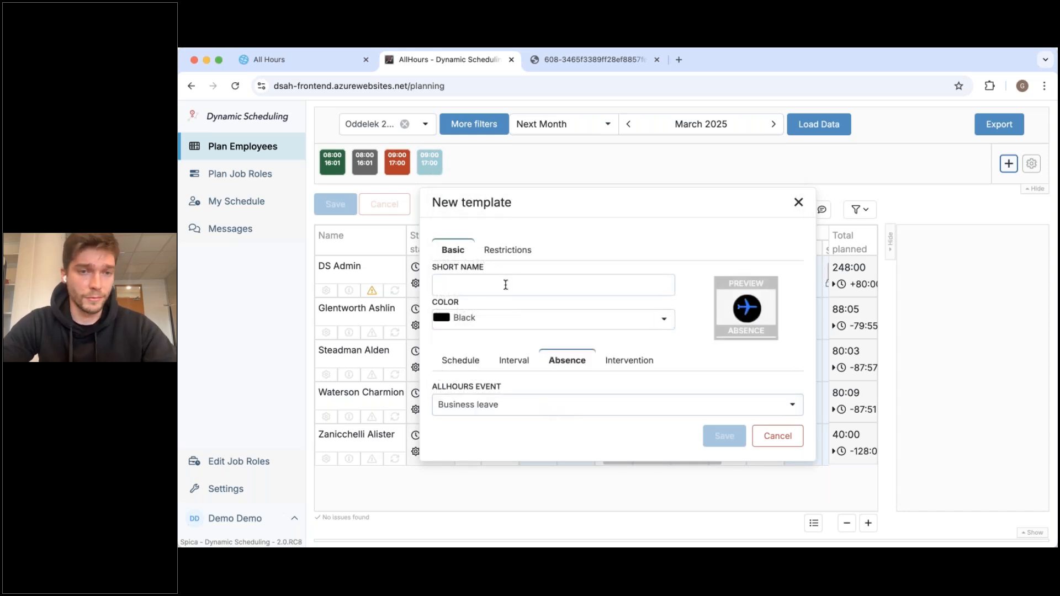
pyautogui.write('Busine')
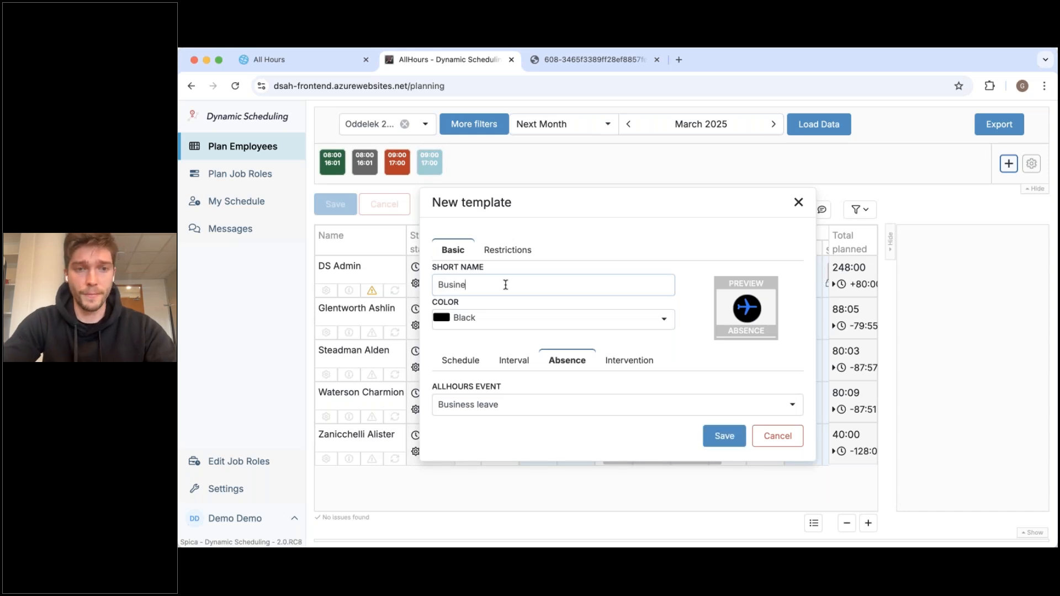
pyautogui.write('ss leave')
pyautogui.press('Return')
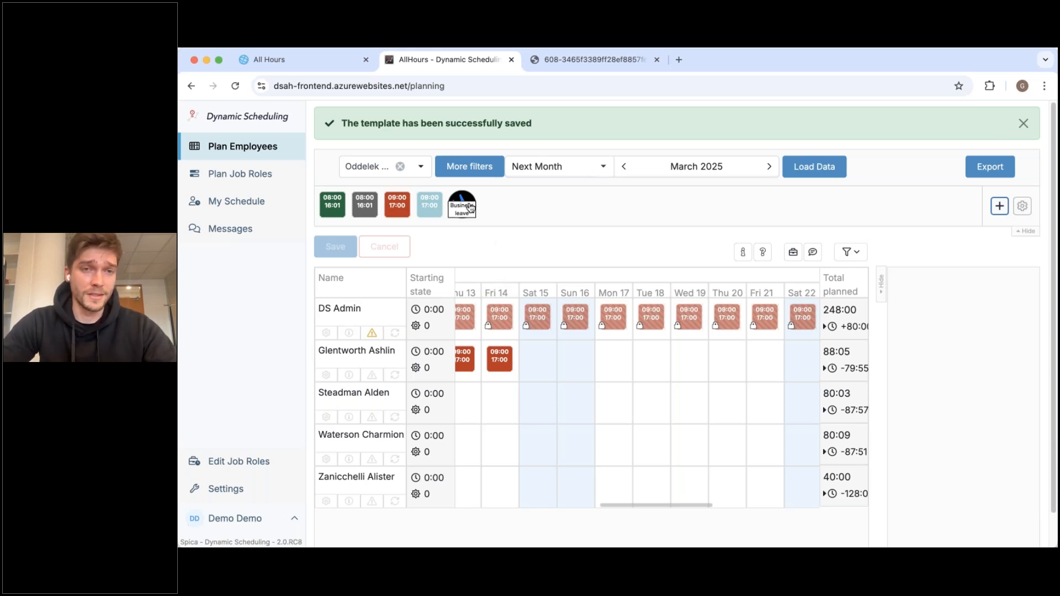
# Assign the Business leave template to the second employee for 17–20 March and save the plan.
pyautogui.click(468, 168)
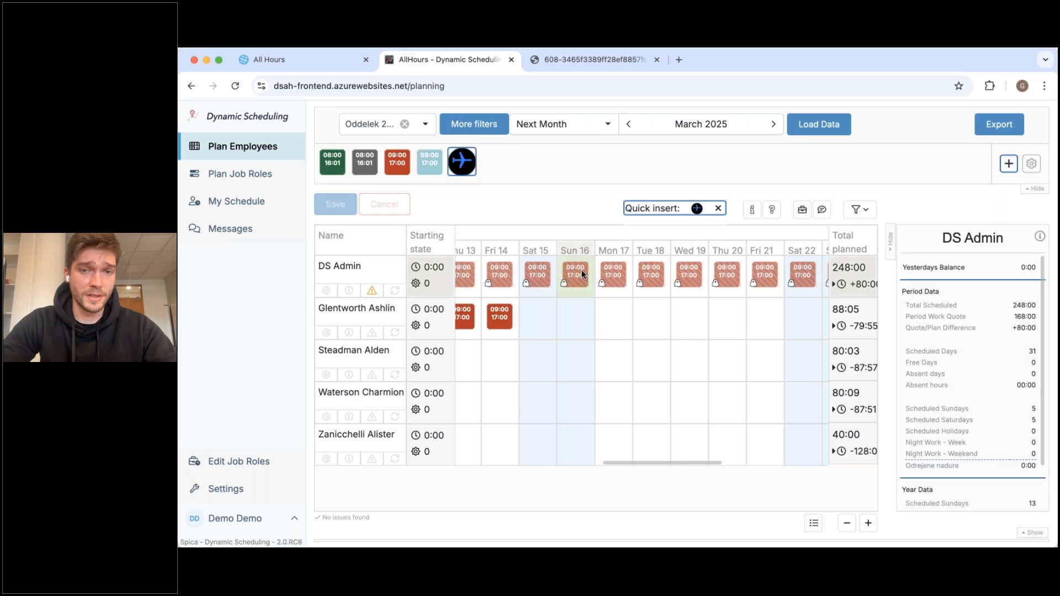
pyautogui.click(617, 326)
pyautogui.click(651, 320)
pyautogui.click(690, 320)
pyautogui.click(726, 320)
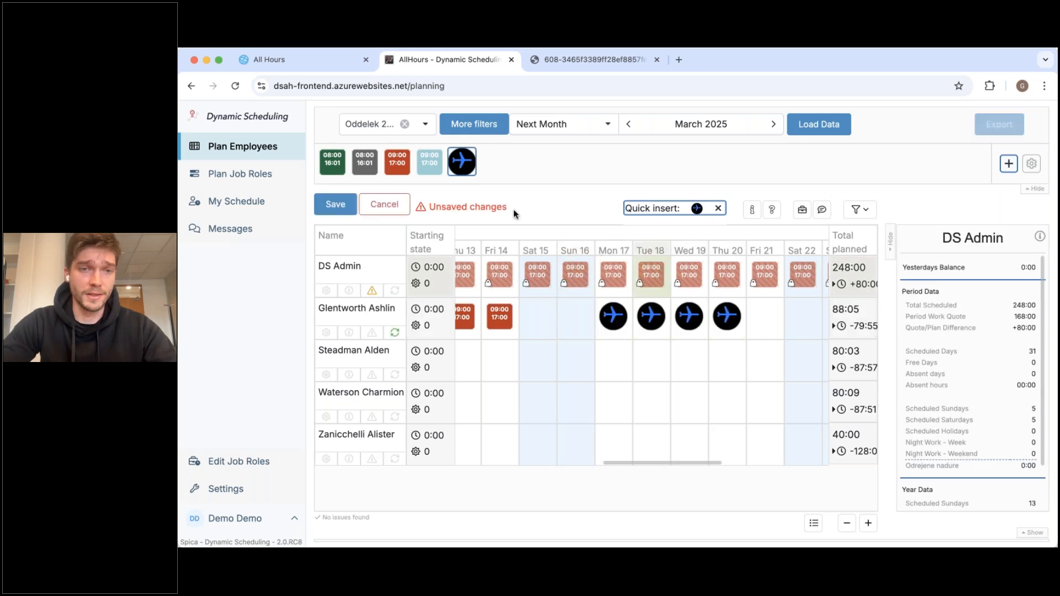
pyautogui.click(347, 213)
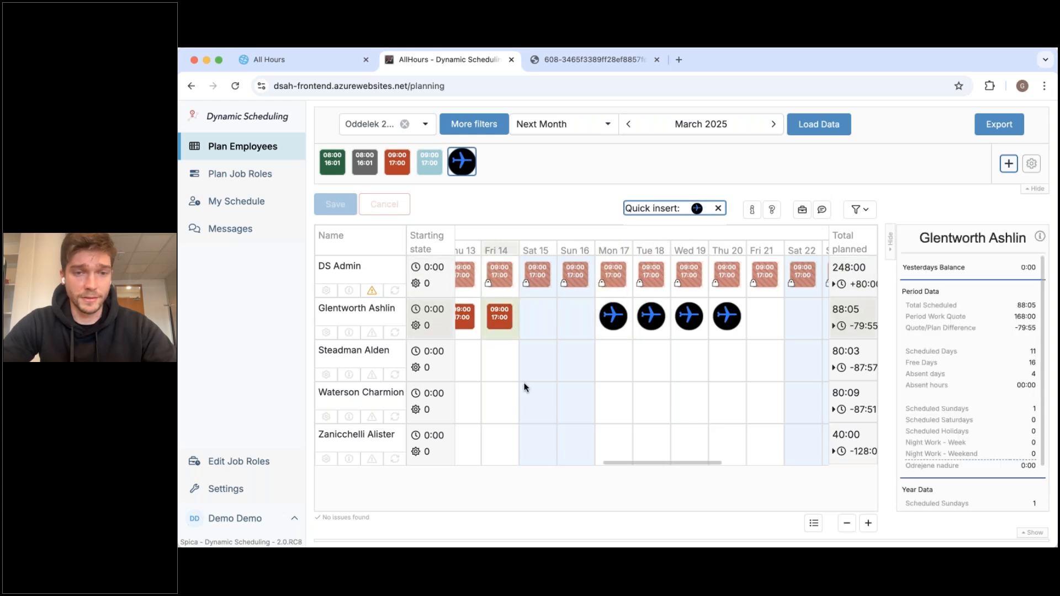
# Examine the first employee's job role settings and general workload parameters, closing both without changes.
pyautogui.moveTo(628, 463)
pyautogui.mouseDown()
pyautogui.moveTo(581, 464)
pyautogui.moveTo(608, 463)
pyautogui.mouseUp()
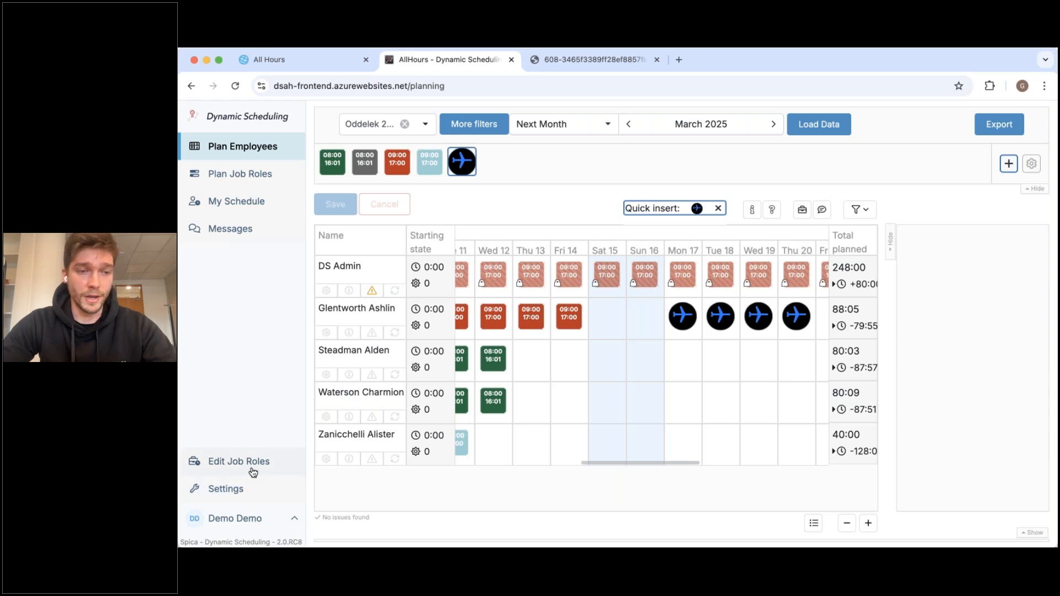
pyautogui.click(332, 295)
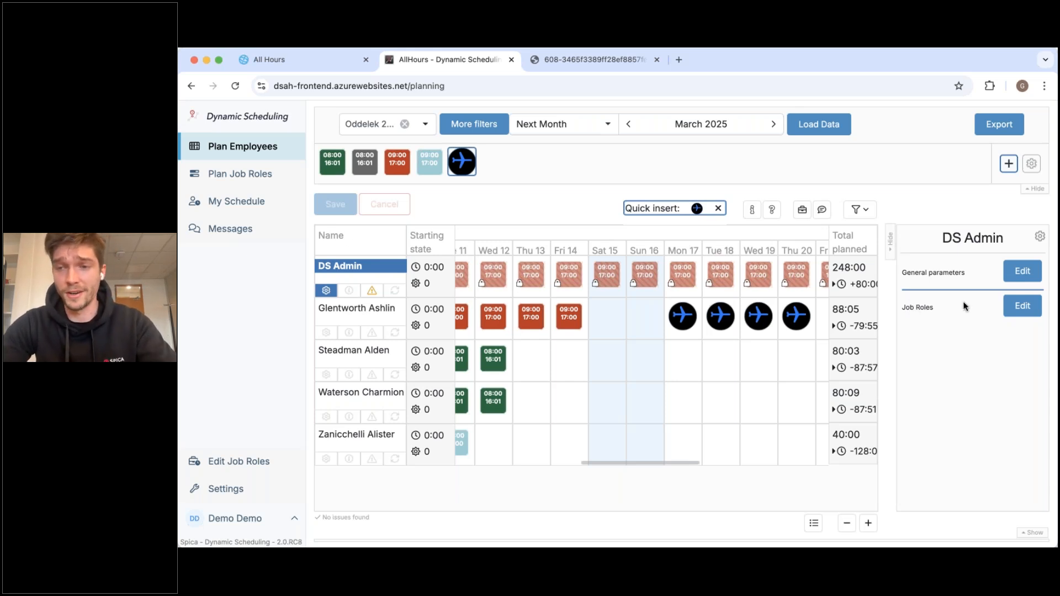
pyautogui.click(1006, 299)
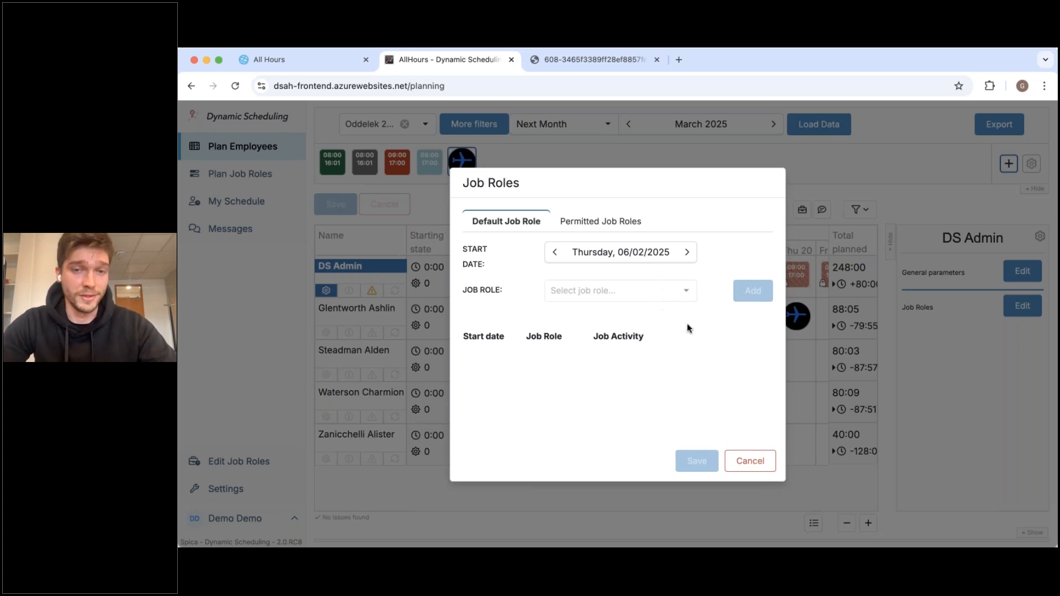
pyautogui.click(772, 462)
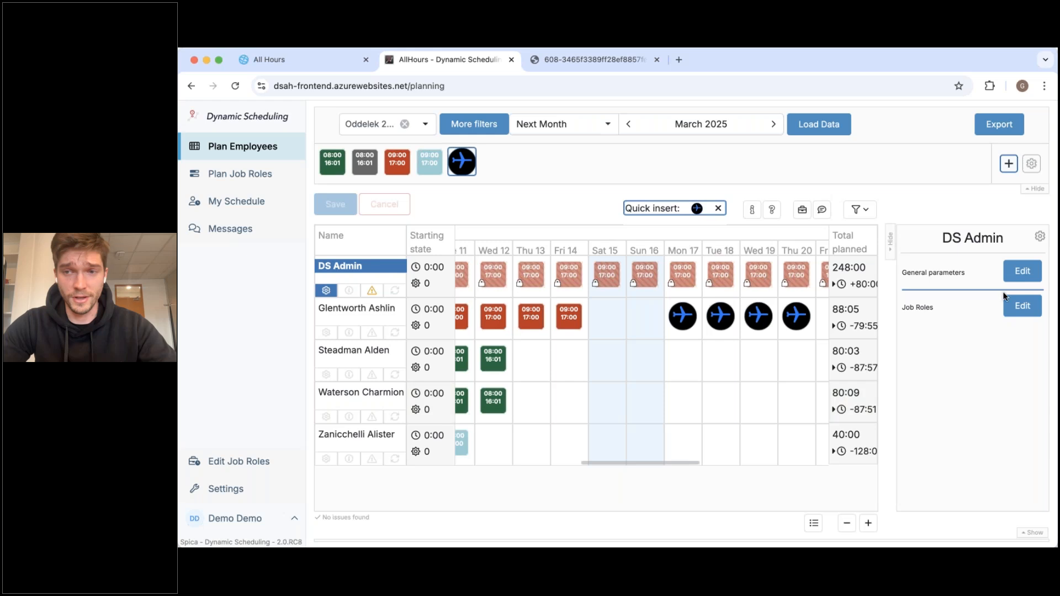
pyautogui.click(1023, 270)
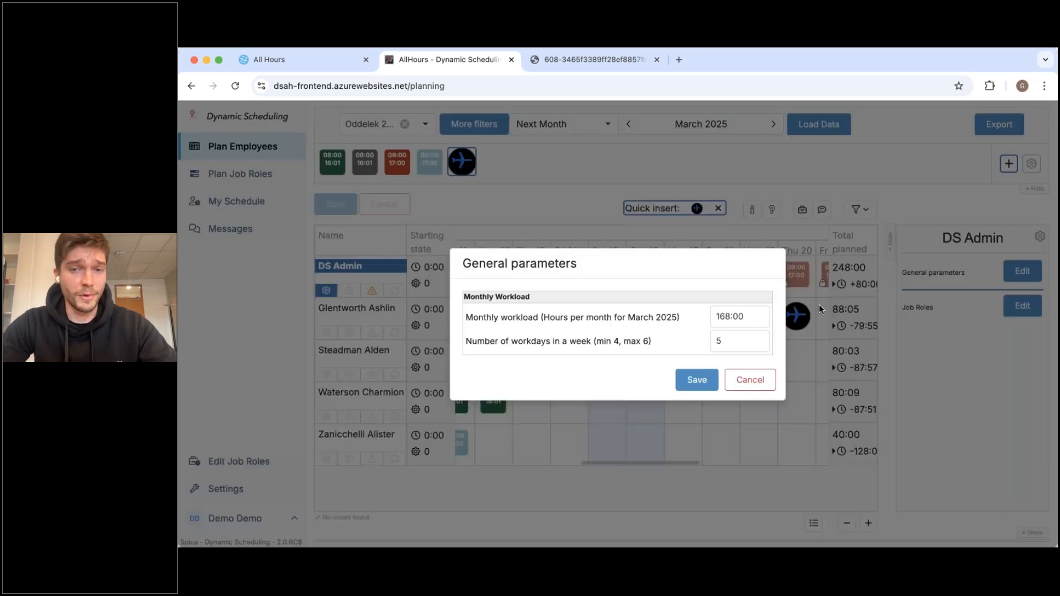
pyautogui.moveTo(757, 318); pyautogui.dragTo(719, 317)
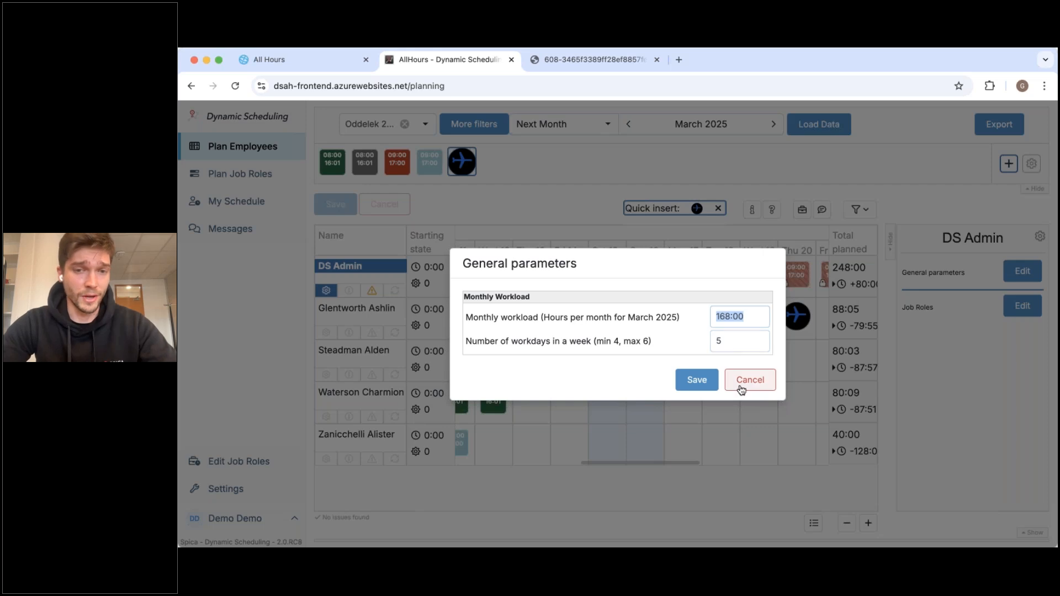
pyautogui.moveTo(728, 339); pyautogui.dragTo(697, 347)
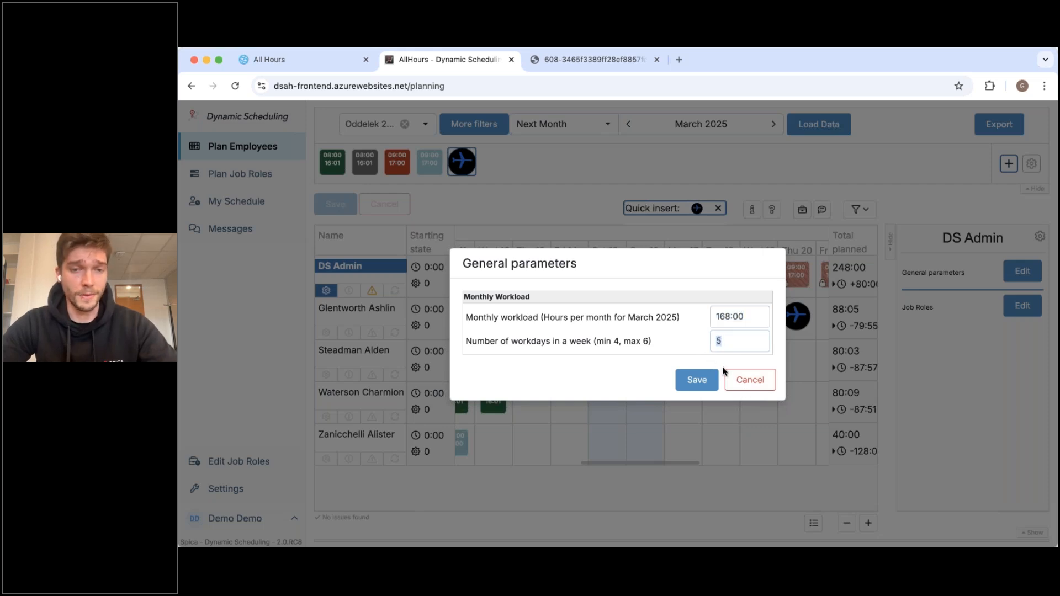
pyautogui.click(751, 381)
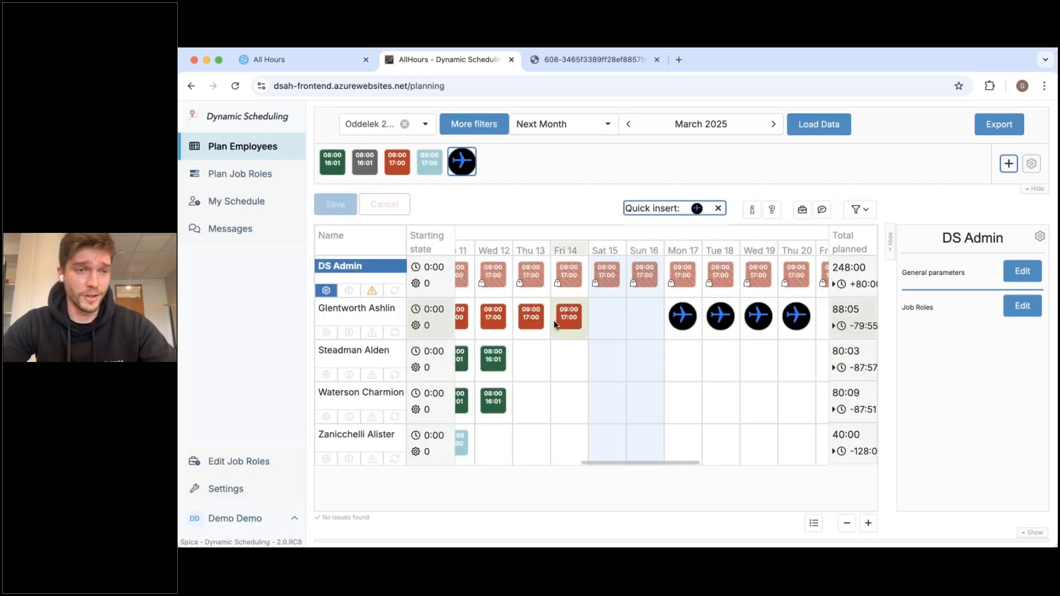
# Review the first employee's period summary, warnings and change history, and check the department filter's options.
pyautogui.click(352, 292)
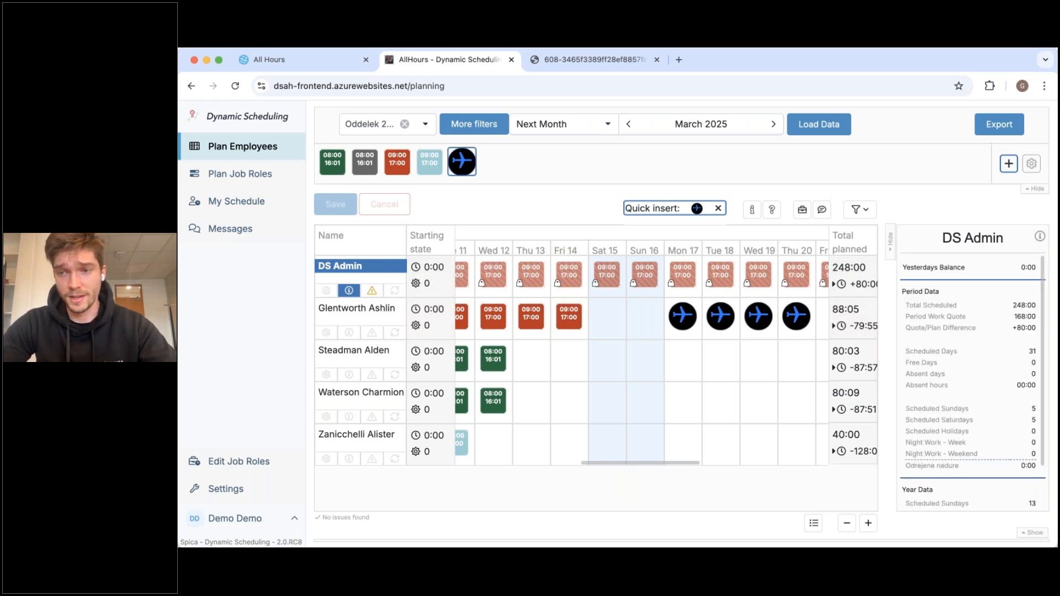
pyautogui.click(372, 290)
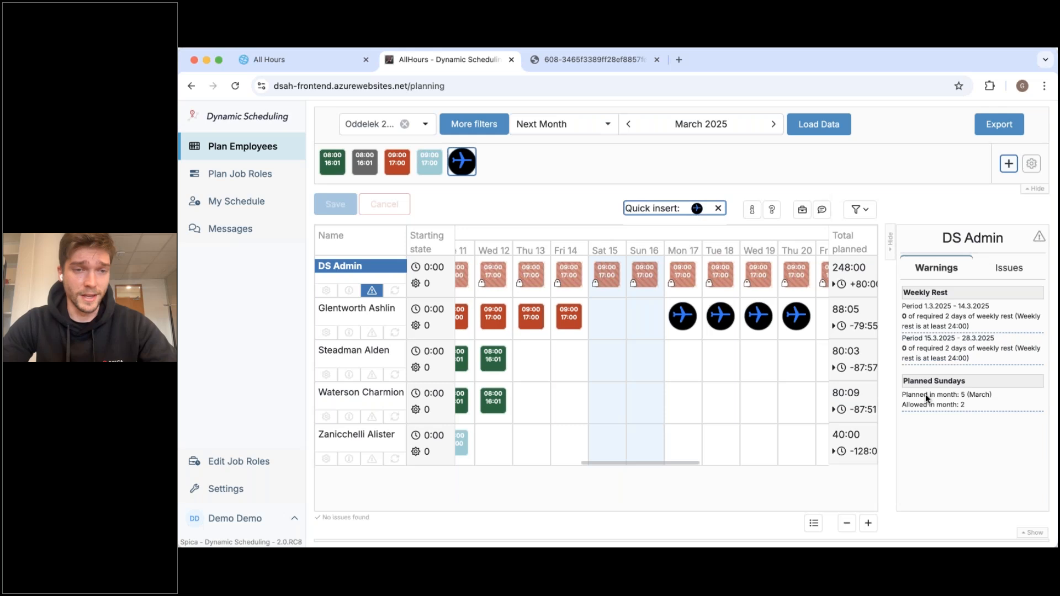
pyautogui.click(395, 292)
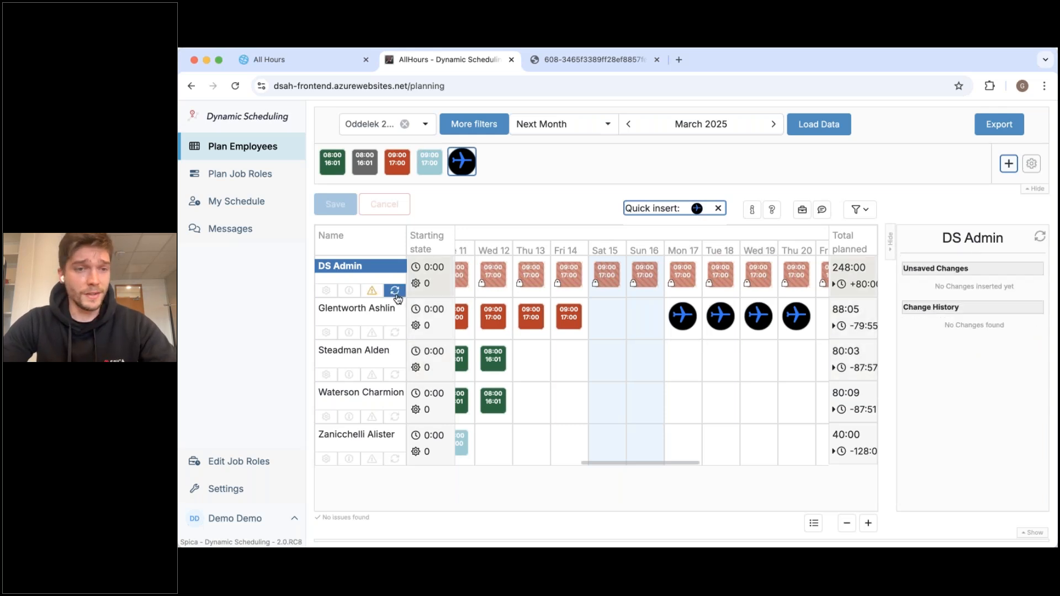
pyautogui.click(396, 293)
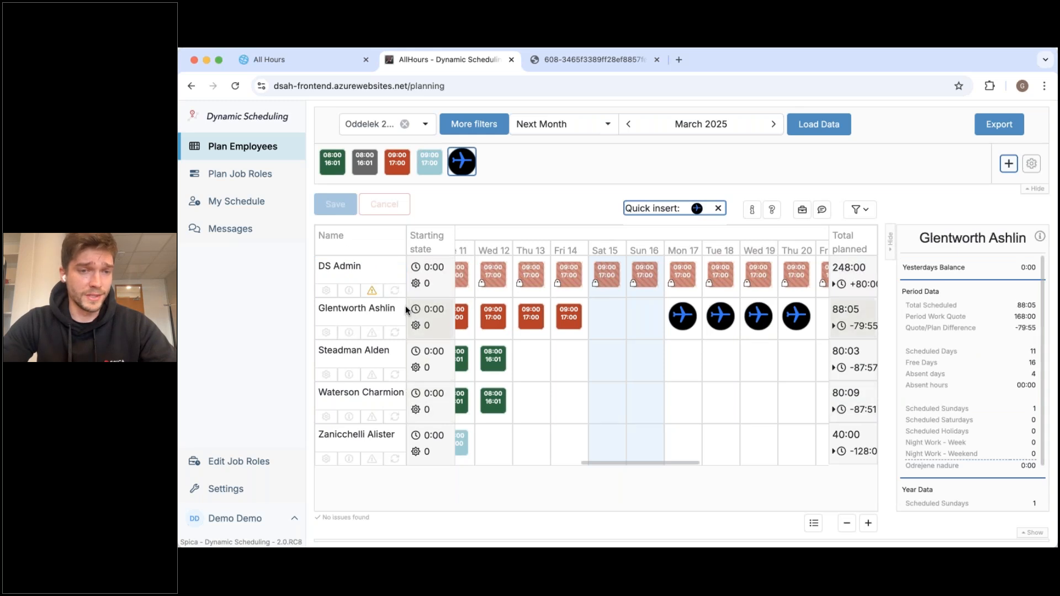
pyautogui.click(425, 123)
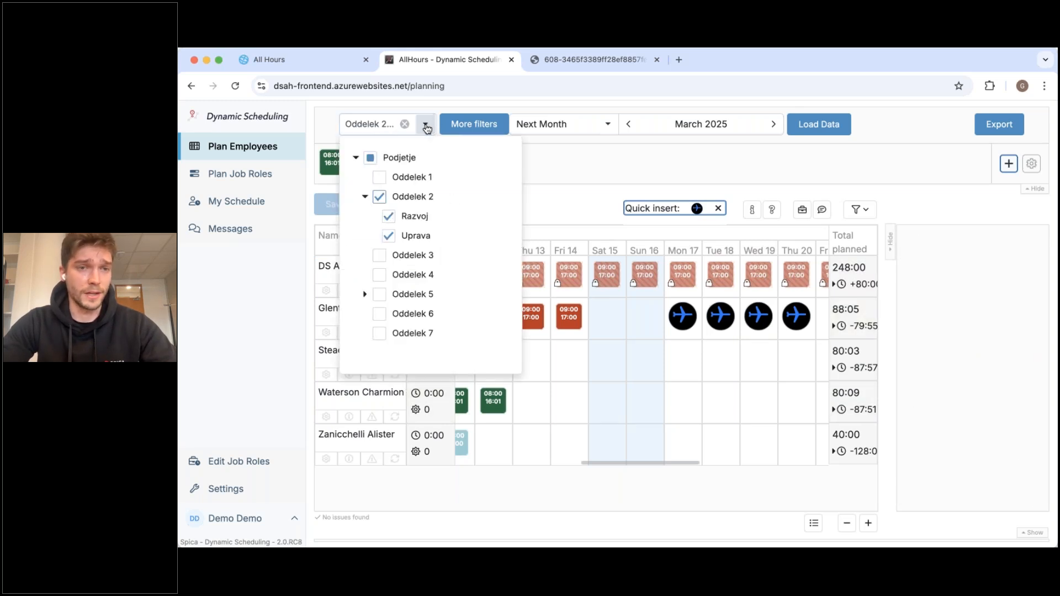
pyautogui.click(552, 176)
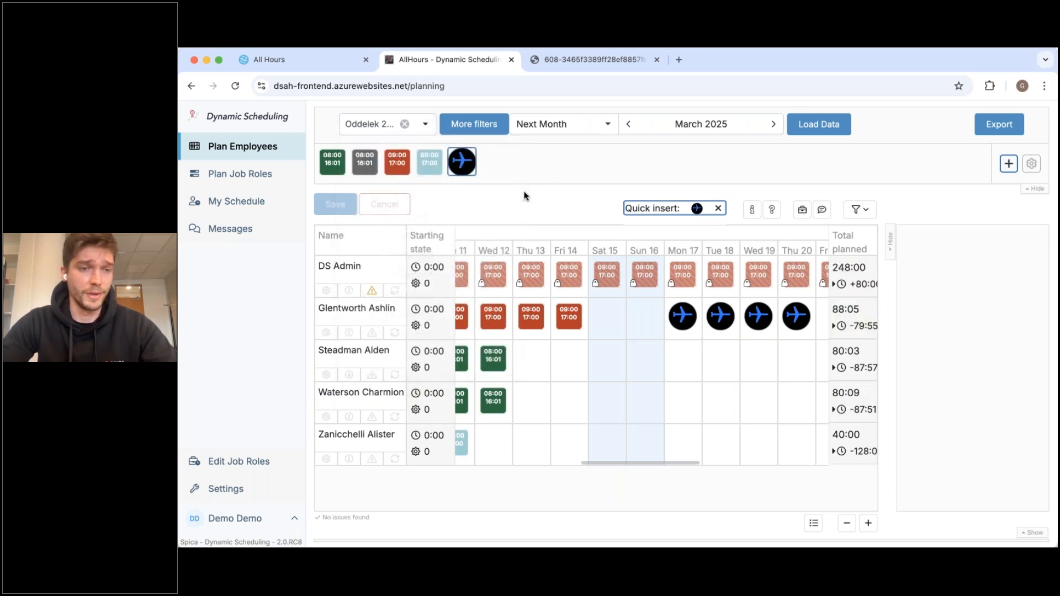
# Examine the Warnings & Limits rules for planned time, rest and Sunday limits in the settings, and return to employee planning.
pyautogui.click(226, 489)
pyautogui.scroll(-3, 499, 353)
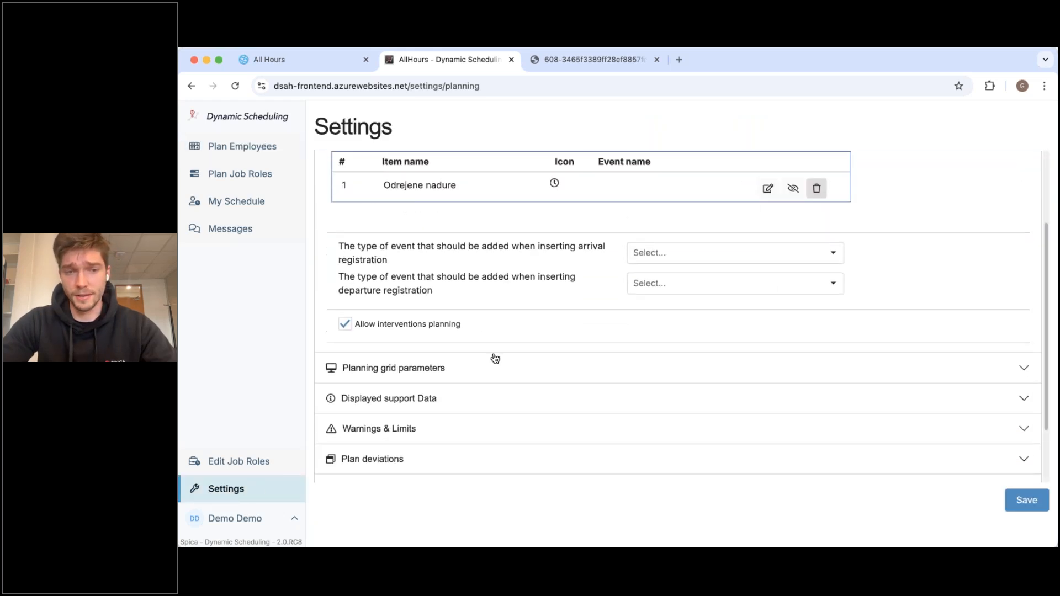
pyautogui.scroll(-2, 495, 358)
pyautogui.click(418, 362)
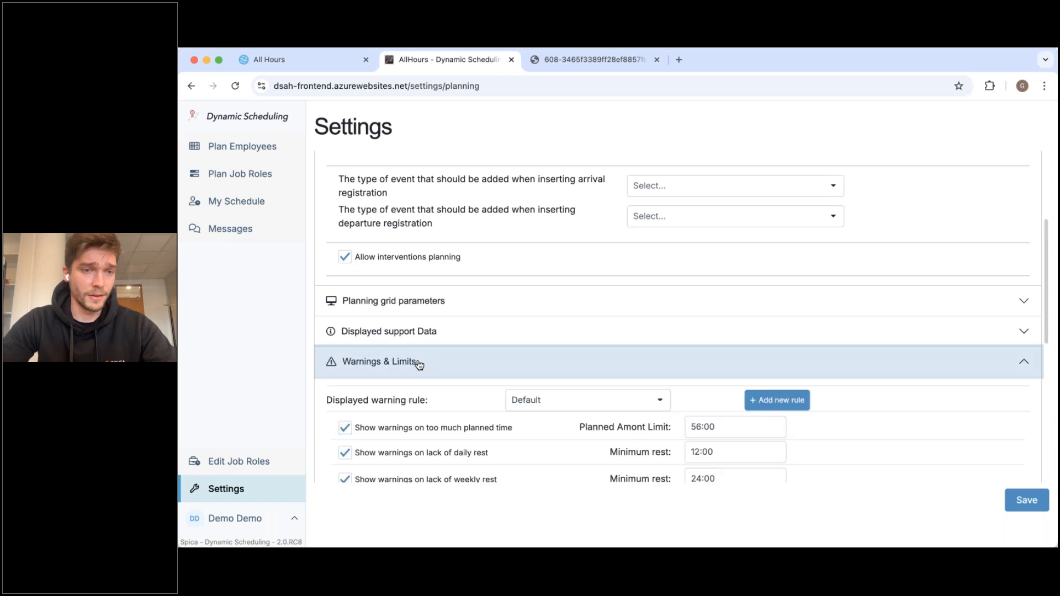
pyautogui.scroll(-3, 540, 356)
pyautogui.scroll(-2, 456, 262)
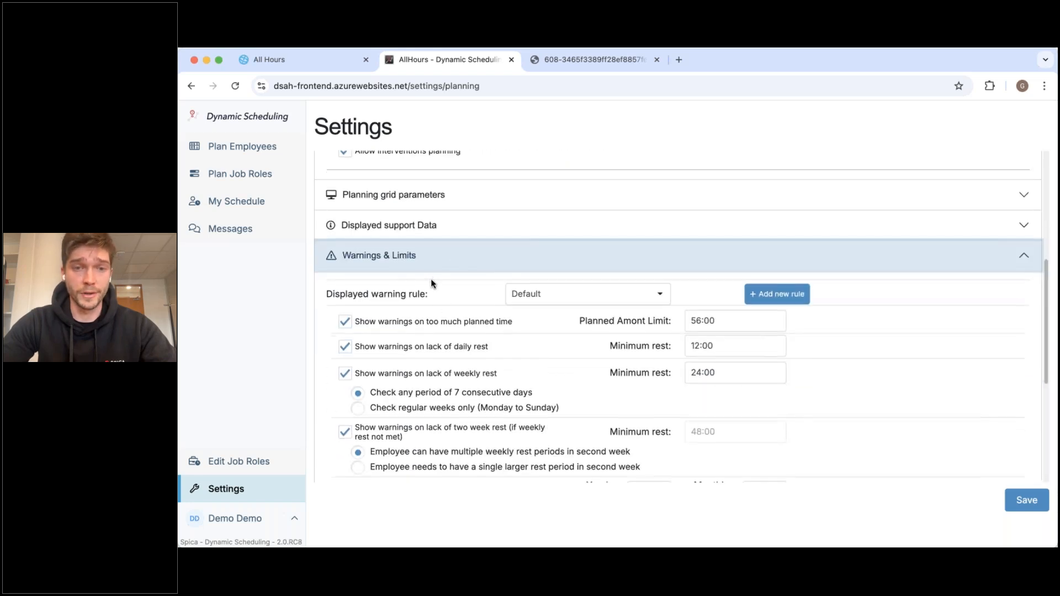
pyautogui.moveTo(715, 266); pyautogui.dragTo(687, 267)
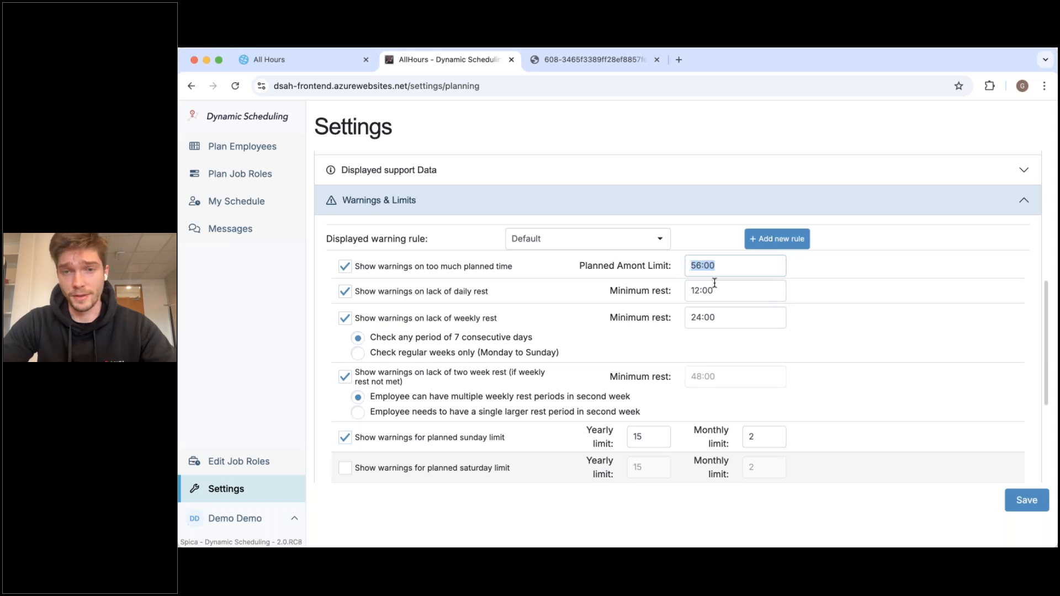
pyautogui.scroll(-1, 721, 287)
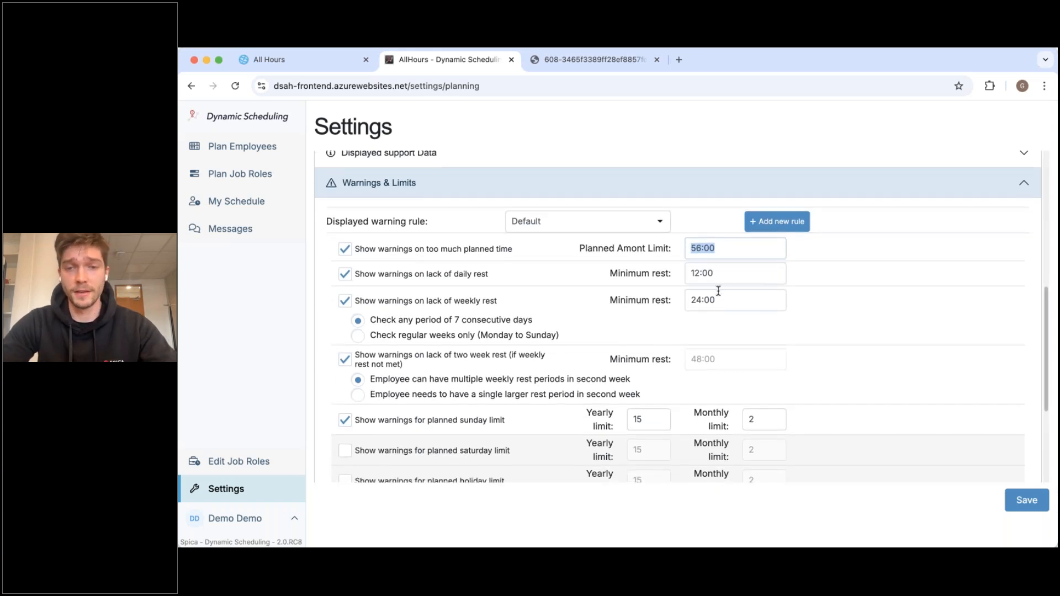
pyautogui.scroll(-1, 718, 287)
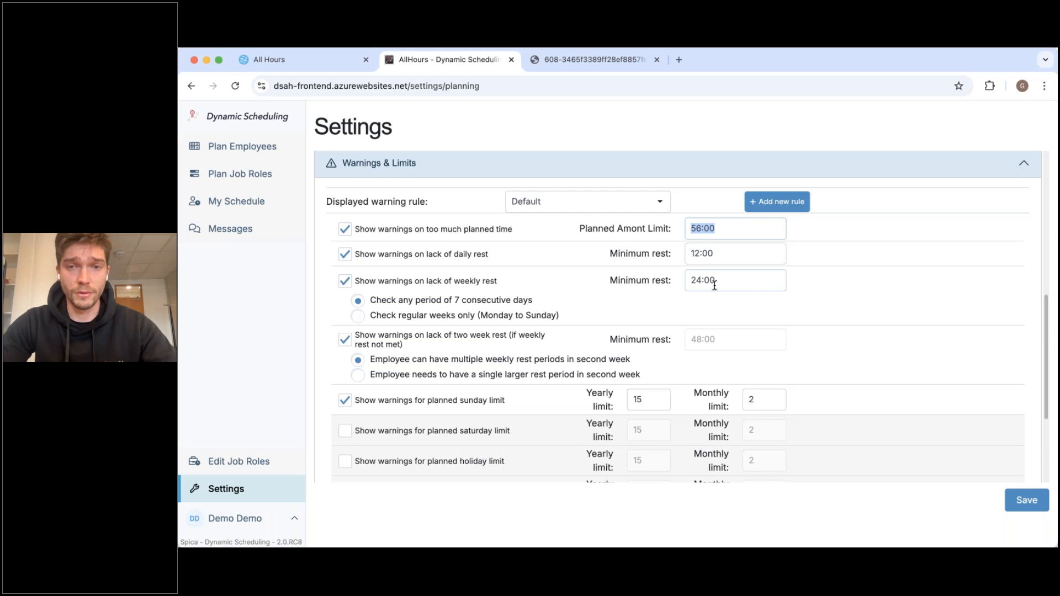
pyautogui.scroll(-1, 716, 287)
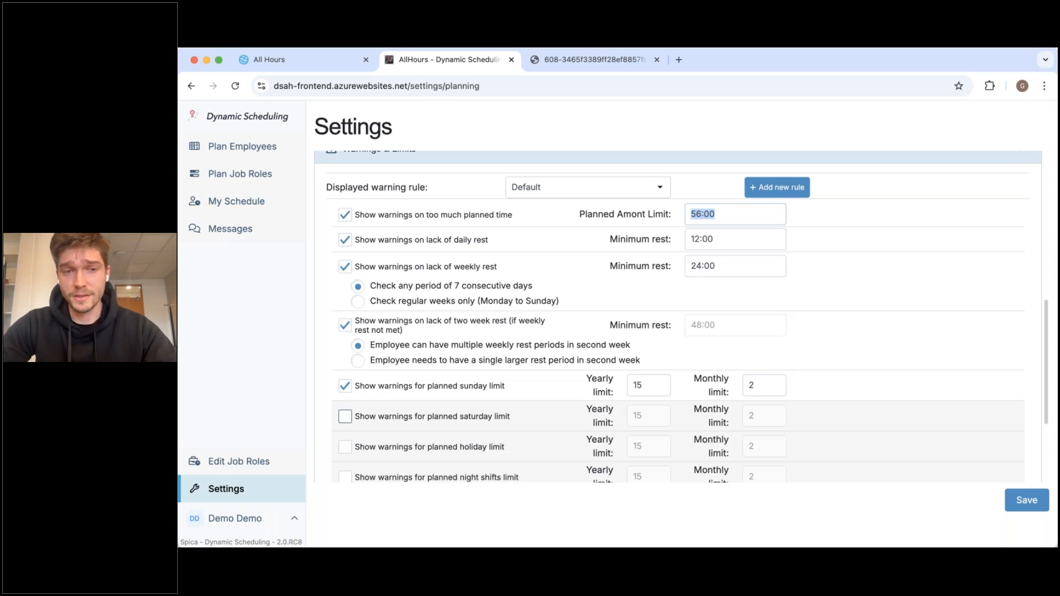
pyautogui.scroll(-1, 561, 412)
pyautogui.scroll(-7, 552, 348)
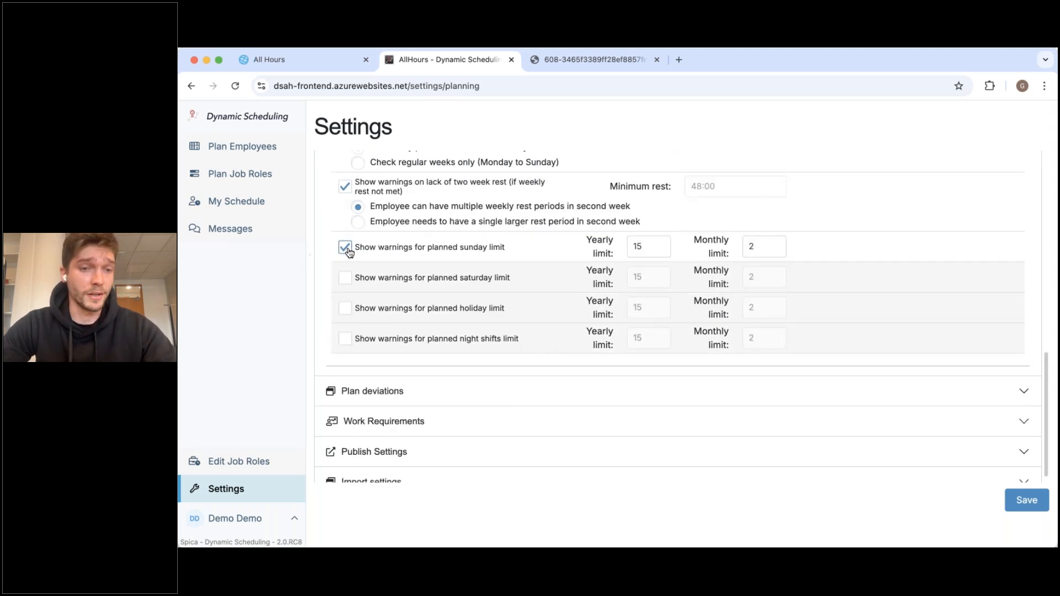
pyautogui.scroll(15, 353, 246)
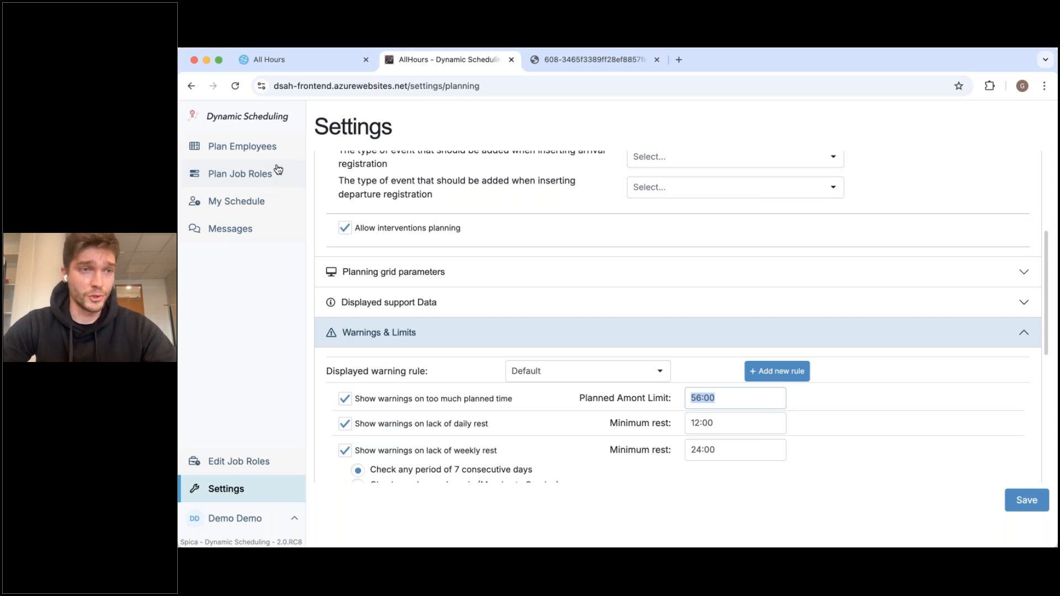
pyautogui.click(260, 146)
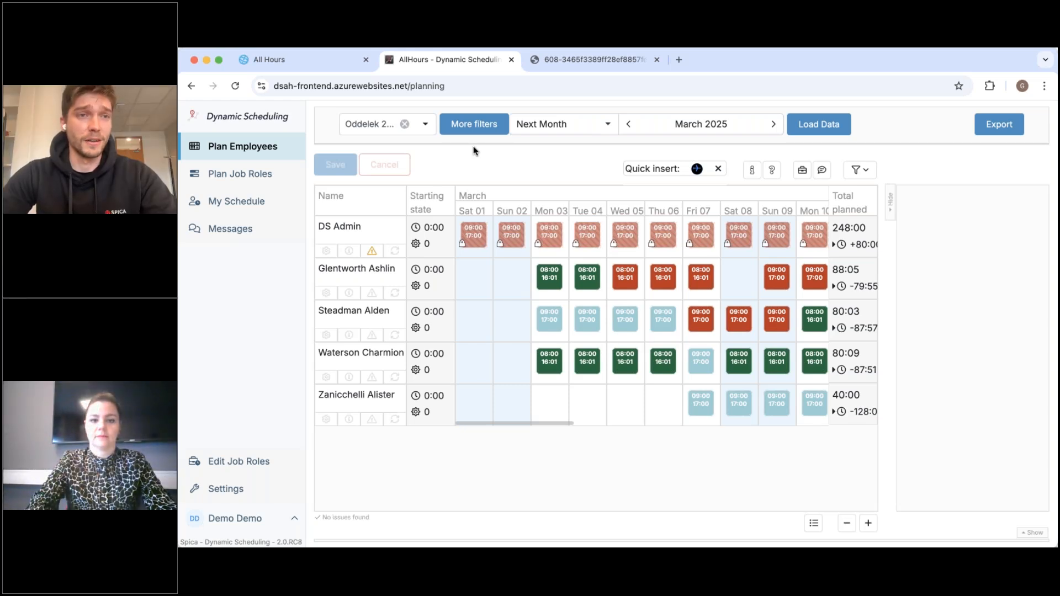
# Switch to the All Hours home page and bring up the Webinar - 6.2. DS presentation in PowerPoint.
pyautogui.click(343, 60)
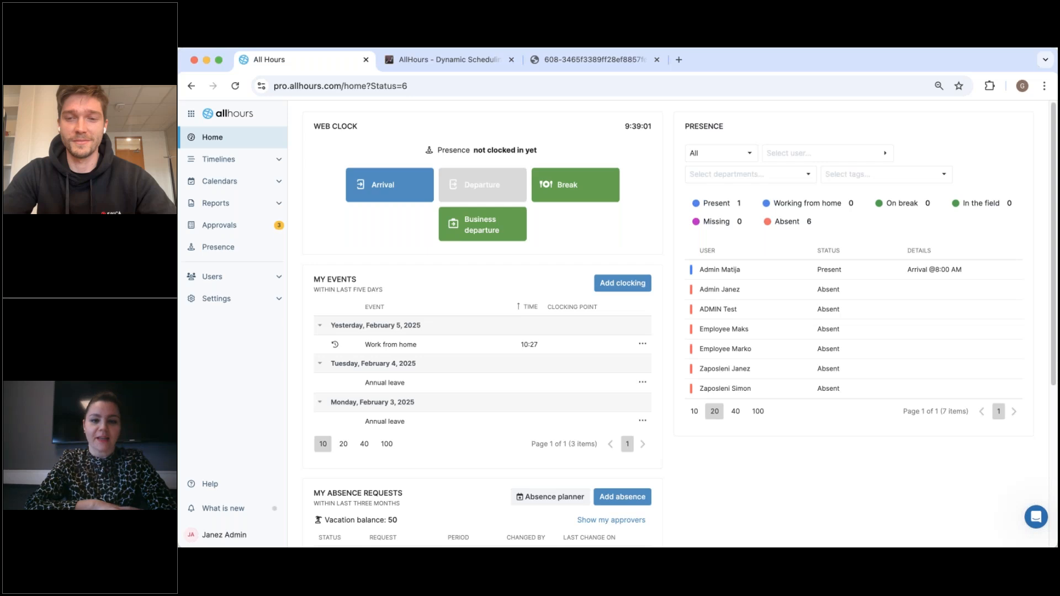
pyautogui.click(923, 547)
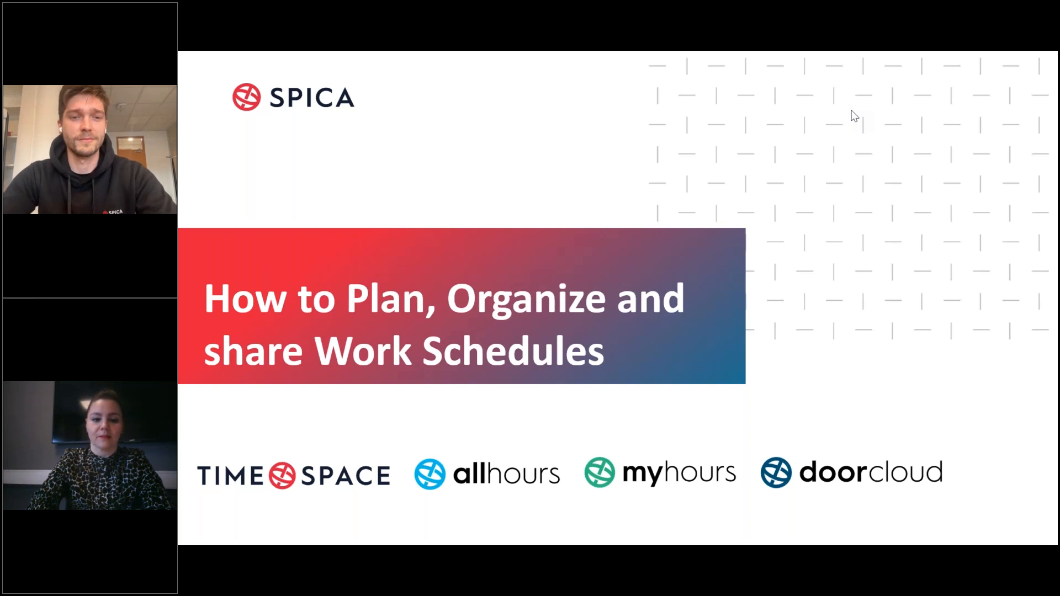
pyautogui.click(668, 529)
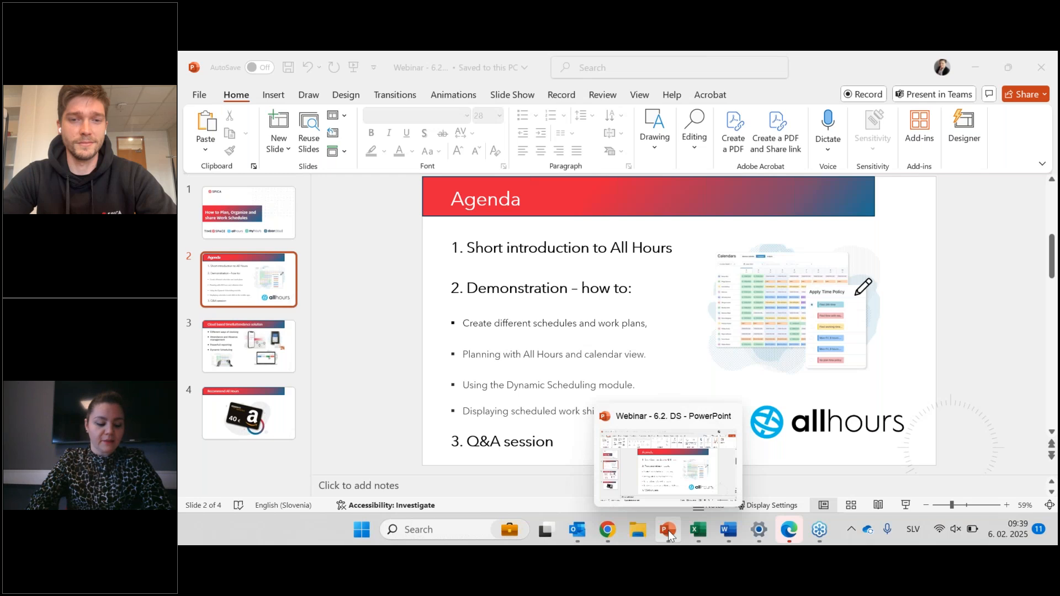